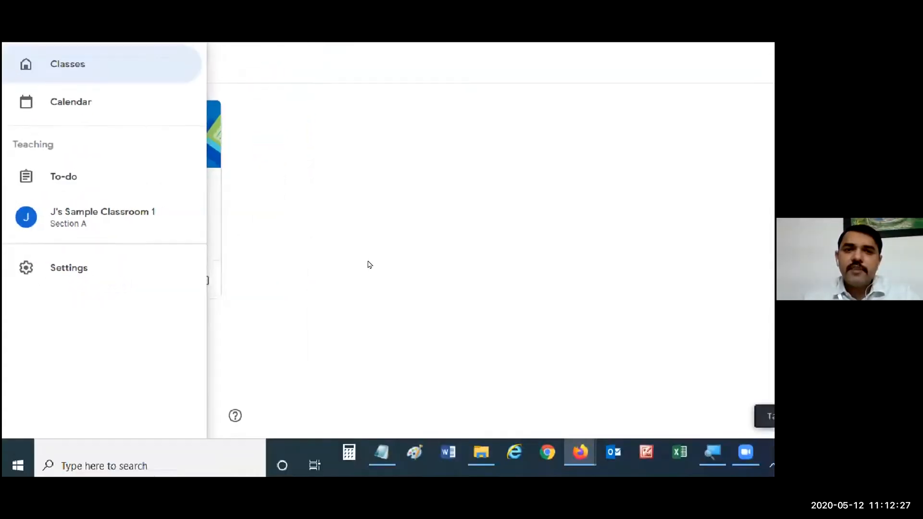
- View the stream of J's Sample Classroom 1, and return to the class list
{"action": "left_click", "coordinate": [372, 236]}
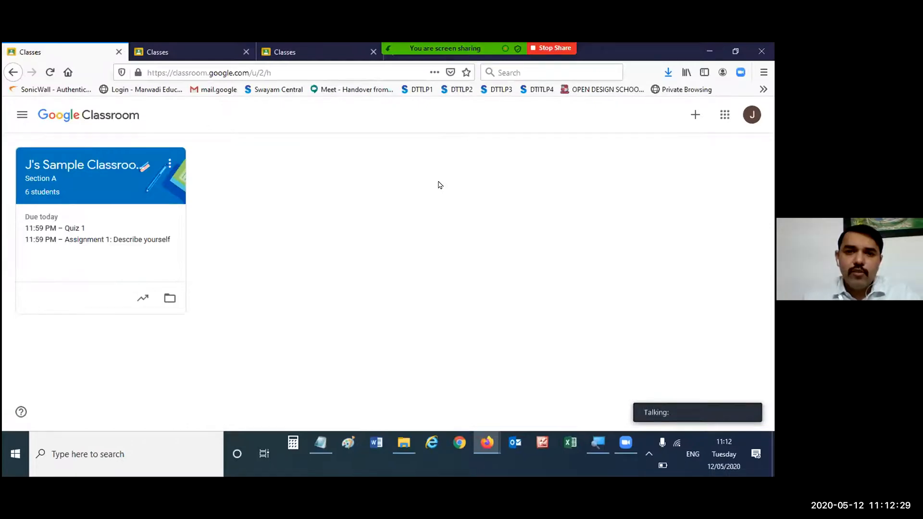
{"action": "left_click", "coordinate": [66, 167]}
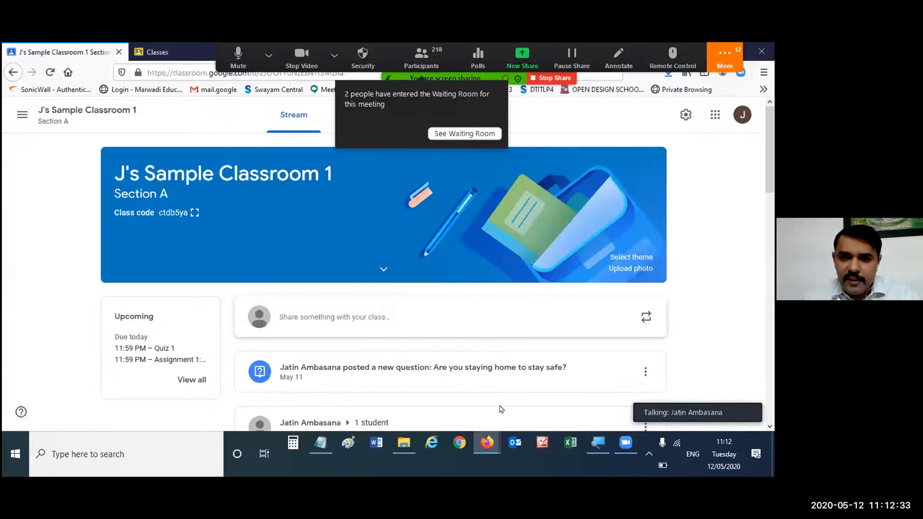
{"action": "left_click", "coordinate": [13, 72]}
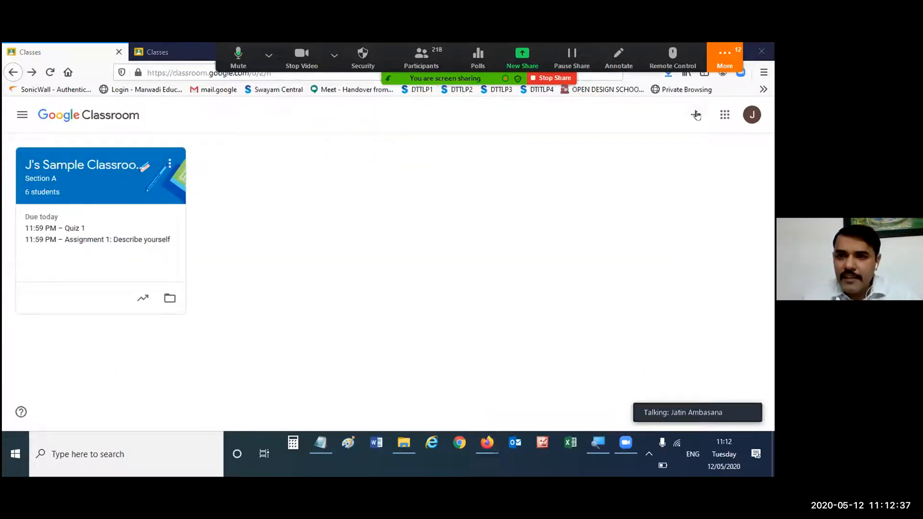
- Start creating a class and accept the notice confirming that Classroom is not being used at a school with students
{"action": "left_click", "coordinate": [693, 123]}
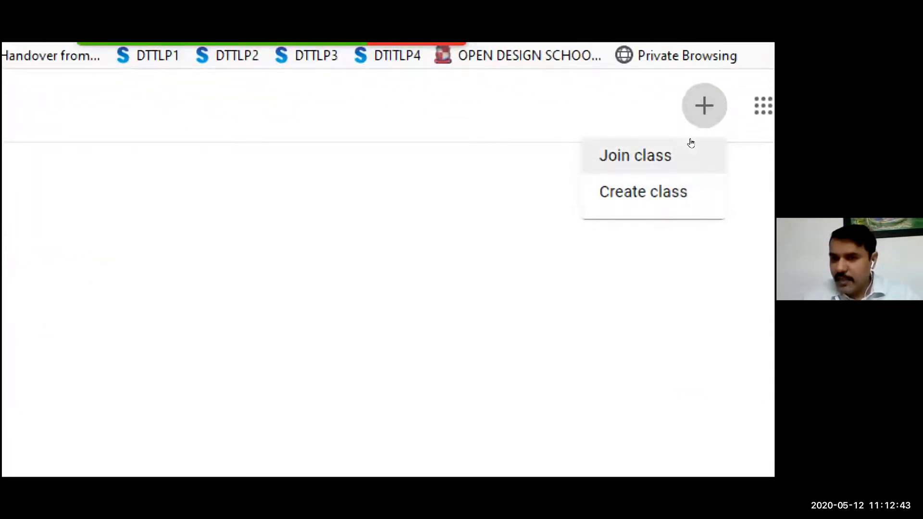
{"action": "left_click", "coordinate": [691, 184]}
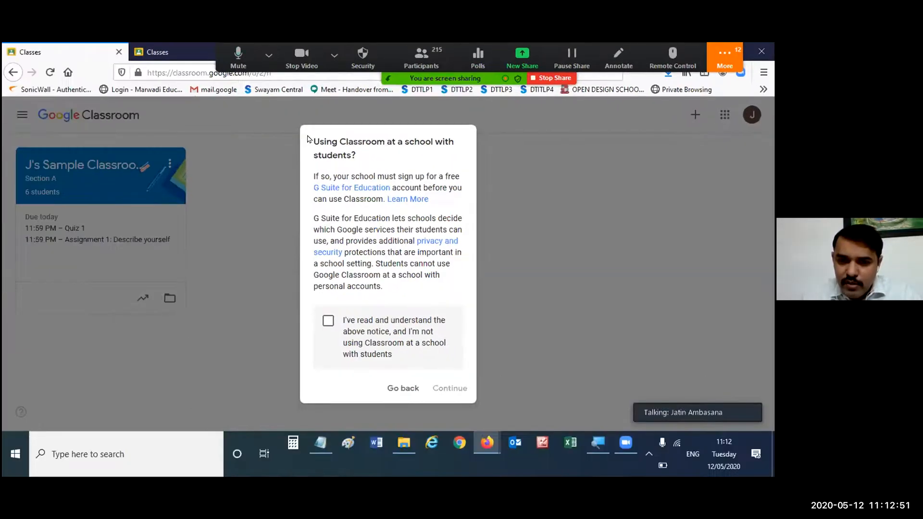
{"action": "triple_click", "coordinate": [360, 152]}
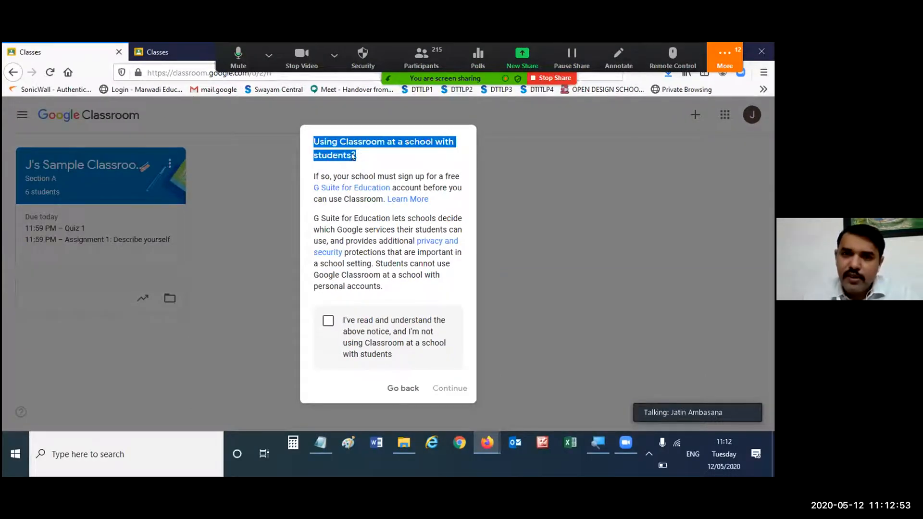
{"action": "left_click", "coordinate": [377, 158]}
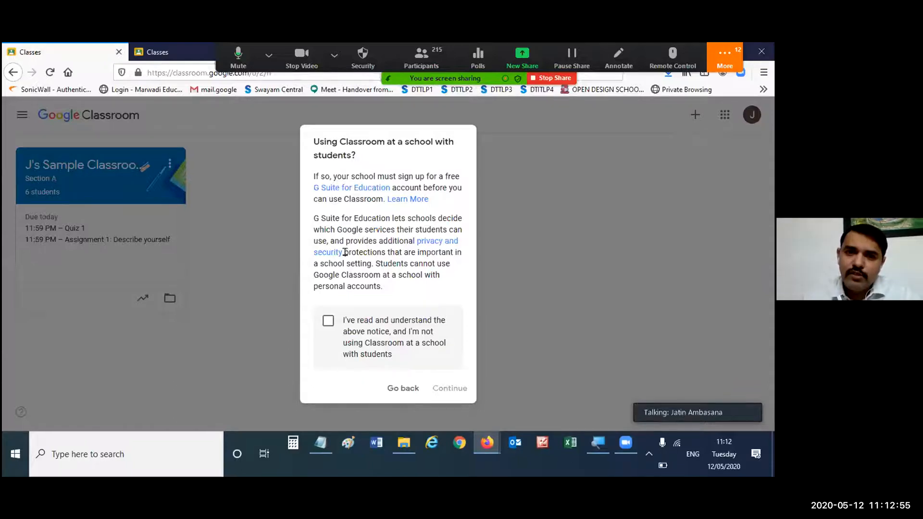
{"action": "left_click", "coordinate": [328, 327]}
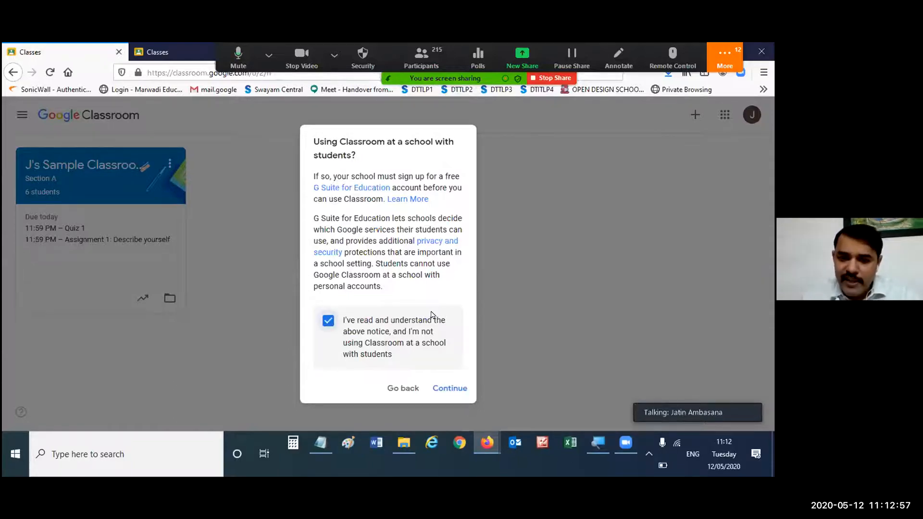
{"action": "left_click", "coordinate": [454, 391]}
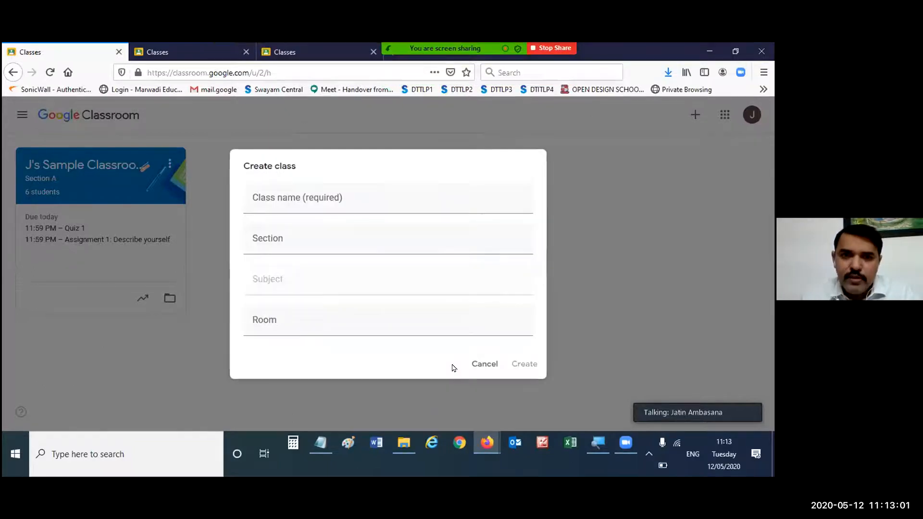
- Name the new class "J's Classroom 2"
{"action": "left_click", "coordinate": [367, 201]}
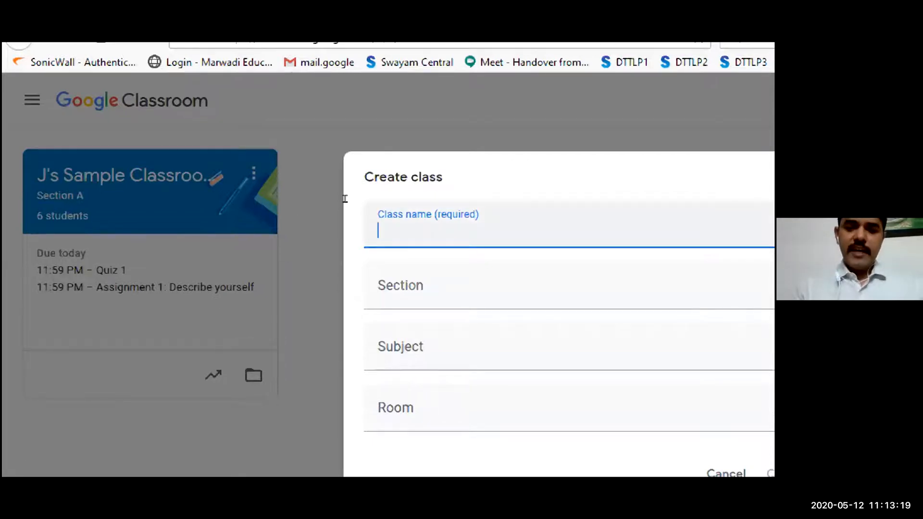
{"action": "type", "text": "J"}
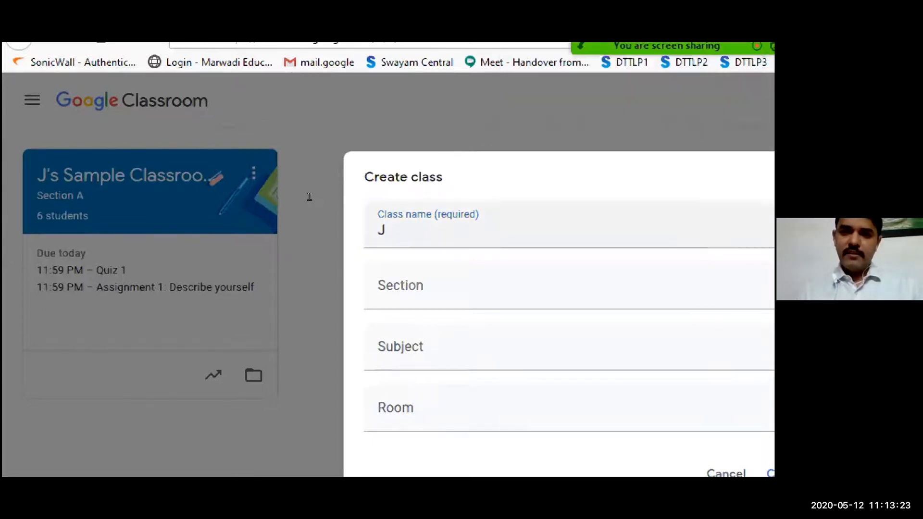
{"action": "type", "text": "'"}
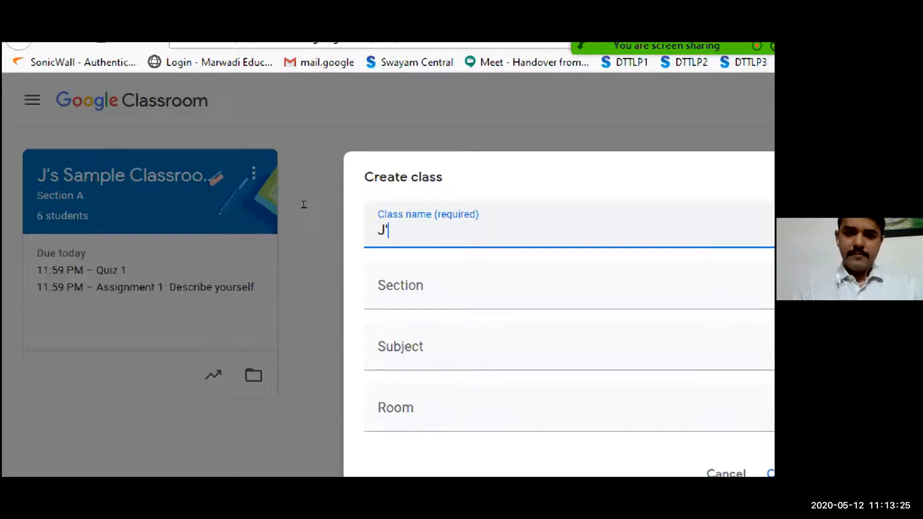
{"action": "type", "text": "s Clas"}
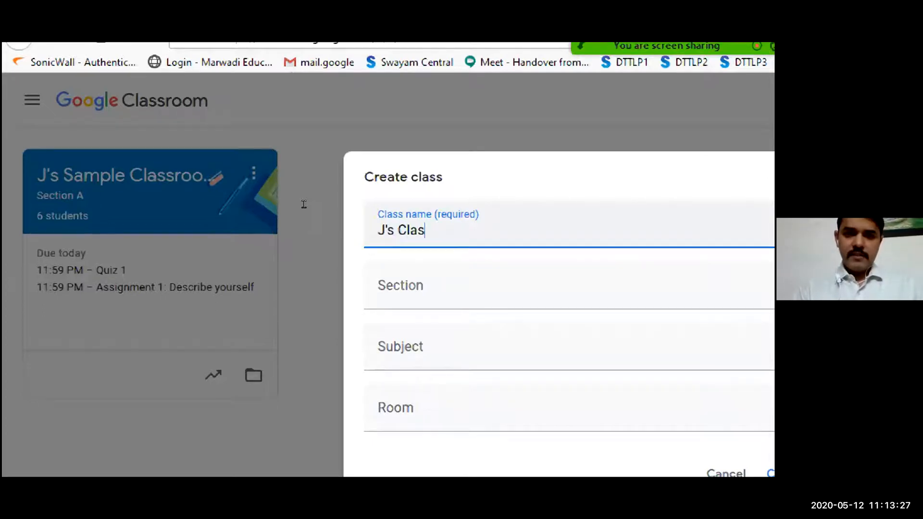
{"action": "type", "text": "sroom 2"}
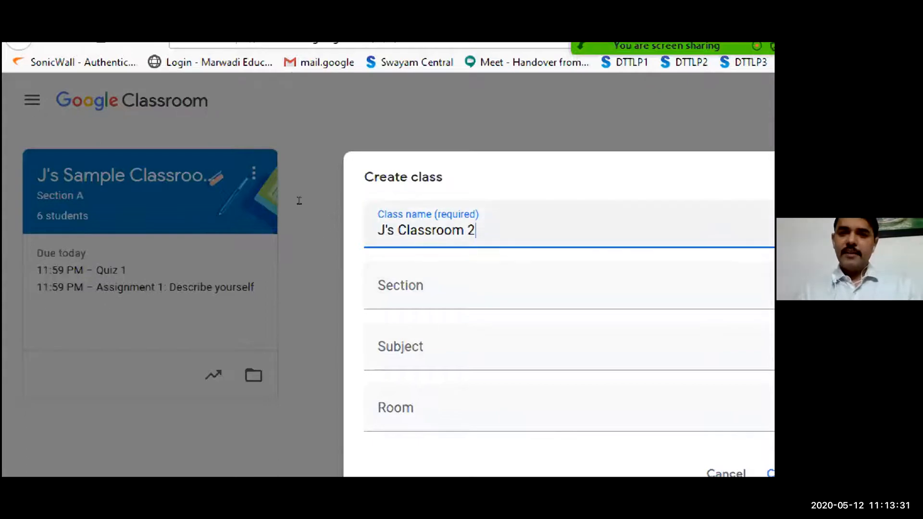
{"action": "key", "text": "Tab"}
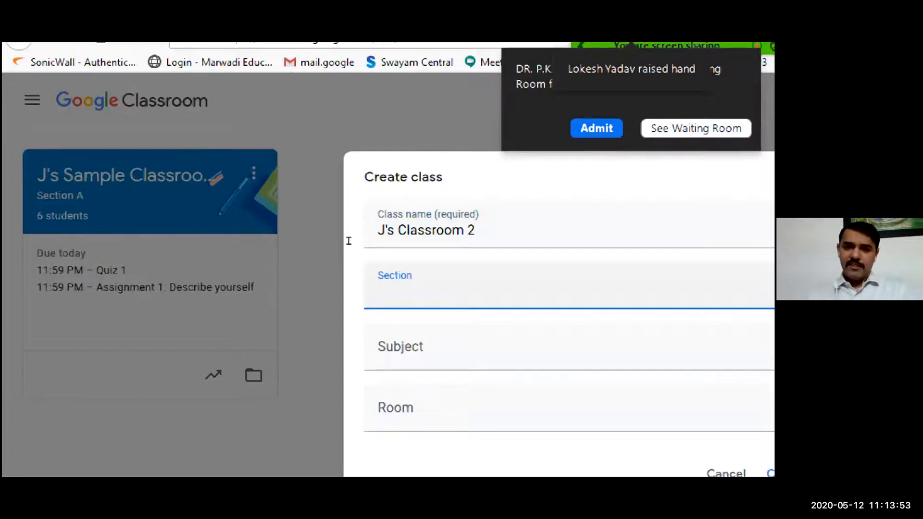
{"action": "type", "text": "A"}
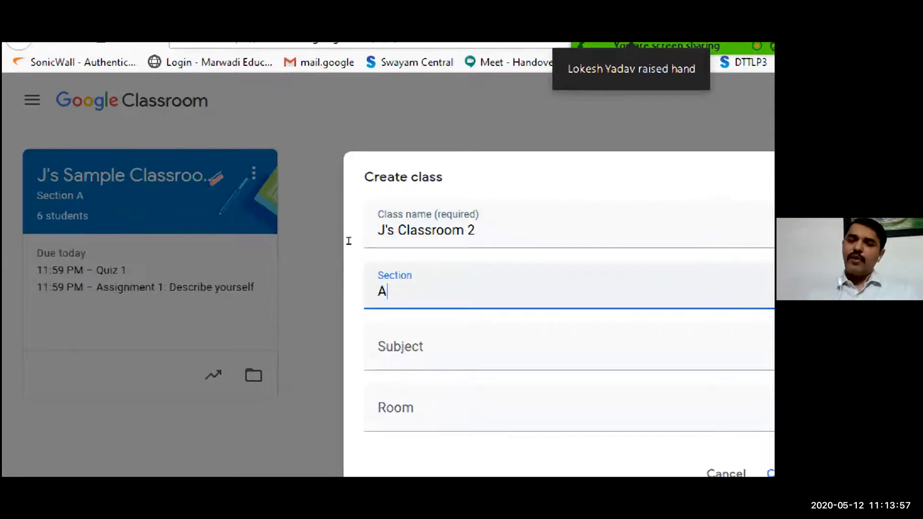
{"action": "key", "text": "BackSpace"}
{"action": "type", "text": "B"}
{"action": "key", "text": "BackSpace"}
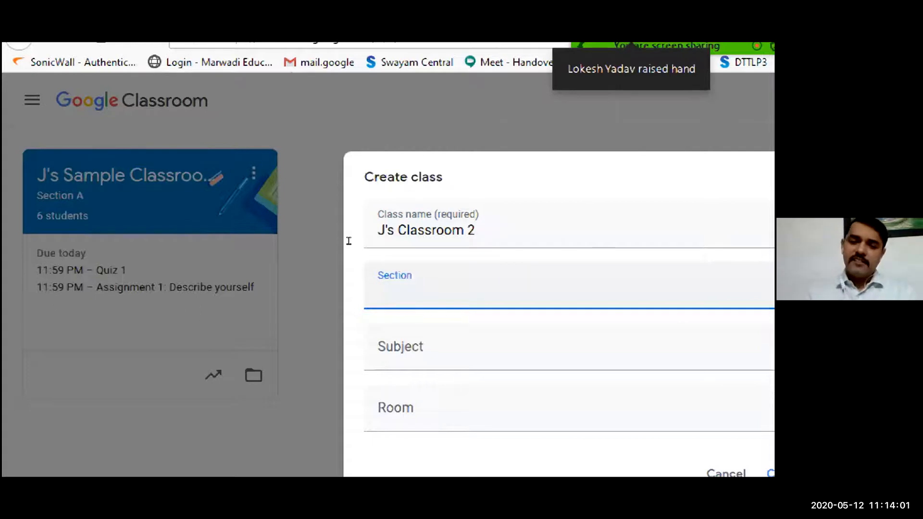
{"action": "type", "text": "A"}
{"action": "key", "text": "BackSpace"}
{"action": "type", "text": "B"}
{"action": "key", "text": "BackSpace"}
- Set the section of the new class to "Section B"
{"action": "type", "text": "S"}
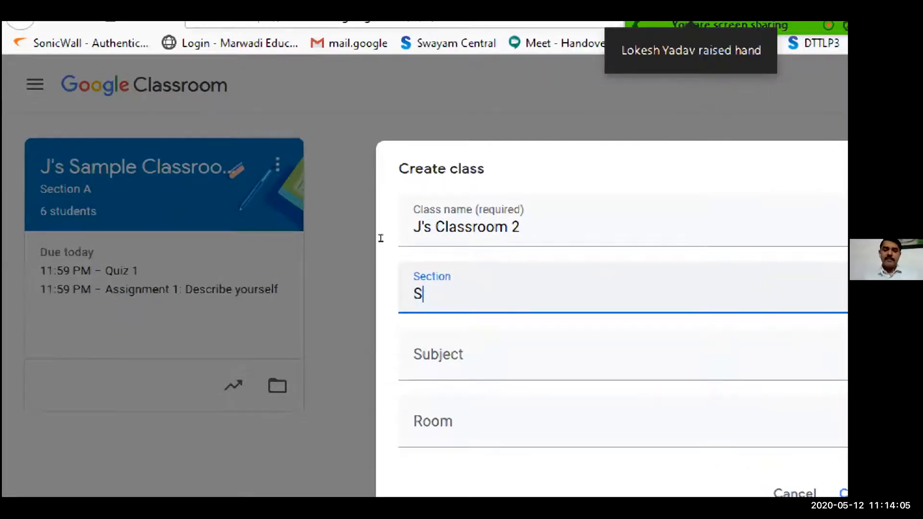
{"action": "type", "text": "ection B"}
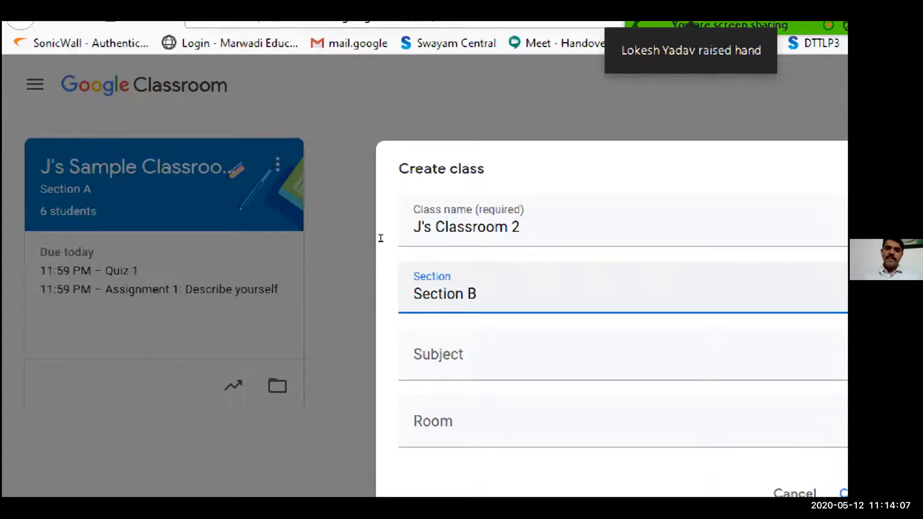
{"action": "key", "text": "Tab"}
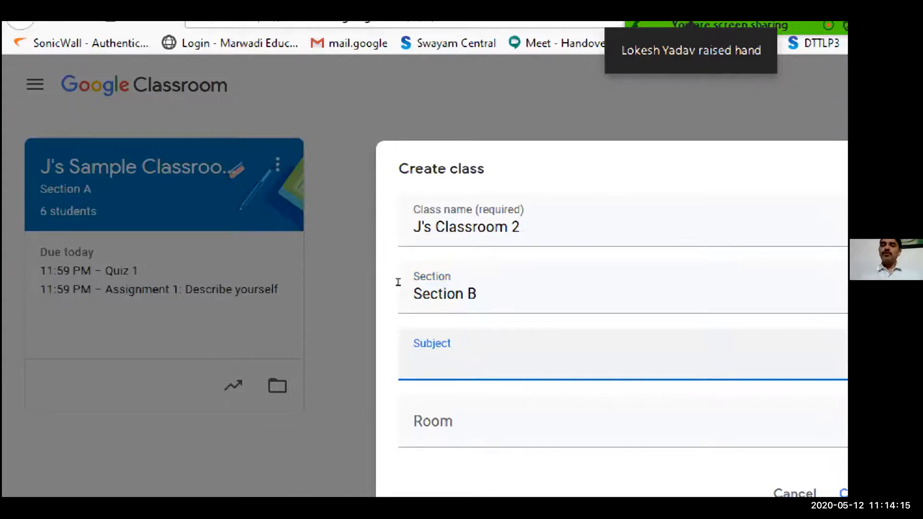
- Set the subject to "Online Teaching", leave the room empty and create the class
{"action": "type", "text": "On"}
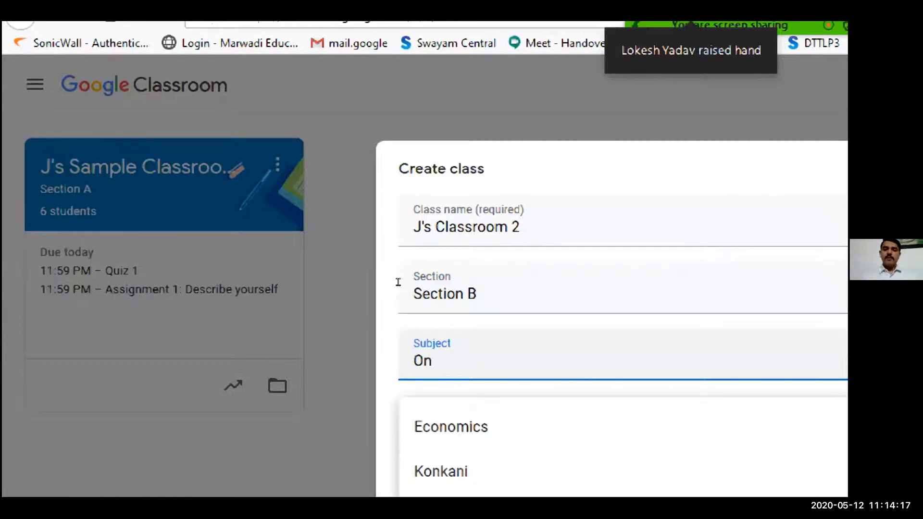
{"action": "type", "text": "line Teac"}
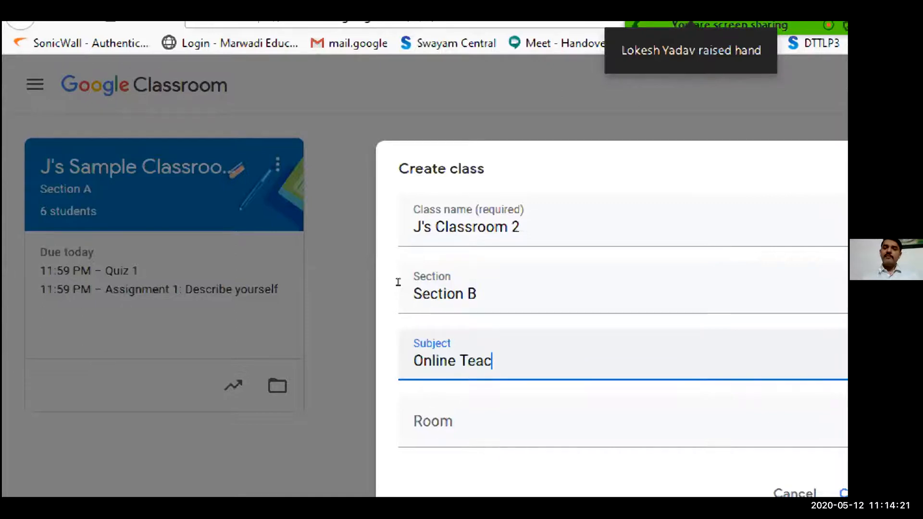
{"action": "type", "text": "hing"}
{"action": "key", "text": "Tab"}
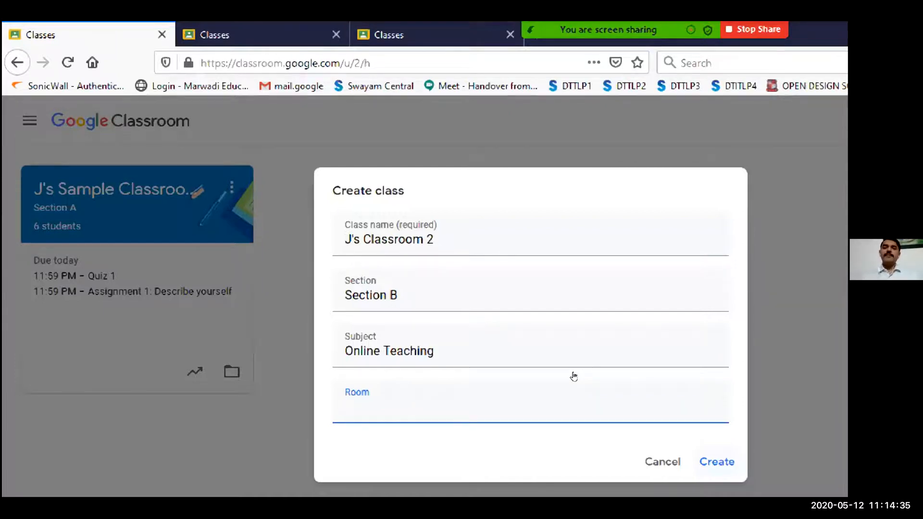
{"action": "key", "text": "Return"}
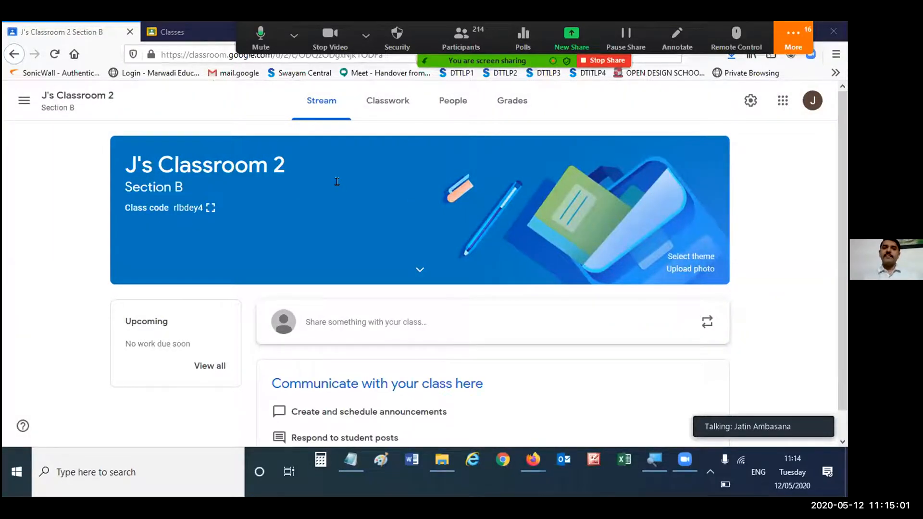
- Display the class code of J's Classroom 2 enlarged and at full size, and close the display
{"action": "left_click_drag", "start_coordinate": [126, 165], "coordinate": [238, 193]}
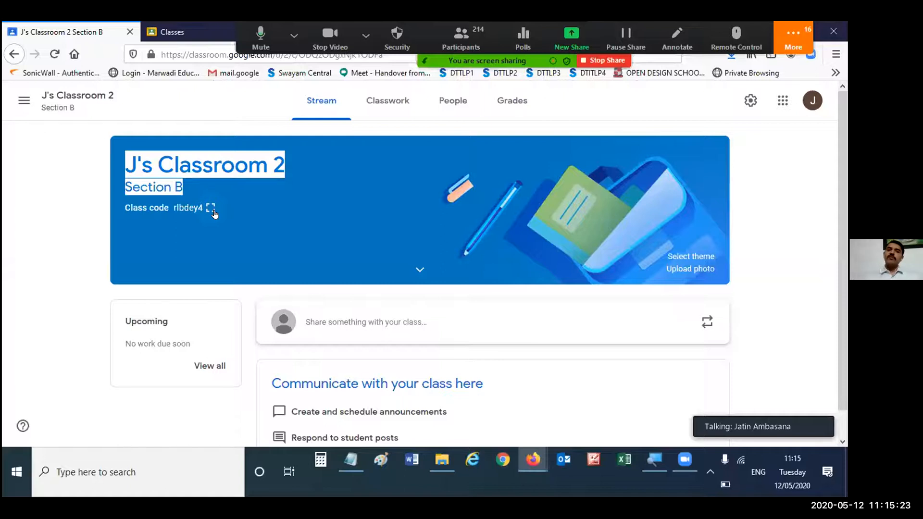
{"action": "left_click", "coordinate": [210, 208]}
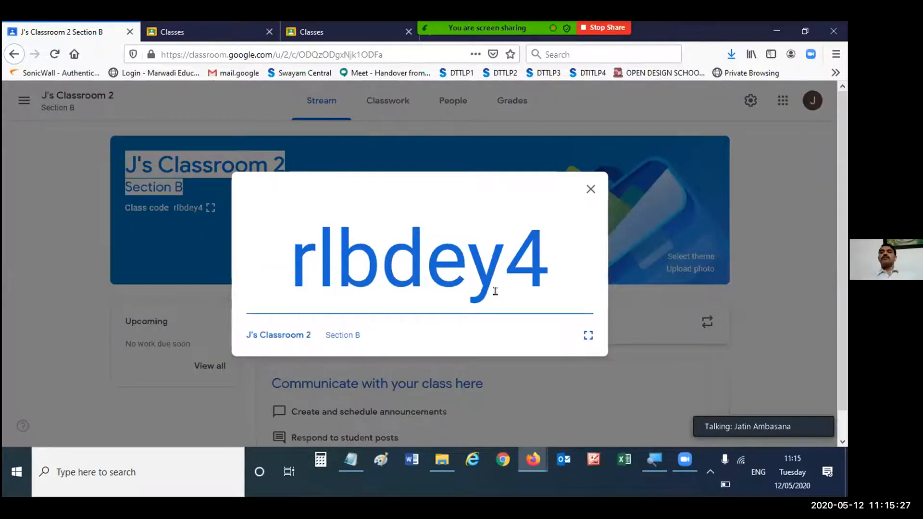
{"action": "left_click", "coordinate": [587, 335]}
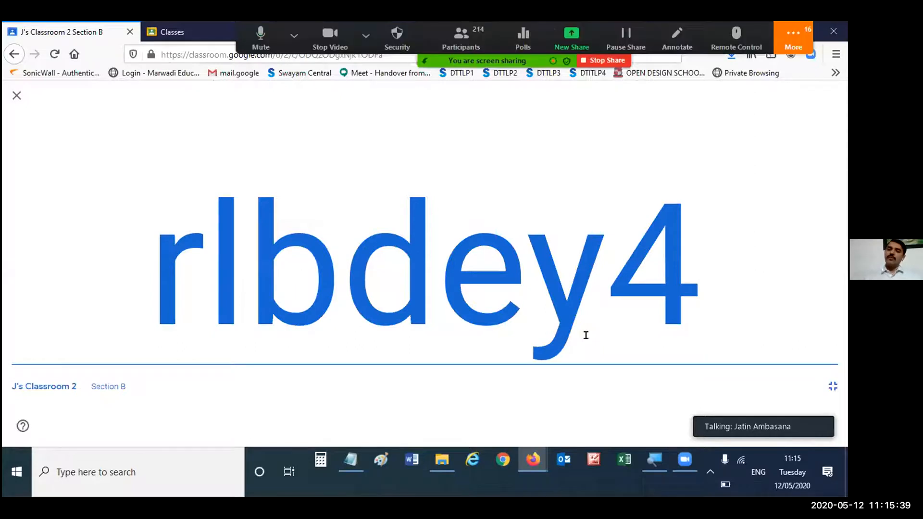
{"action": "left_click", "coordinate": [832, 386]}
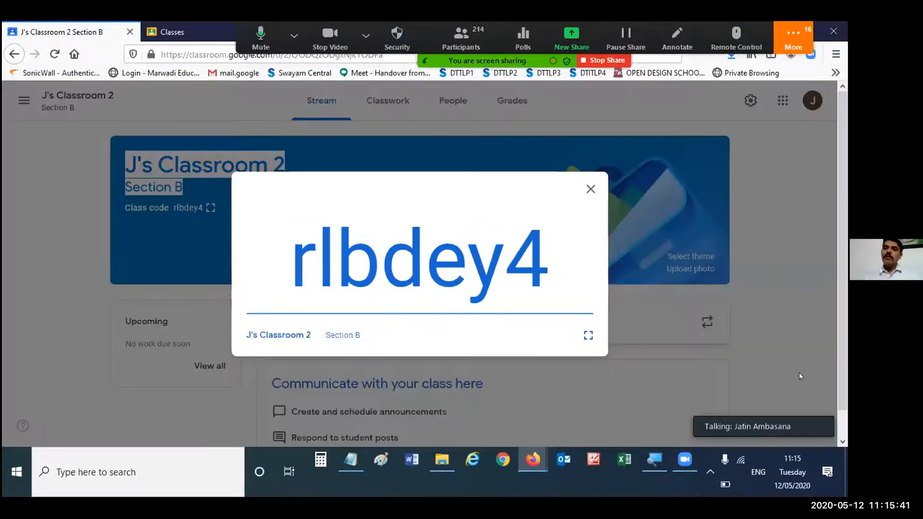
{"action": "left_click", "coordinate": [589, 192]}
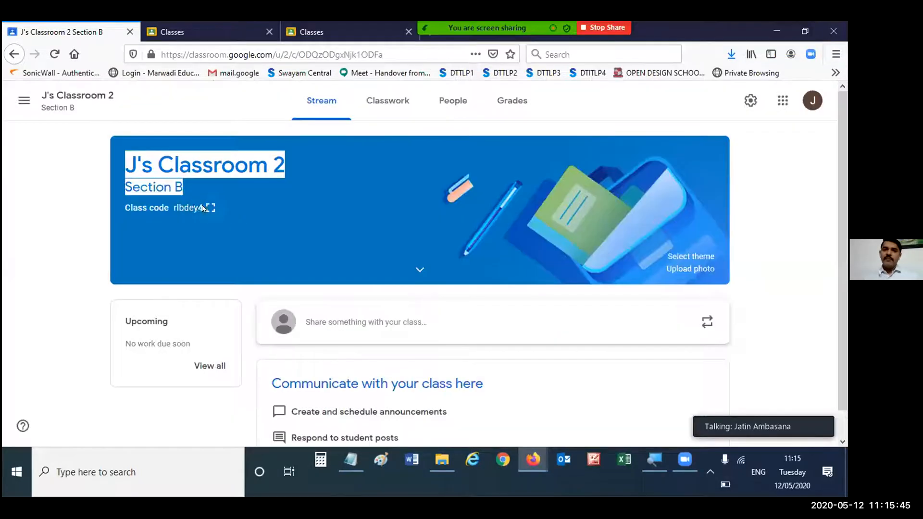
- Copy the class code of J's Classroom 2 from its enlarged display and close the display
{"action": "left_click", "coordinate": [195, 208]}
{"action": "double_click", "coordinate": [373, 255]}
{"action": "key", "text": "ctrl+c"}
{"action": "right_click", "coordinate": [374, 254]}
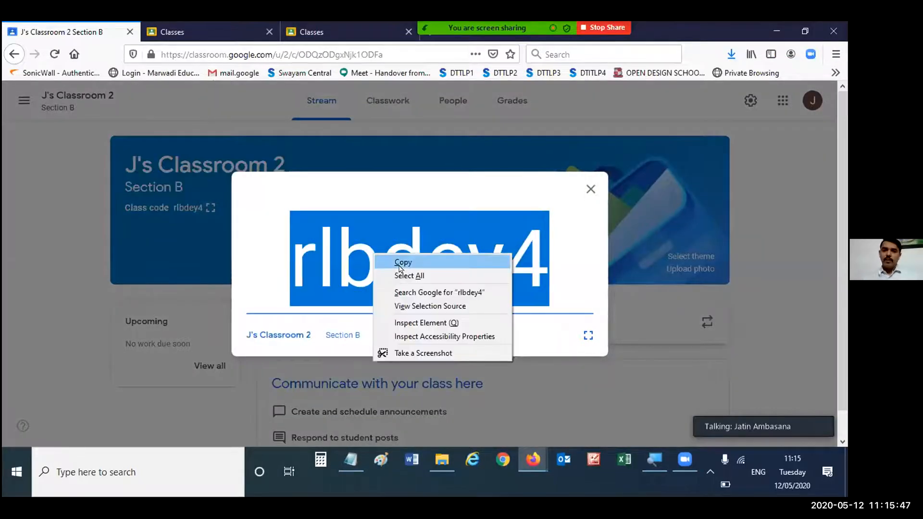
{"action": "left_click", "coordinate": [401, 263]}
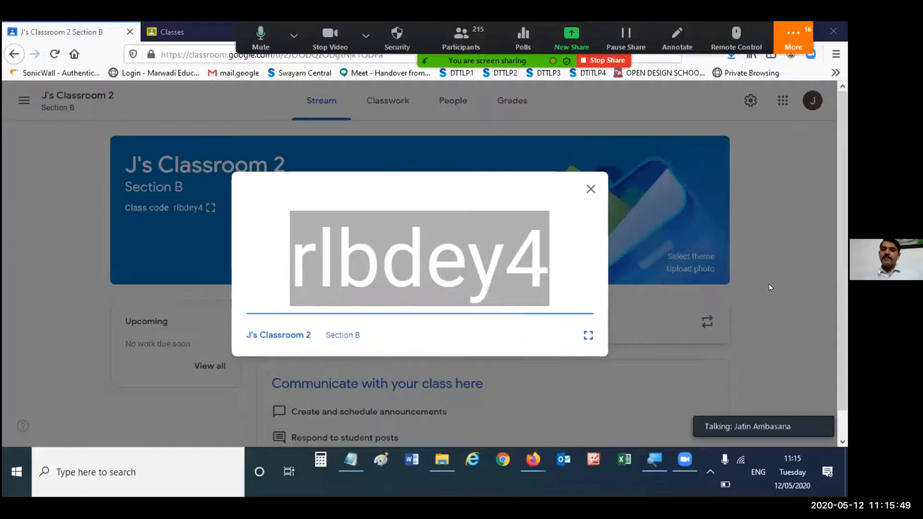
{"action": "left_click", "coordinate": [588, 187]}
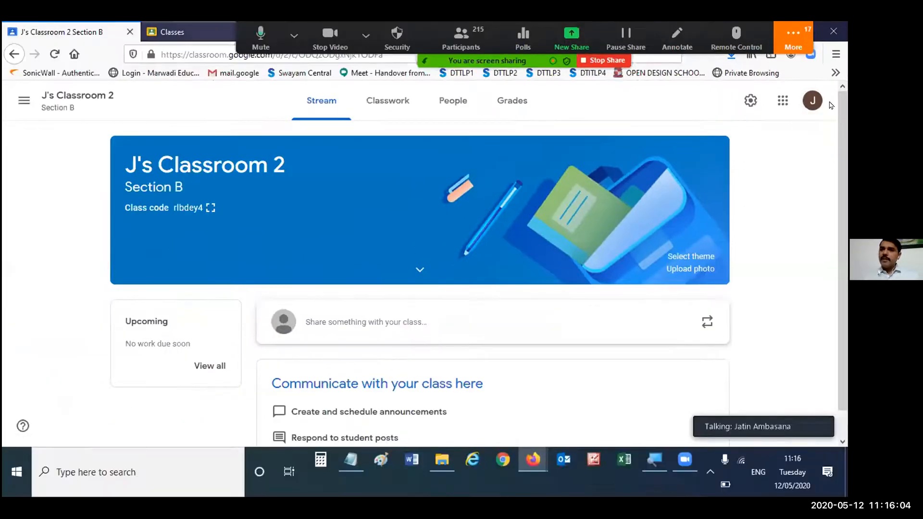
- Join J's Classroom 2 from the other account with the copied class code, and open the class's People page in the teacher account
{"action": "left_click", "coordinate": [68, 25]}
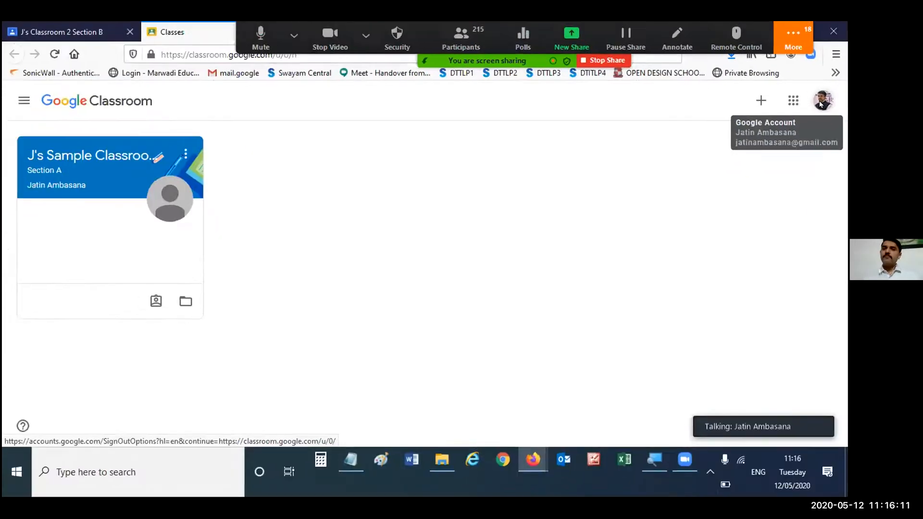
{"action": "left_click", "coordinate": [759, 102]}
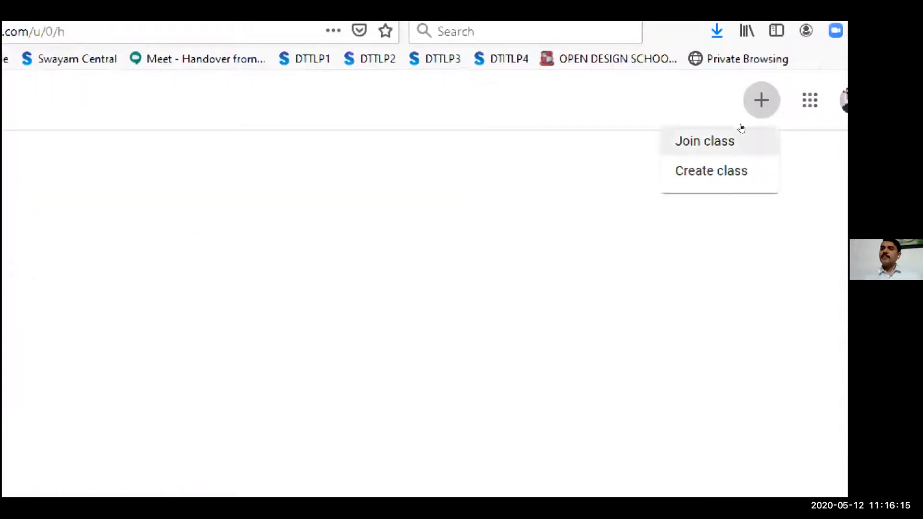
{"action": "left_click", "coordinate": [672, 143]}
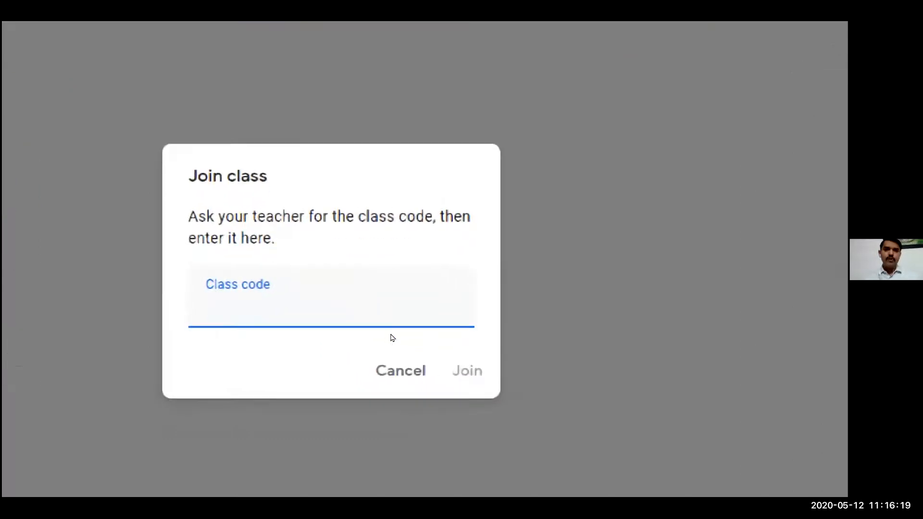
{"action": "key", "text": "ctrl+v"}
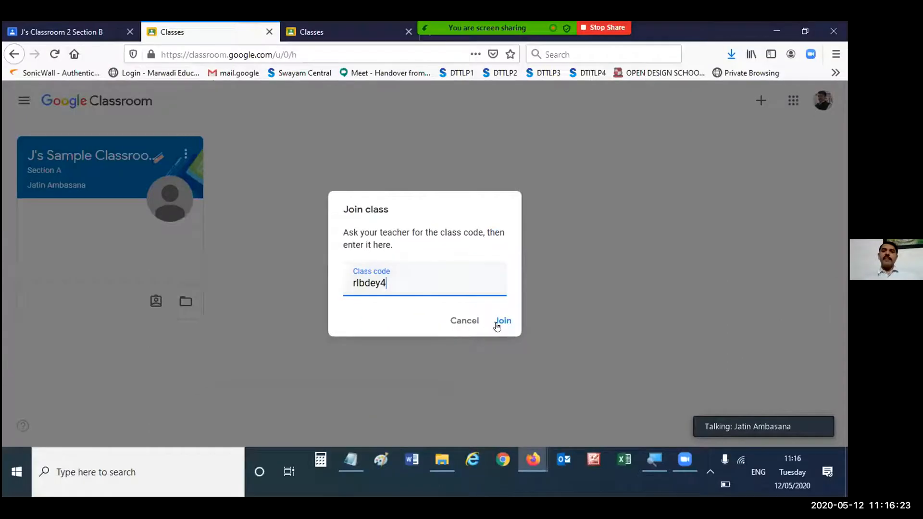
{"action": "left_click", "coordinate": [499, 323]}
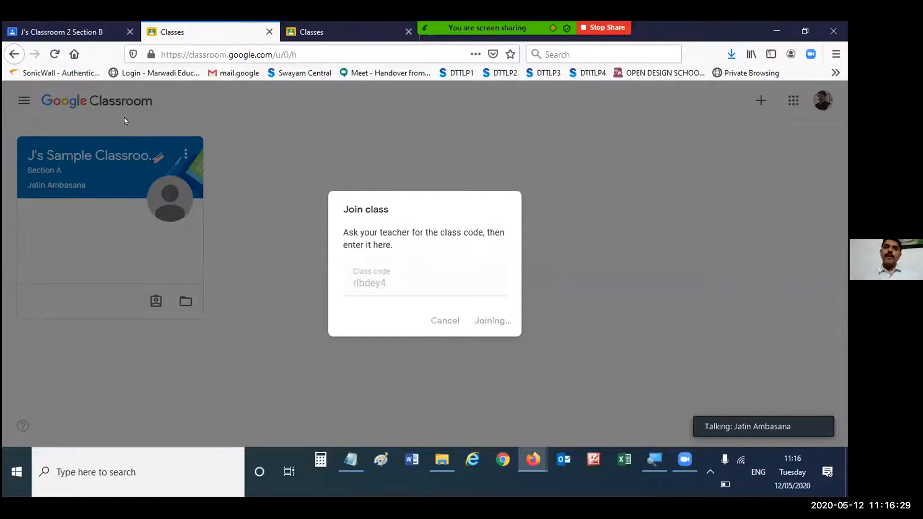
{"action": "left_click", "coordinate": [71, 30]}
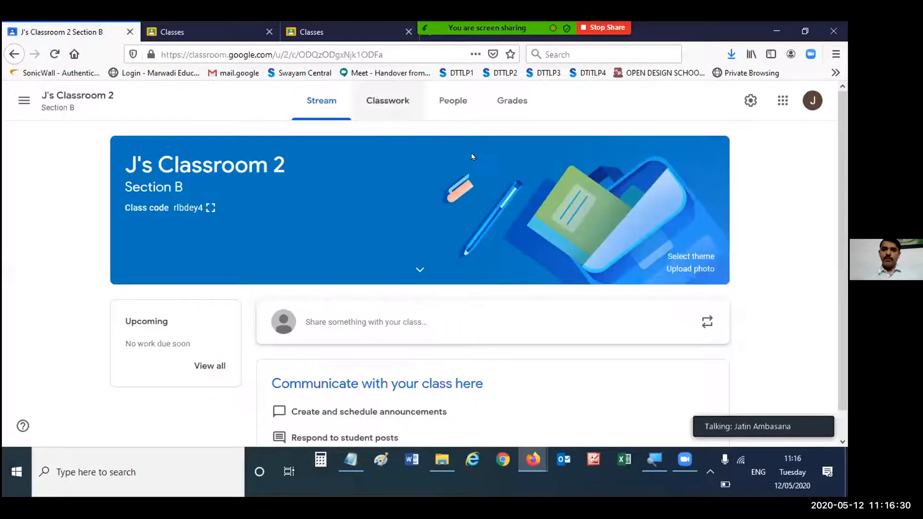
{"action": "left_click", "coordinate": [457, 112]}
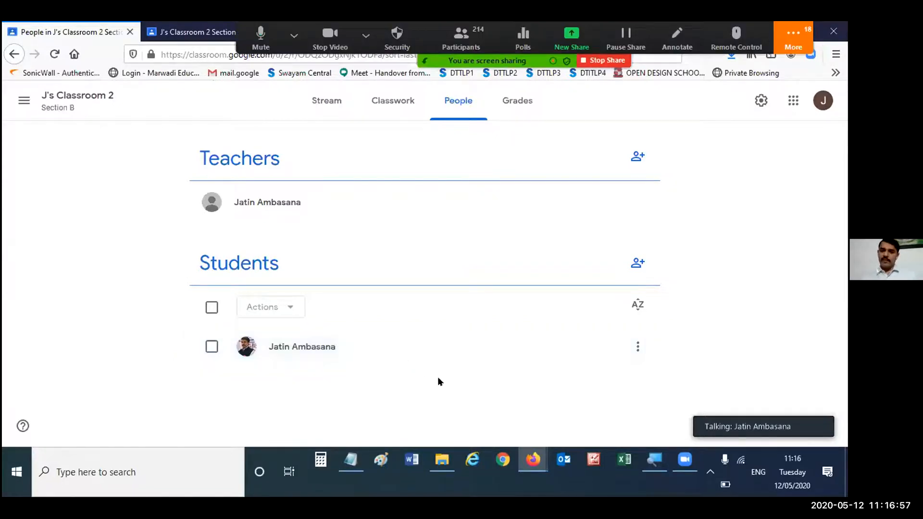
- Open the Classroom People workbook from the FDP 9 - 12 May 2020 folder, copy the last three students' e-mails, and return to the class
{"action": "left_click", "coordinate": [442, 460]}
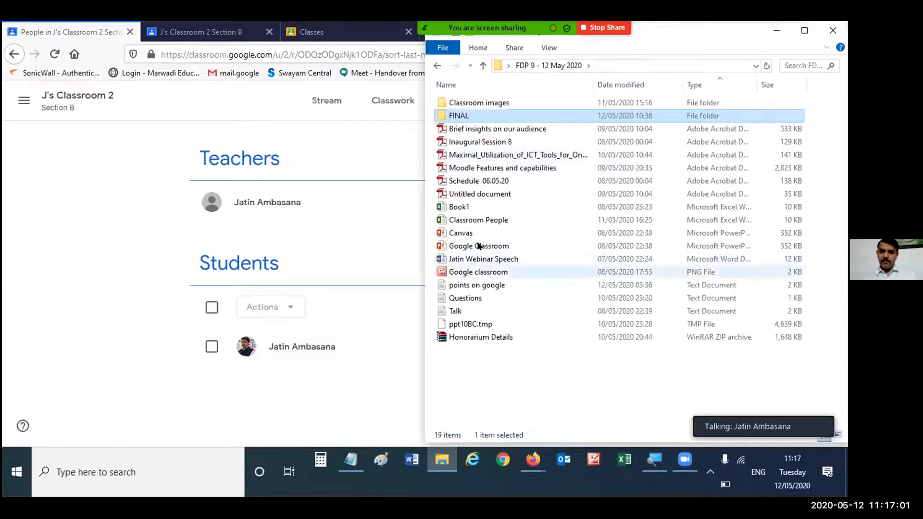
{"action": "double_click", "coordinate": [490, 220]}
{"action": "left_click", "coordinate": [777, 30]}
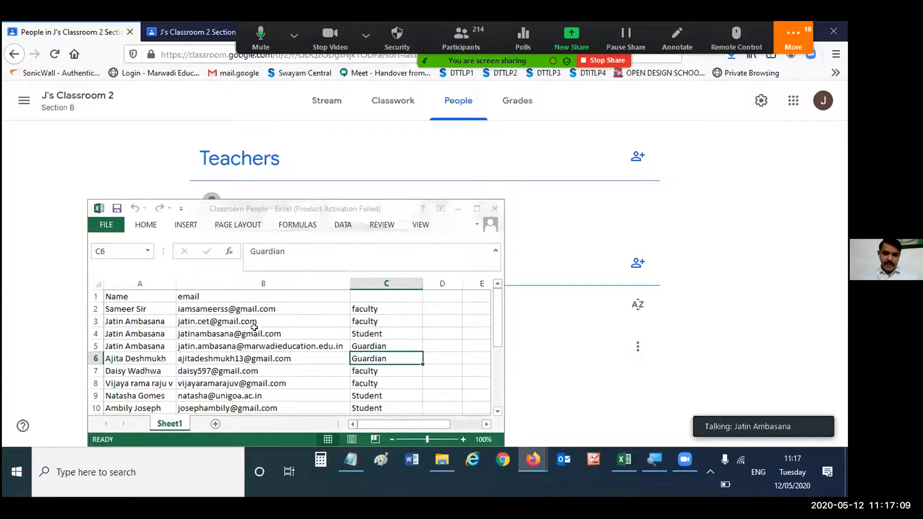
{"action": "scroll", "coordinate": [304, 367], "scroll_direction": "down", "scroll_amount": 2}
{"action": "left_click_drag", "start_coordinate": [219, 394], "coordinate": [236, 368]}
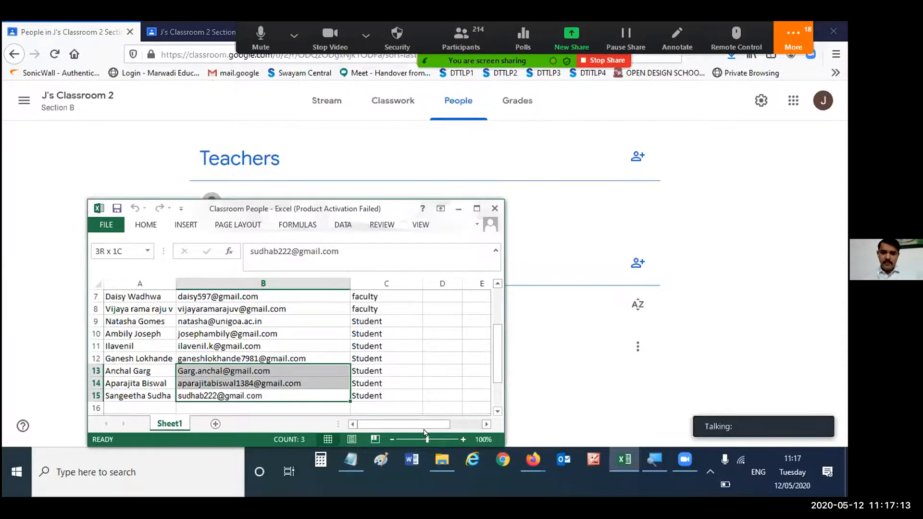
{"action": "key", "text": "ctrl+c"}
{"action": "left_click", "coordinate": [467, 209]}
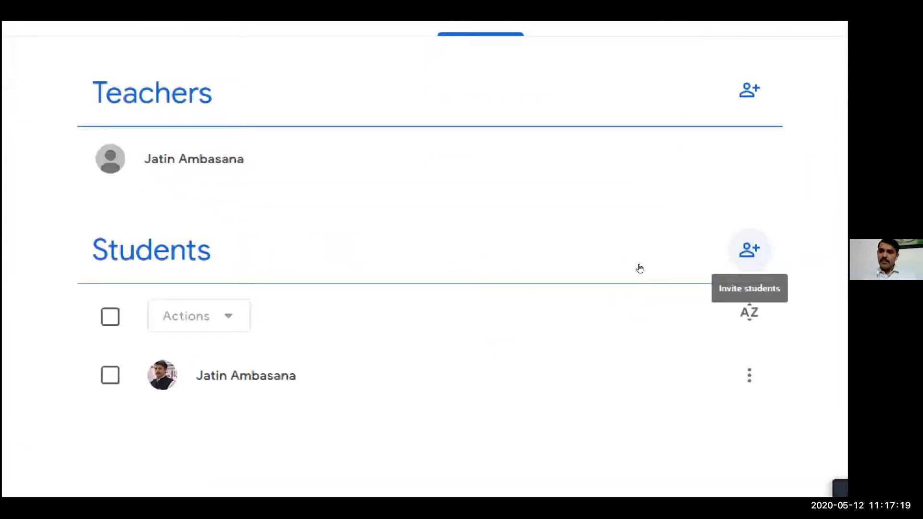
- Invite the three students to J's Classroom 2 by pasting their copied e-mails as recipients, and check the student list
{"action": "left_click", "coordinate": [750, 249]}
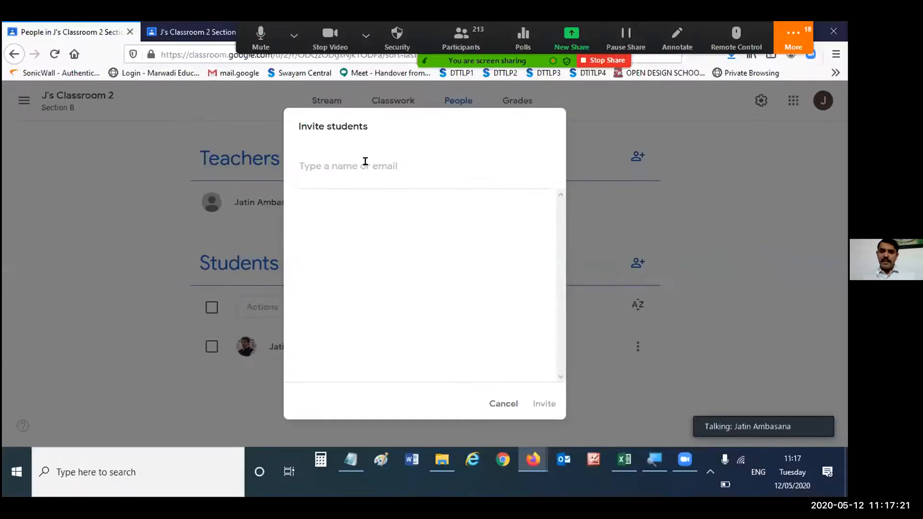
{"action": "key", "text": "ctrl+v"}
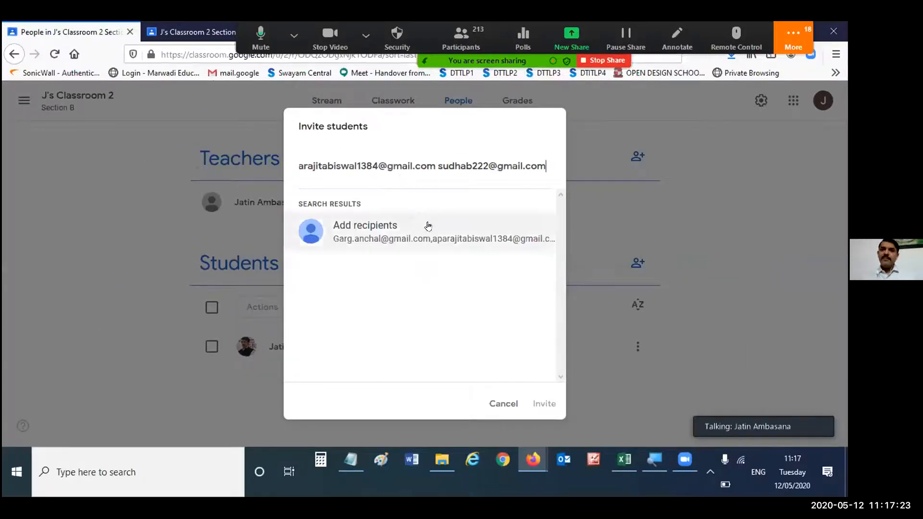
{"action": "left_click", "coordinate": [428, 226]}
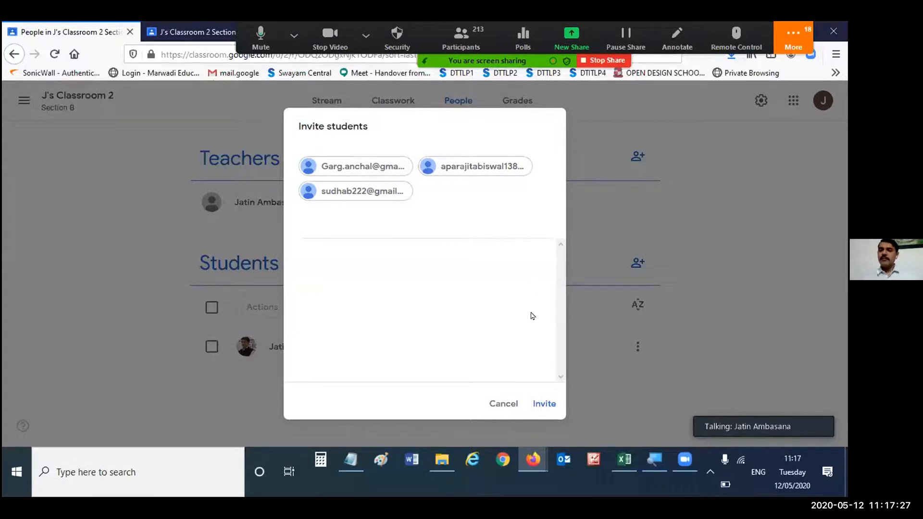
{"action": "left_click", "coordinate": [544, 403]}
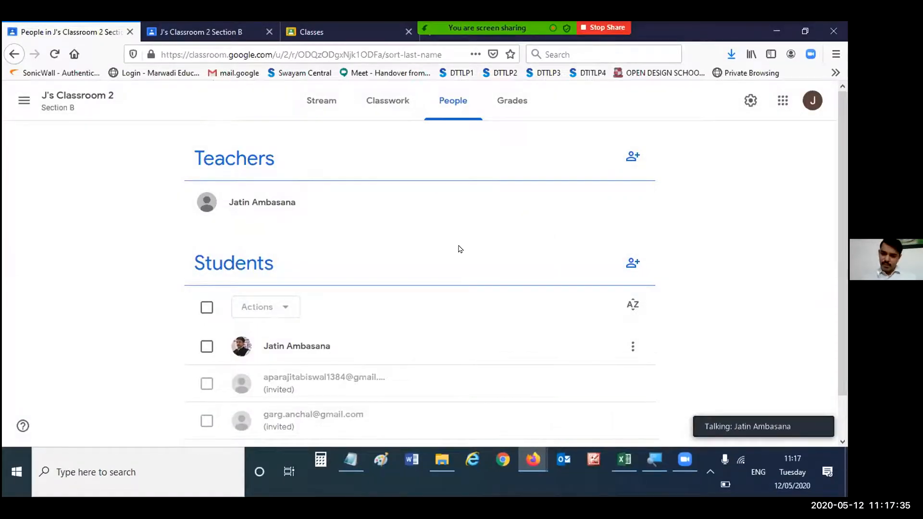
{"action": "scroll", "coordinate": [451, 274], "scroll_direction": "down", "scroll_amount": 2}
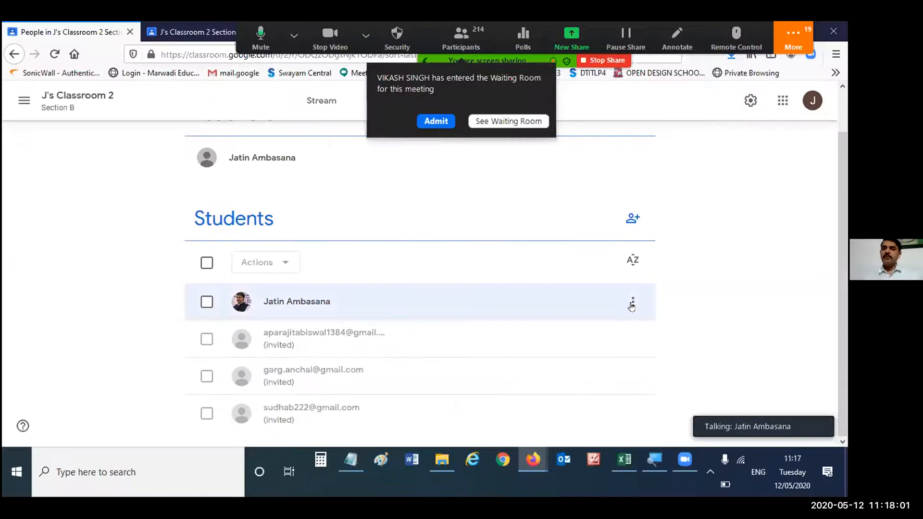
- Examine the options for the joined student, and the bulk actions available with all students selected
{"action": "left_click", "coordinate": [632, 303]}
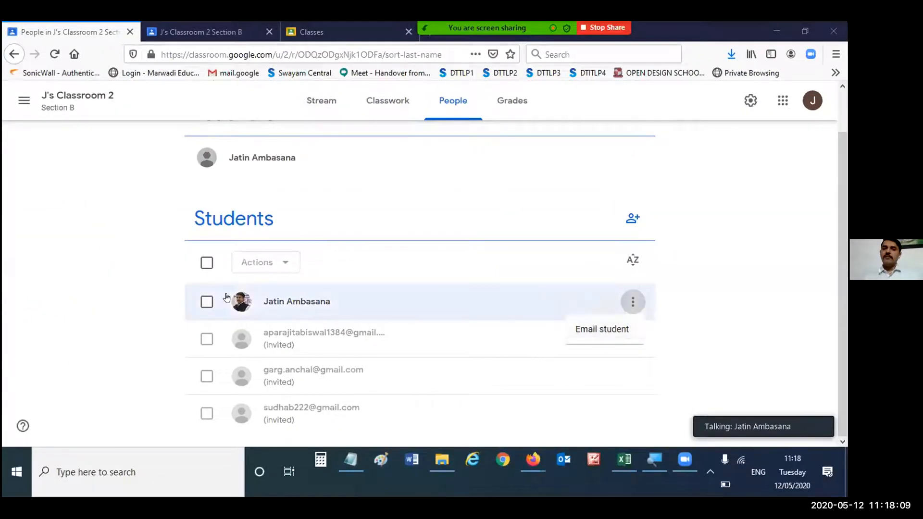
{"action": "left_click", "coordinate": [207, 262]}
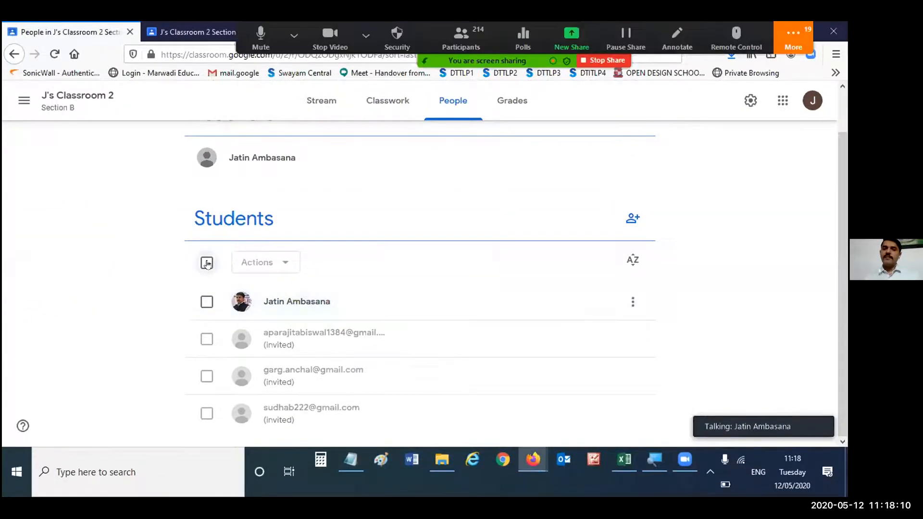
{"action": "left_click", "coordinate": [275, 264]}
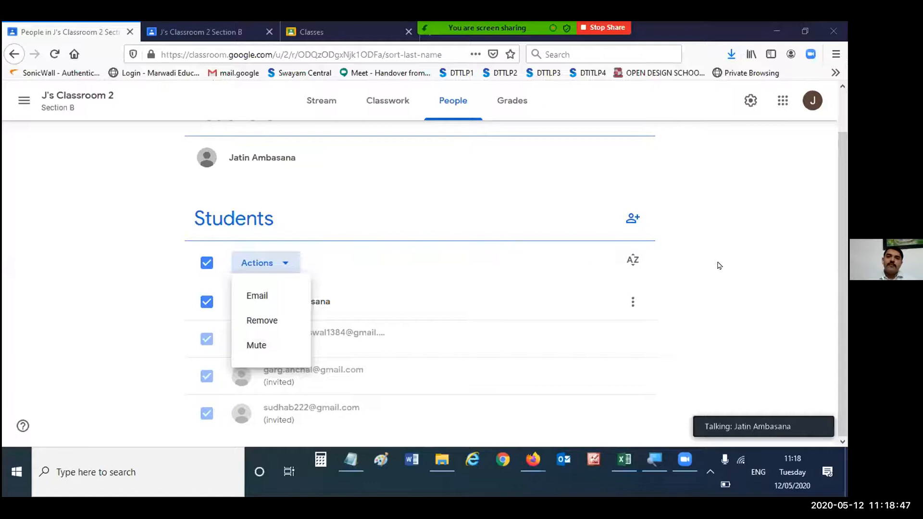
- Invite a co-teacher to the class using the faculty e-mail copied from row 8 of the Classroom People workbook
{"action": "scroll", "coordinate": [719, 265], "scroll_direction": "up", "scroll_amount": 1}
{"action": "left_click", "coordinate": [633, 156]}
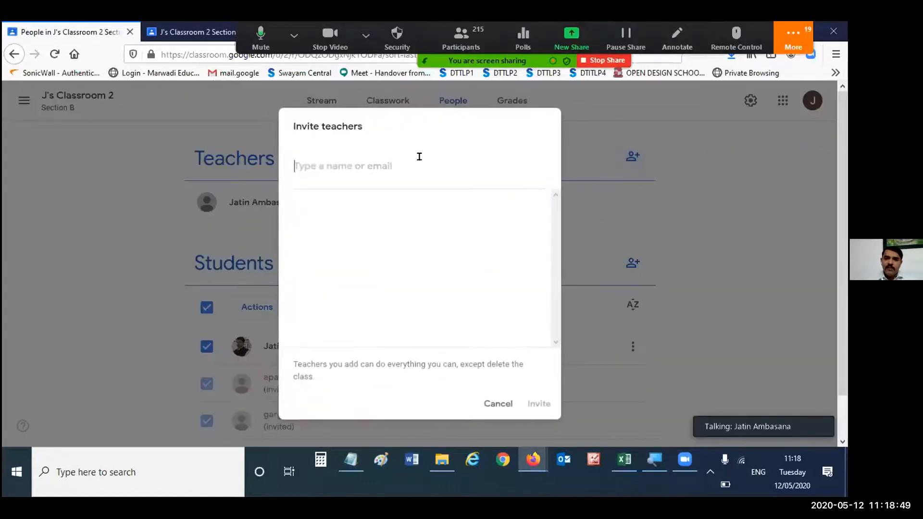
{"action": "left_click", "coordinate": [625, 459]}
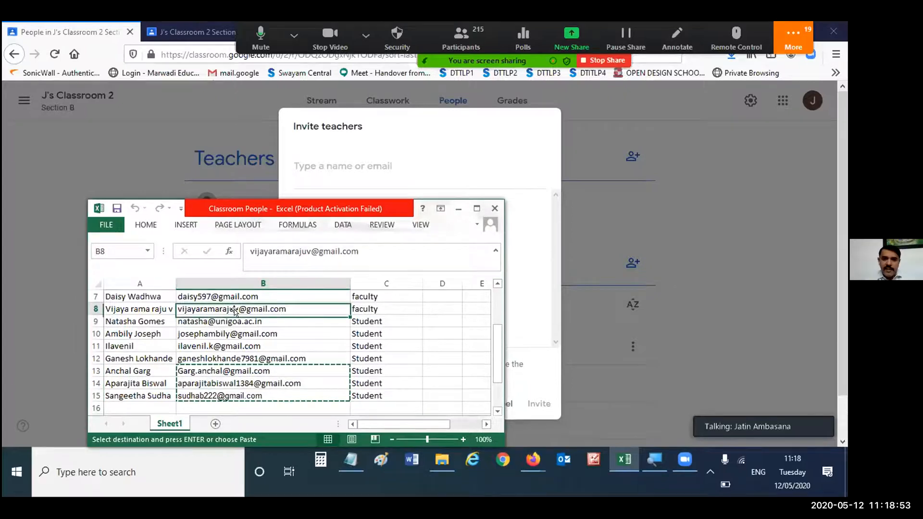
{"action": "left_click", "coordinate": [447, 169]}
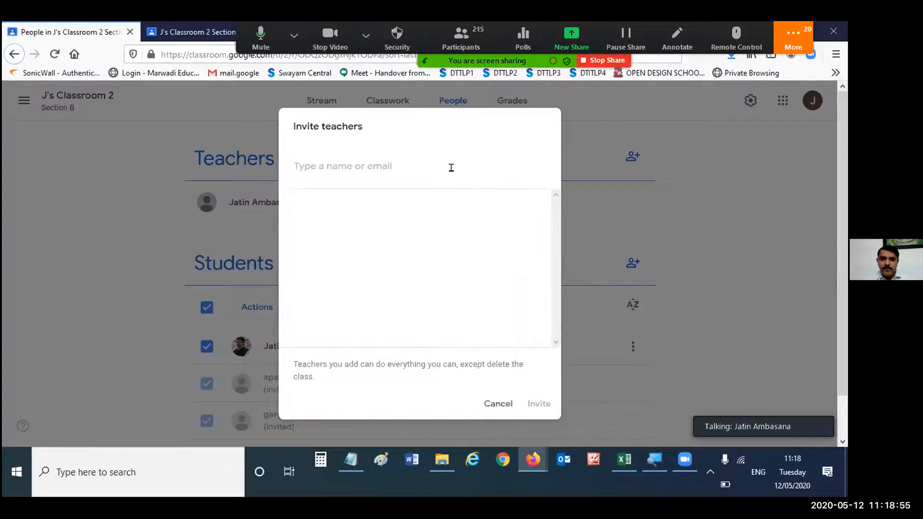
{"action": "key", "text": "ctrl+v"}
{"action": "left_click", "coordinate": [463, 234]}
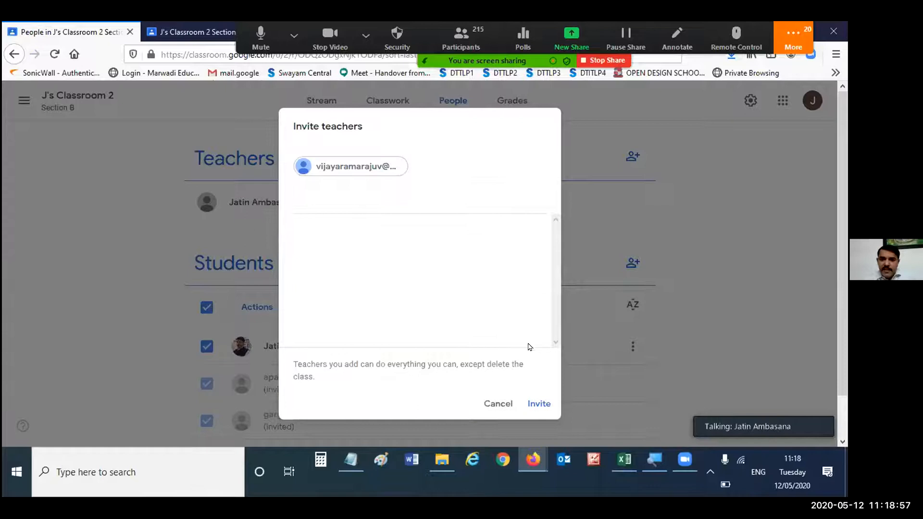
{"action": "left_click", "coordinate": [538, 403]}
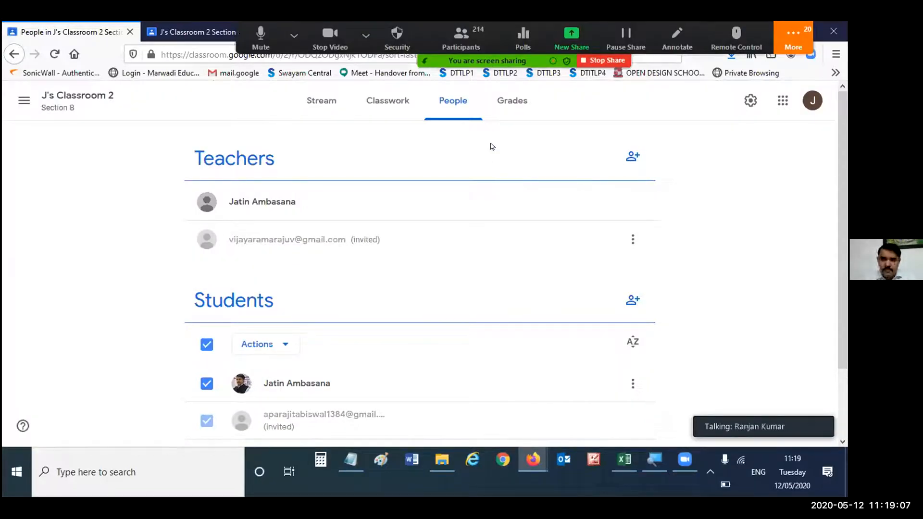
- Switch to the Zoom polls, stop sharing the results of the Google Classroom question, and close the polls window
{"action": "left_click", "coordinate": [523, 38]}
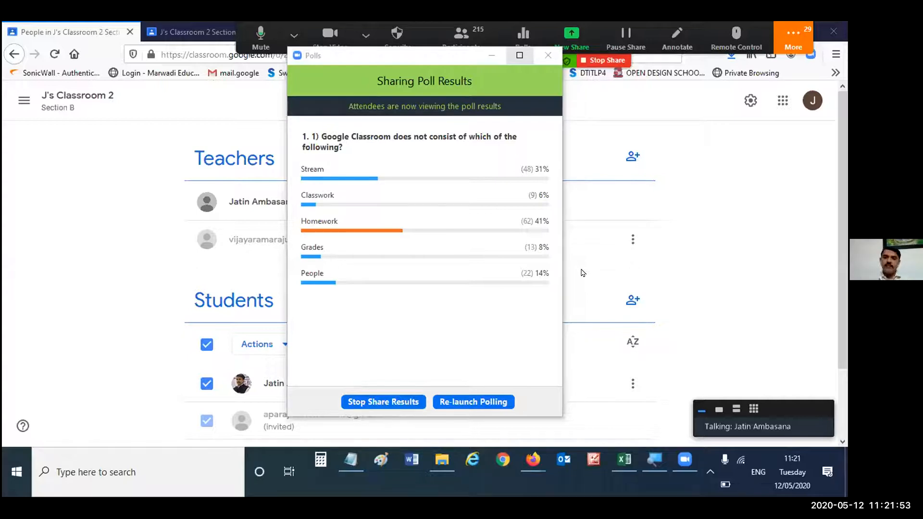
{"action": "left_click", "coordinate": [384, 402]}
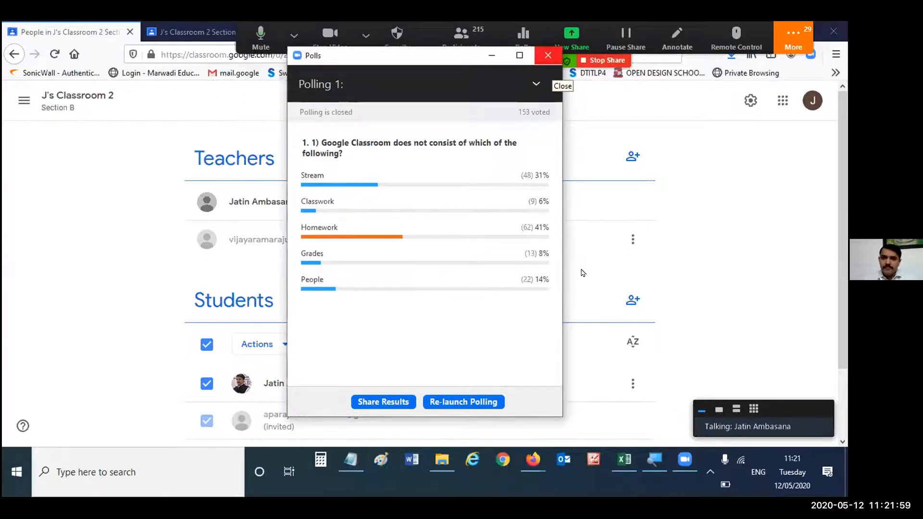
{"action": "left_click", "coordinate": [548, 55]}
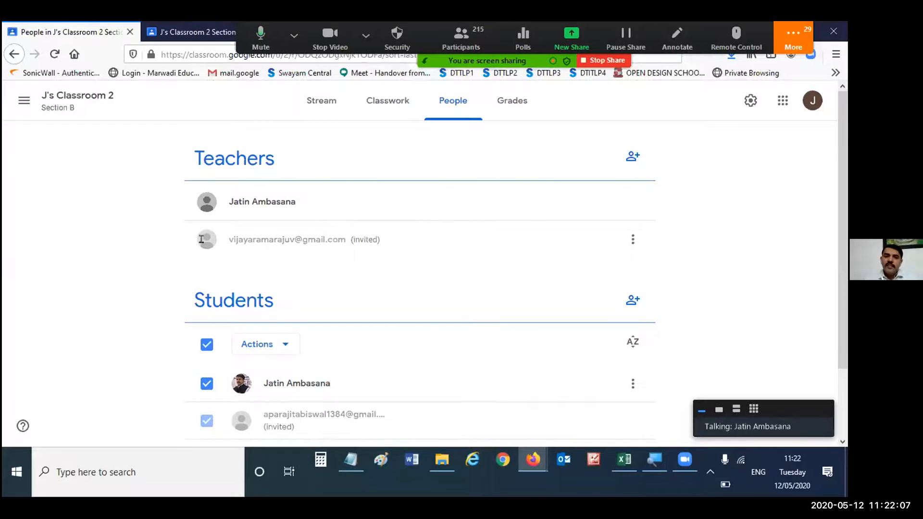
{"action": "triple_click", "coordinate": [302, 230]}
{"action": "double_click", "coordinate": [345, 242]}
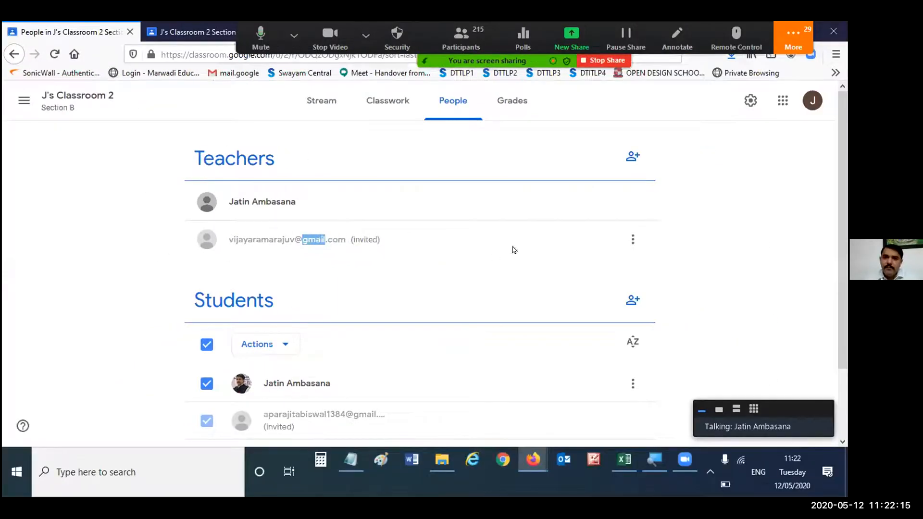
{"action": "left_click", "coordinate": [757, 264]}
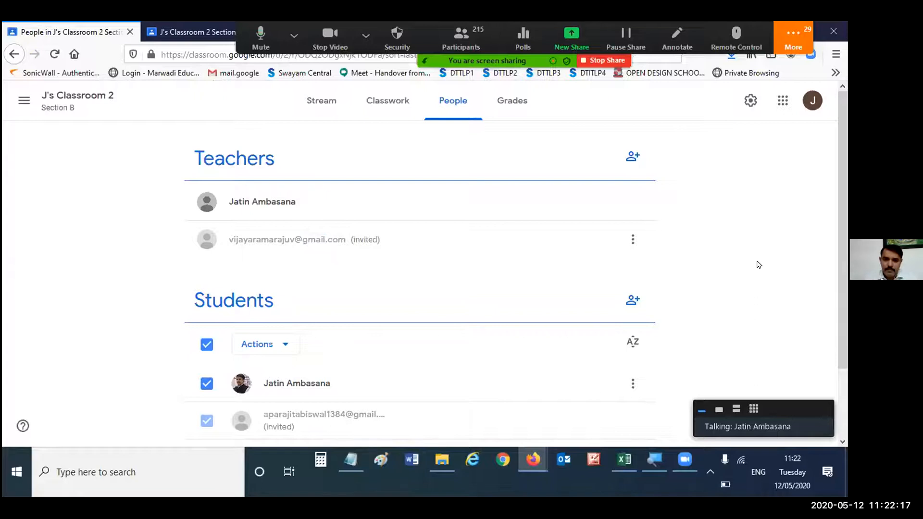
- Clear the selection of all students on the People page
{"action": "scroll", "coordinate": [753, 258], "scroll_direction": "down", "scroll_amount": 2}
{"action": "left_click", "coordinate": [206, 263]}
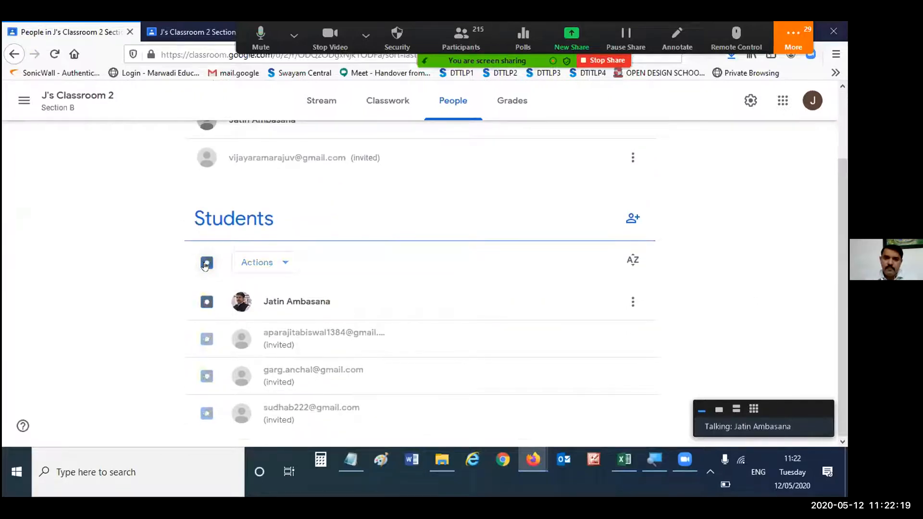
{"action": "scroll", "coordinate": [457, 227], "scroll_direction": "up", "scroll_amount": 2}
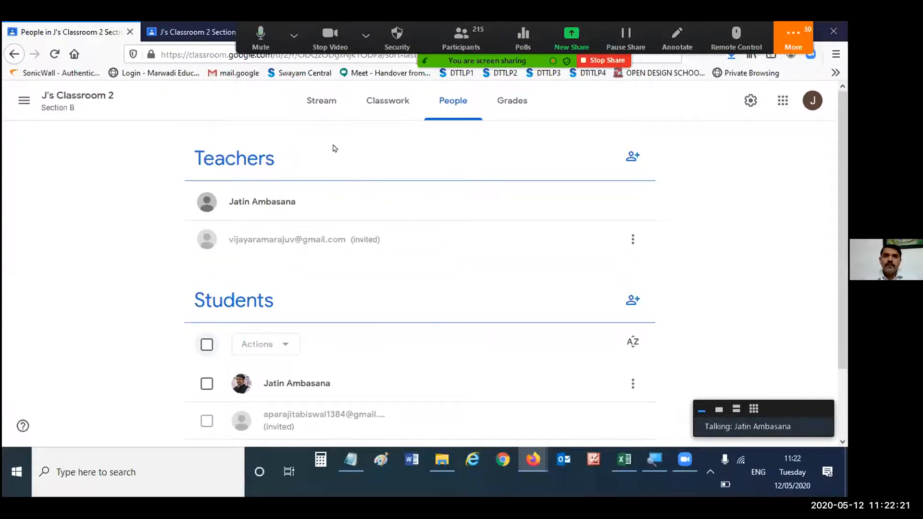
- Visit the class stream, return to the People page, and display the individual options of the joined student with that student selected
{"action": "left_click", "coordinate": [321, 100]}
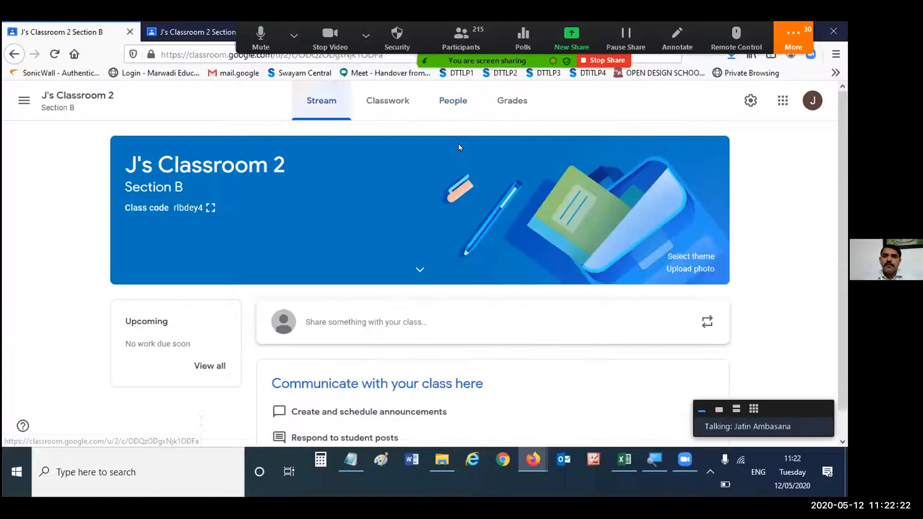
{"action": "left_click", "coordinate": [453, 111]}
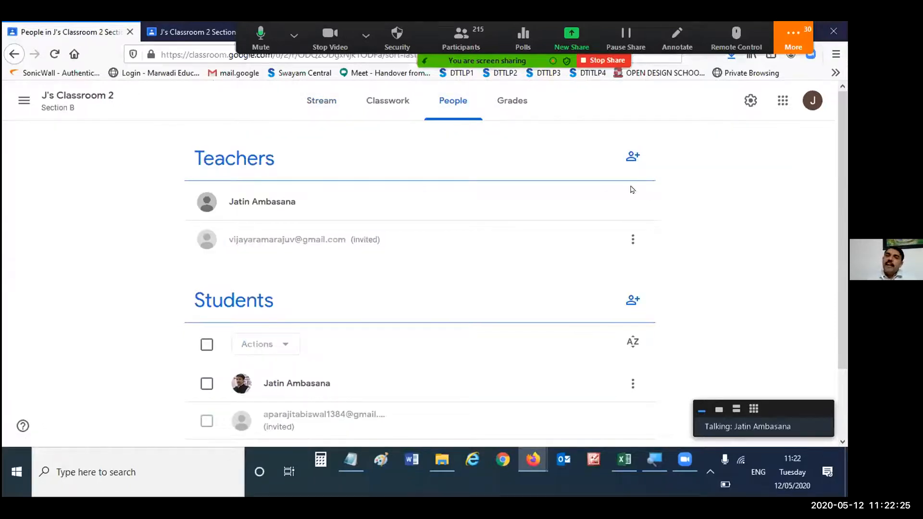
{"action": "scroll", "coordinate": [527, 320], "scroll_direction": "down", "scroll_amount": 2}
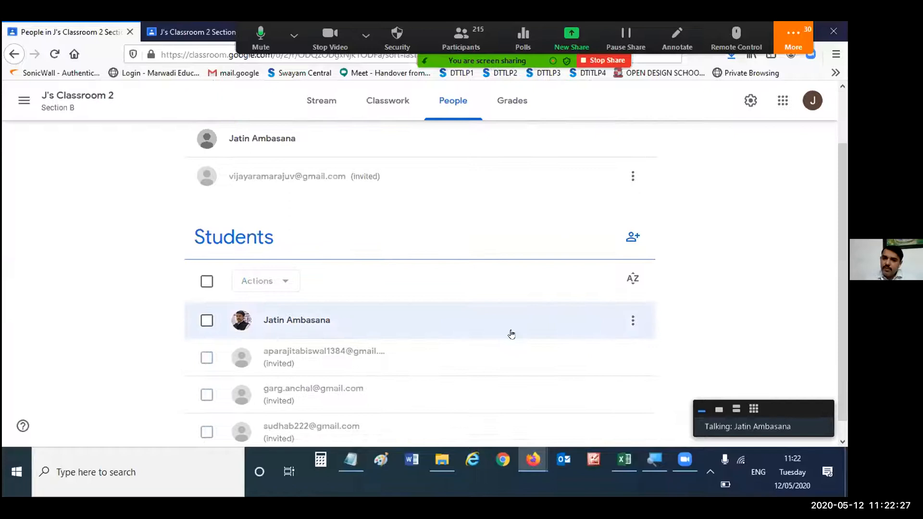
{"action": "left_click", "coordinate": [207, 321]}
{"action": "left_click", "coordinate": [633, 321]}
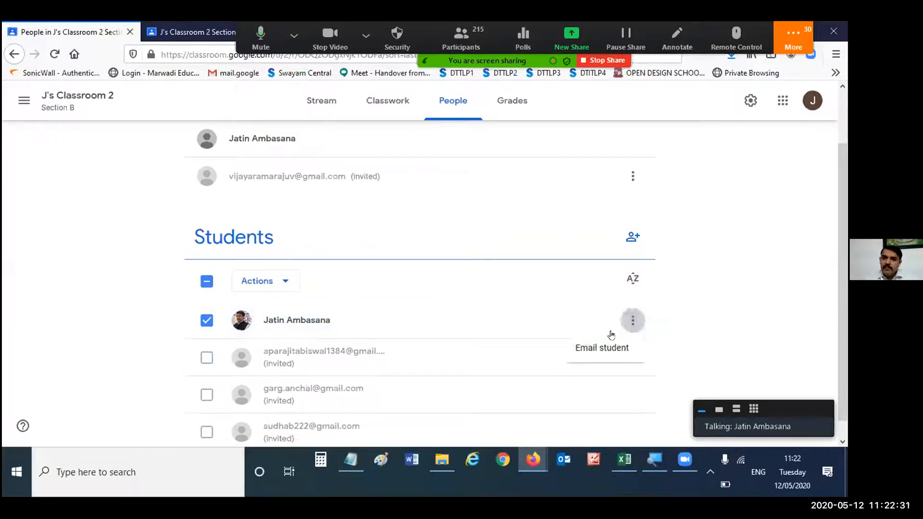
- Show the bulk actions available for the selected student and select all students on the People page
{"action": "left_click", "coordinate": [257, 282]}
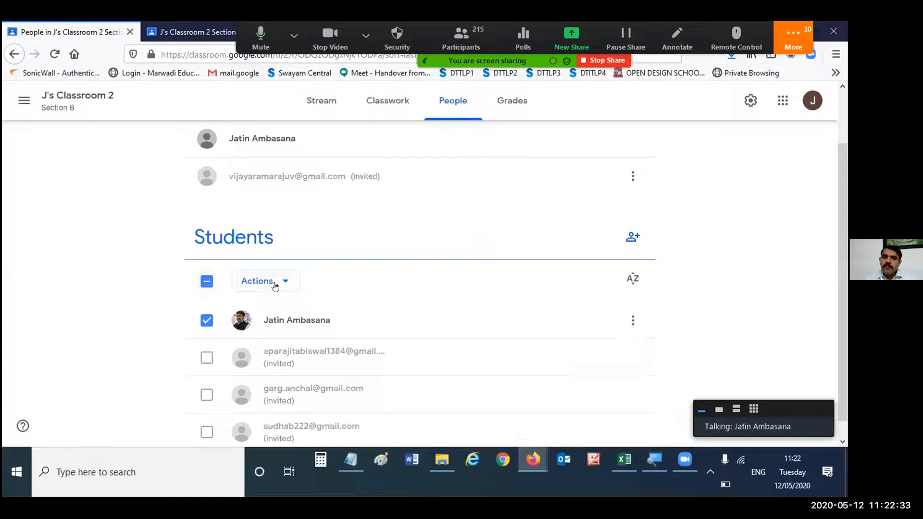
{"action": "left_click", "coordinate": [258, 281]}
{"action": "left_click", "coordinate": [709, 272]}
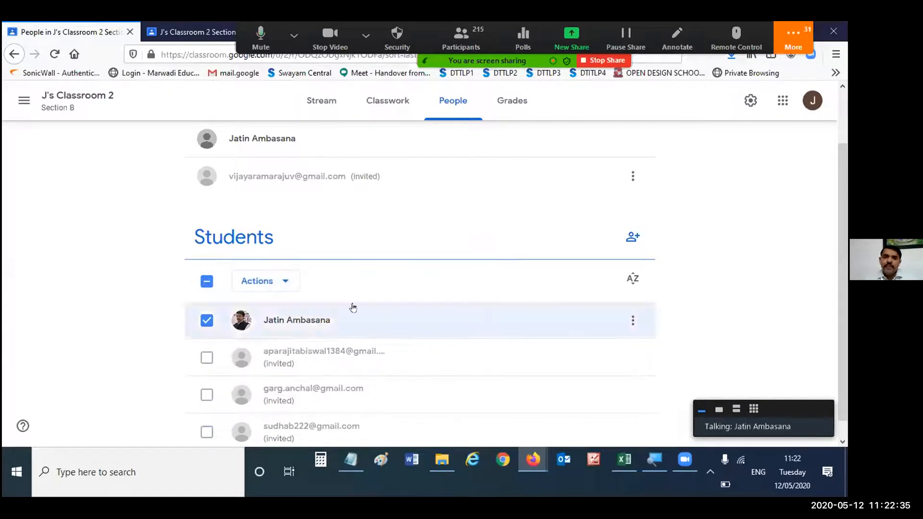
{"action": "left_click", "coordinate": [207, 282]}
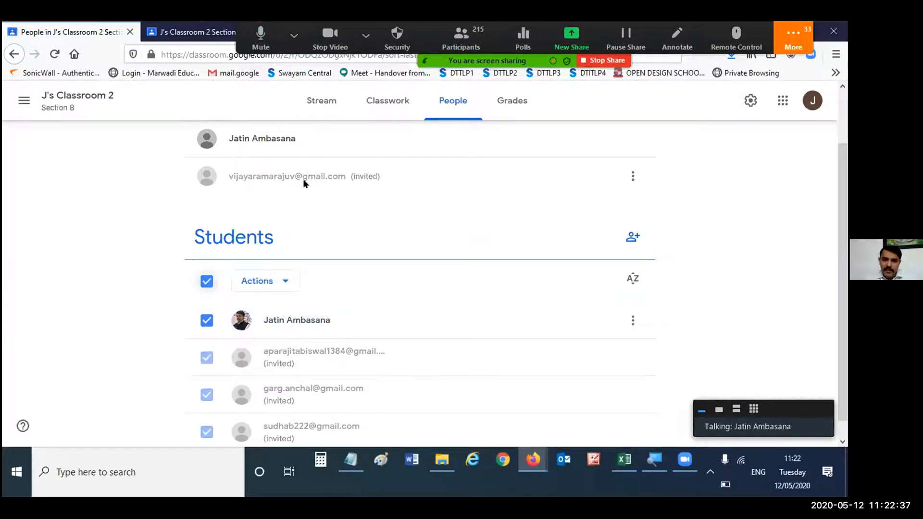
- Open the class stream of J's Classroom 2 at the area for sharing with the class
{"action": "scroll", "coordinate": [305, 178], "scroll_direction": "up", "scroll_amount": 2}
{"action": "left_click", "coordinate": [321, 100]}
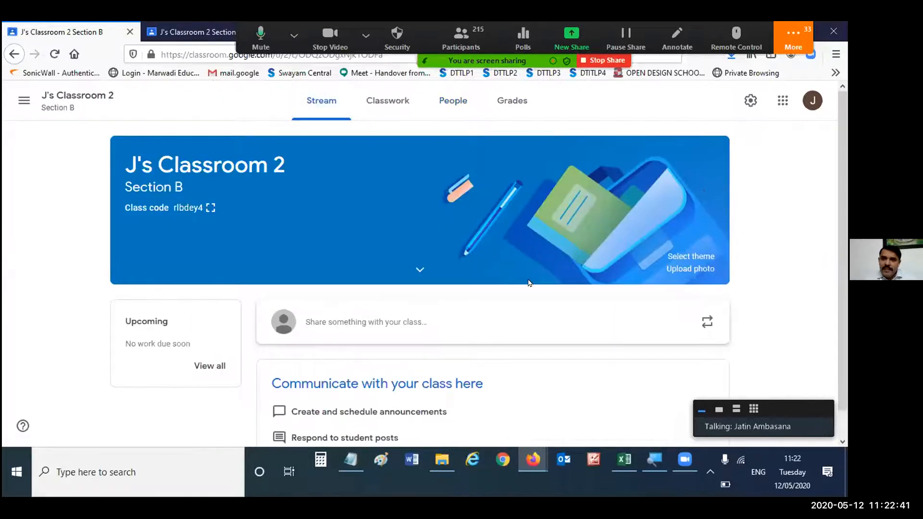
{"action": "scroll", "coordinate": [406, 283], "scroll_direction": "down", "scroll_amount": 1}
{"action": "left_click", "coordinate": [395, 294]}
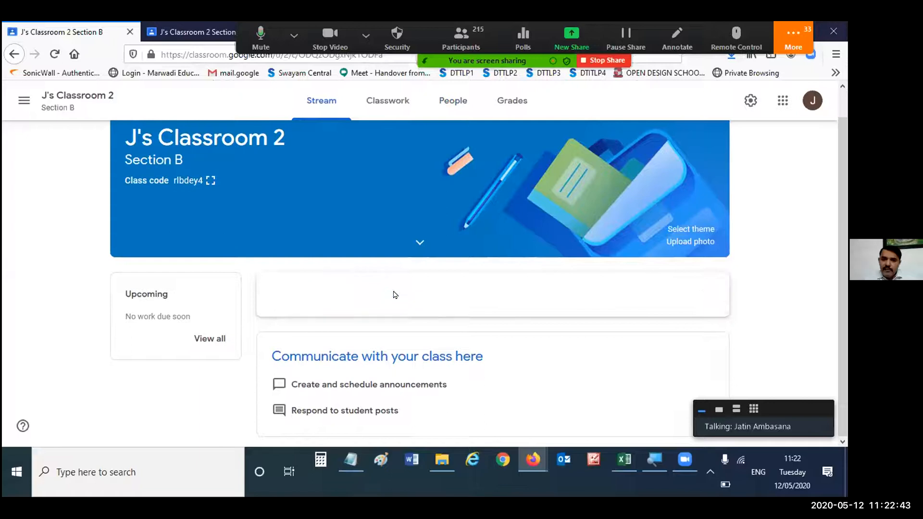
{"action": "scroll", "coordinate": [667, 331], "scroll_direction": "down", "scroll_amount": 2}
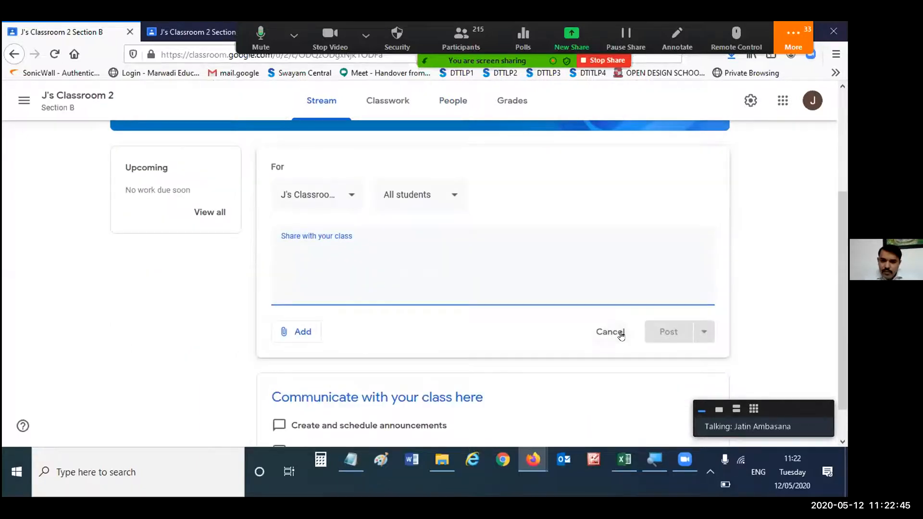
{"action": "left_click", "coordinate": [617, 335]}
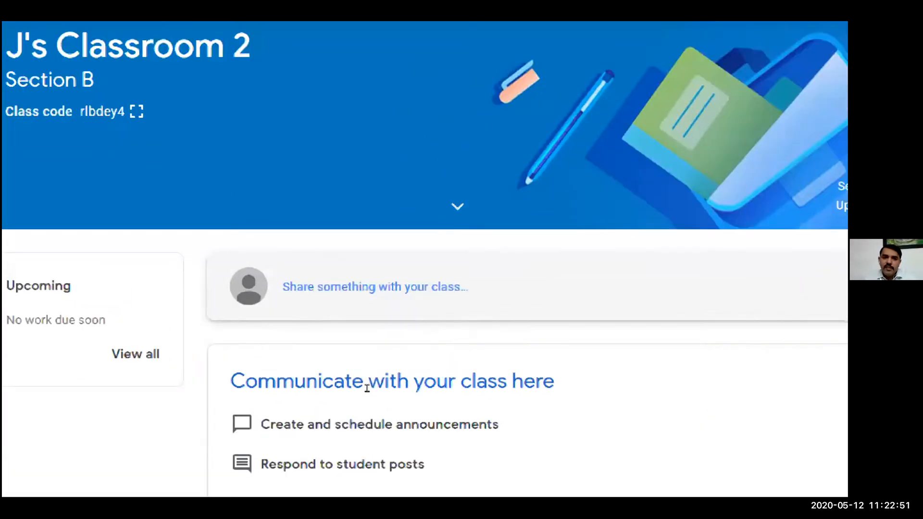
- Start an announcement for all students in the class stream with the text "Welcome to my second class."
{"action": "left_click", "coordinate": [367, 282]}
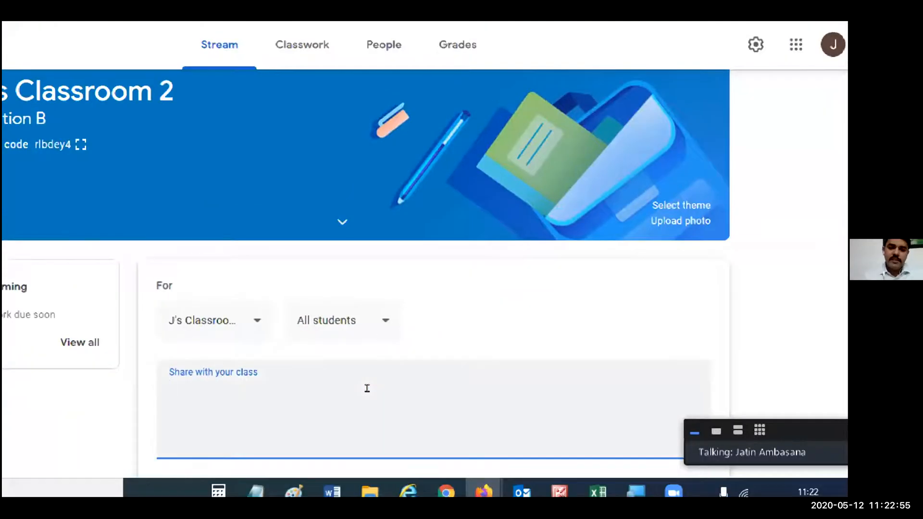
{"action": "type", "text": "Welcome to"}
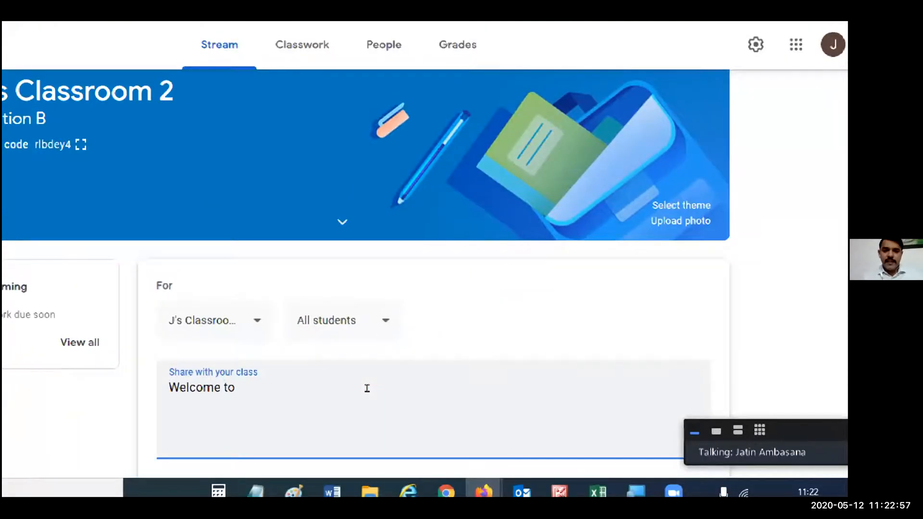
{"action": "type", "text": " my second c"}
{"action": "key", "text": "BackSpace"}
{"action": "key", "text": "BackSpace"}
{"action": "key", "text": "BackSpace"}
{"action": "type", "text": "cond class"}
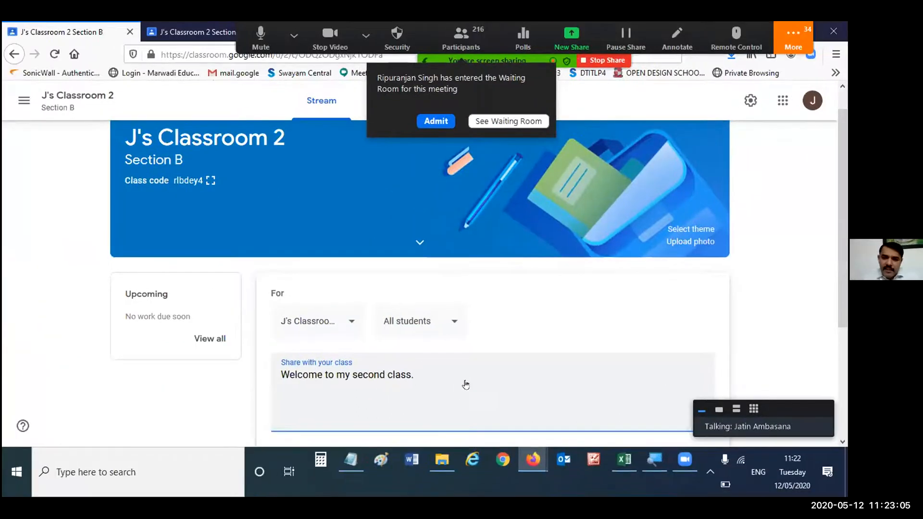
- Review the students who can receive the announcement, keeping All students, and admit the waiting participant to the Zoom meeting
{"action": "left_click", "coordinate": [433, 322]}
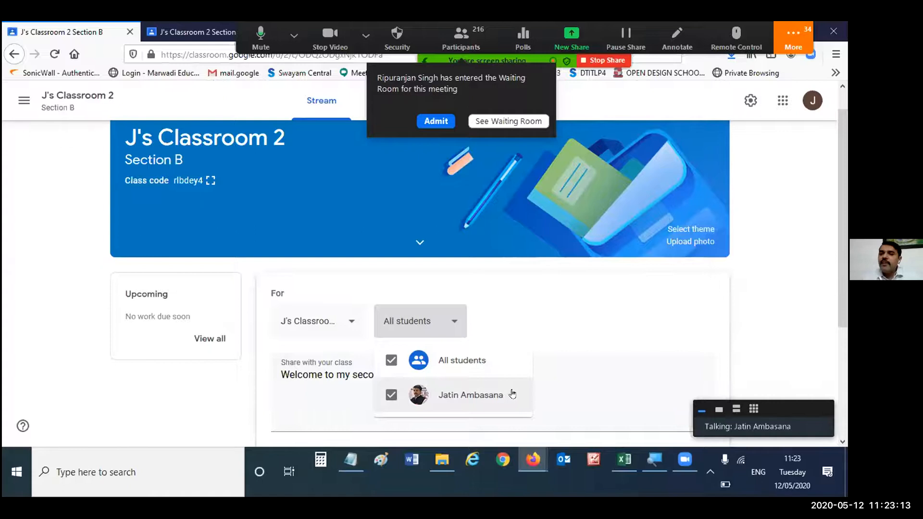
{"action": "left_click", "coordinate": [576, 378]}
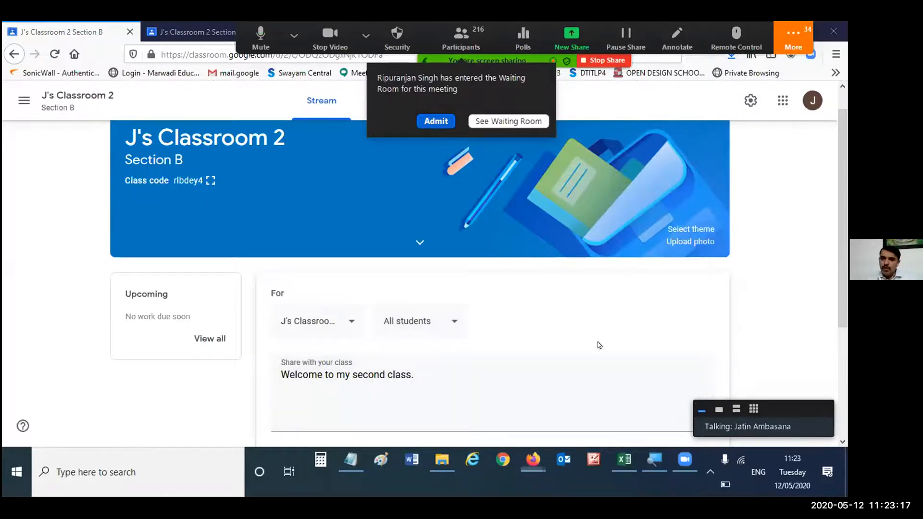
{"action": "left_click", "coordinate": [436, 121]}
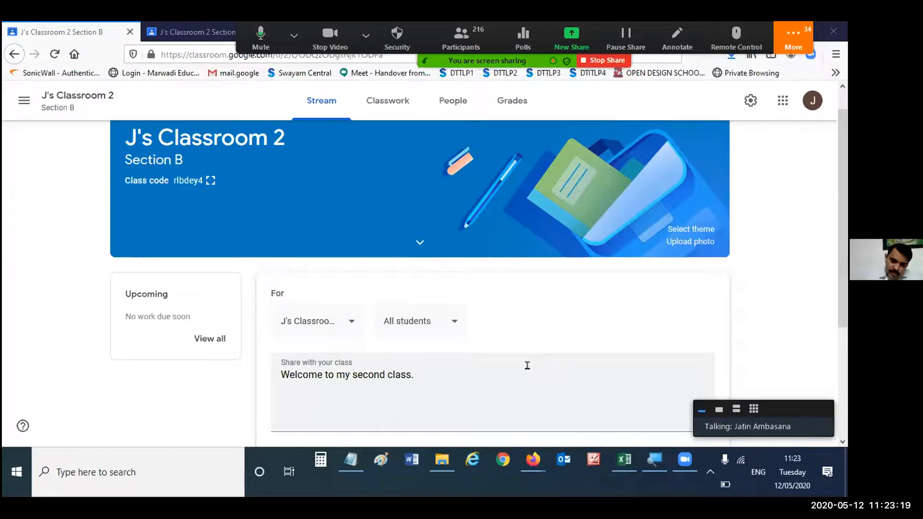
{"action": "left_click", "coordinate": [448, 325]}
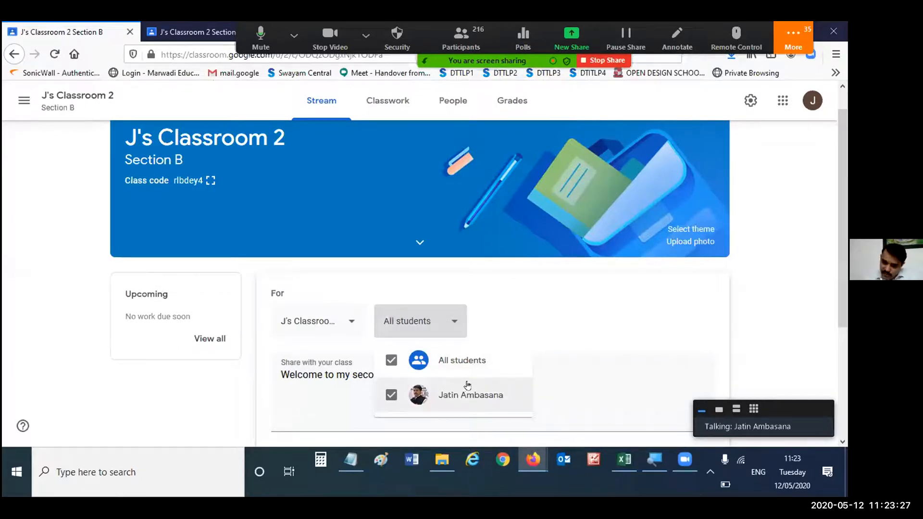
{"action": "left_click", "coordinate": [546, 375]}
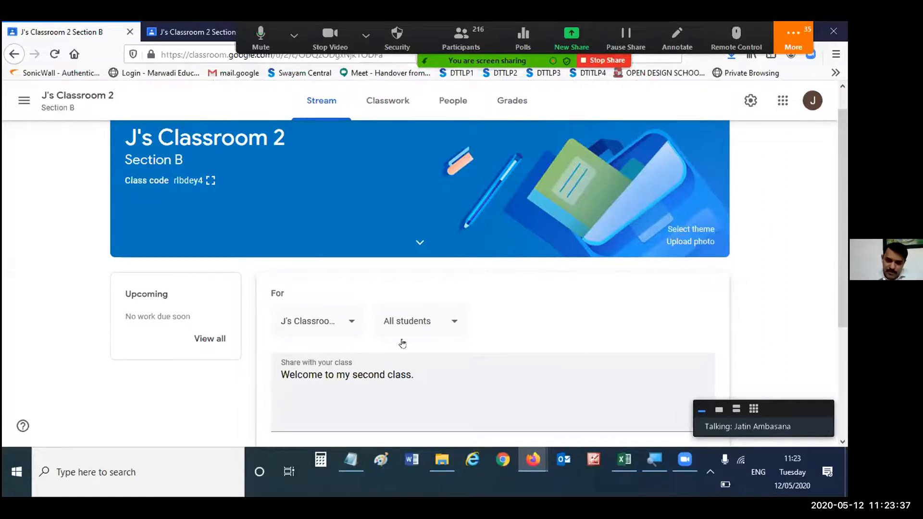
- Review the attachment sources and the scheduling dialog for the announcement, leaving it unscheduled
{"action": "scroll", "coordinate": [403, 343], "scroll_direction": "down", "scroll_amount": 2}
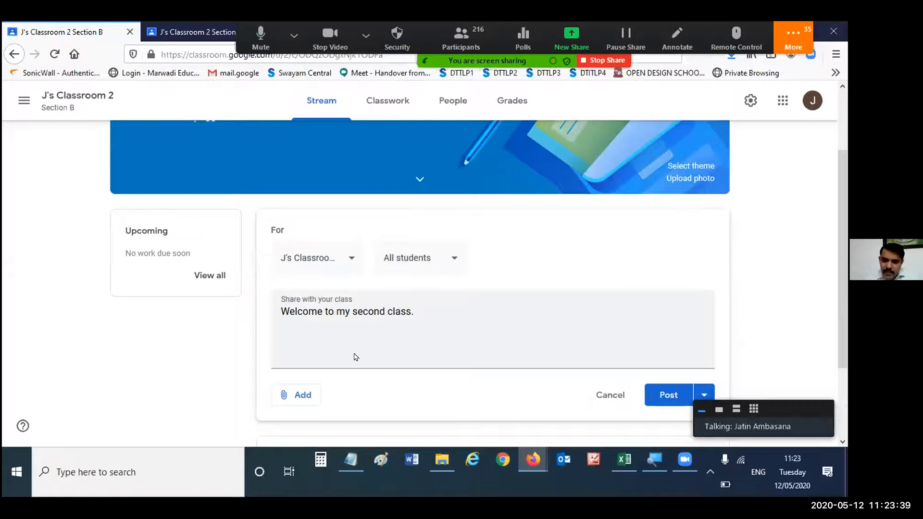
{"action": "left_click", "coordinate": [311, 395]}
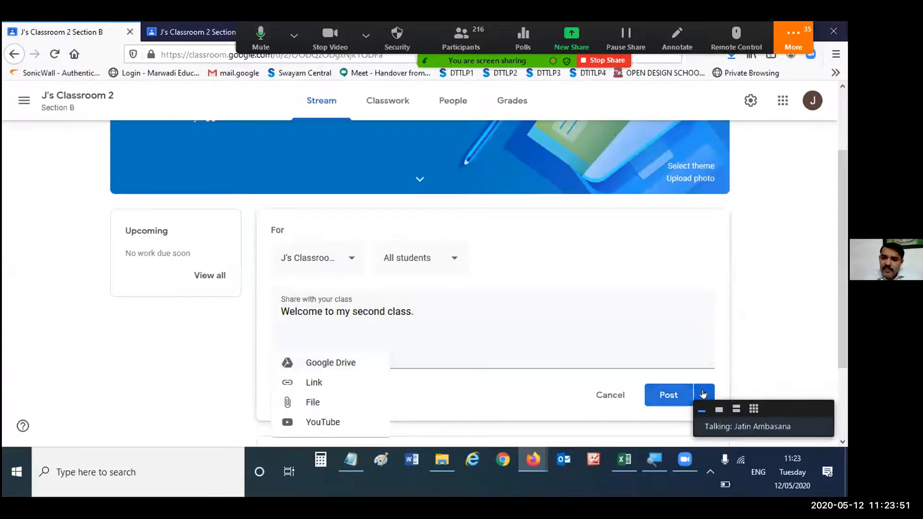
{"action": "left_click", "coordinate": [702, 394]}
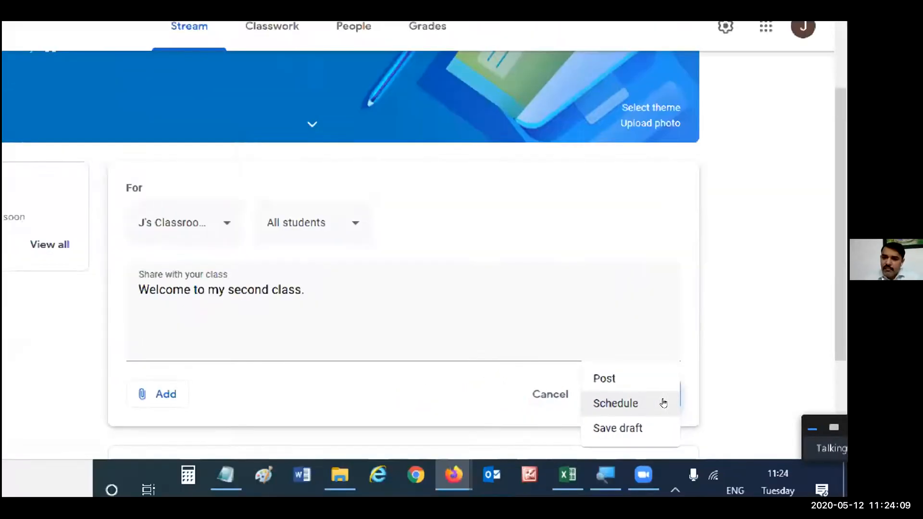
{"action": "left_click", "coordinate": [664, 403]}
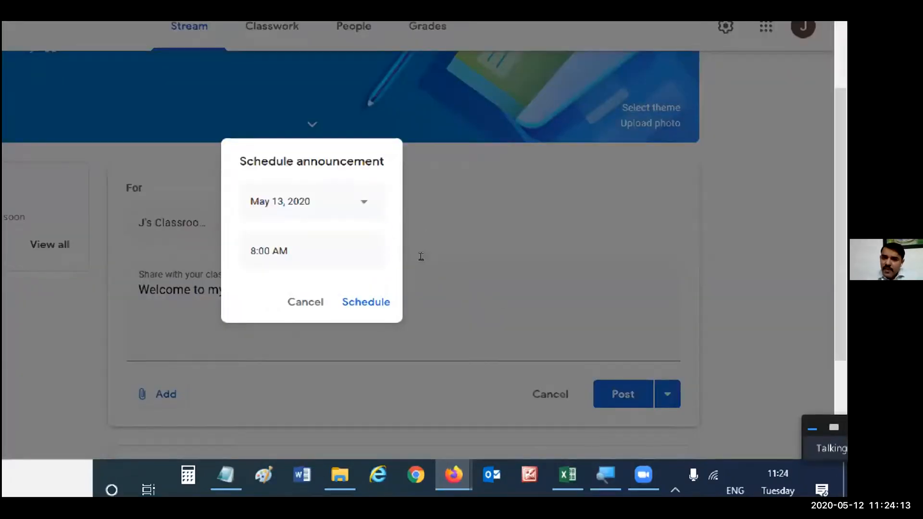
{"action": "left_click", "coordinate": [462, 231]}
{"action": "left_click", "coordinate": [681, 350]}
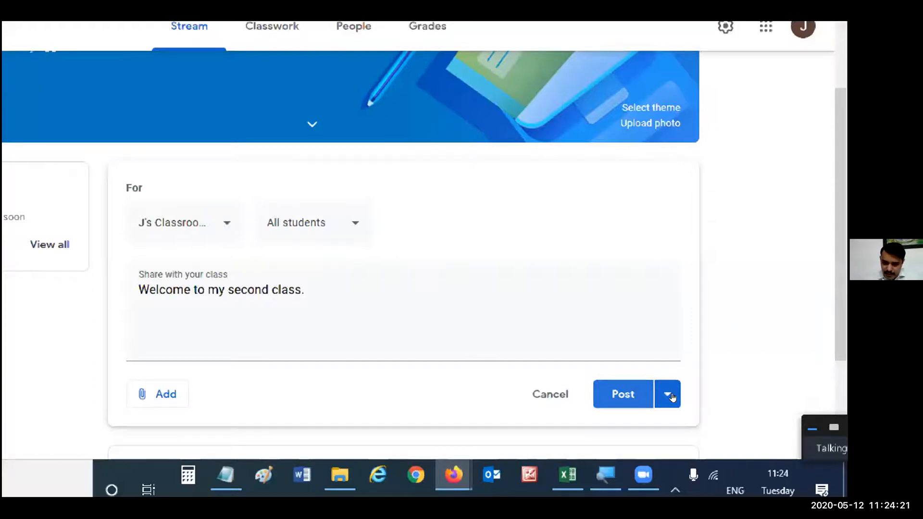
- Post the welcome announcement to all students, and publish another announcement reading "This is second post."
{"action": "left_click", "coordinate": [620, 390]}
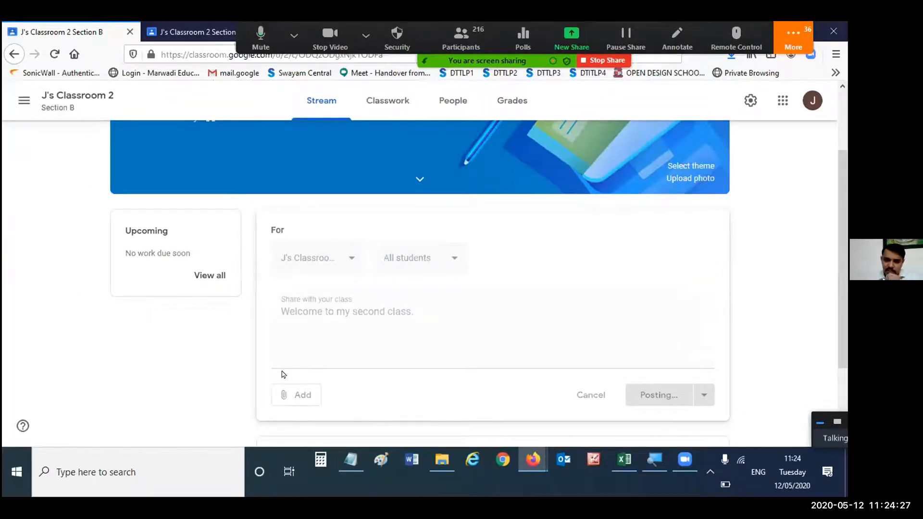
{"action": "scroll", "coordinate": [389, 369], "scroll_direction": "down", "scroll_amount": 1}
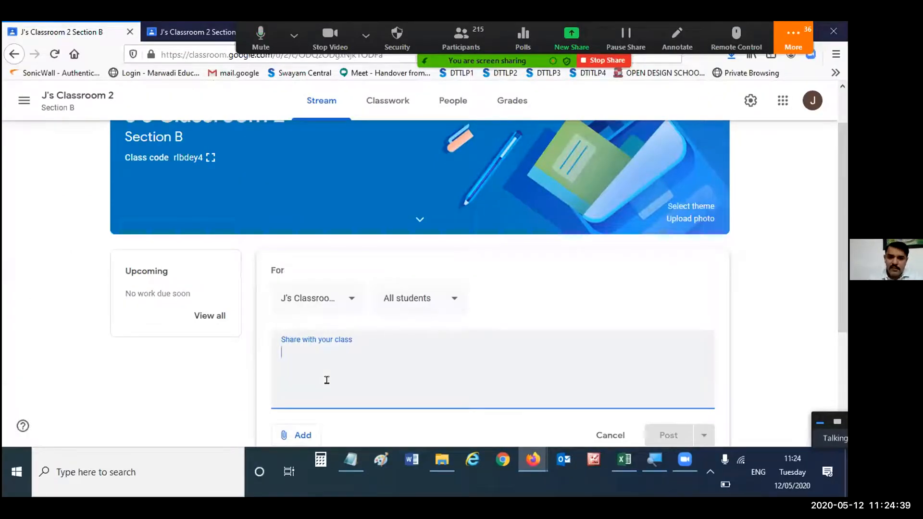
{"action": "type", "text": "This is second post."}
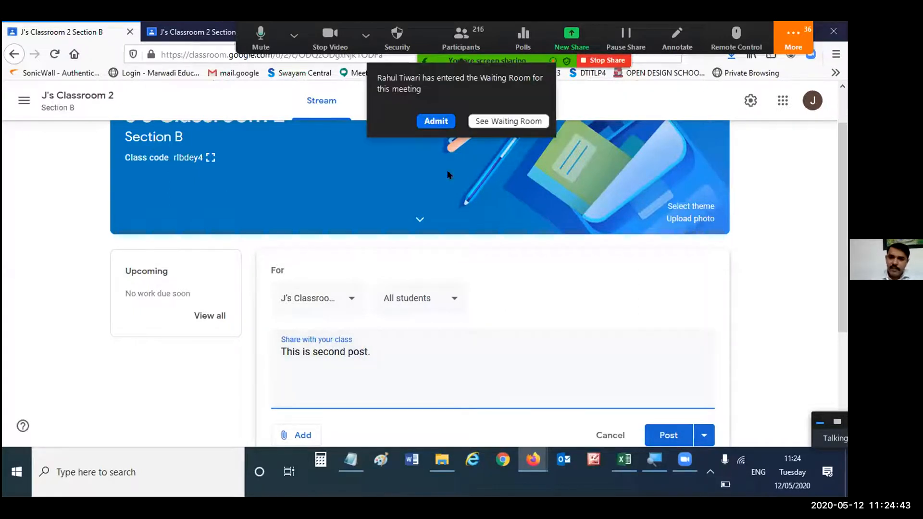
{"action": "left_click", "coordinate": [671, 435]}
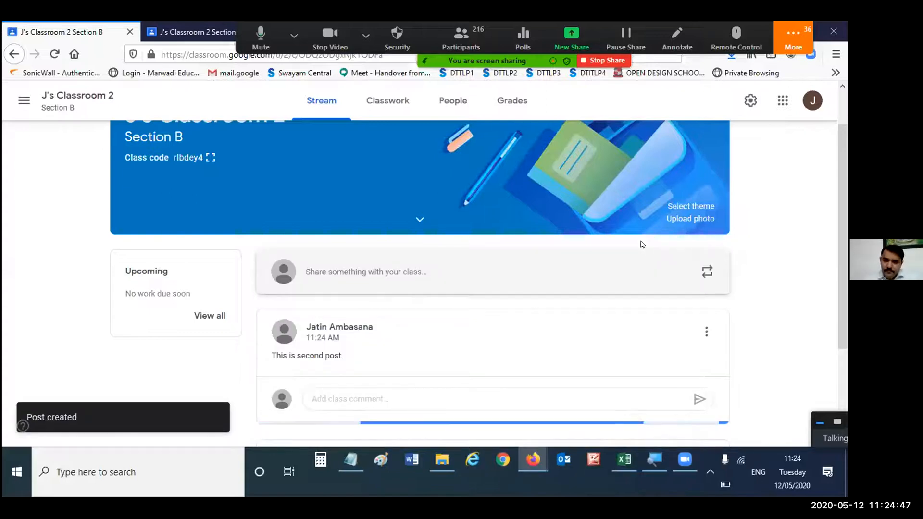
- View both announcements in the stream and display the options of the "This is second post." announcement
{"action": "scroll", "coordinate": [403, 194], "scroll_direction": "down", "scroll_amount": 3}
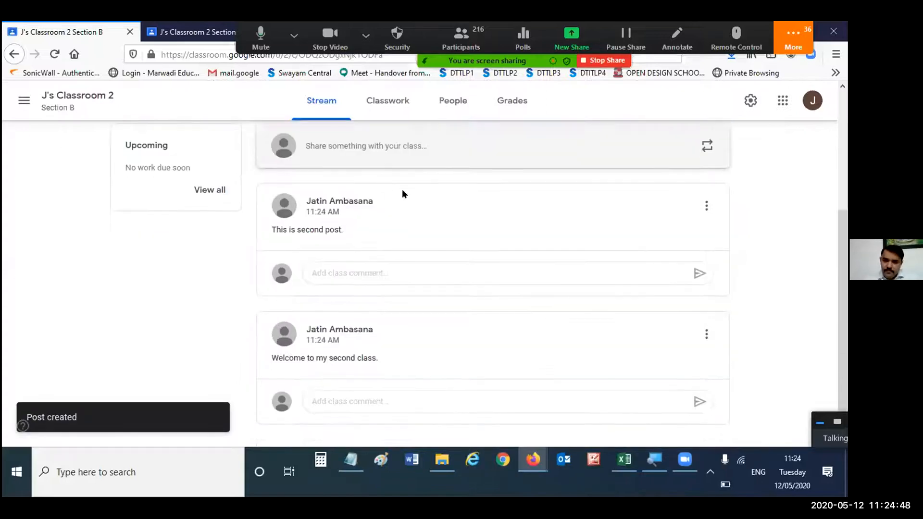
{"action": "left_click", "coordinate": [706, 204]}
{"action": "left_click", "coordinate": [767, 204]}
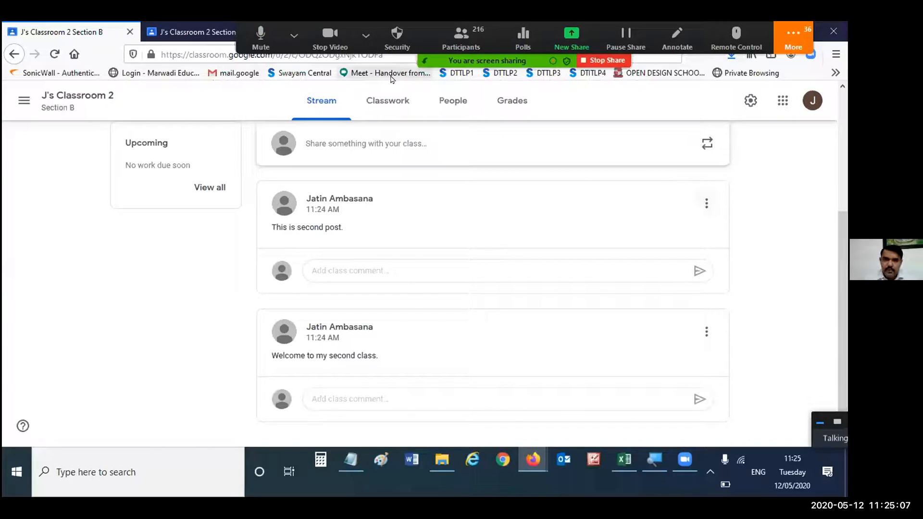
- Switch to the student's view of J's Classroom 2 and examine its Classwork and People pages and the teacher's posts in the stream
{"action": "left_click", "coordinate": [177, 31]}
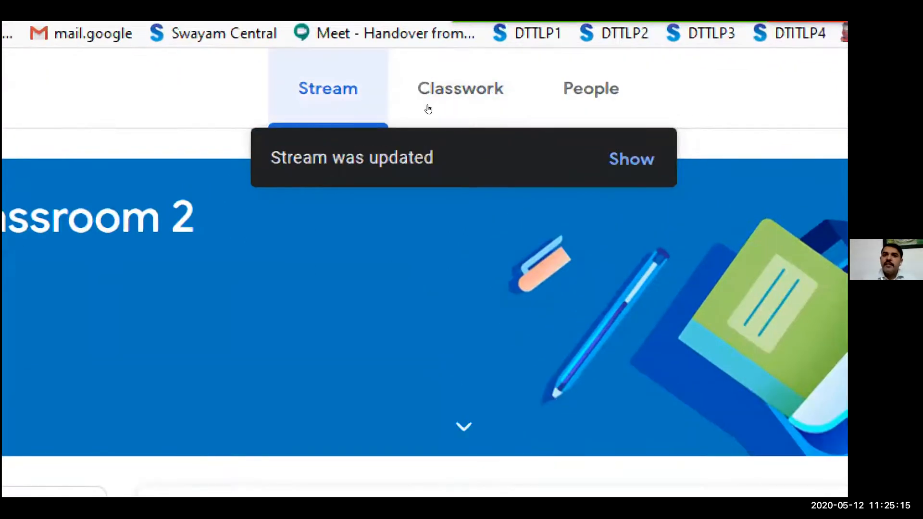
{"action": "left_click", "coordinate": [464, 96]}
{"action": "left_click", "coordinate": [590, 92]}
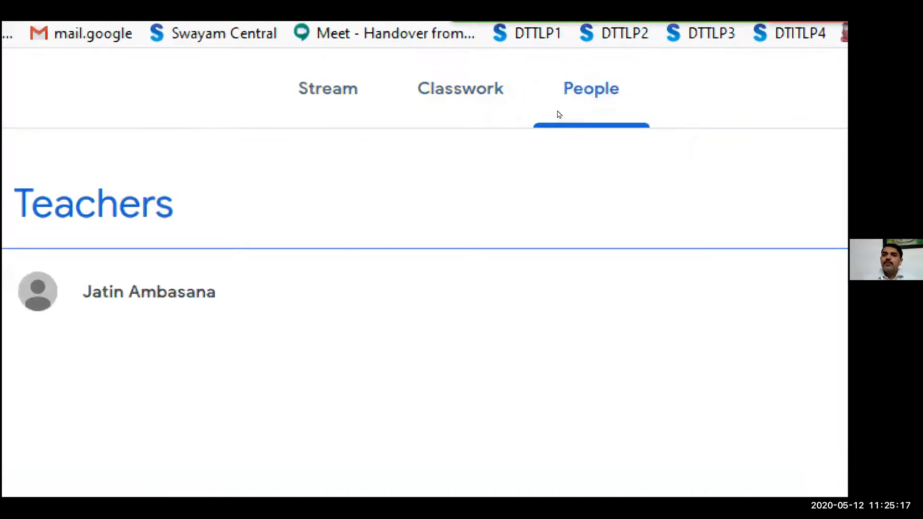
{"action": "left_click", "coordinate": [356, 109]}
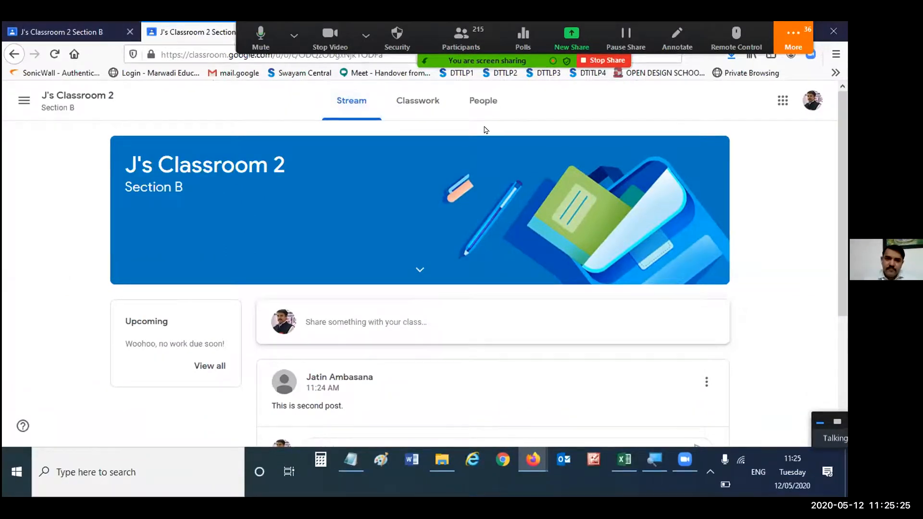
{"action": "scroll", "coordinate": [372, 236], "scroll_direction": "down", "scroll_amount": 2}
{"action": "scroll", "coordinate": [373, 215], "scroll_direction": "up", "scroll_amount": 2}
{"action": "scroll", "coordinate": [558, 243], "scroll_direction": "down", "scroll_amount": 3}
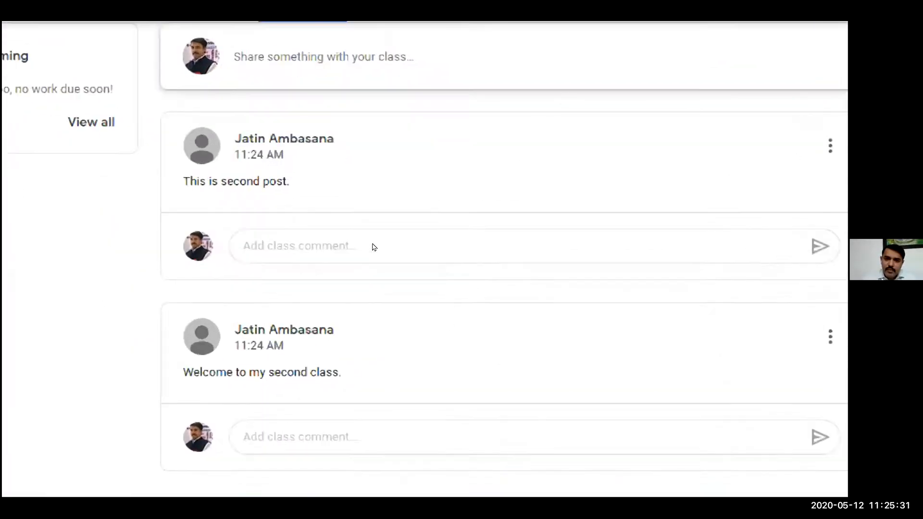
{"action": "left_click_drag", "start_coordinate": [333, 137], "coordinate": [233, 137]}
- Post the class comment "Wow this is nice." under "This is second post." as the student
{"action": "left_click", "coordinate": [330, 248]}
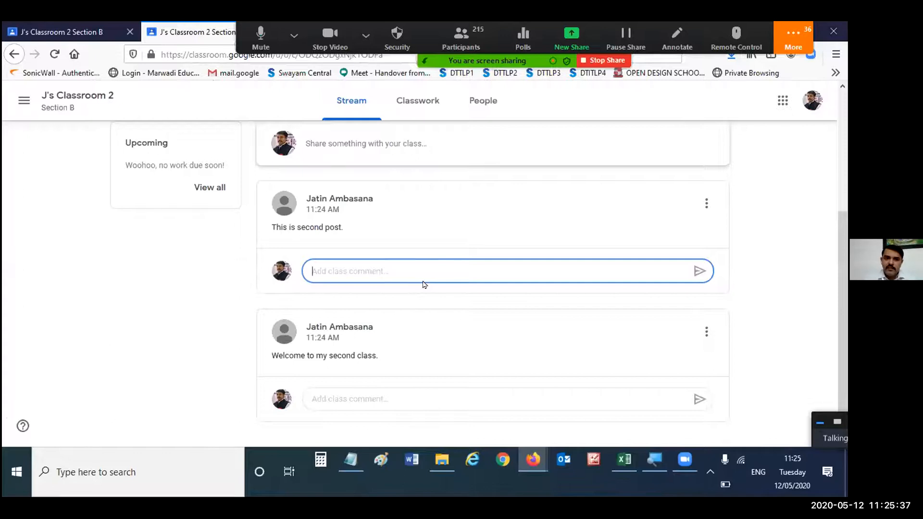
{"action": "type", "text": "Wow this is nice"}
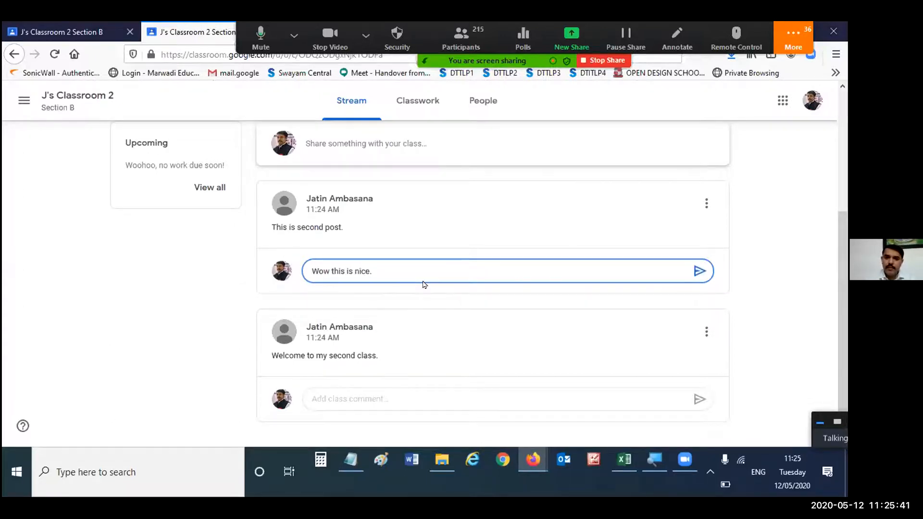
{"action": "type", "text": "."}
{"action": "key", "text": "Return"}
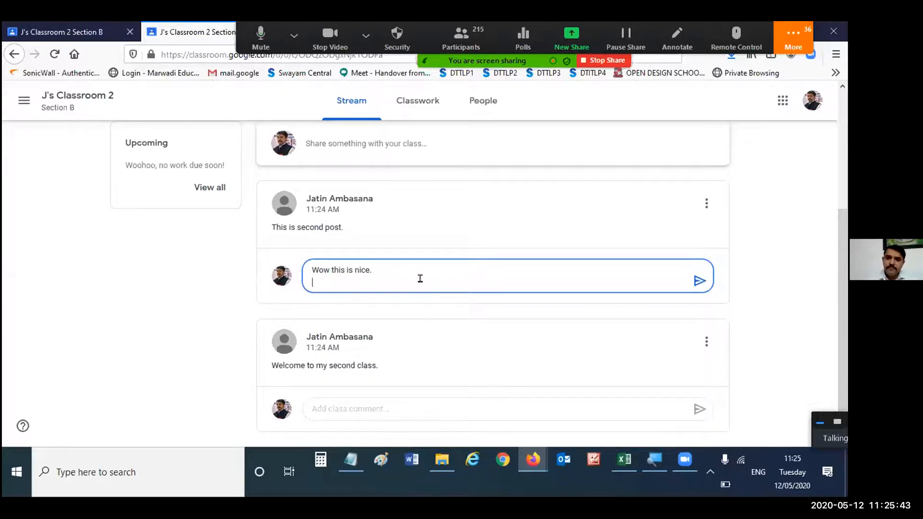
{"action": "key", "text": "BackSpace"}
{"action": "left_click", "coordinate": [694, 272]}
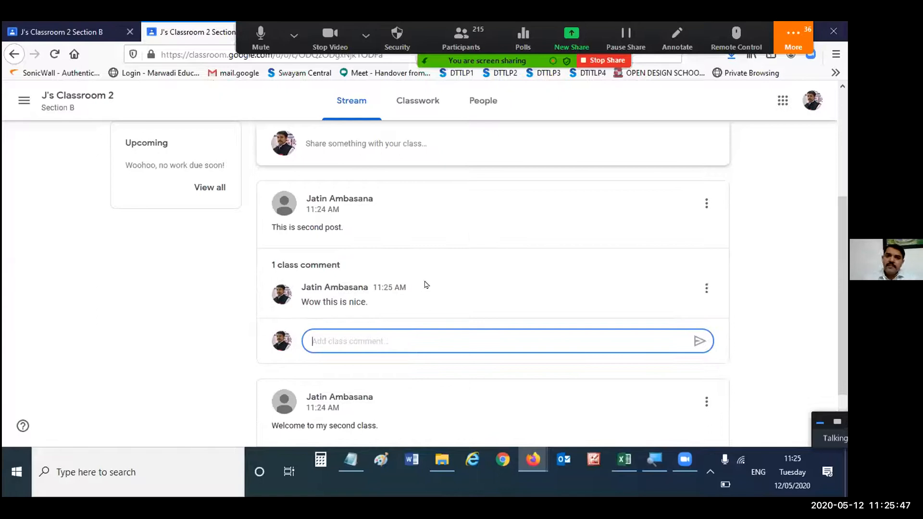
- Post the class comment "very good" under "This is second post." as the student
{"action": "scroll", "coordinate": [425, 284], "scroll_direction": "down", "scroll_amount": 3}
{"action": "left_click", "coordinate": [385, 274]}
{"action": "type", "text": "very good"}
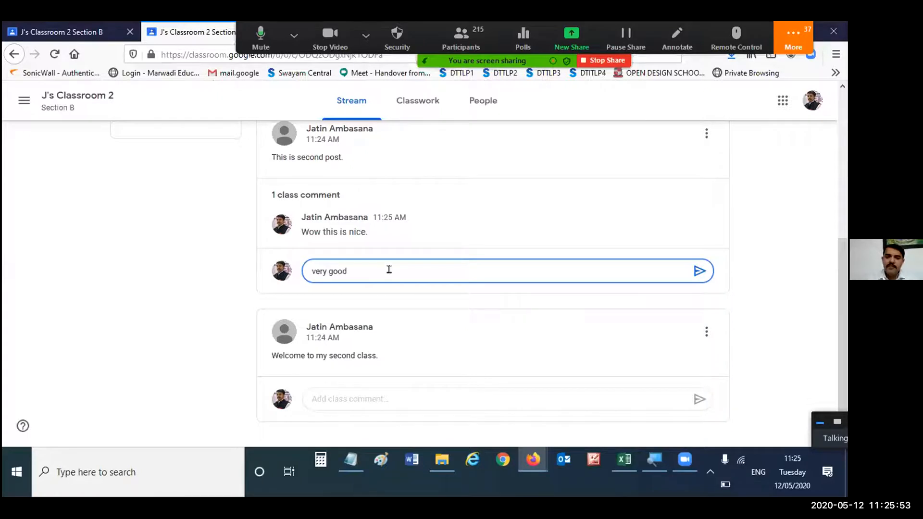
{"action": "left_click", "coordinate": [698, 270]}
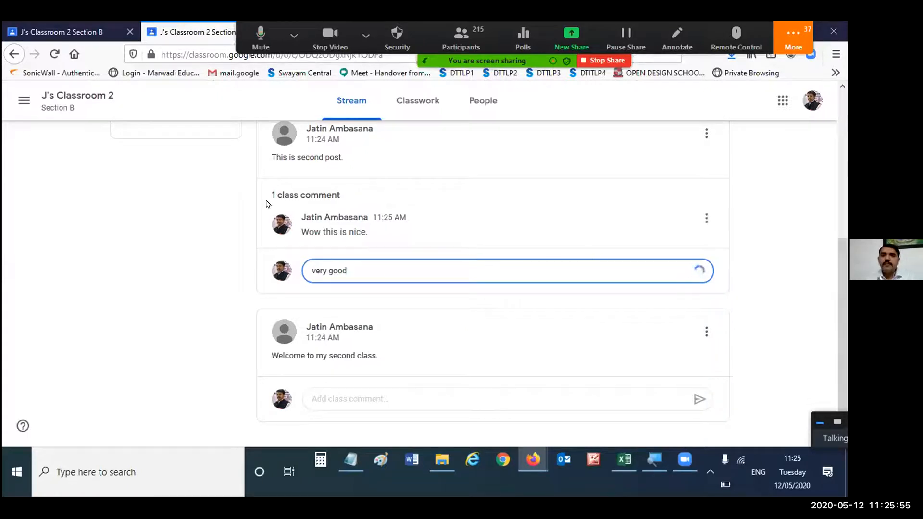
- Switch to the teacher's view of J's Classroom 2 and expand all class comments under "This is second post."
{"action": "left_click", "coordinate": [105, 31]}
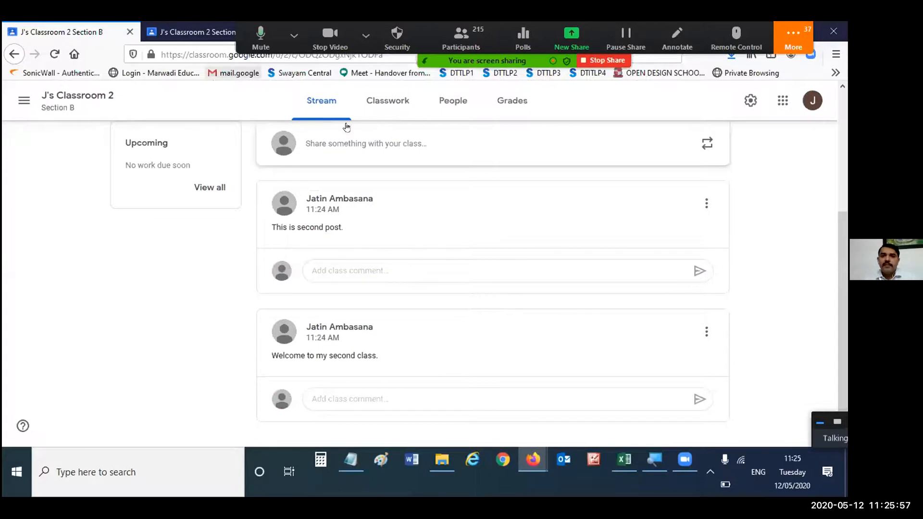
{"action": "scroll", "coordinate": [422, 203], "scroll_direction": "up", "scroll_amount": 4}
{"action": "scroll", "coordinate": [518, 206], "scroll_direction": "down", "scroll_amount": 3}
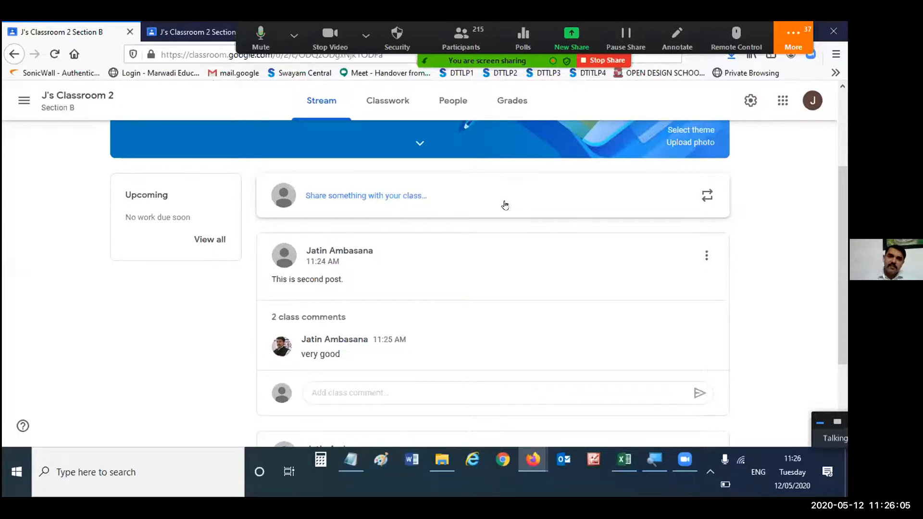
{"action": "scroll", "coordinate": [506, 203], "scroll_direction": "up", "scroll_amount": 3}
{"action": "scroll", "coordinate": [507, 201], "scroll_direction": "down", "scroll_amount": 4}
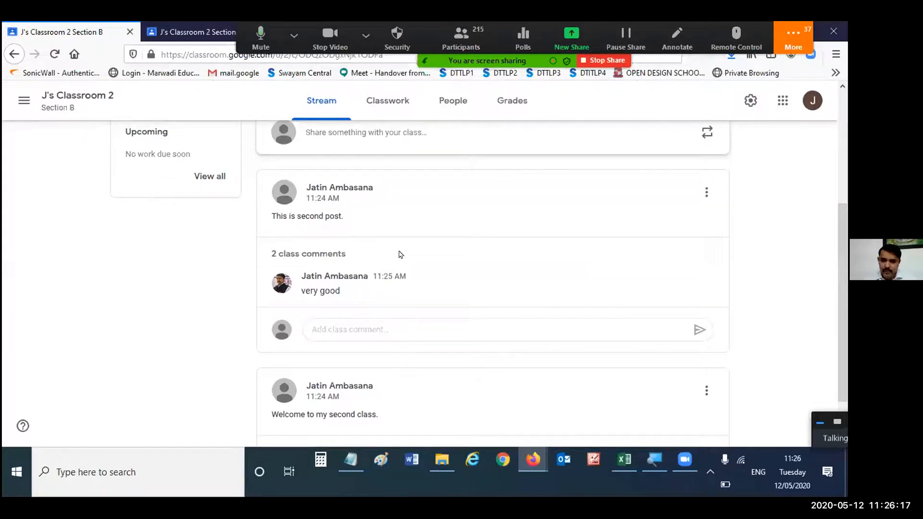
{"action": "scroll", "coordinate": [419, 255], "scroll_direction": "up", "scroll_amount": 3}
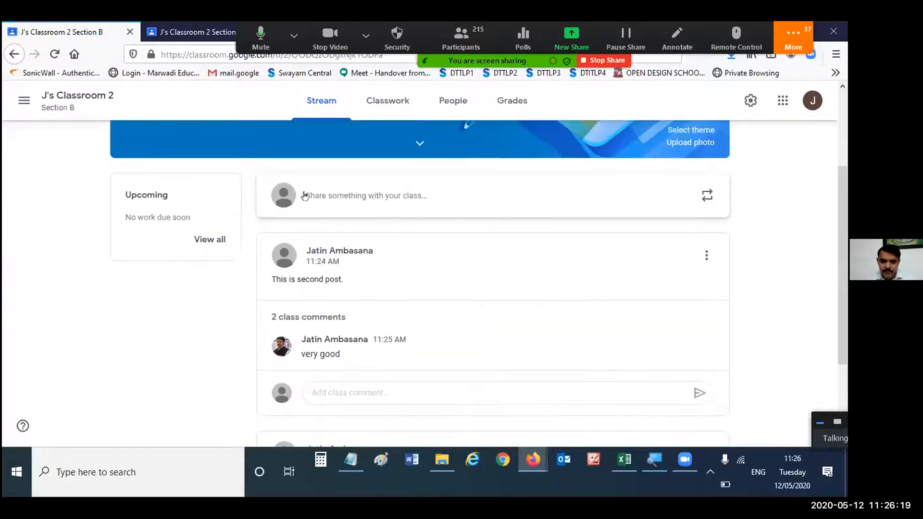
{"action": "left_click", "coordinate": [55, 55]}
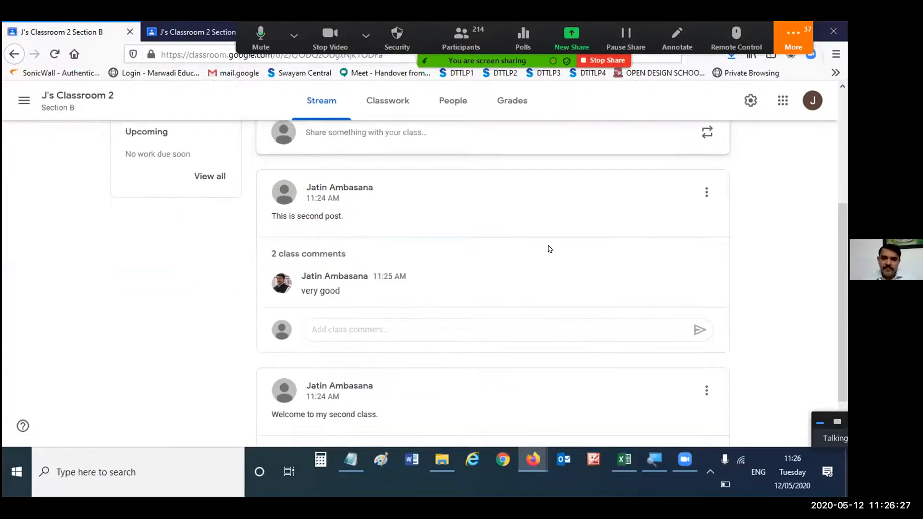
{"action": "scroll", "coordinate": [550, 249], "scroll_direction": "down", "scroll_amount": 1}
{"action": "left_click", "coordinate": [320, 192]}
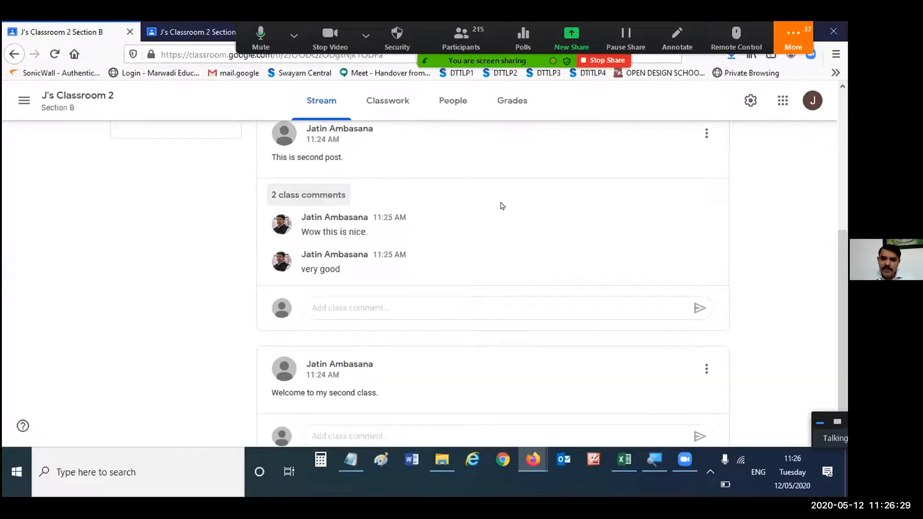
- Mute the student from the "Wow this is nice." comment, also delete that comment, and check the mute mark beside the student's name
{"action": "mouse_move", "coordinate": [674, 220]}
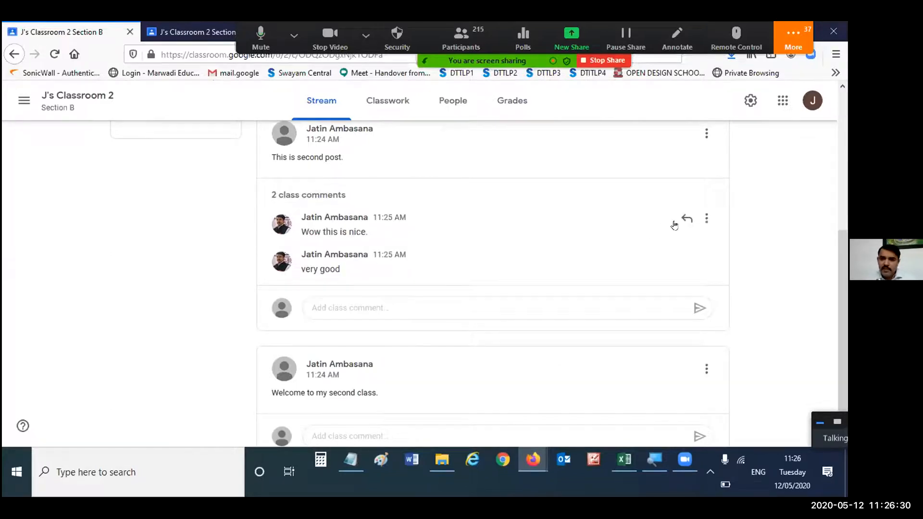
{"action": "left_click", "coordinate": [704, 217]}
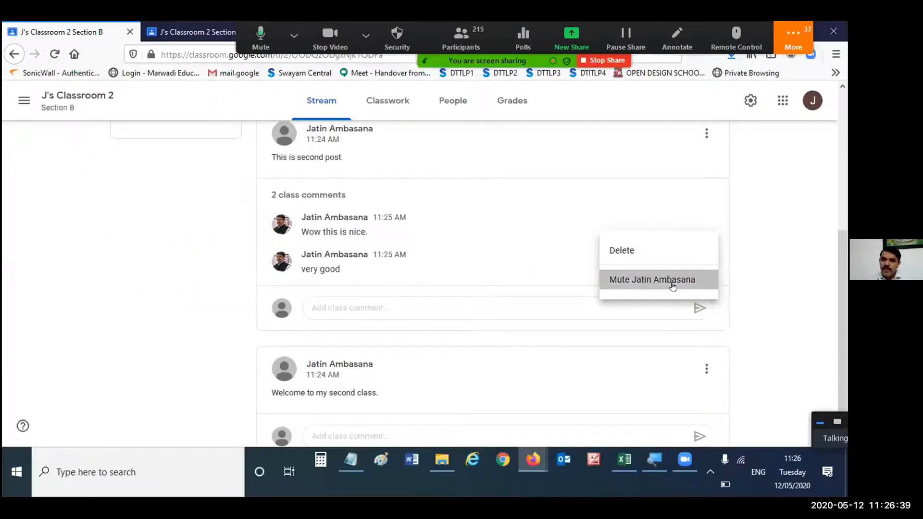
{"action": "left_click", "coordinate": [672, 287]}
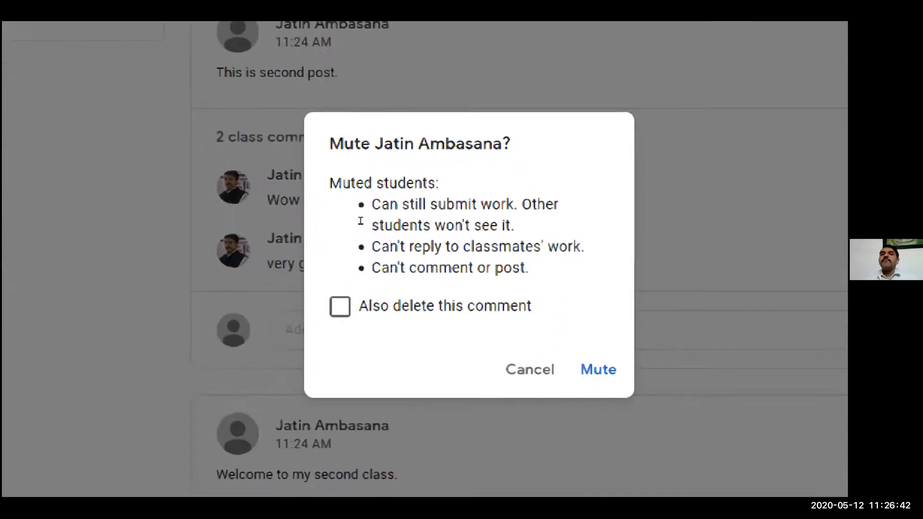
{"action": "triple_click", "coordinate": [354, 226]}
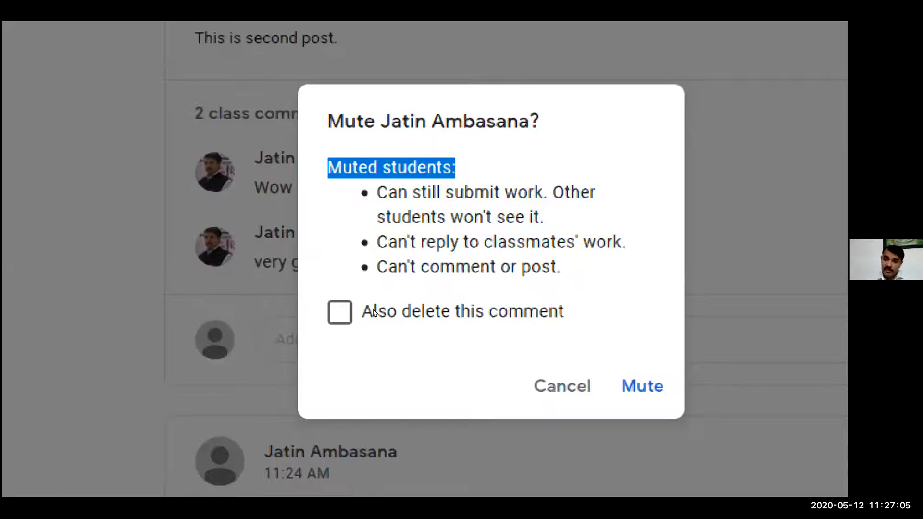
{"action": "left_click", "coordinate": [354, 294]}
{"action": "left_click", "coordinate": [496, 329]}
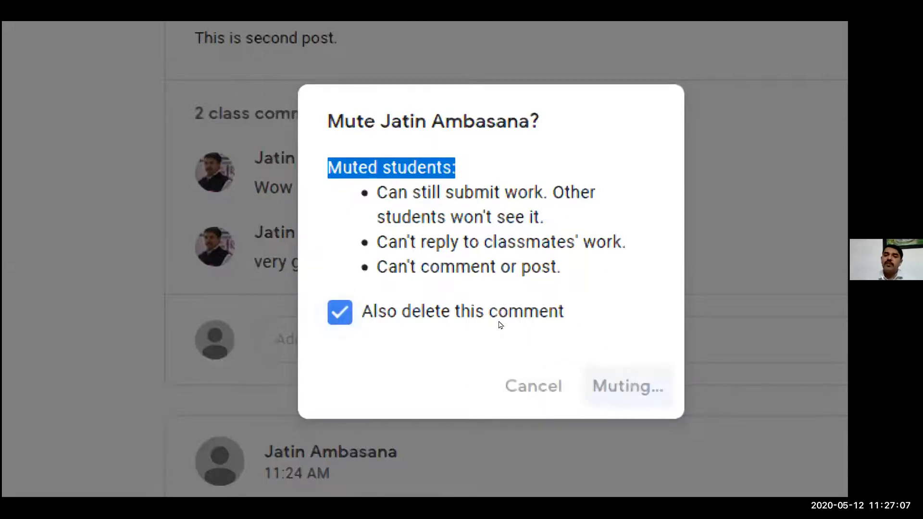
{"action": "key", "text": "super+minus"}
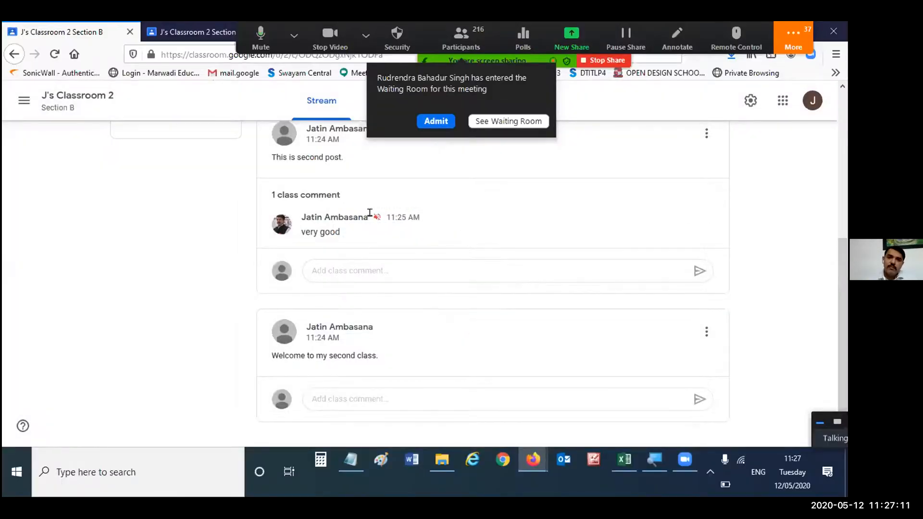
{"action": "key", "text": "super+plus"}
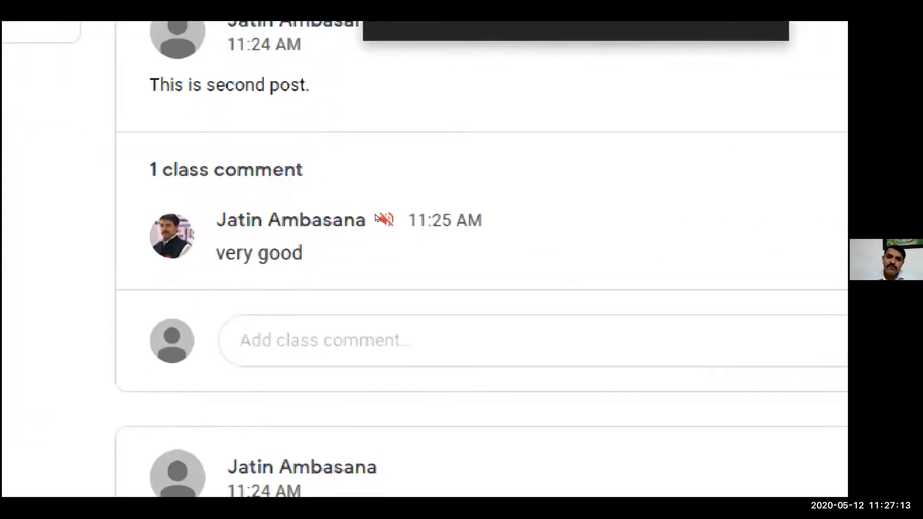
{"action": "key", "text": "super+minus"}
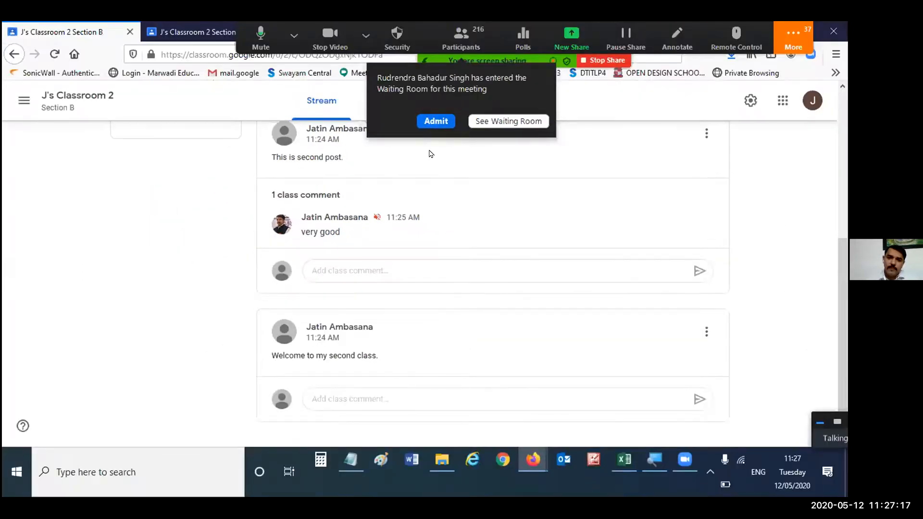
- Switch to the student's view, try to post "hello" to the class stream, and dismiss the resulting notice
{"action": "scroll", "coordinate": [464, 164], "scroll_direction": "up", "scroll_amount": 2}
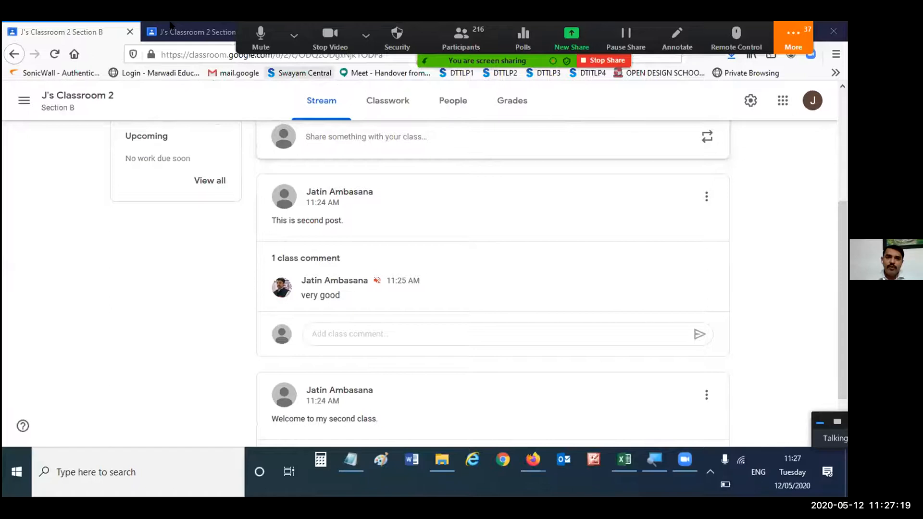
{"action": "key", "text": "ctrl+Tab"}
{"action": "scroll", "coordinate": [438, 248], "scroll_direction": "up", "scroll_amount": 5}
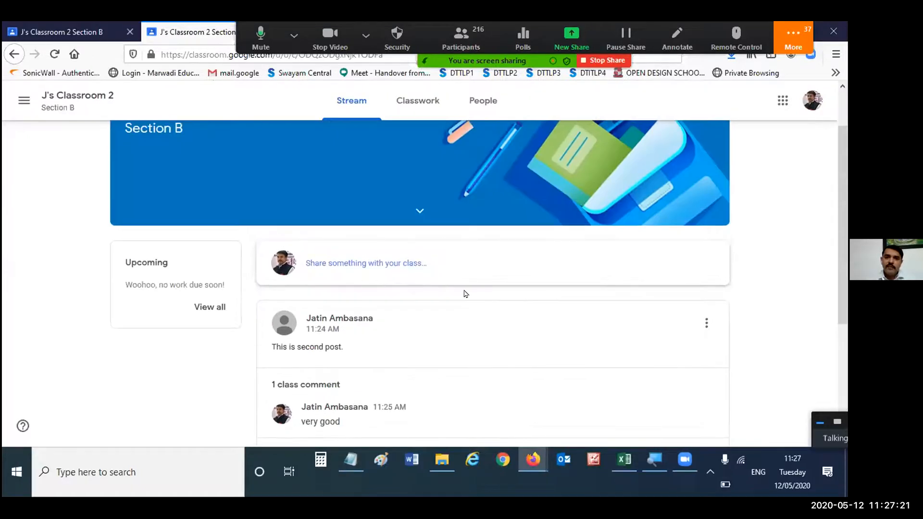
{"action": "left_click", "coordinate": [418, 267]}
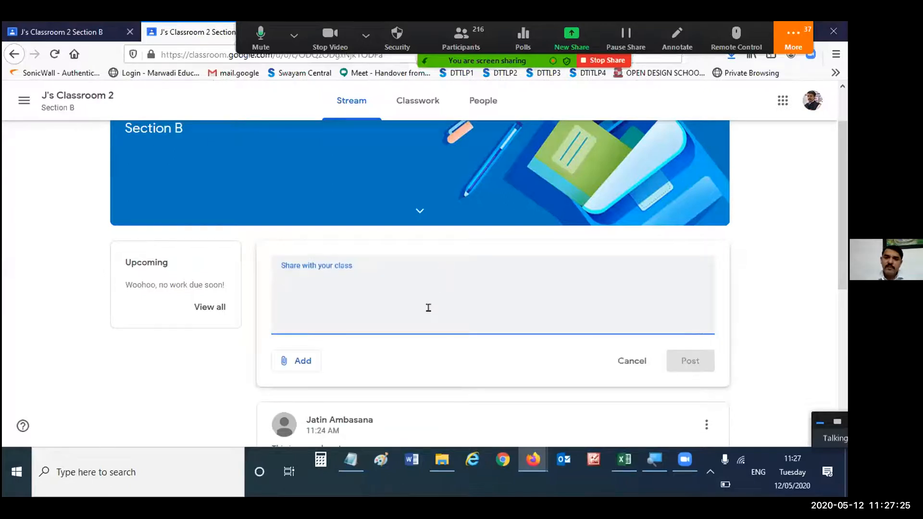
{"action": "type", "text": "hello"}
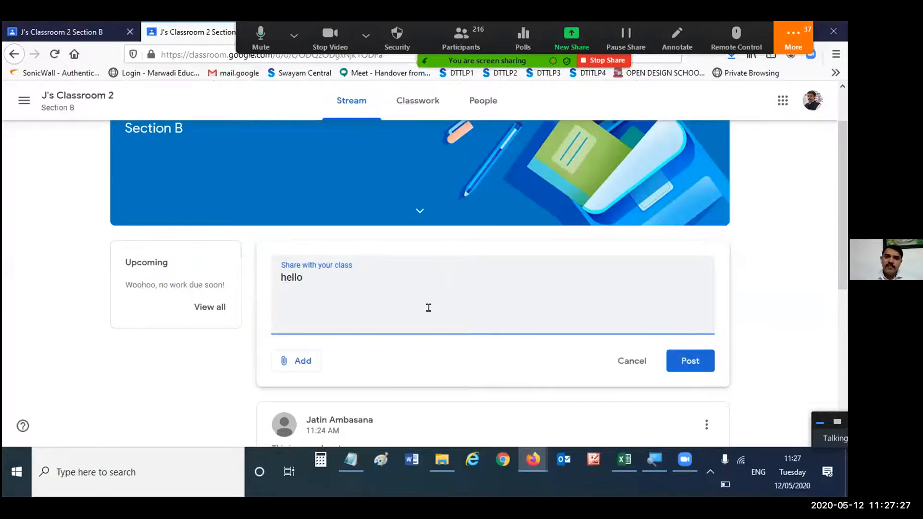
{"action": "left_click", "coordinate": [632, 348]}
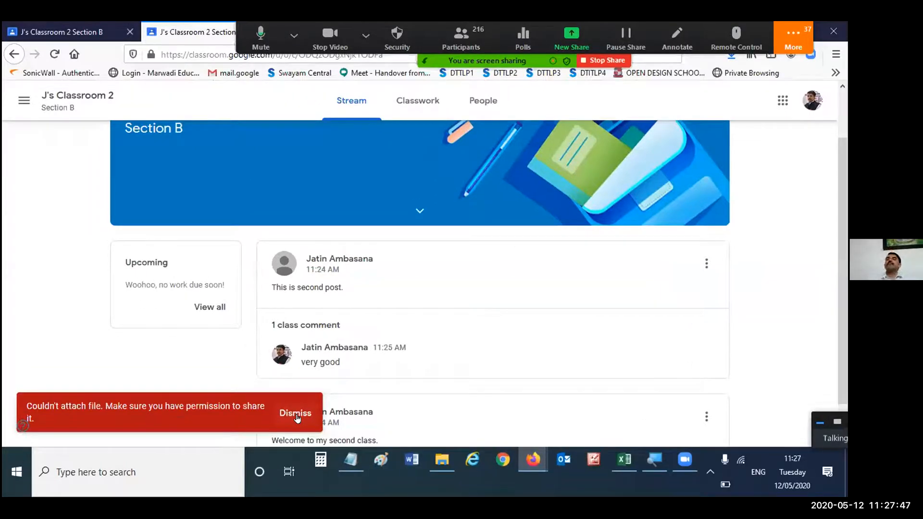
{"action": "left_click", "coordinate": [296, 413]}
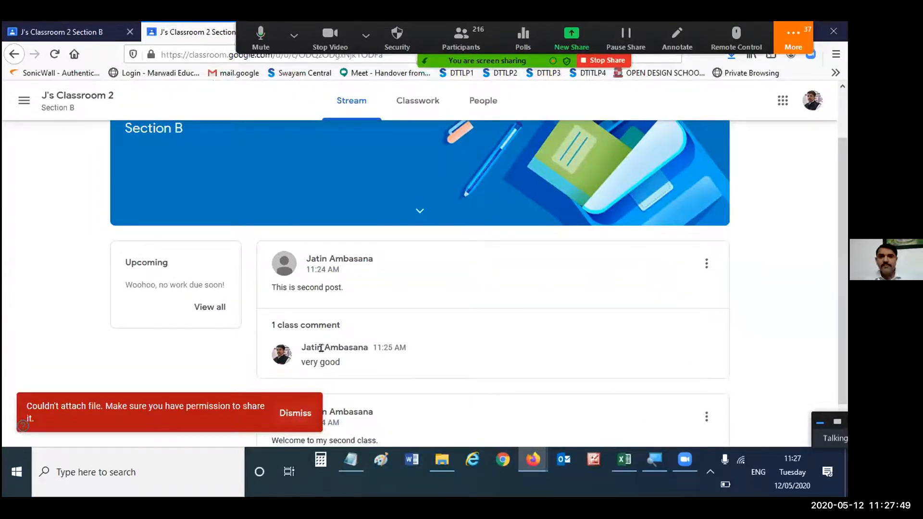
{"action": "left_click", "coordinate": [337, 100]}
- Return to the teacher's view, look at the class Drive folder from the Classwork page, and close it
{"action": "key", "text": "ctrl+Tab"}
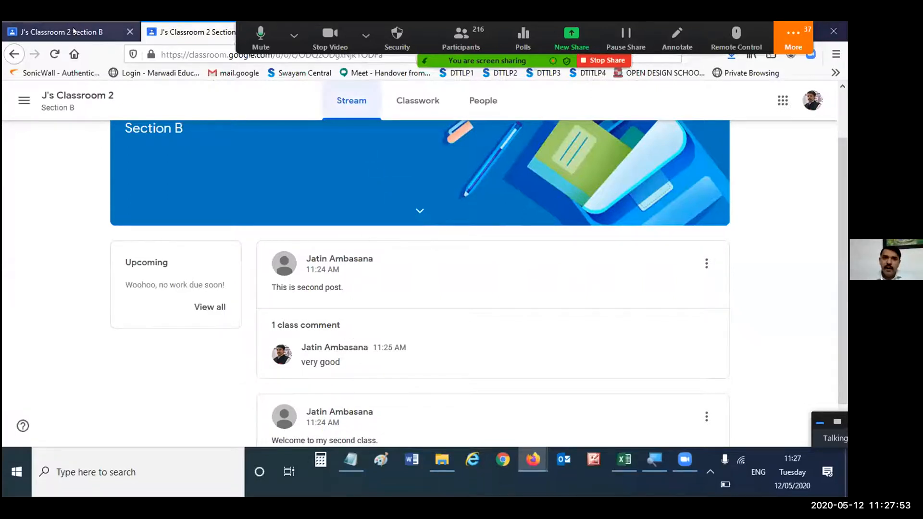
{"action": "scroll", "coordinate": [471, 206], "scroll_direction": "down", "scroll_amount": 2}
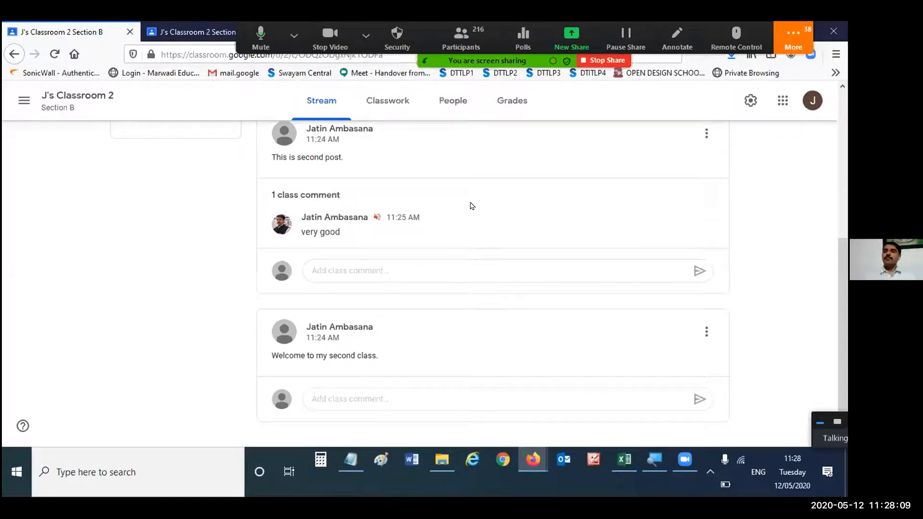
{"action": "scroll", "coordinate": [466, 202], "scroll_direction": "up", "scroll_amount": 5}
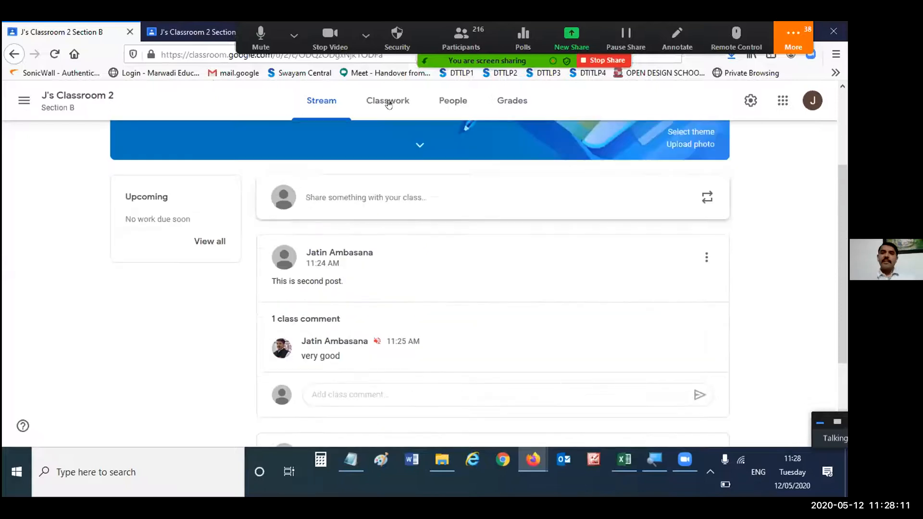
{"action": "left_click", "coordinate": [388, 103]}
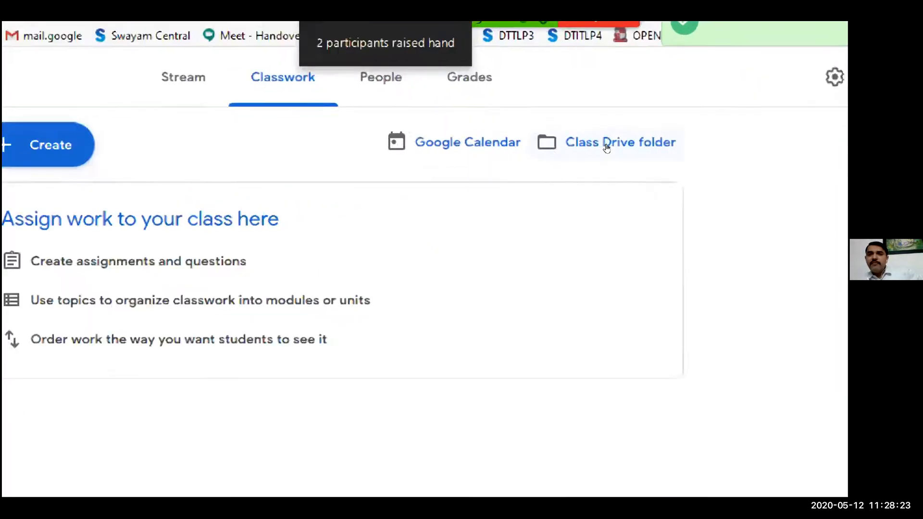
{"action": "left_click", "coordinate": [607, 144]}
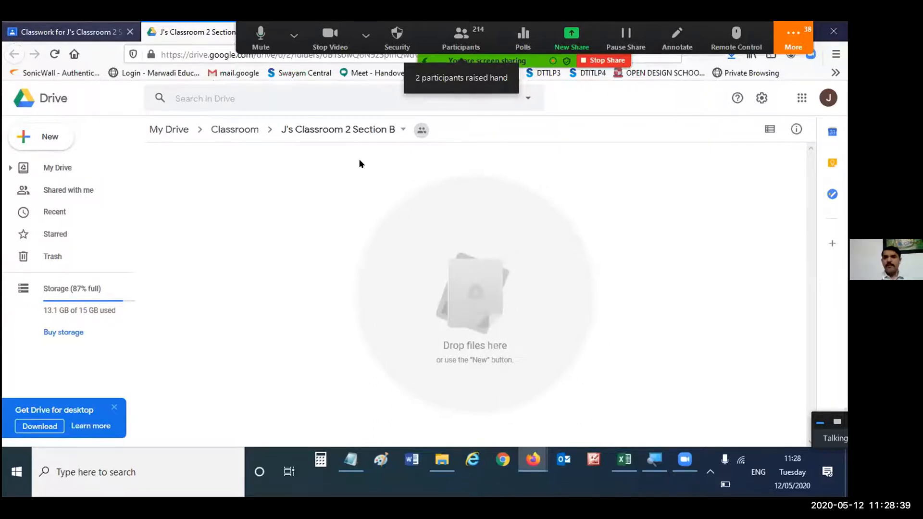
{"action": "left_click", "coordinate": [217, 34]}
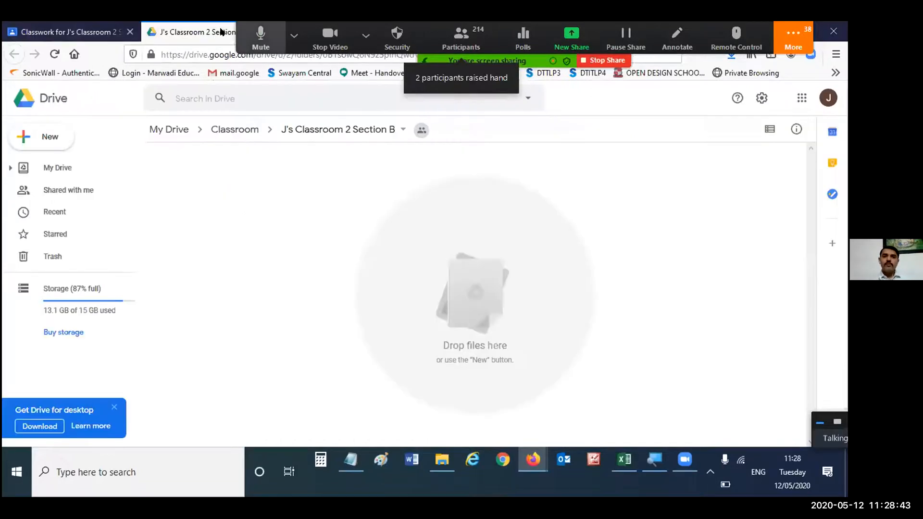
{"action": "right_click", "coordinate": [193, 28]}
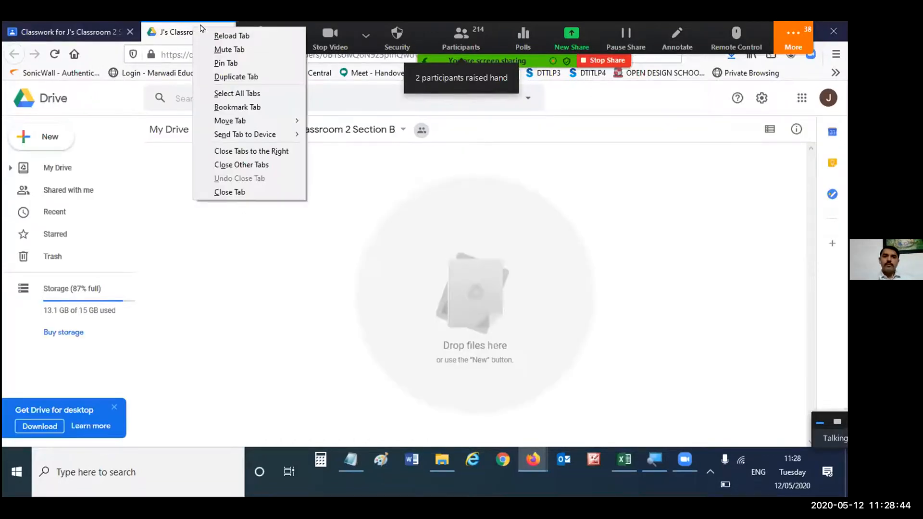
{"action": "left_click", "coordinate": [242, 191]}
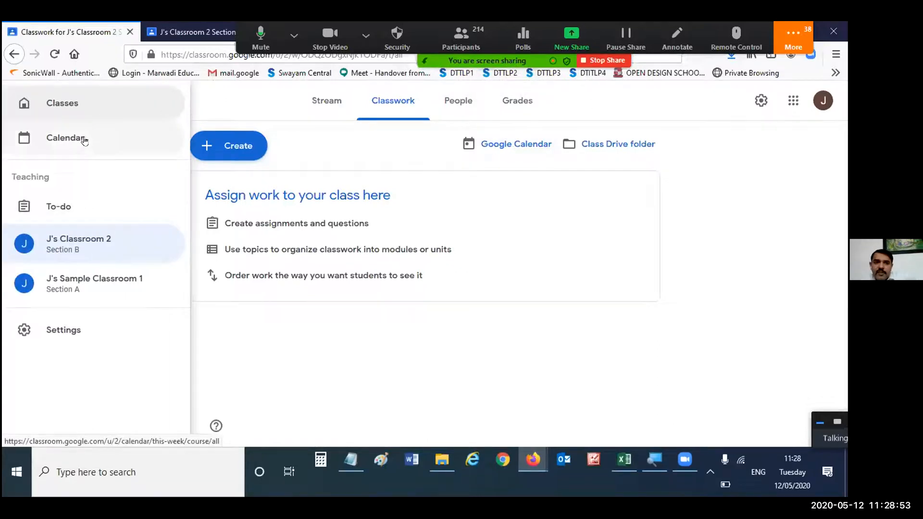
- Create the topic "Unit 1" in Classwork and display its options
{"action": "left_click", "coordinate": [312, 147]}
{"action": "left_click", "coordinate": [237, 148]}
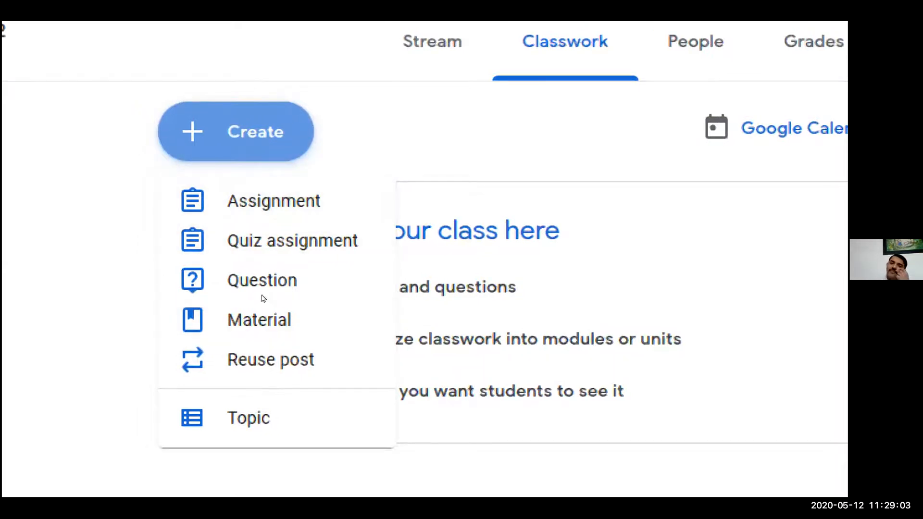
{"action": "left_click", "coordinate": [266, 418]}
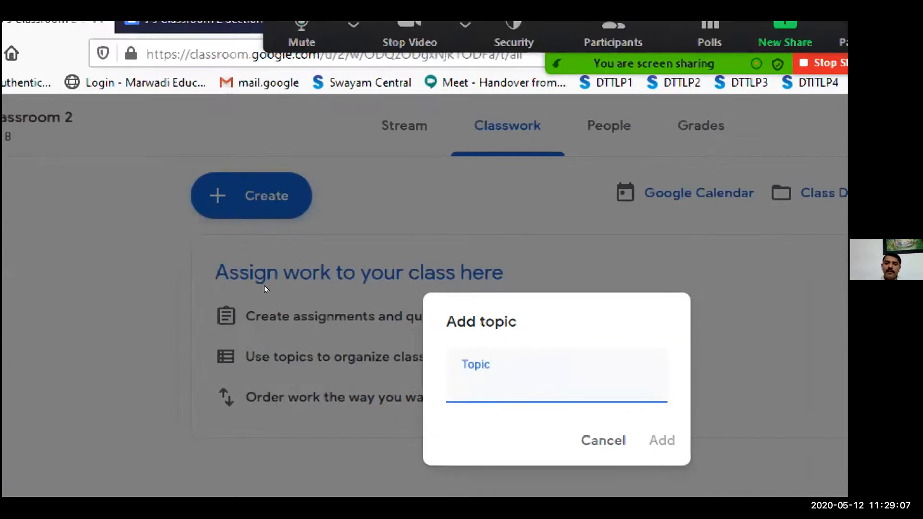
{"action": "type", "text": "Unit 1"}
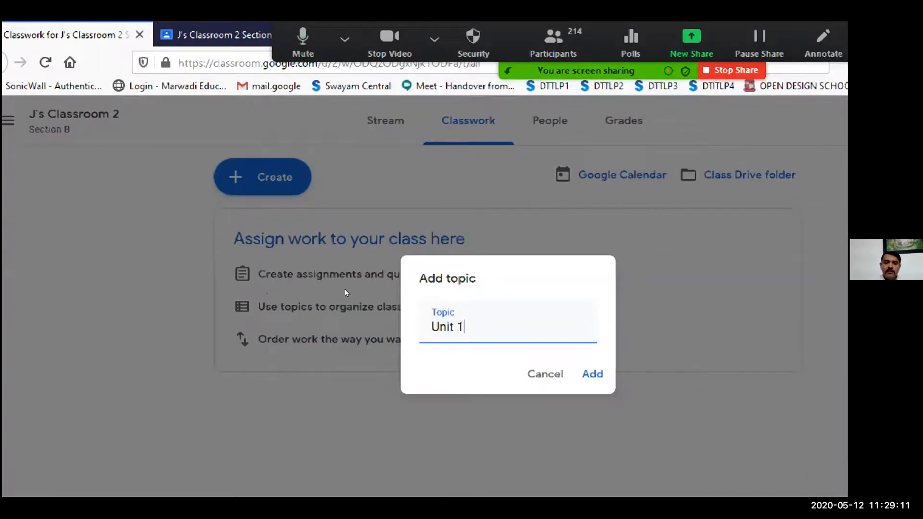
{"action": "key", "text": "Return"}
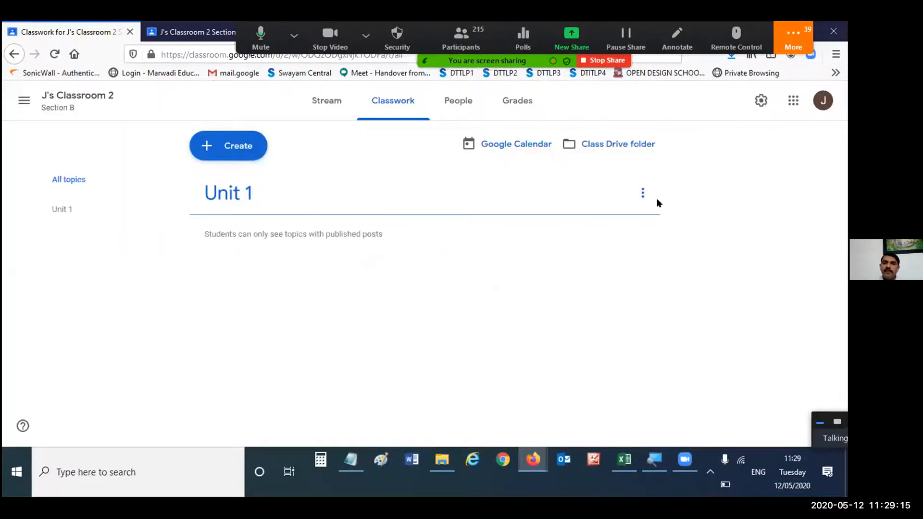
{"action": "left_click", "coordinate": [643, 197]}
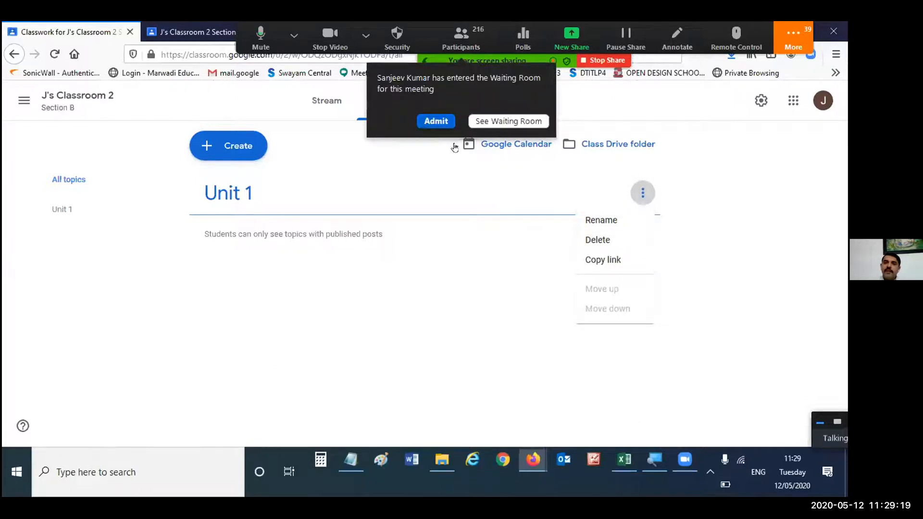
- Create a second classwork topic named "Unit 2"
{"action": "left_click", "coordinate": [190, 116]}
{"action": "left_click", "coordinate": [226, 144]}
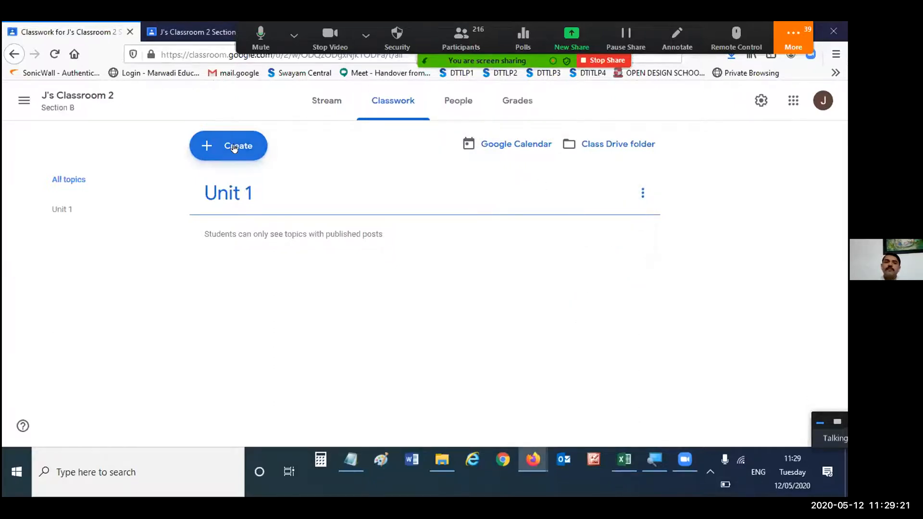
{"action": "left_click", "coordinate": [235, 288]}
{"action": "type", "text": "Unit 2"}
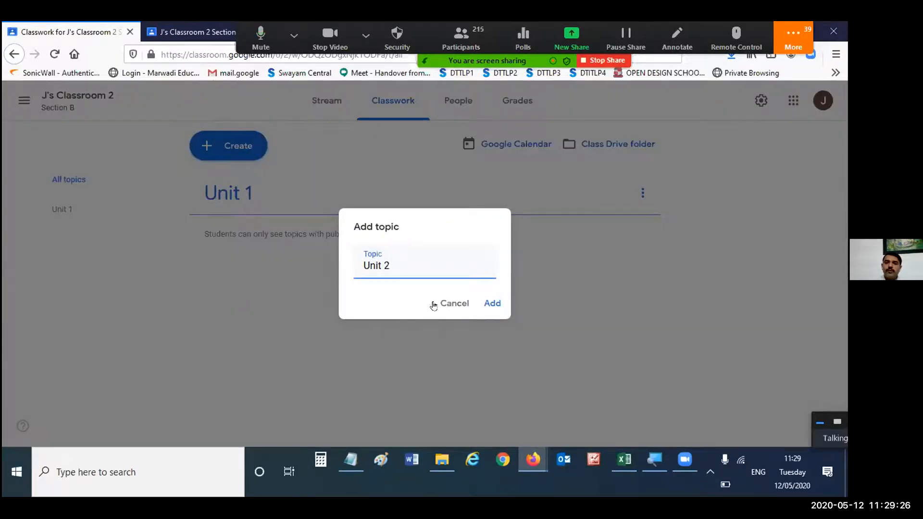
{"action": "key", "text": "Return"}
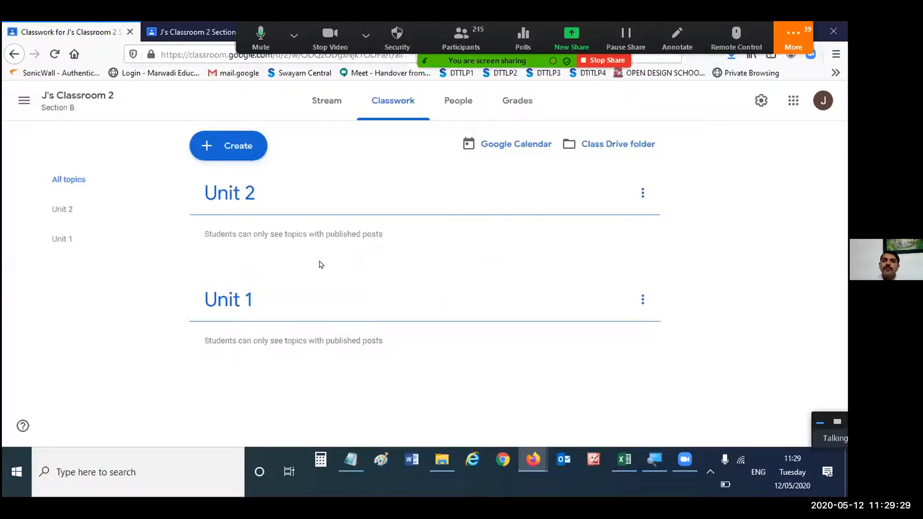
- Start a new classwork material and title it "Info for students from AICTE"
{"action": "left_click", "coordinate": [239, 151]}
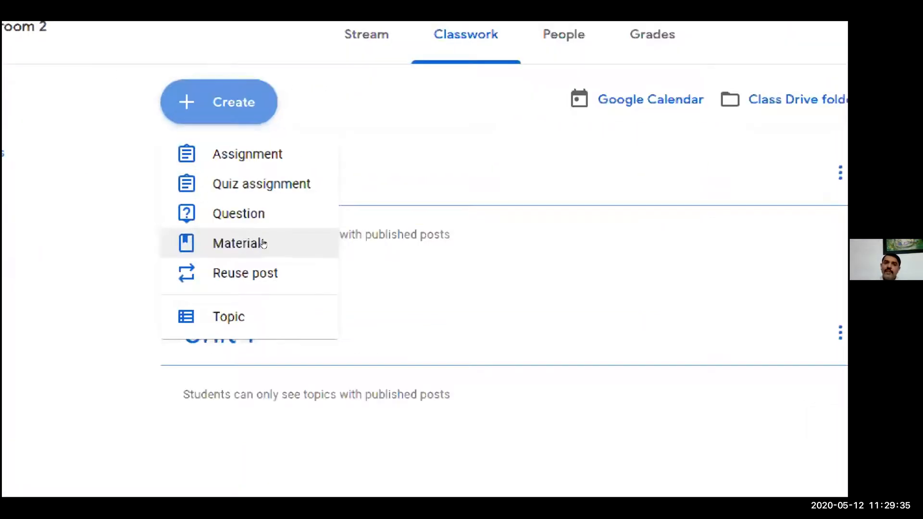
{"action": "left_click", "coordinate": [264, 243]}
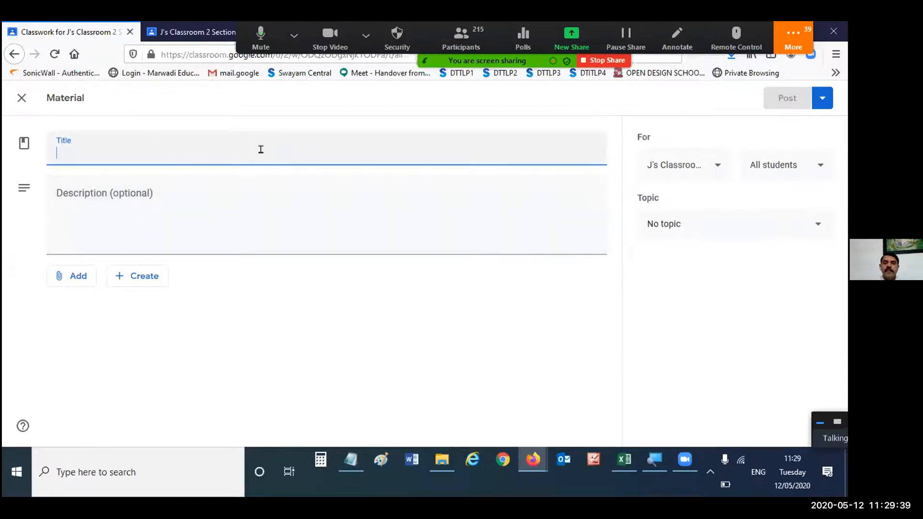
{"action": "type", "text": "Sampl"}
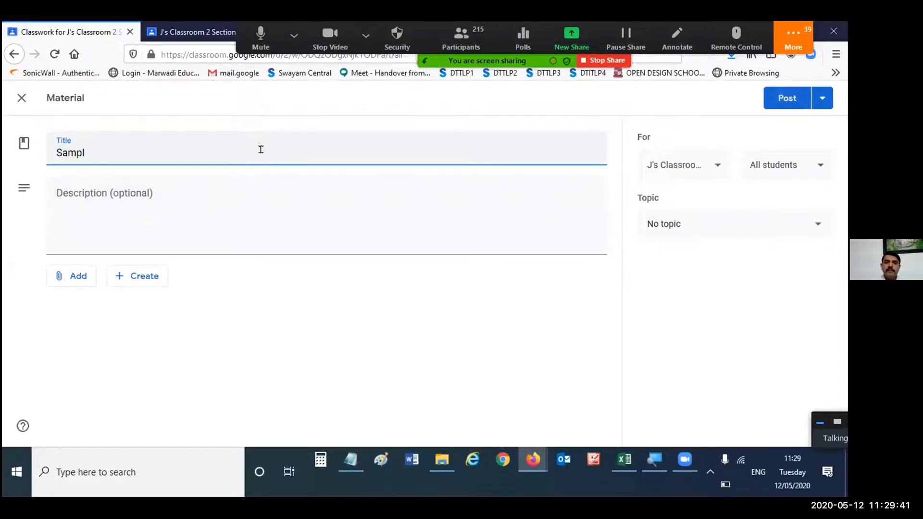
{"action": "key", "text": "BackSpace"}
{"action": "key", "text": "BackSpace"}
{"action": "key", "text": "BackSpace"}
{"action": "key", "text": "BackSpace"}
{"action": "key", "text": "BackSpace"}
{"action": "key", "text": "BackSpace"}
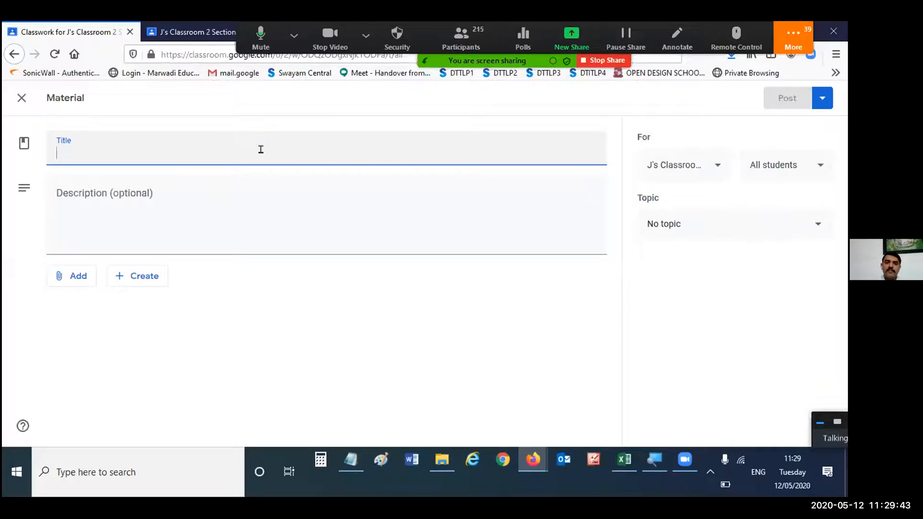
{"action": "type", "text": "Inf"}
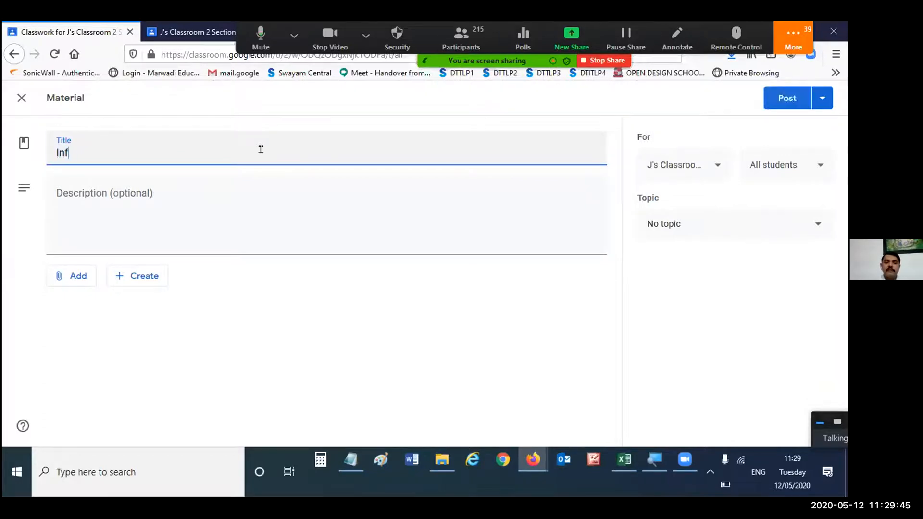
{"action": "type", "text": "o for"}
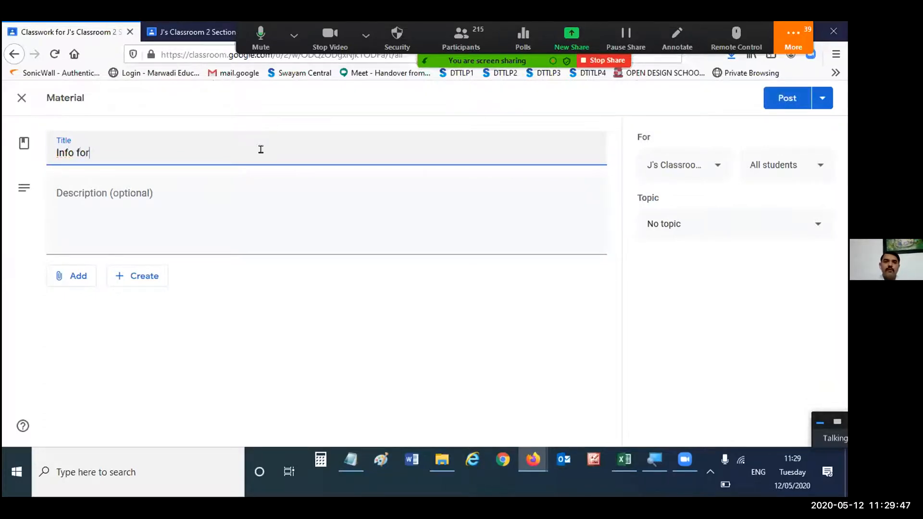
{"action": "type", "text": " for students from AICTE"}
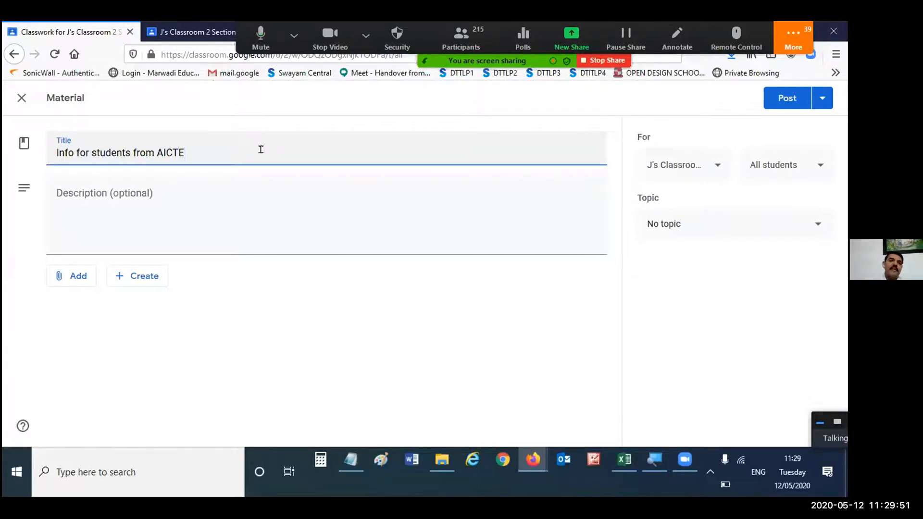
- Copy the material's title into its description so that it also reads "Info for students from AICTE"
{"action": "triple_click", "coordinate": [180, 153]}
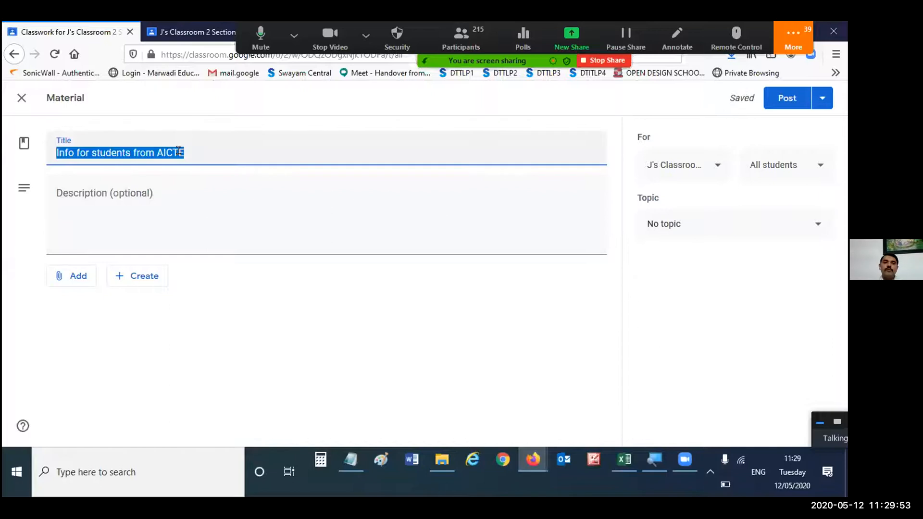
{"action": "key", "text": "ctrl+c"}
{"action": "left_click", "coordinate": [180, 197]}
{"action": "key", "text": "ctrl+v"}
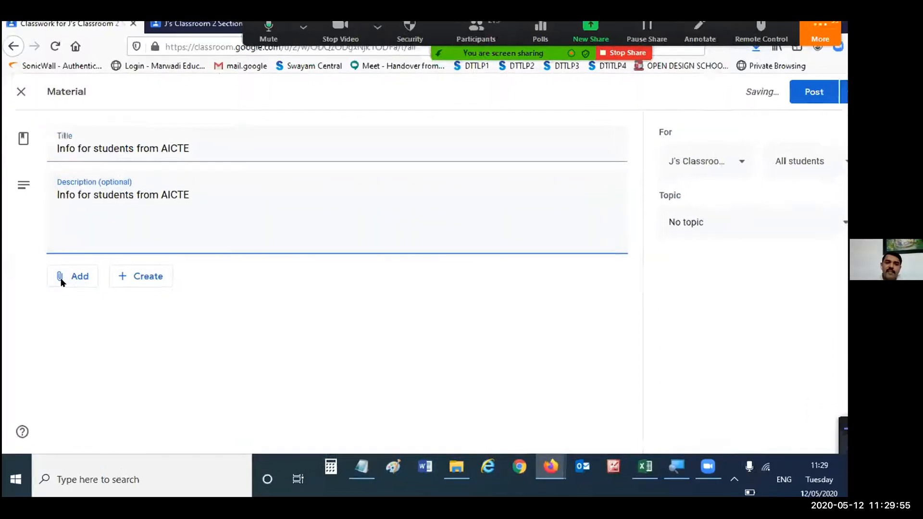
- Upload "Important Links for Students.pdf" from the desktop as a file attachment to the material
{"action": "left_click", "coordinate": [58, 281]}
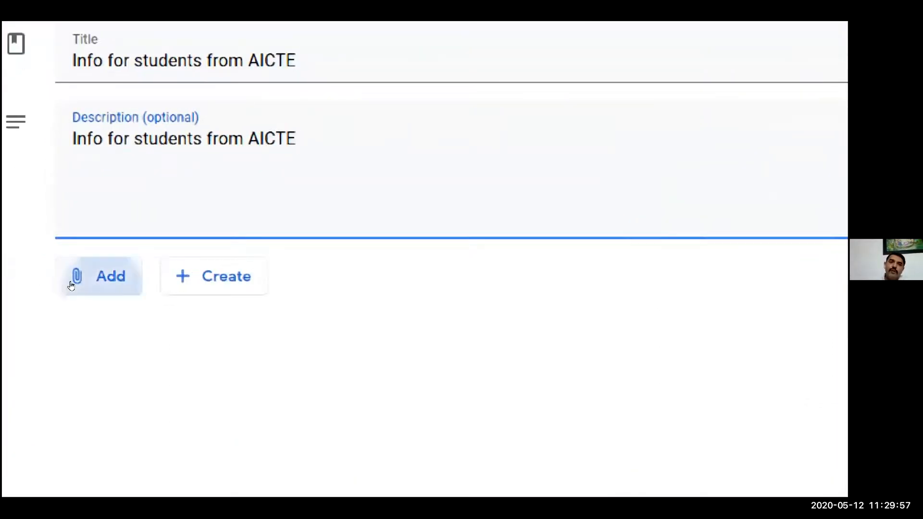
{"action": "key", "text": "Down"}
{"action": "key", "text": "Down"}
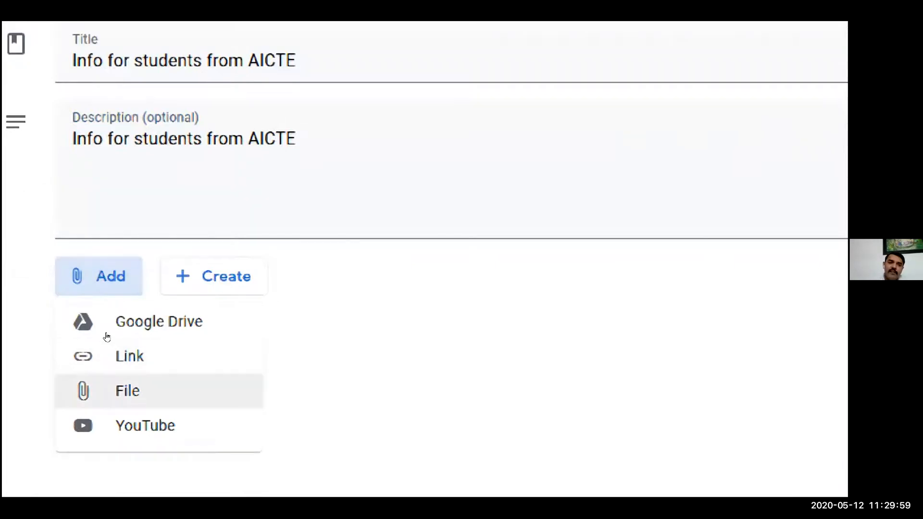
{"action": "key", "text": "Return"}
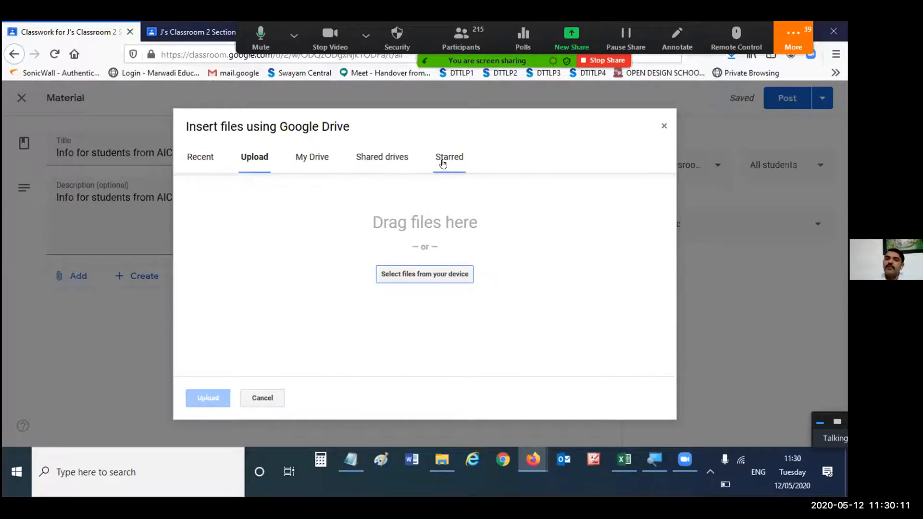
{"action": "key", "text": "alt+Tab"}
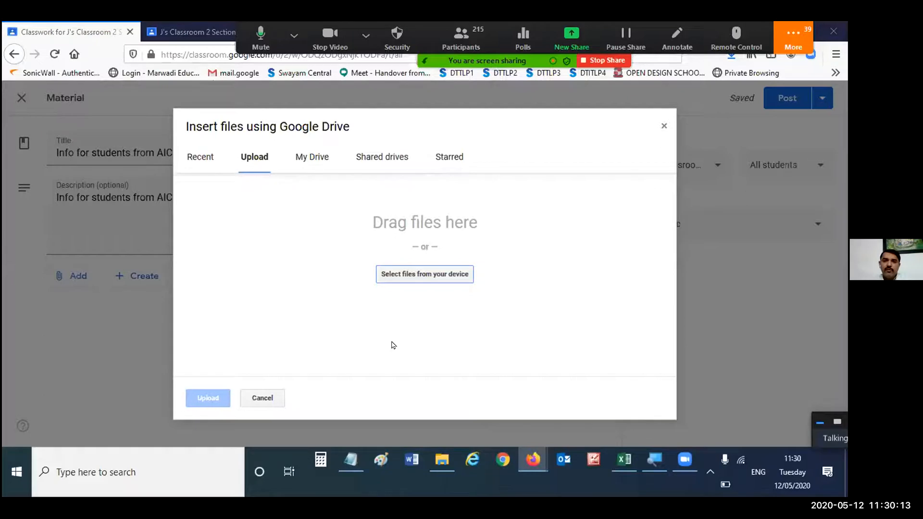
{"action": "key", "text": "alt+Tab"}
{"action": "key", "text": "alt+Tab"}
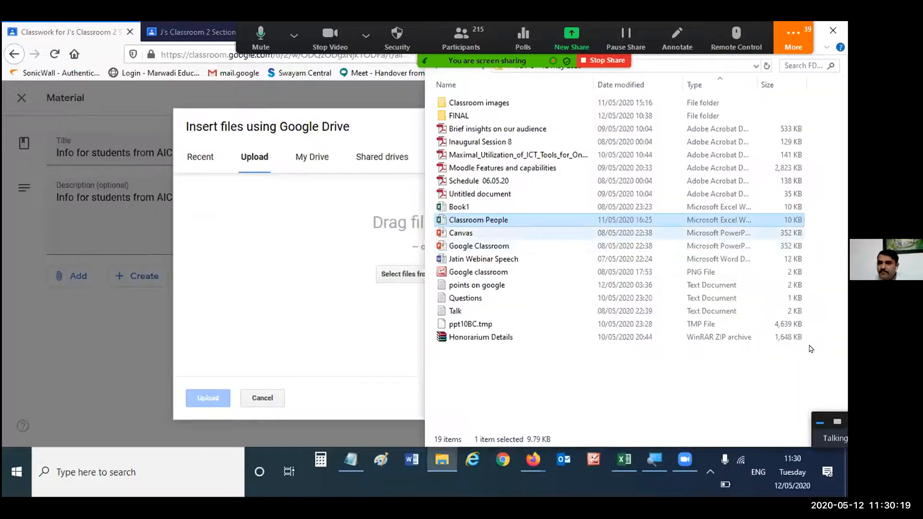
{"action": "key", "text": "super+d"}
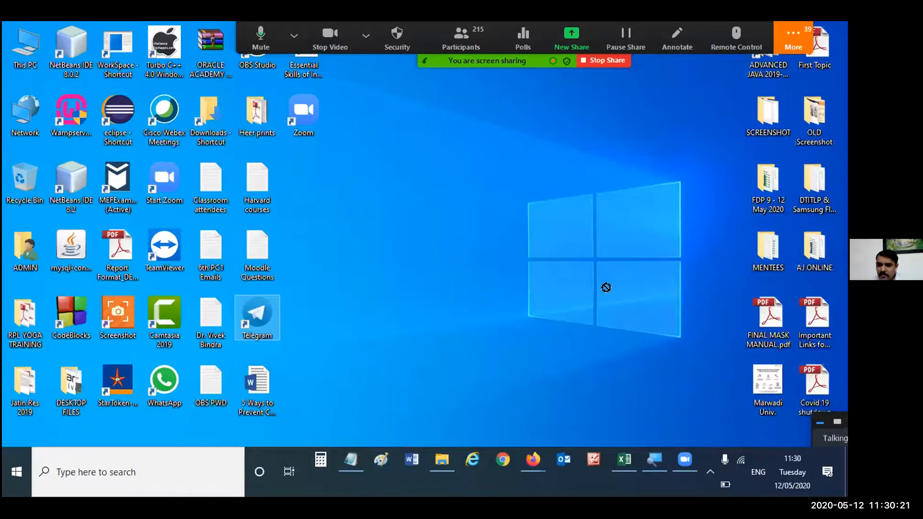
{"action": "key", "text": "alt+Tab"}
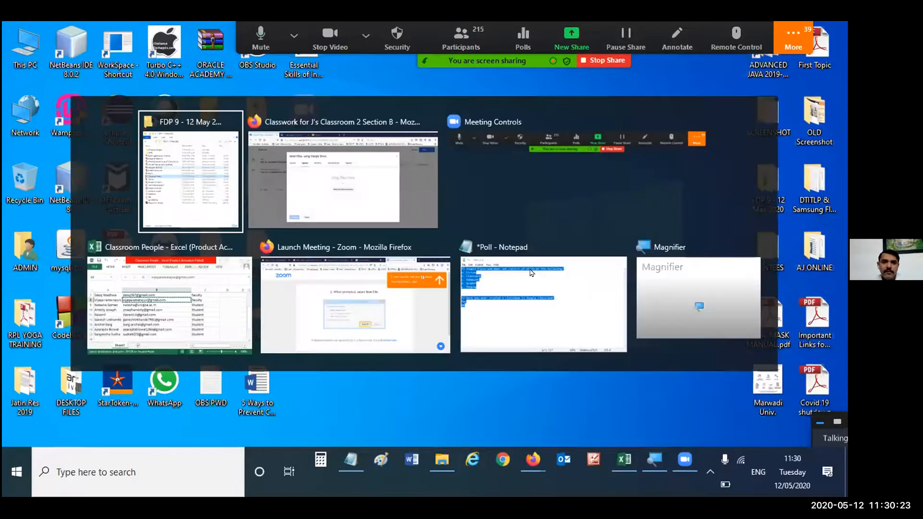
{"action": "key", "text": "Tab"}
{"action": "key", "text": "Tab"}
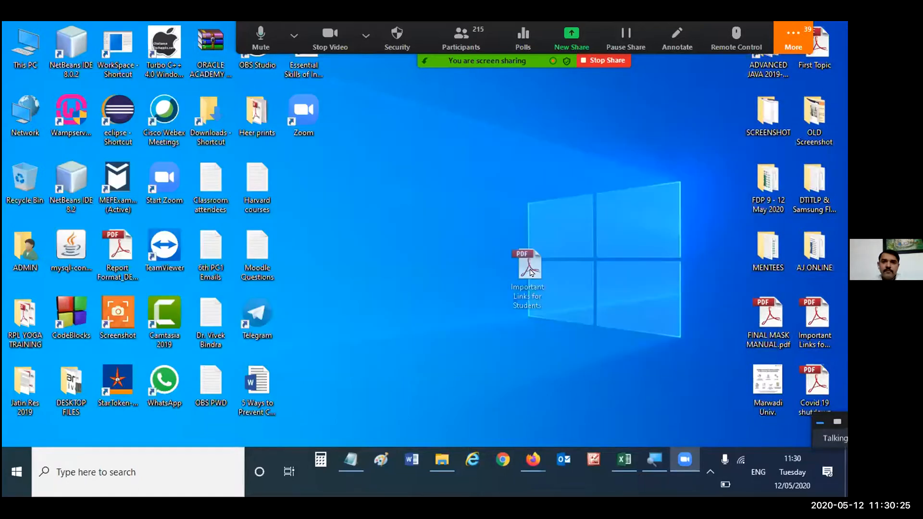
{"action": "key", "text": "alt+Tab"}
{"action": "key", "text": "Tab"}
{"action": "left_click_drag", "start_coordinate": [518, 245], "coordinate": [521, 244]}
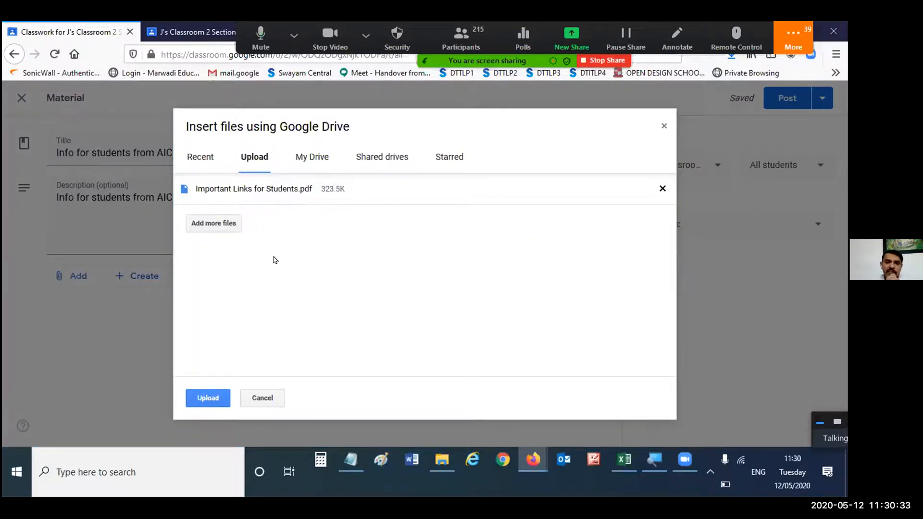
{"action": "left_click", "coordinate": [214, 398]}
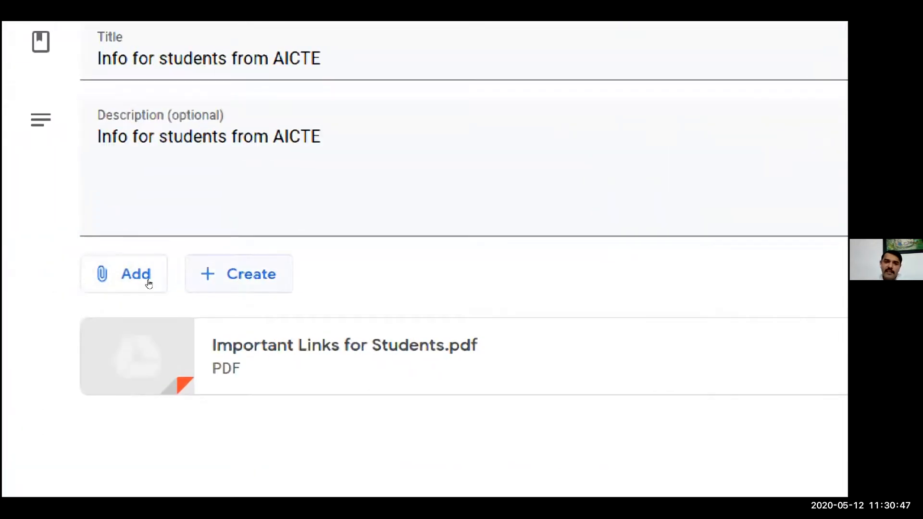
- Look at the Google file types that can be created for the material, and close the list
{"action": "left_click", "coordinate": [239, 274]}
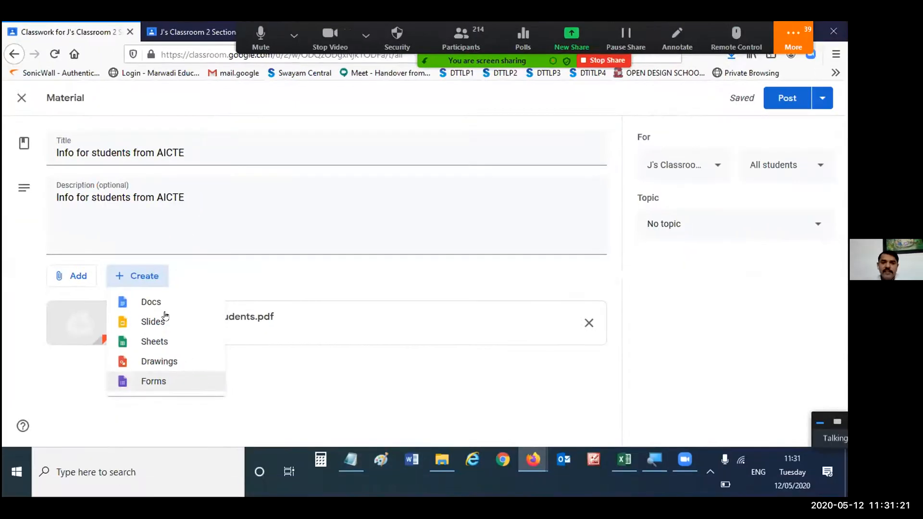
{"action": "left_click", "coordinate": [204, 287]}
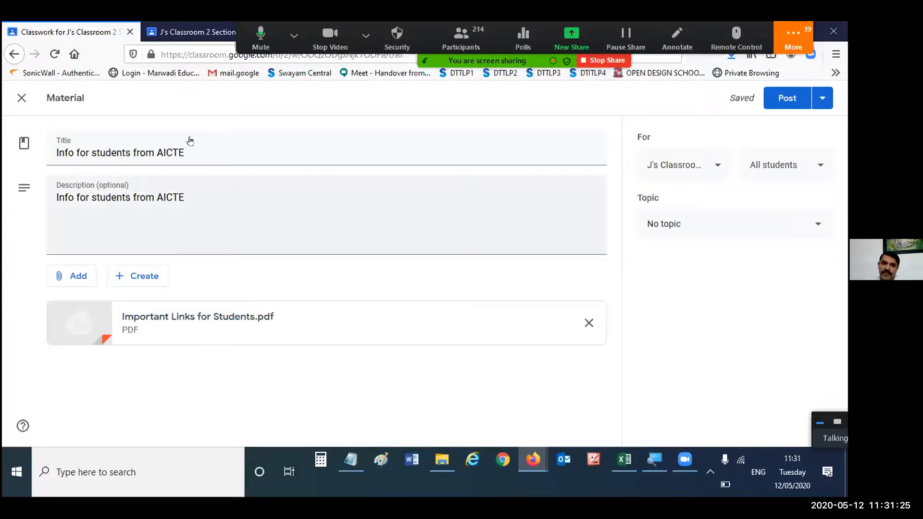
- Add the Section A sample class to the material's recipients and remove it again
{"action": "left_click", "coordinate": [715, 165]}
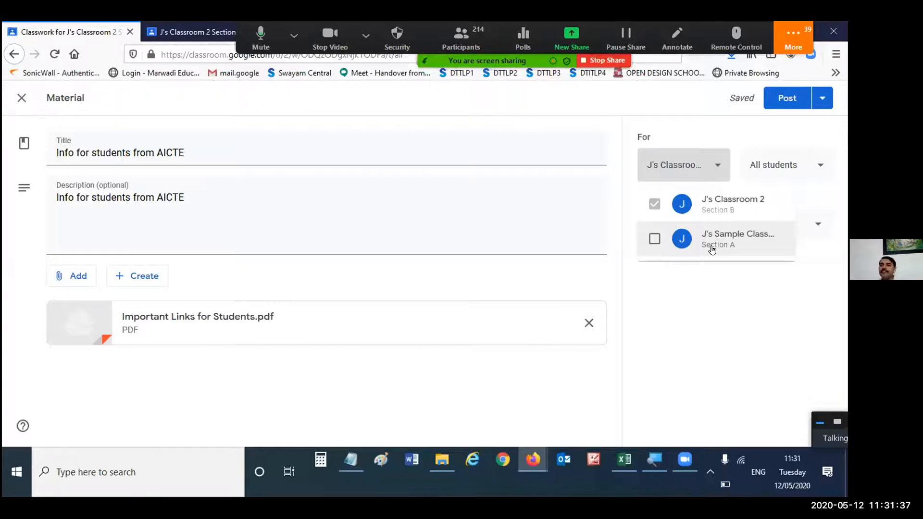
{"action": "left_click", "coordinate": [654, 239]}
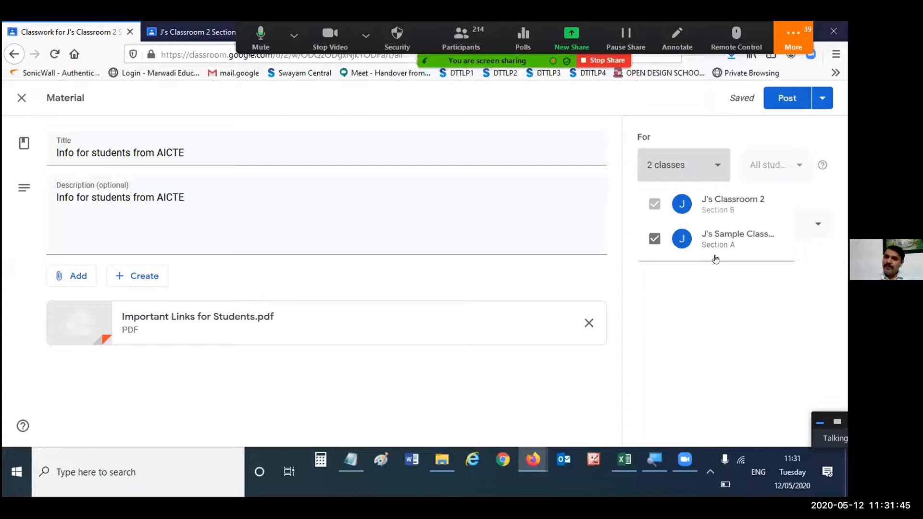
{"action": "left_click", "coordinate": [769, 155]}
{"action": "left_click", "coordinate": [726, 165]}
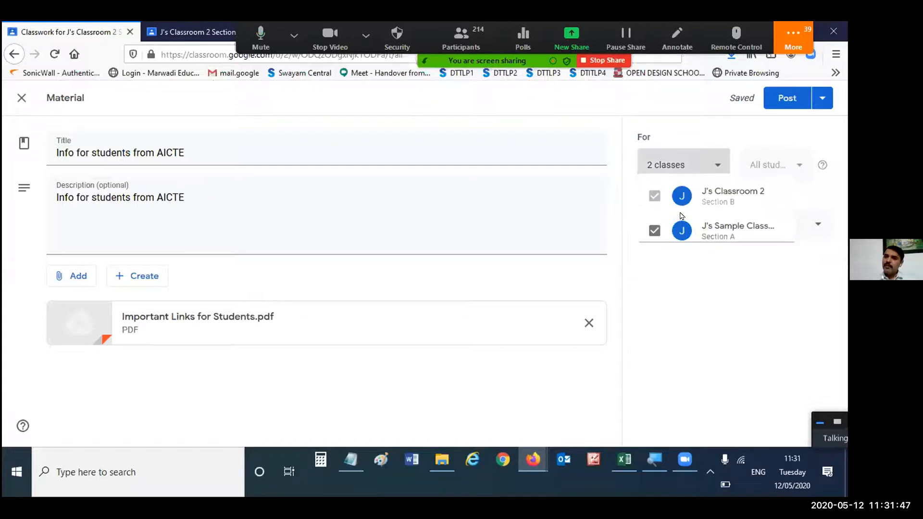
{"action": "left_click", "coordinate": [655, 238]}
- Display the students who can receive the material, deselect one student and select that student again
{"action": "left_click", "coordinate": [801, 164]}
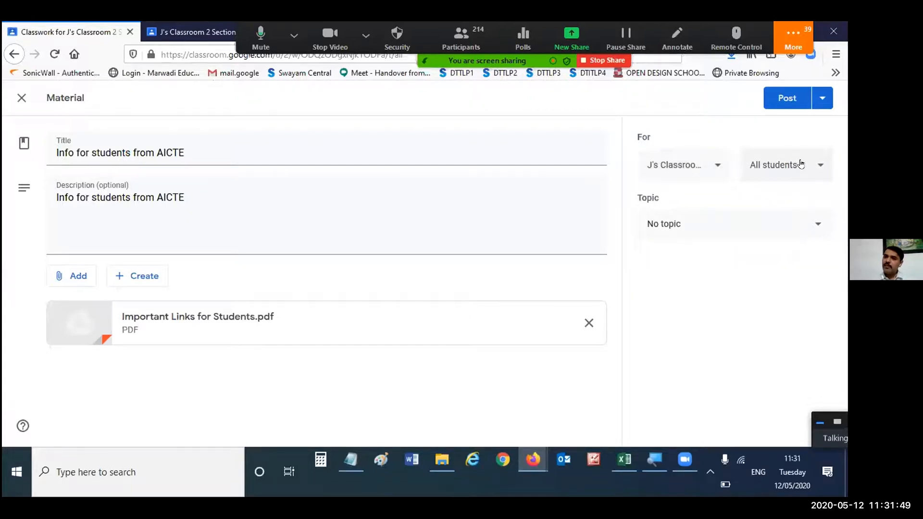
{"action": "left_click", "coordinate": [800, 165]}
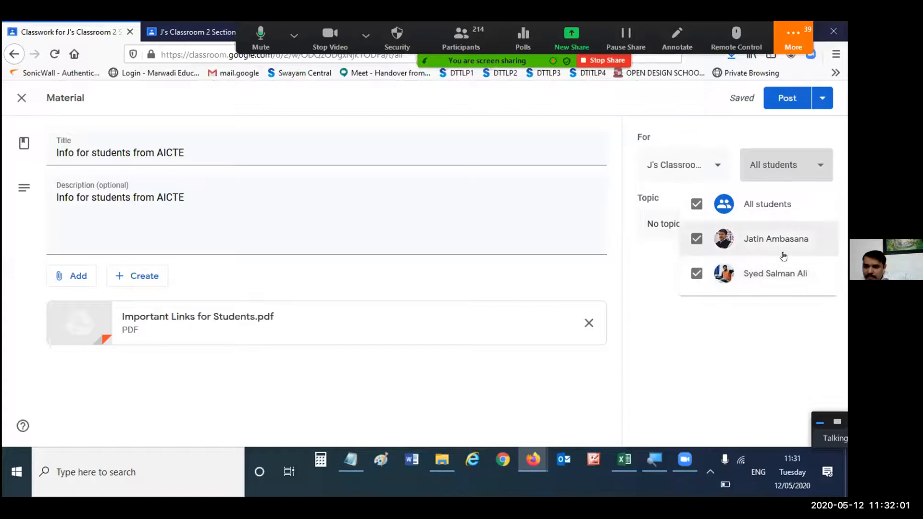
{"action": "left_click", "coordinate": [782, 269]}
{"action": "left_click", "coordinate": [782, 269]}
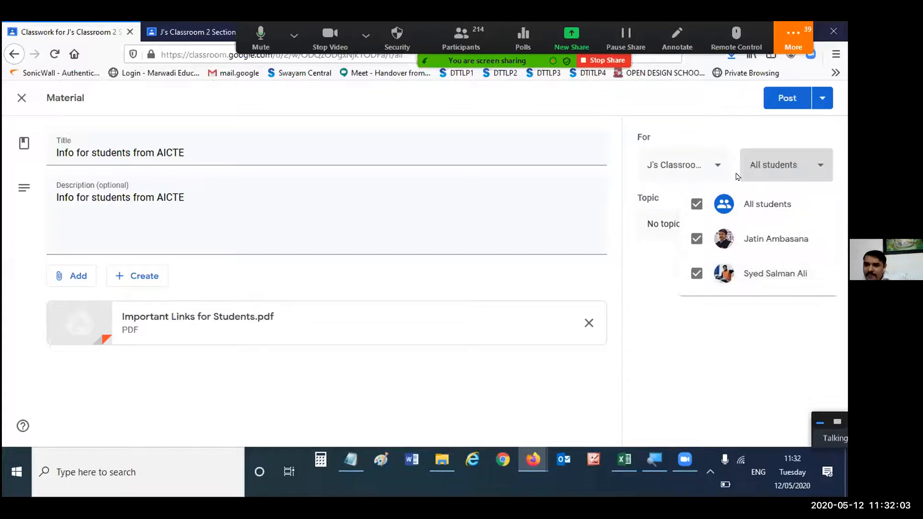
- Post the material to both J's Classroom 2 and the Section A sample class, and open the class stream
{"action": "left_click", "coordinate": [719, 167]}
{"action": "left_click", "coordinate": [718, 167]}
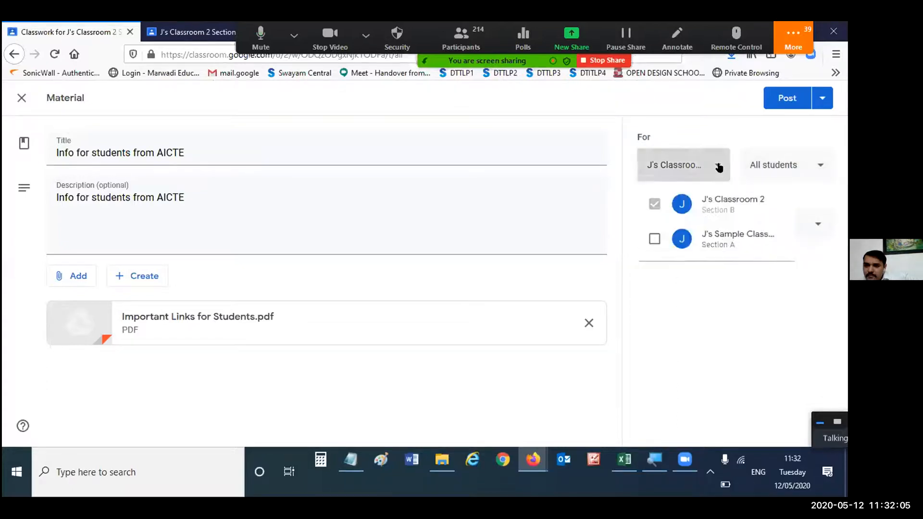
{"action": "left_click", "coordinate": [655, 239]}
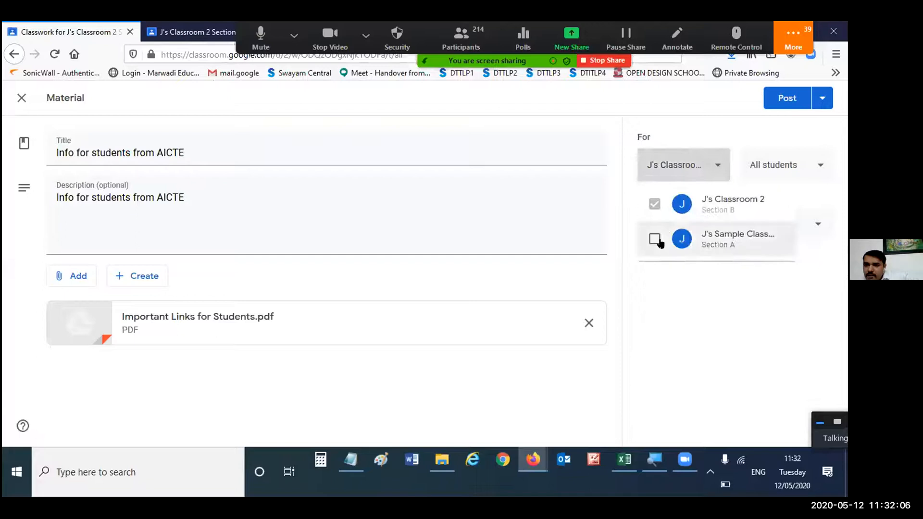
{"action": "left_click", "coordinate": [697, 304]}
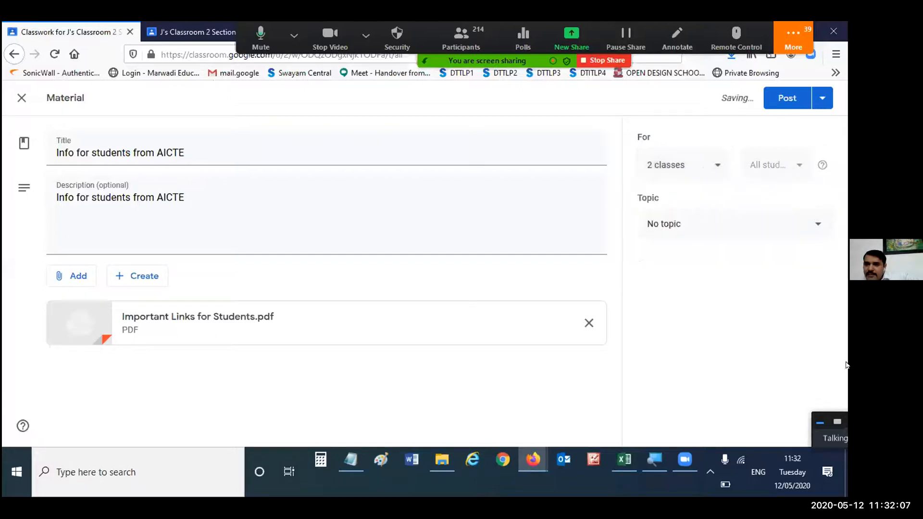
{"action": "left_click", "coordinate": [785, 105]}
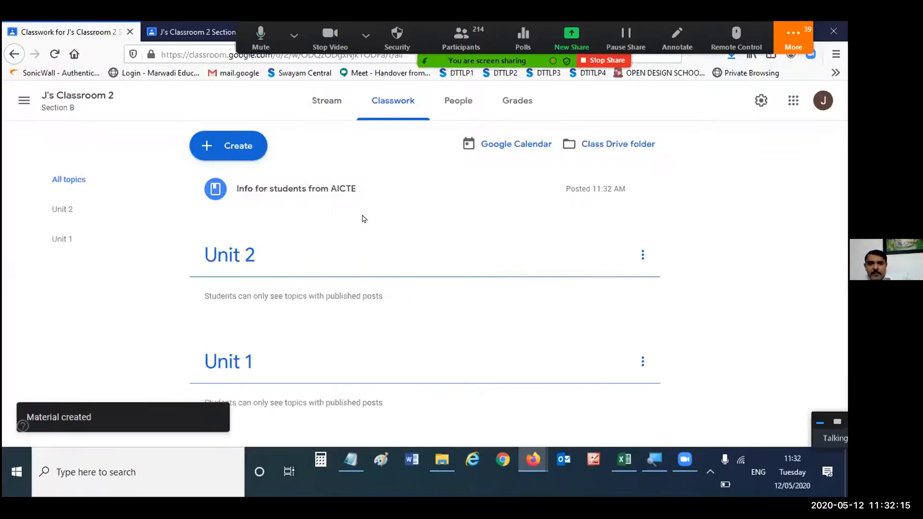
{"action": "left_click", "coordinate": [329, 110]}
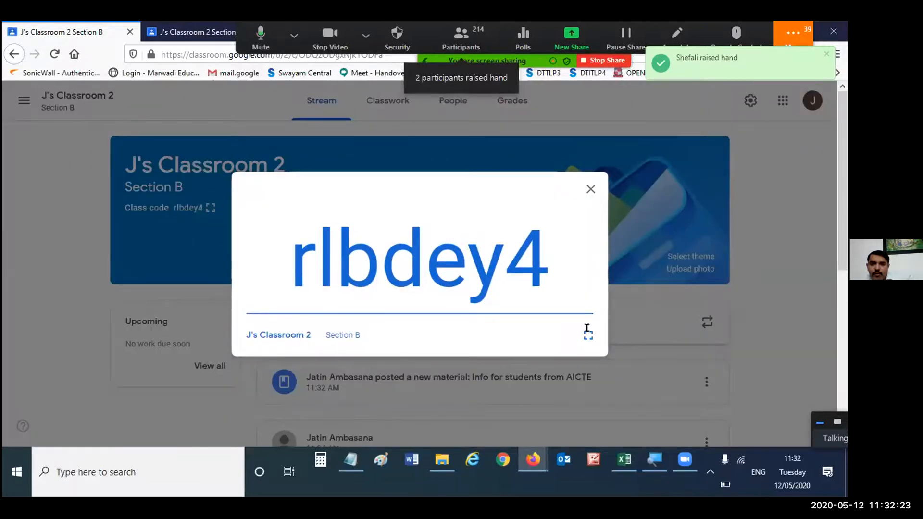
- Show the class code in full screen, admit the participant waiting to join the meeting, and close the code display
{"action": "left_click", "coordinate": [588, 332]}
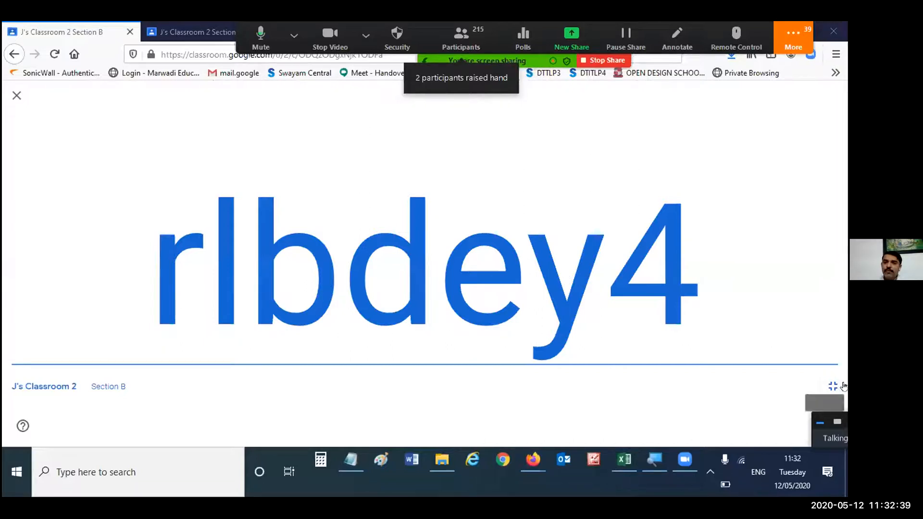
{"action": "left_click", "coordinate": [828, 388]}
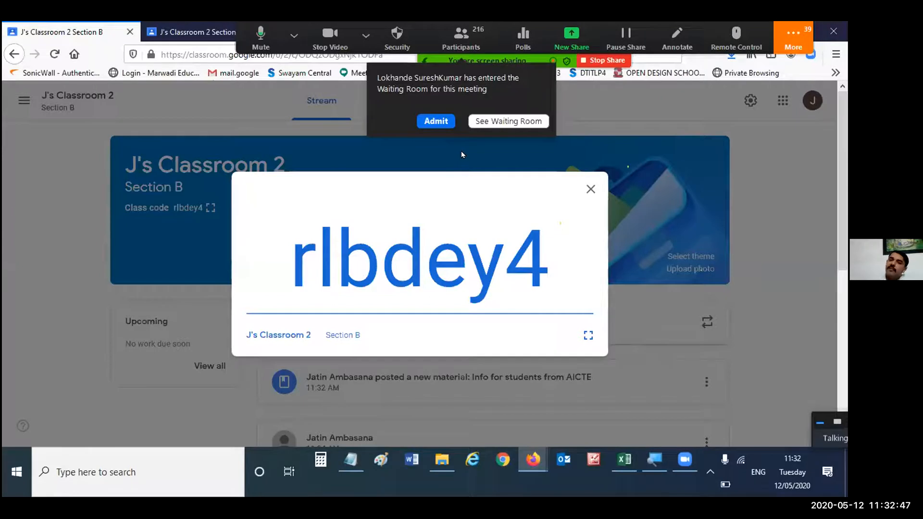
{"action": "left_click", "coordinate": [435, 119]}
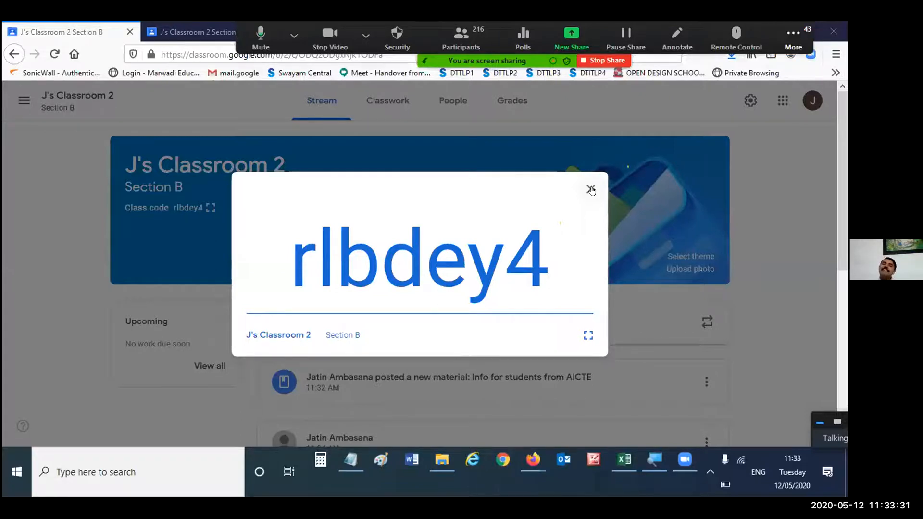
{"action": "left_click", "coordinate": [590, 189]}
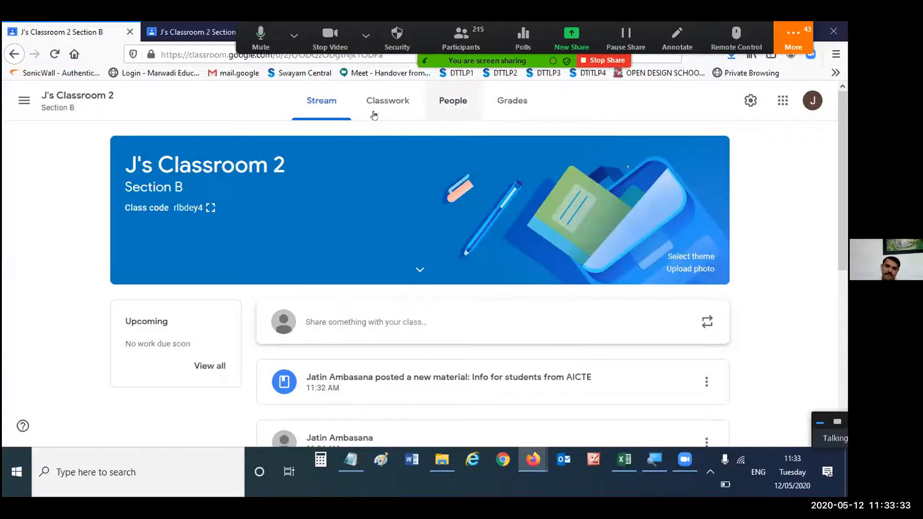
- Open the classwork page and move the Unit 1 topic above the Unit 2 topic
{"action": "left_click", "coordinate": [387, 101]}
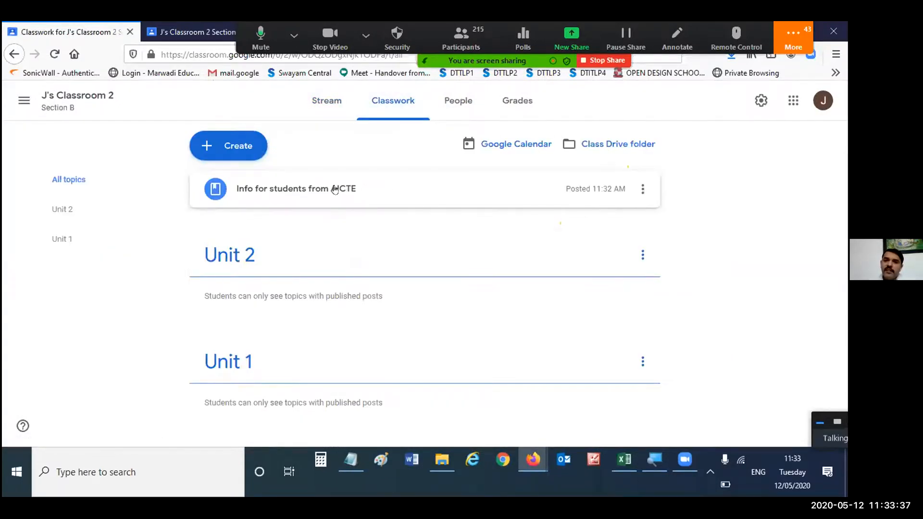
{"action": "left_click", "coordinate": [363, 189]}
{"action": "left_click", "coordinate": [645, 190]}
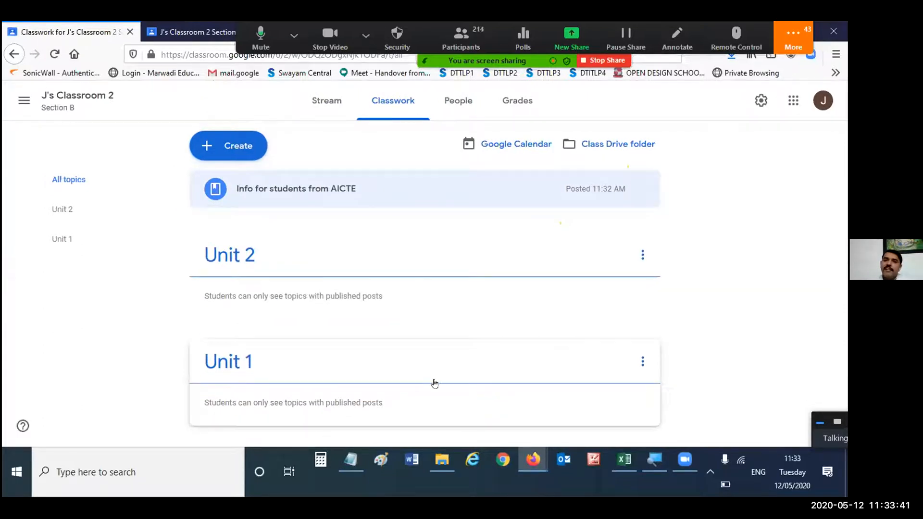
{"action": "left_click_drag", "start_coordinate": [438, 365], "coordinate": [341, 375]}
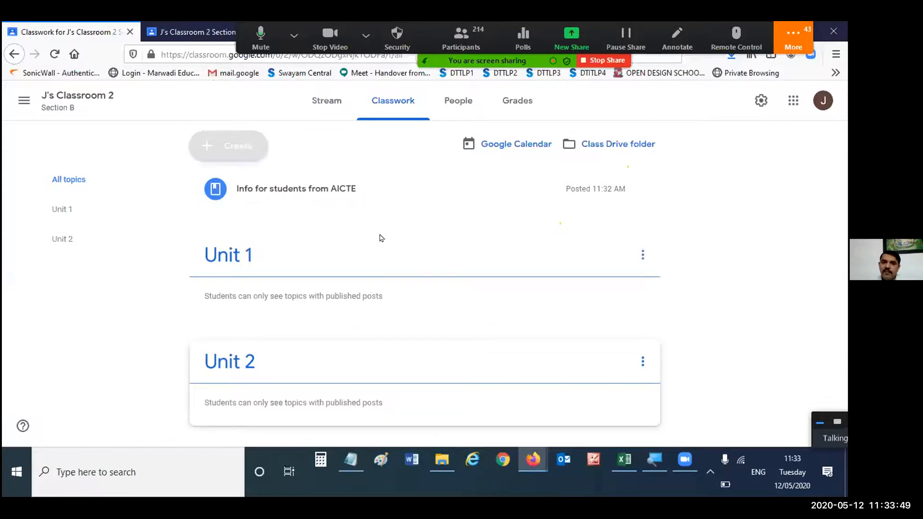
- Edit the "Info for students from AICTE" material to assign it to the Unit 1 topic, and save it
{"action": "left_click", "coordinate": [643, 188]}
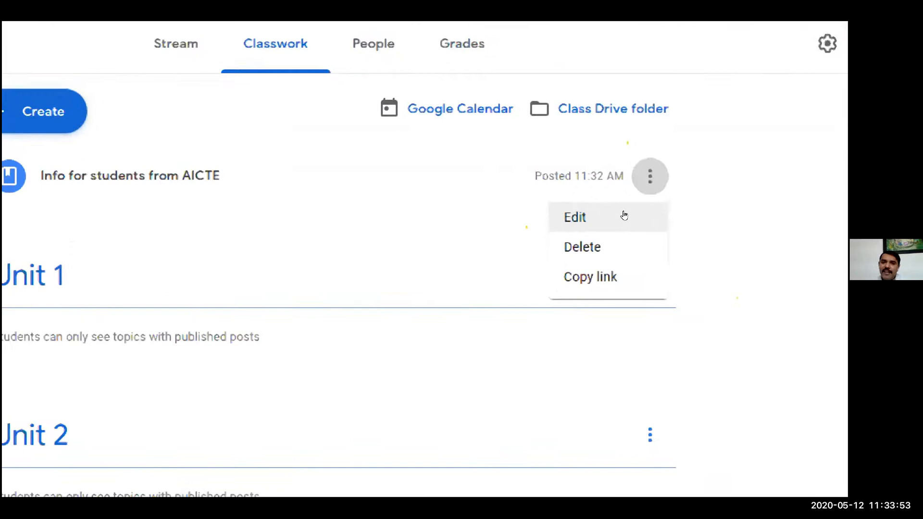
{"action": "left_click", "coordinate": [624, 216]}
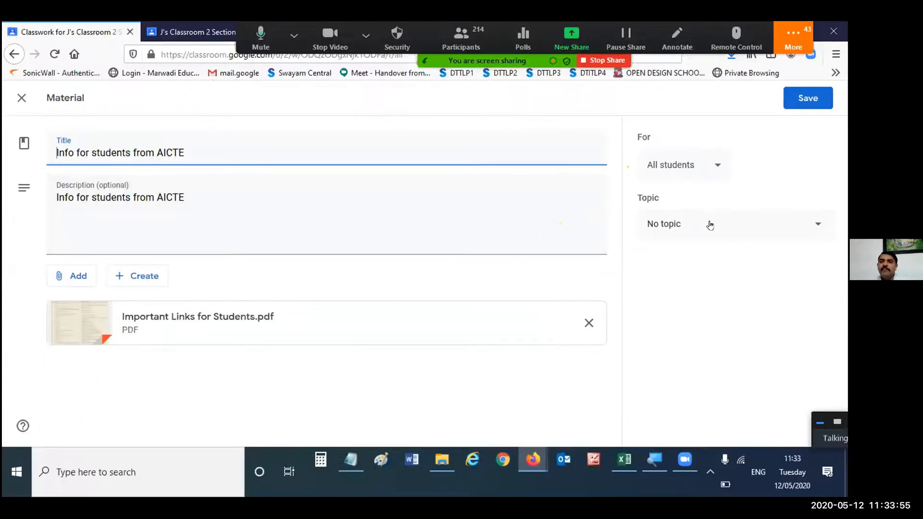
{"action": "left_click", "coordinate": [710, 225]}
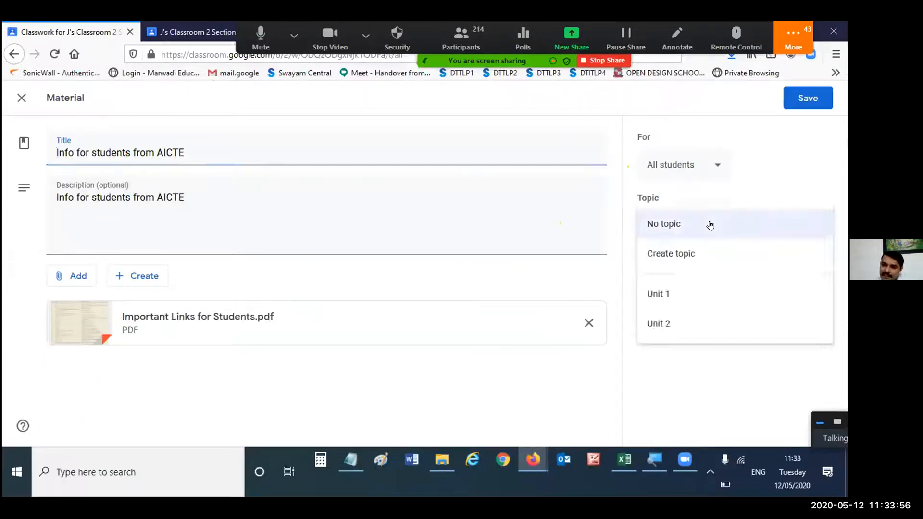
{"action": "left_click", "coordinate": [702, 290]}
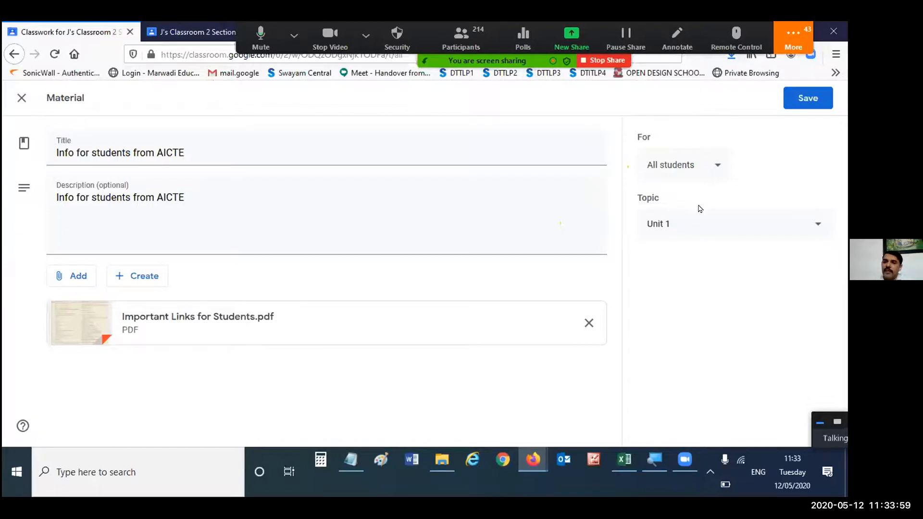
{"action": "left_click", "coordinate": [728, 236]}
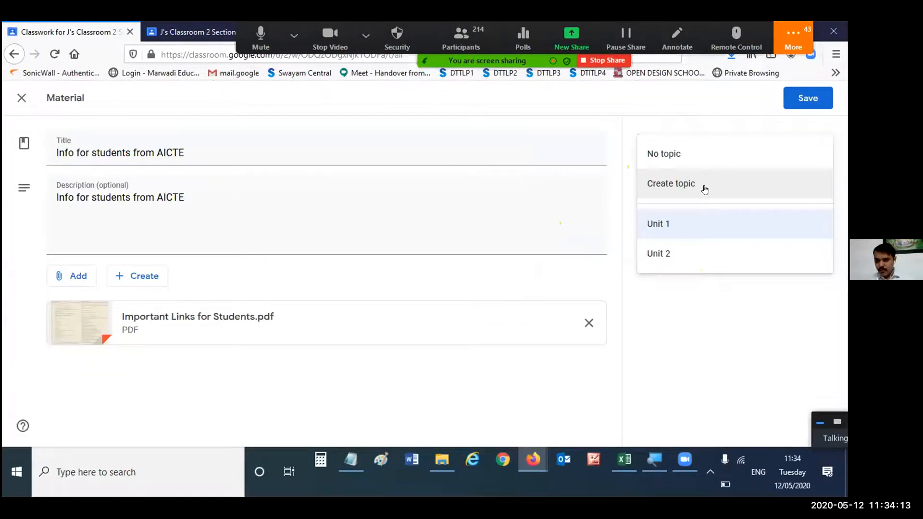
{"action": "left_click", "coordinate": [715, 224]}
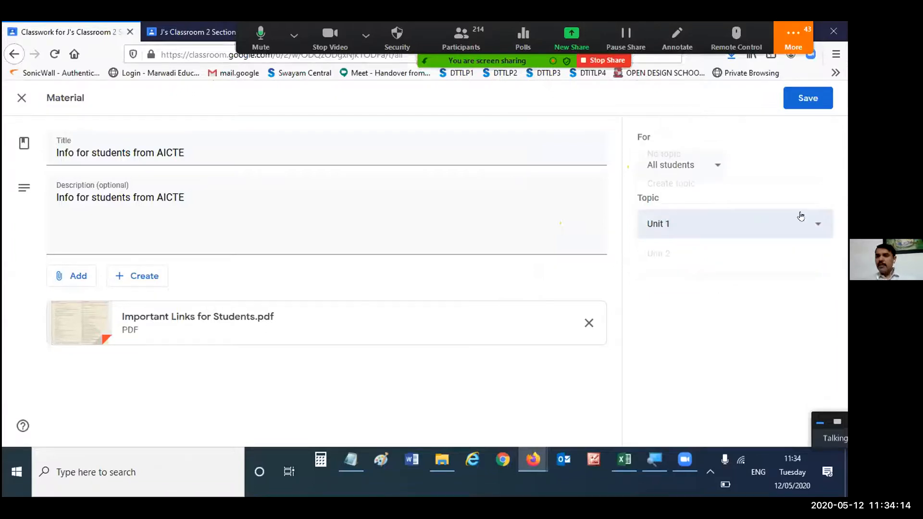
{"action": "left_click", "coordinate": [811, 96]}
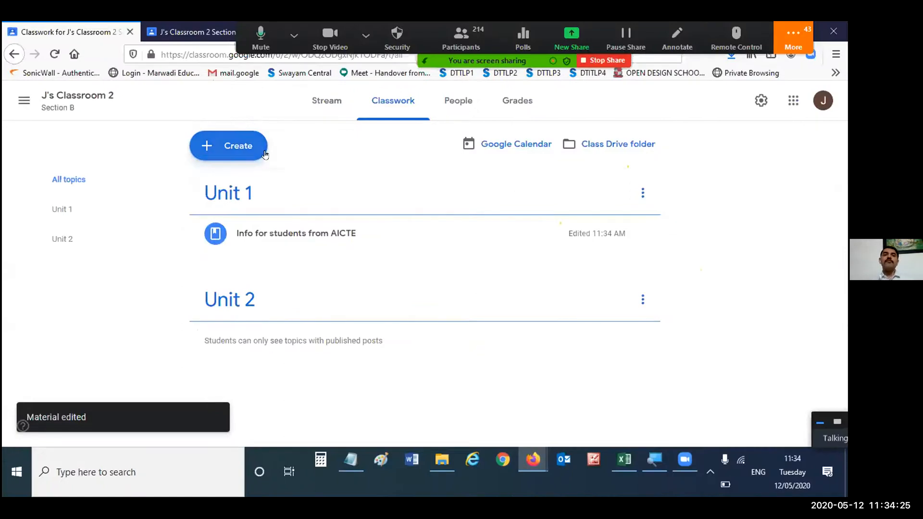
- Create a quiz assignment titled "Quiz 1" with the instructions "Finish it soon"
{"action": "left_click", "coordinate": [264, 155]}
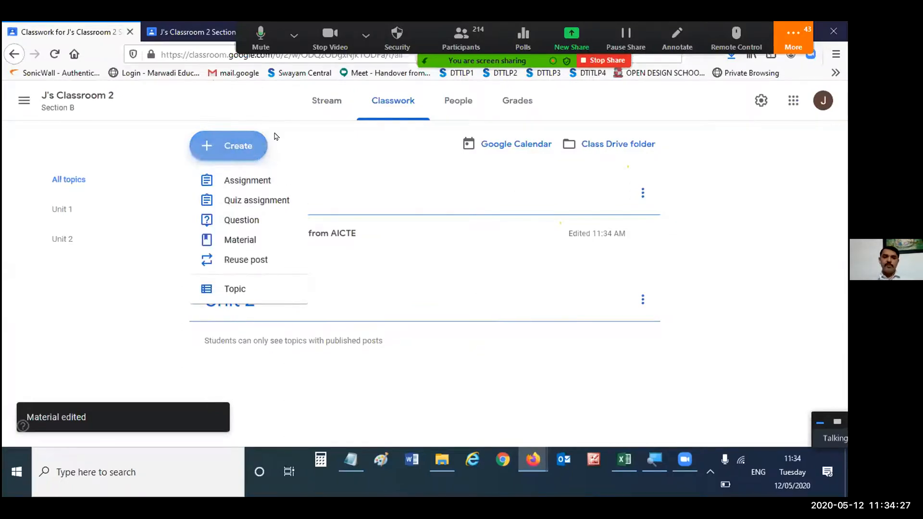
{"action": "left_click", "coordinate": [254, 202]}
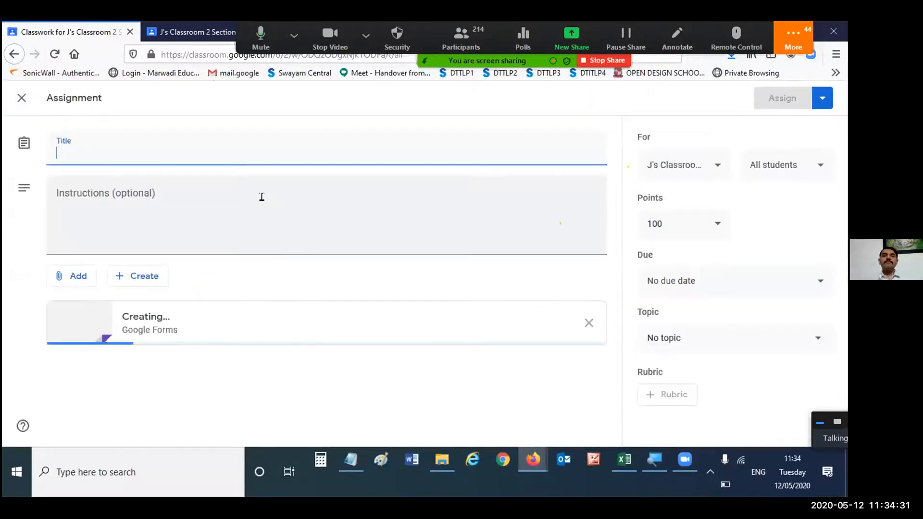
{"action": "type", "text": "Quiz 1"}
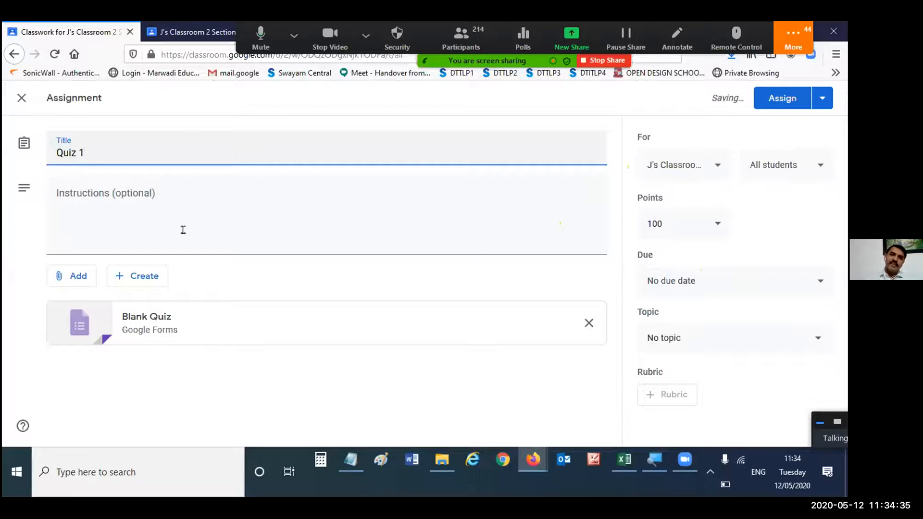
{"action": "left_click", "coordinate": [189, 227]}
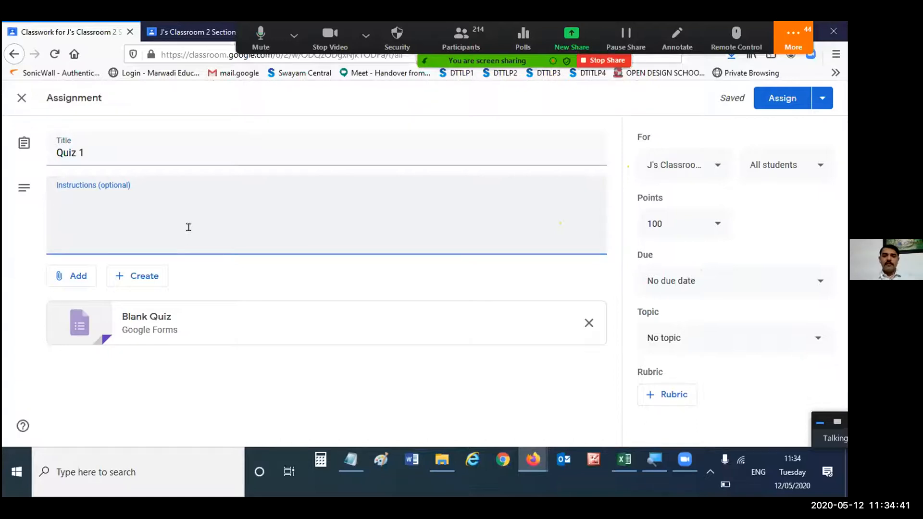
{"action": "type", "text": "Finsi"}
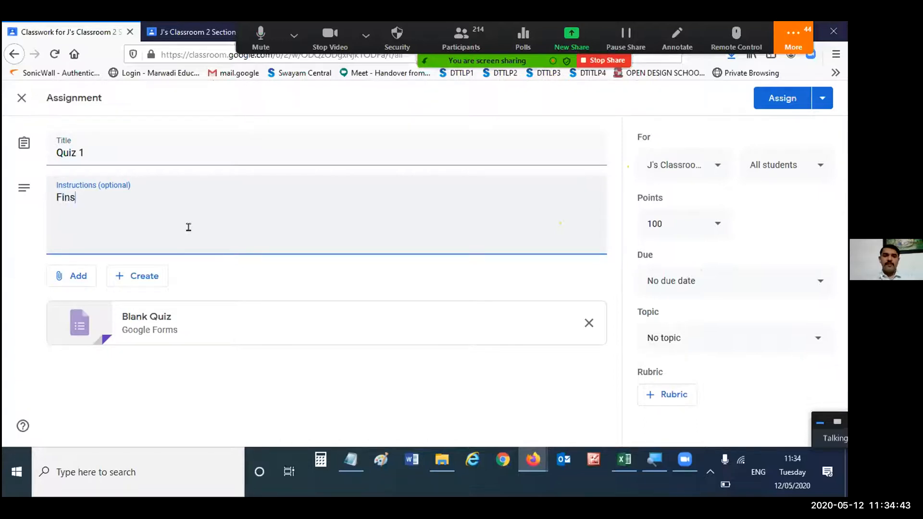
{"action": "type", "text": "h it soon"}
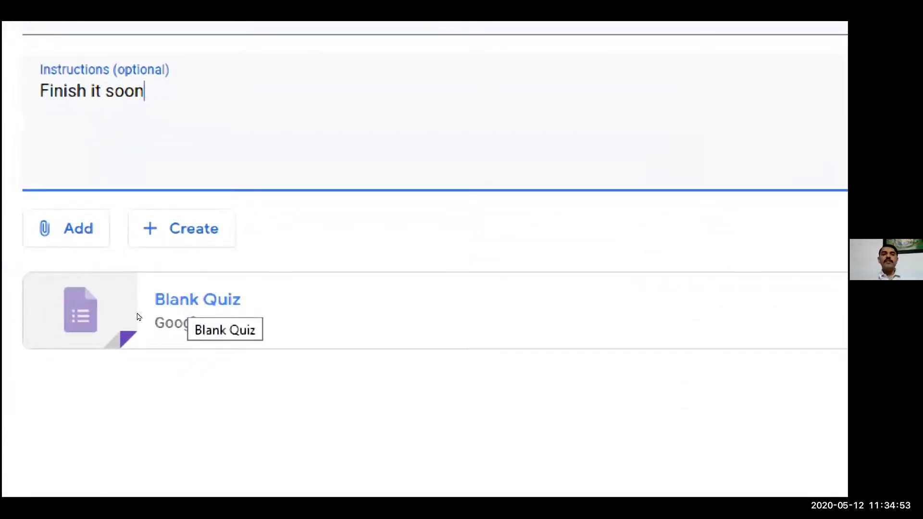
- Open the attached Blank Quiz form, look at its responses view, and change the form's title to "Quiz 1"
{"action": "left_click", "coordinate": [138, 317]}
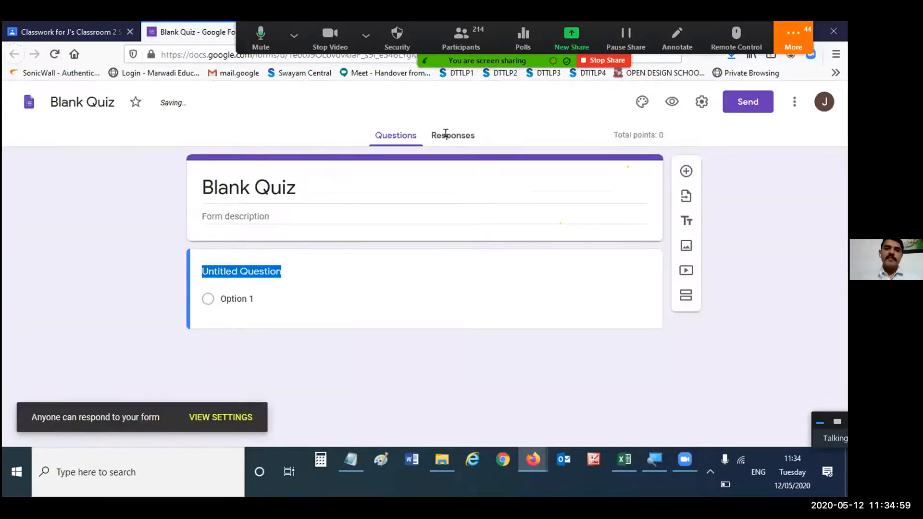
{"action": "left_click", "coordinate": [451, 134]}
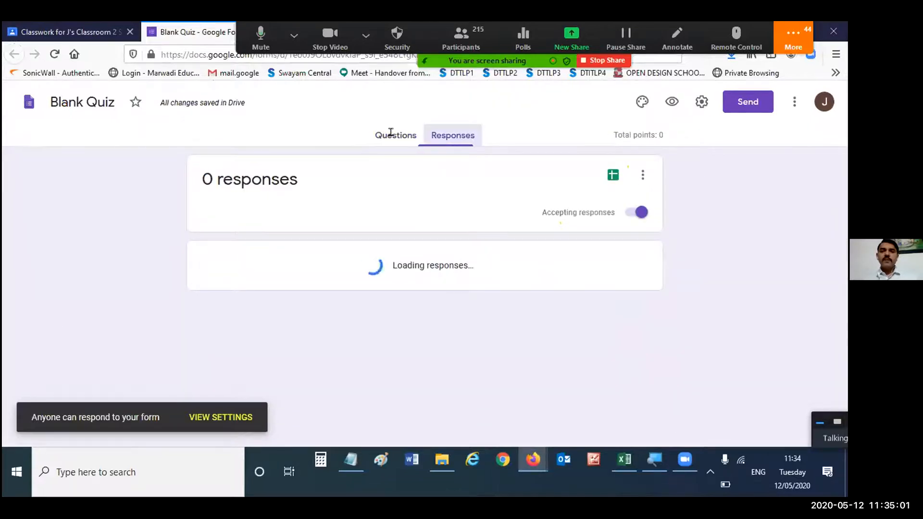
{"action": "left_click", "coordinate": [391, 134]}
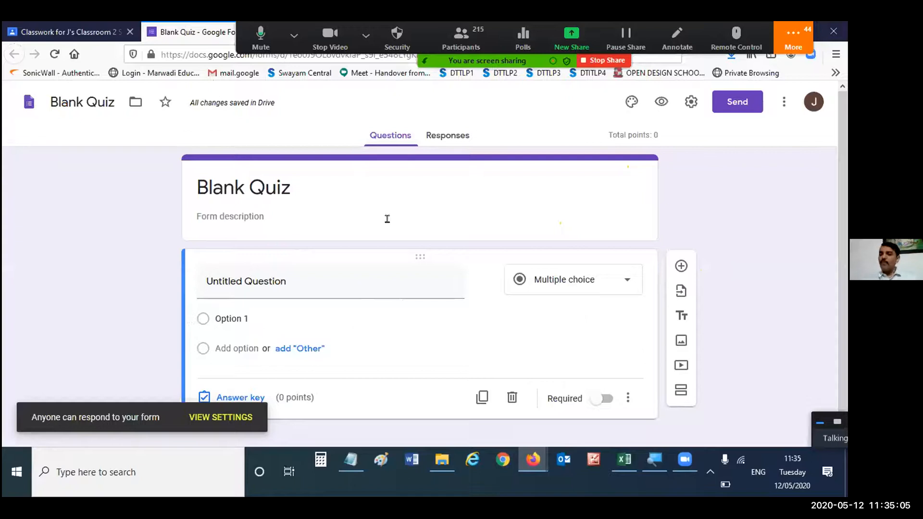
{"action": "double_click", "coordinate": [269, 187]}
{"action": "double_click", "coordinate": [239, 188]}
{"action": "key", "text": "BackSpace"}
{"action": "left_click", "coordinate": [239, 188]}
{"action": "type", "text": "1"}
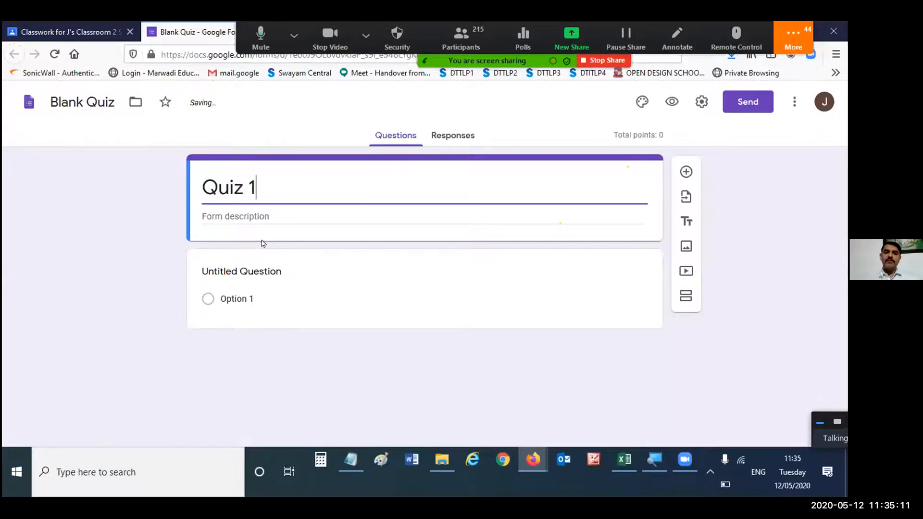
- Replace the untitled question's text with "Are you maintaining social distancing?"
{"action": "left_click", "coordinate": [263, 272]}
{"action": "left_click", "coordinate": [317, 281]}
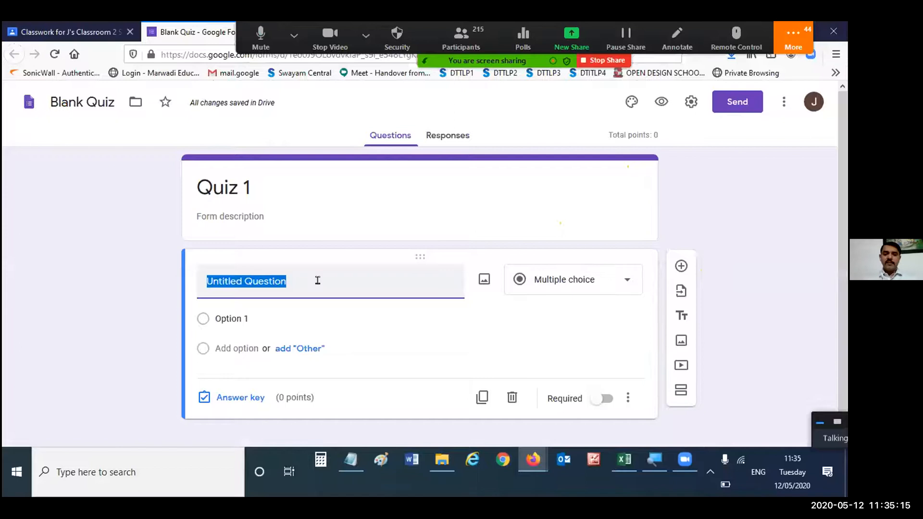
{"action": "type", "text": "Are you "}
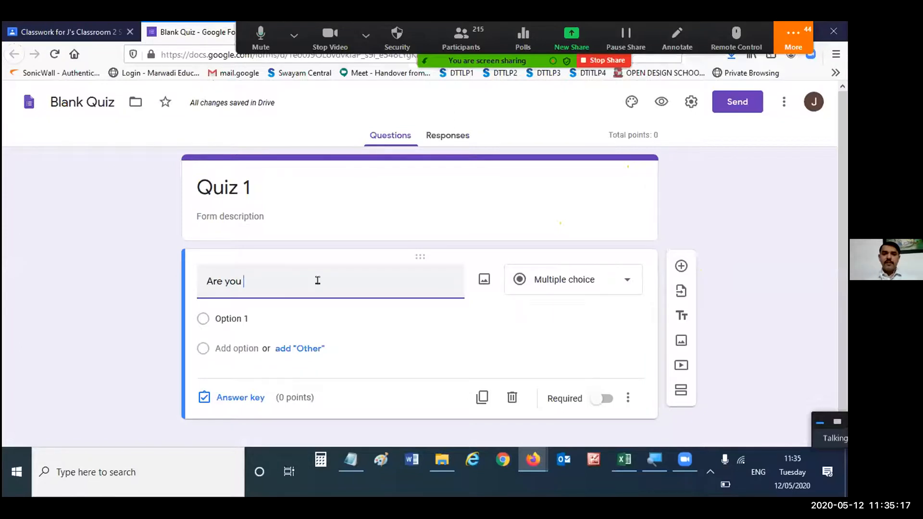
{"action": "type", "text": "maintao"}
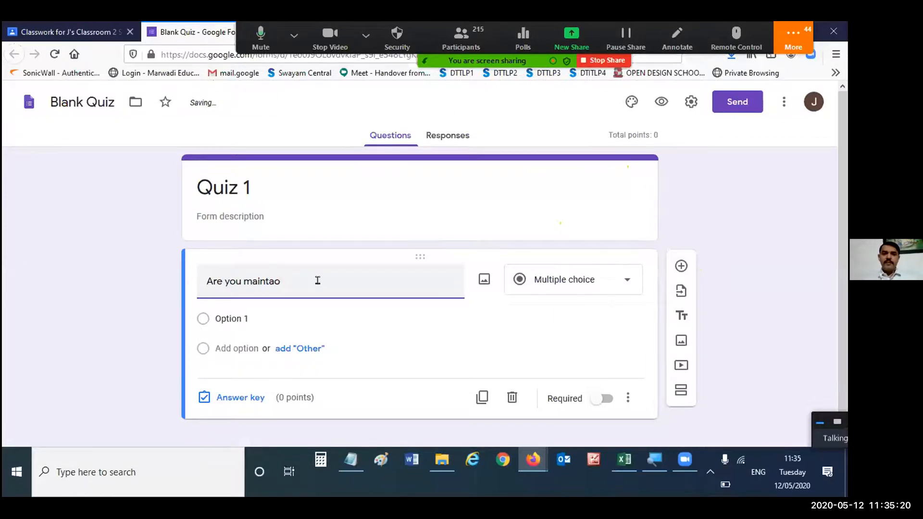
{"action": "key", "text": "BackSpace"}
{"action": "type", "text": "ining"}
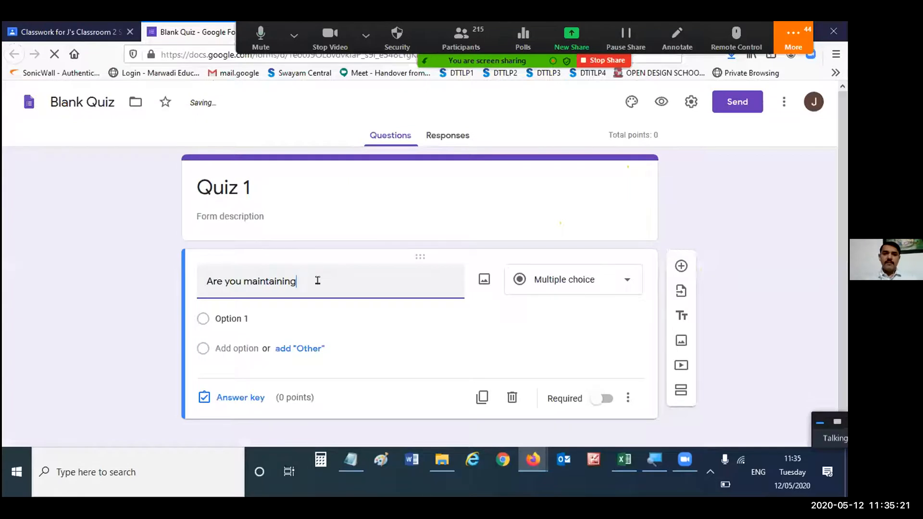
{"action": "type", "text": " social distancing"}
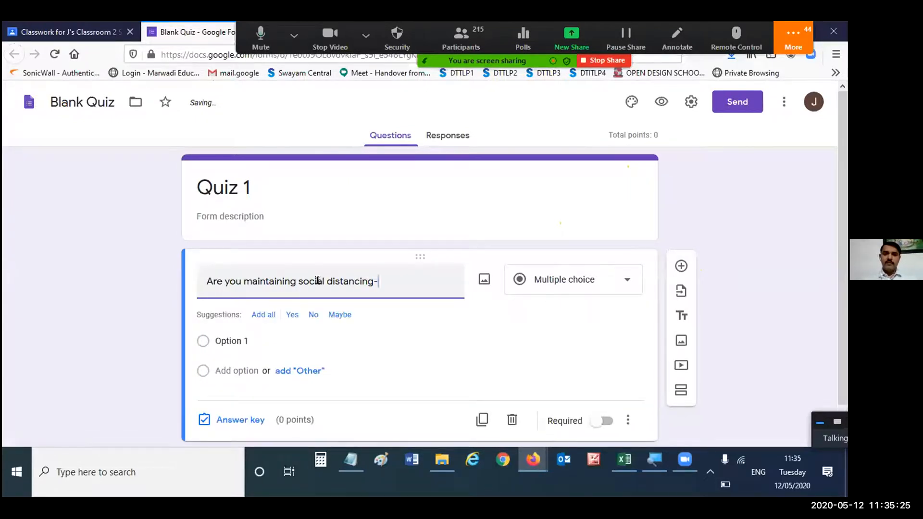
{"action": "type", "text": "?"}
- Reword the quiz question as "Is it good to maintain the social distancing?"
{"action": "key", "text": "Home"}
{"action": "key", "text": "ctrl+shift+Right"}
{"action": "type", "text": "Is it "}
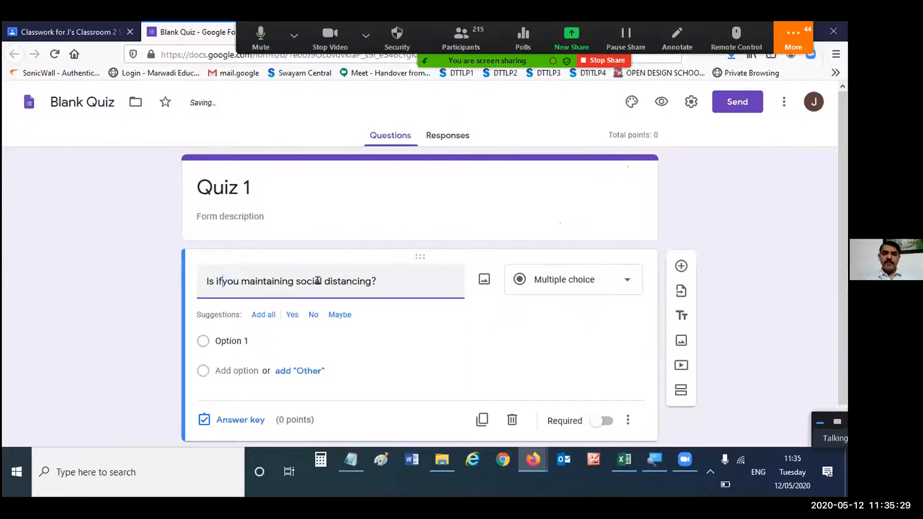
{"action": "type", "text": "for"}
{"action": "key", "text": "BackSpace"}
{"action": "key", "text": "BackSpace"}
{"action": "key", "text": "BackSpace"}
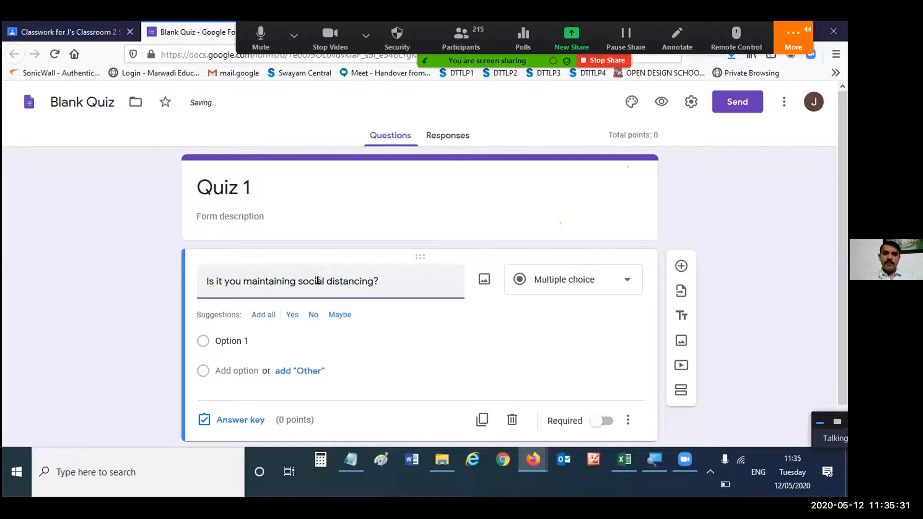
{"action": "type", "text": "good"}
{"action": "key", "text": "Delete"}
{"action": "key", "text": "Delete"}
{"action": "key", "text": "Delete"}
{"action": "key", "text": "Delete"}
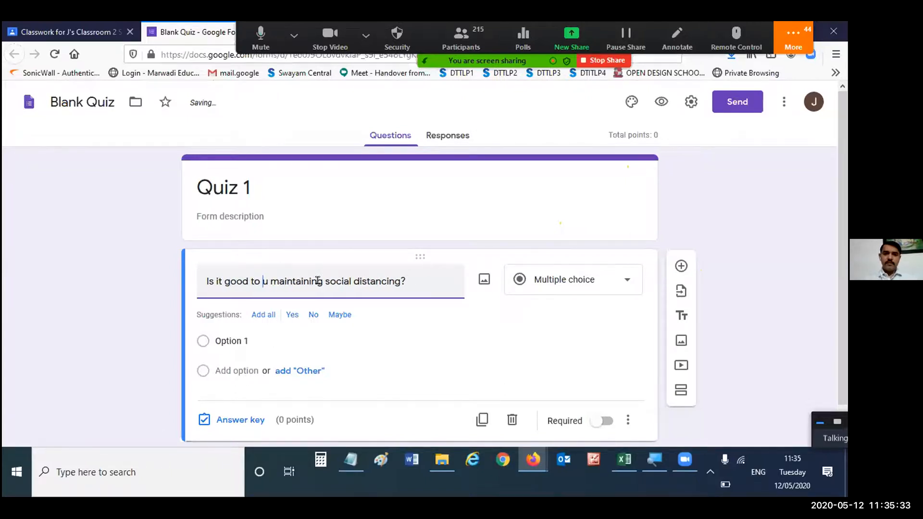
{"action": "left_click", "coordinate": [318, 280]}
{"action": "key", "text": "BackSpace"}
{"action": "key", "text": "BackSpace"}
{"action": "key", "text": "BackSpace"}
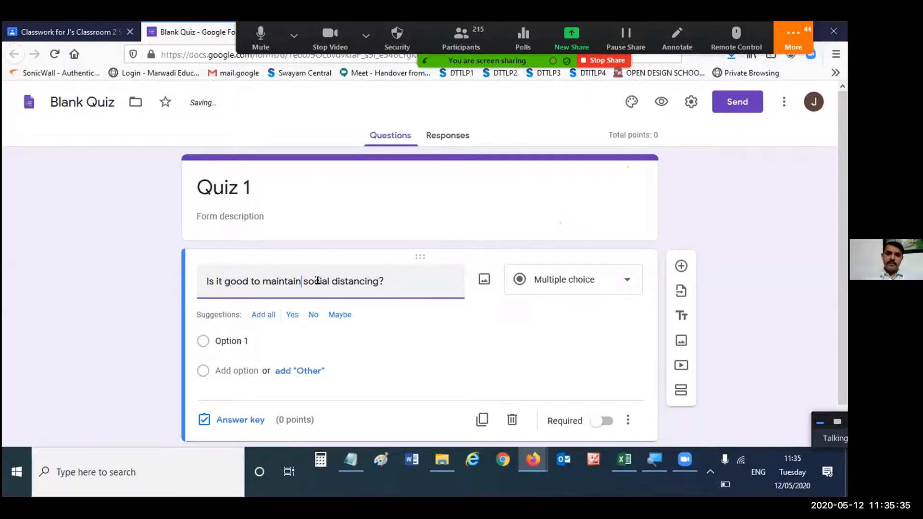
{"action": "type", "text": "the"}
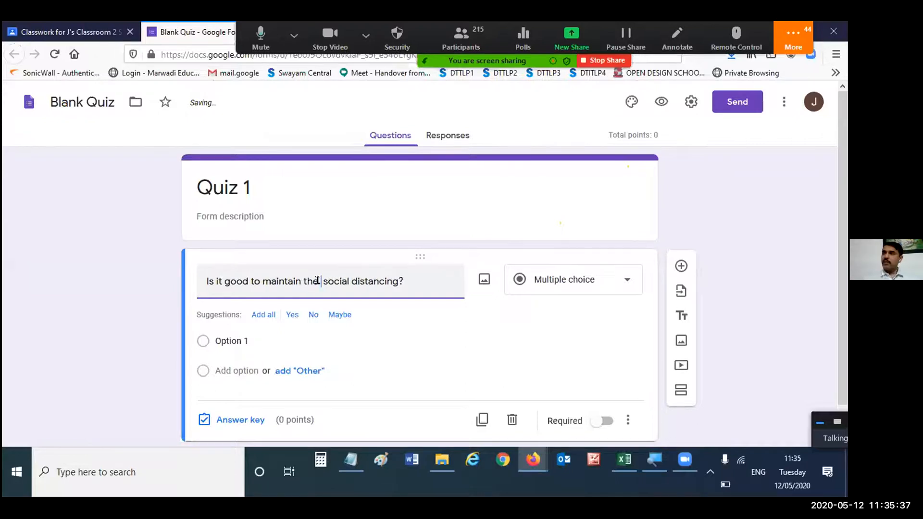
{"action": "scroll", "coordinate": [317, 281], "scroll_direction": "down", "scroll_amount": 1}
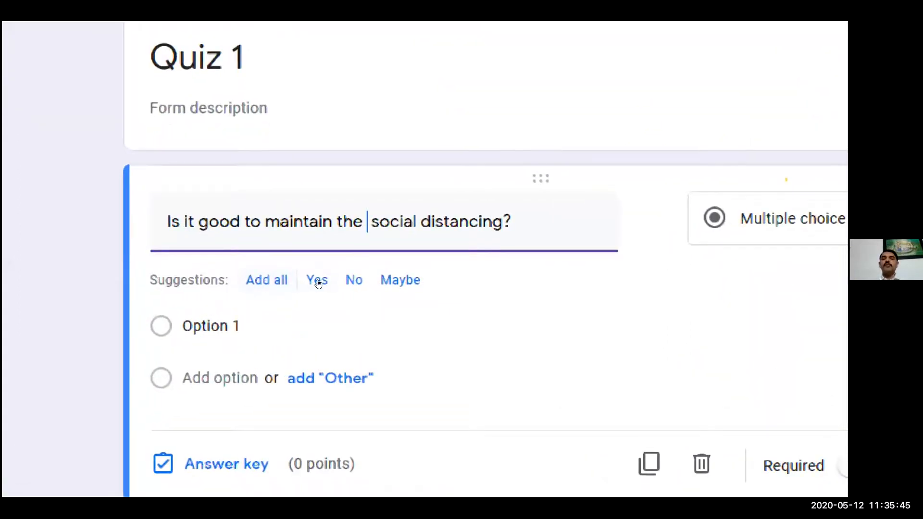
- Add all suggested answers, Yes, No and Maybe, to the social distancing question and look through the available question types
{"action": "left_click", "coordinate": [258, 281]}
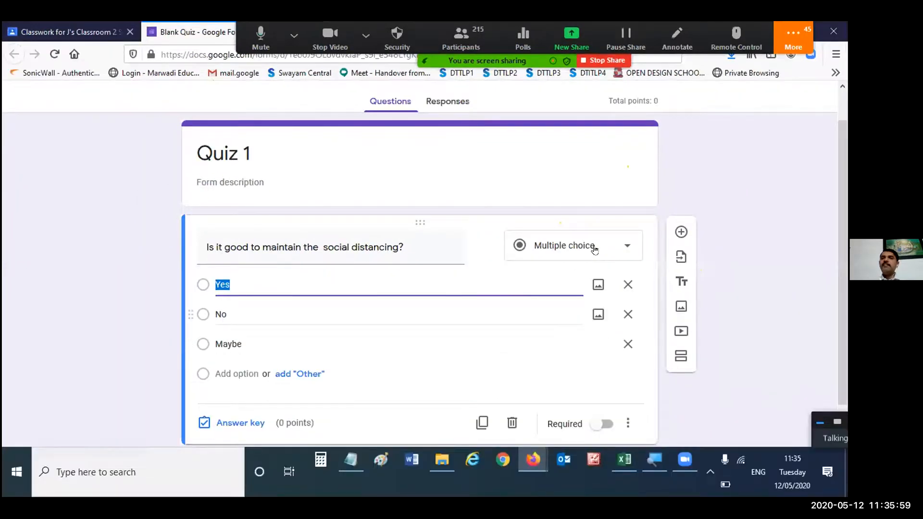
{"action": "left_click", "coordinate": [595, 248]}
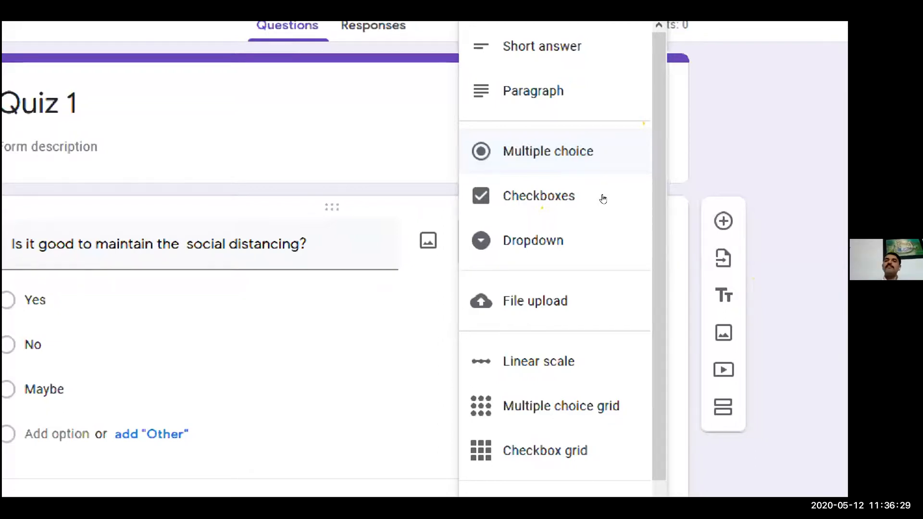
{"action": "left_click", "coordinate": [441, 310]}
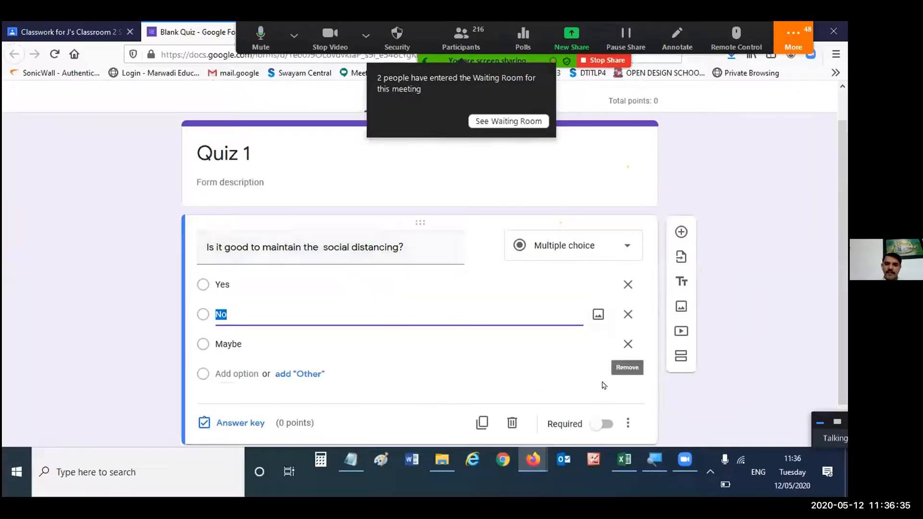
- Set the question's answer key to Yes as the correct answer, worth 1 point
{"action": "scroll", "coordinate": [274, 392], "scroll_direction": "down", "scroll_amount": 2}
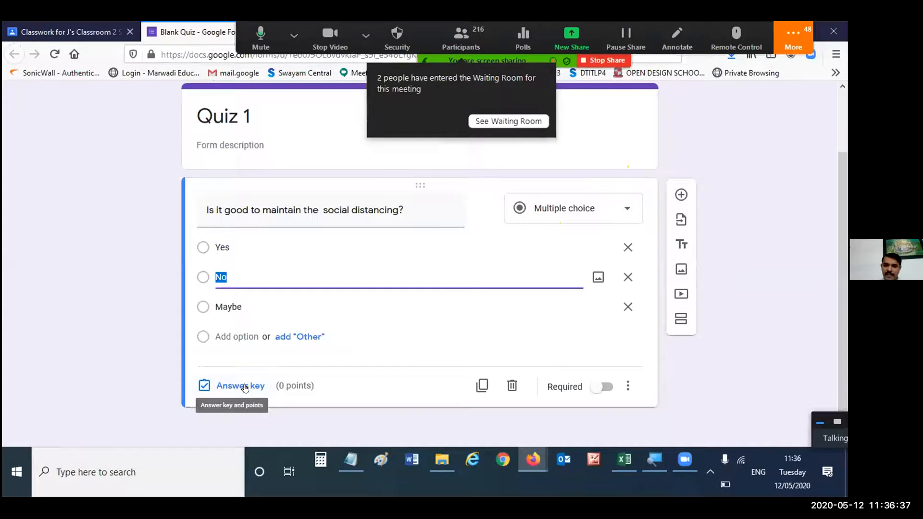
{"action": "left_click", "coordinate": [244, 387]}
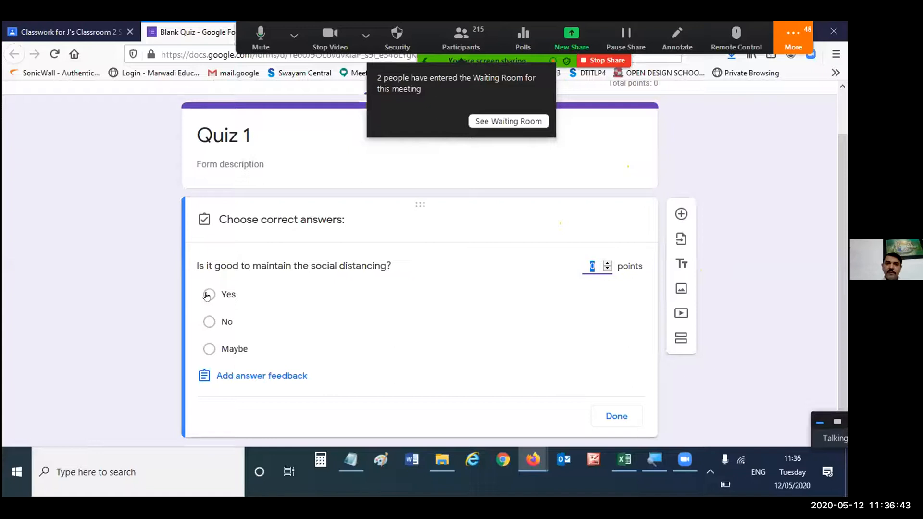
{"action": "left_click", "coordinate": [208, 295]}
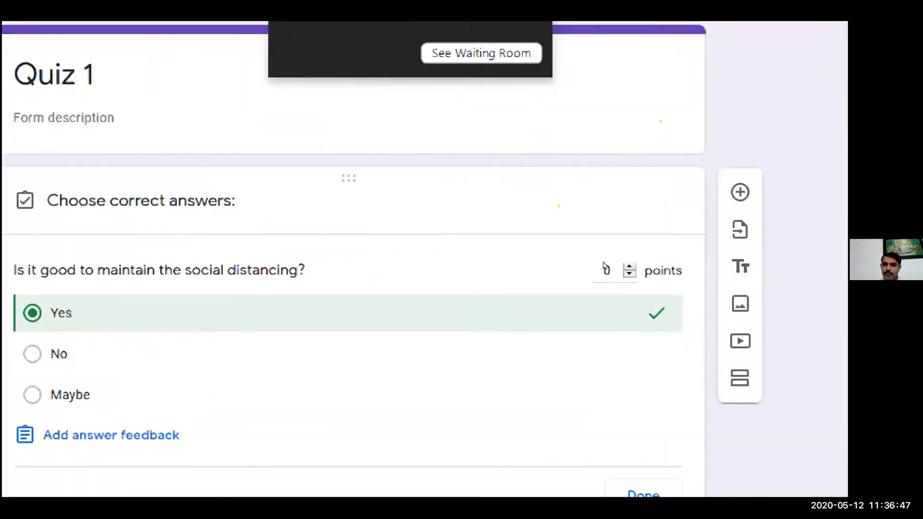
{"action": "left_click", "coordinate": [630, 267]}
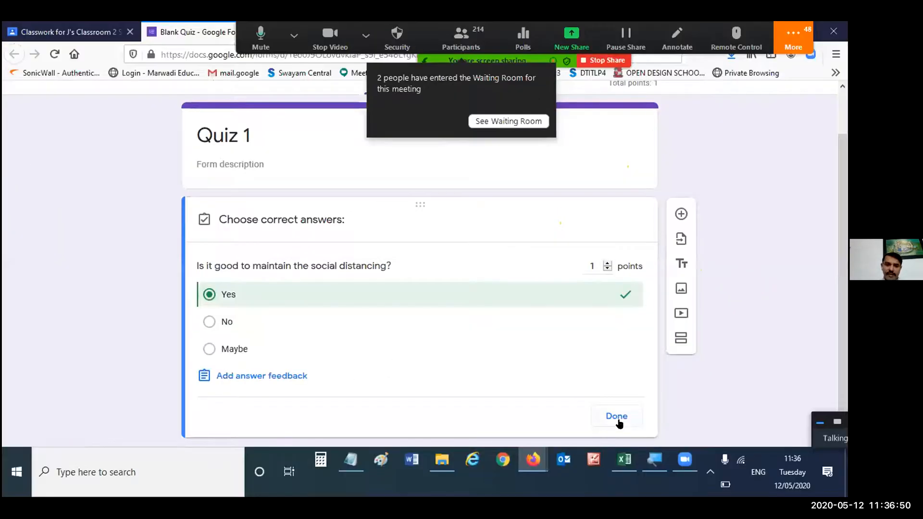
{"action": "left_click", "coordinate": [617, 416]}
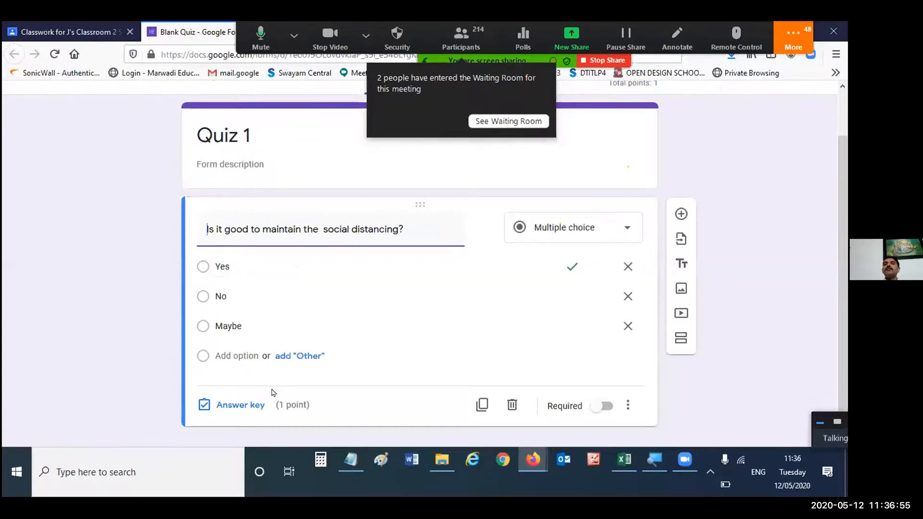
- Review the social distancing question's answer key again and make the question required
{"action": "left_click", "coordinate": [259, 405]}
{"action": "left_click", "coordinate": [598, 320]}
{"action": "left_click", "coordinate": [603, 321]}
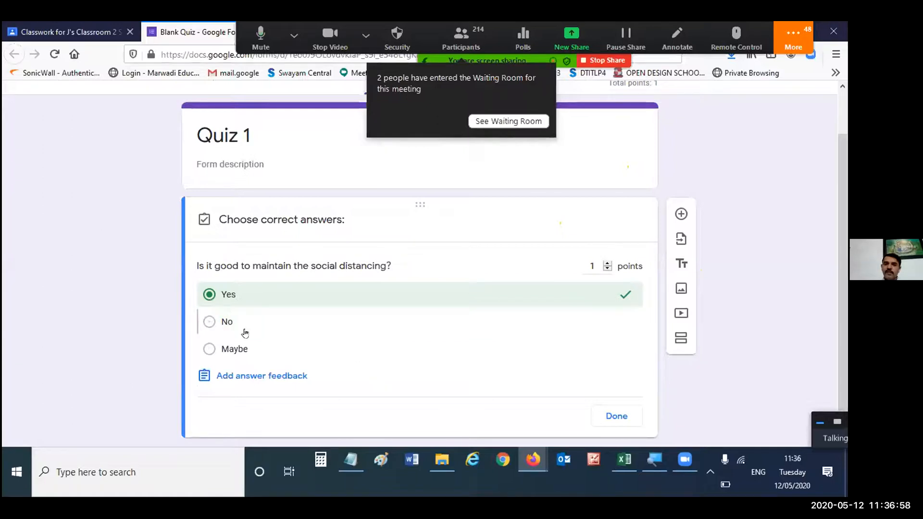
{"action": "left_click", "coordinate": [619, 417]}
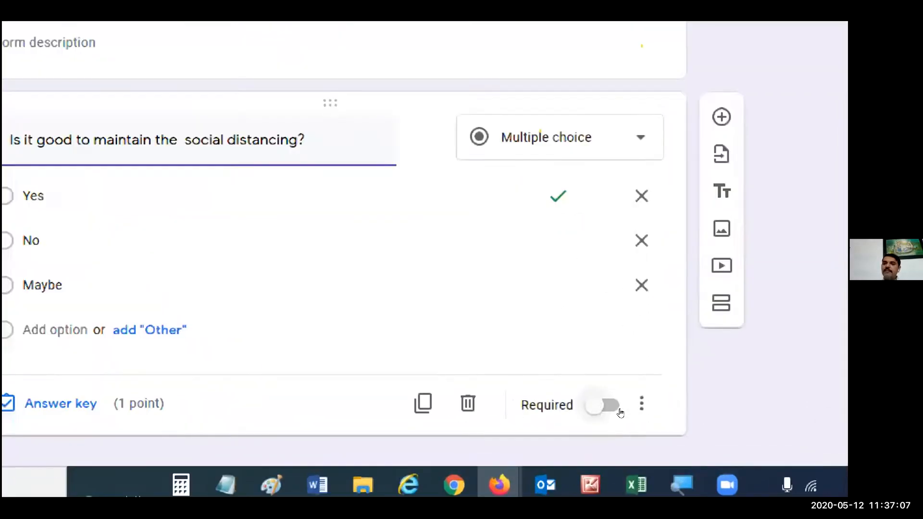
{"action": "left_click", "coordinate": [598, 410]}
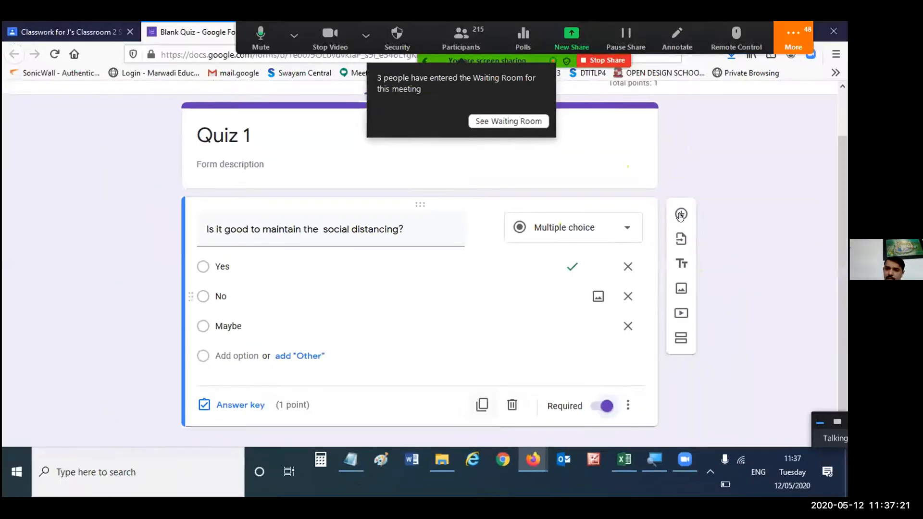
- Add a new blank multiple choice question and move it above the social distancing question
{"action": "left_click", "coordinate": [682, 214]}
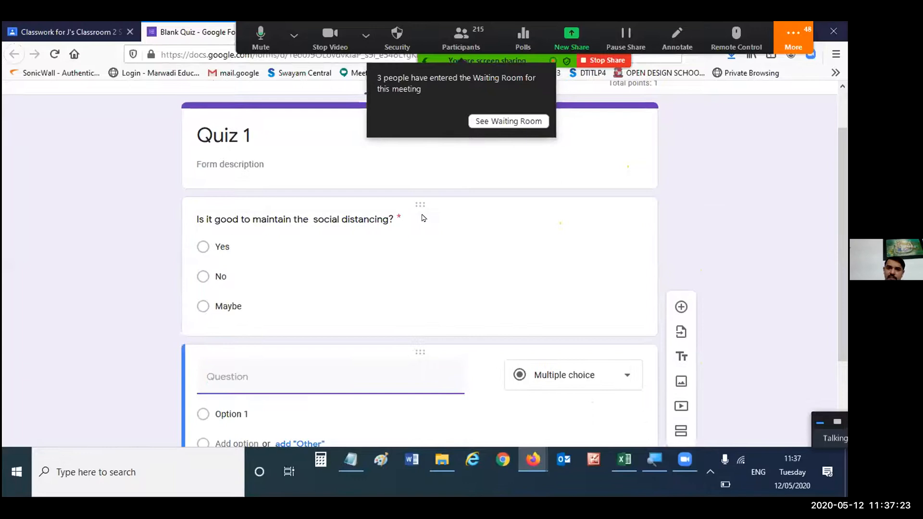
{"action": "left_click_drag", "start_coordinate": [426, 348], "coordinate": [443, 183]}
{"action": "scroll", "coordinate": [414, 204], "scroll_direction": "down", "scroll_amount": 3}
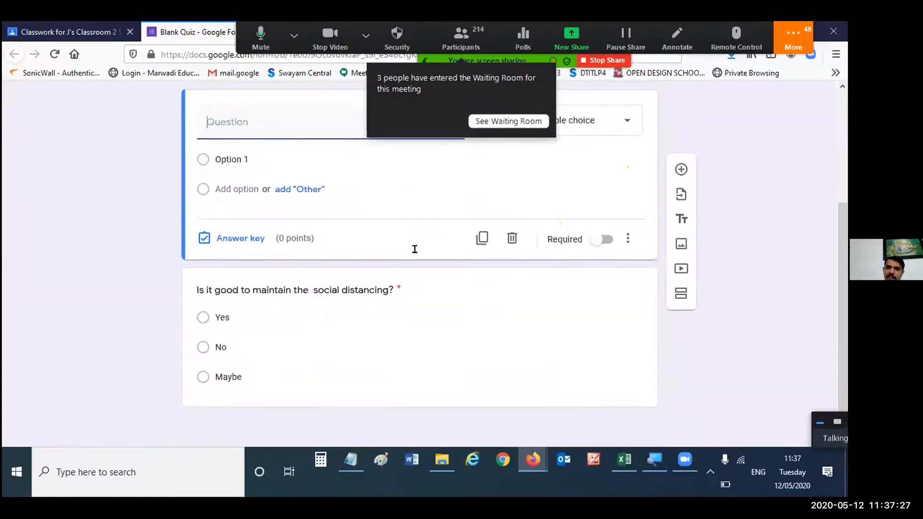
{"action": "left_click_drag", "start_coordinate": [415, 275], "coordinate": [414, 335]}
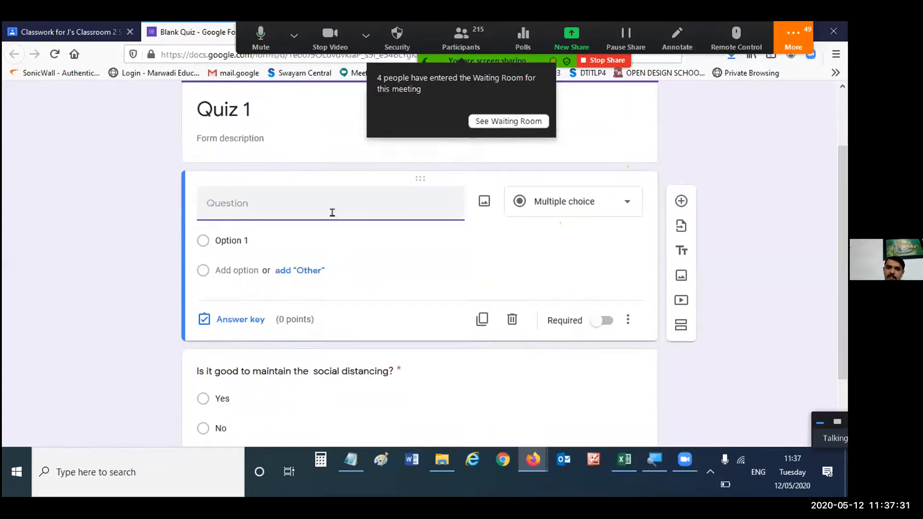
{"action": "scroll", "coordinate": [467, 217], "scroll_direction": "up", "scroll_amount": 3}
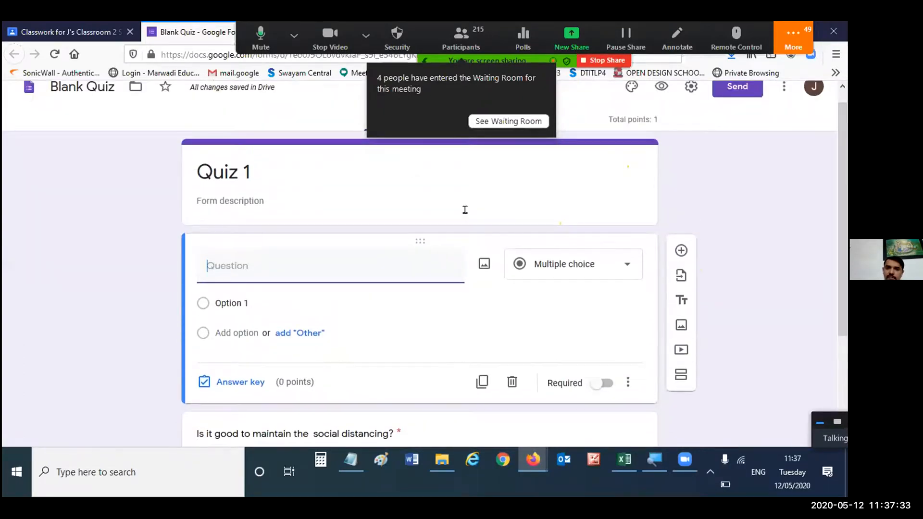
- In the form's general settings, collect email addresses without response receipts and limit respondents to 1 response
{"action": "left_click", "coordinate": [690, 103]}
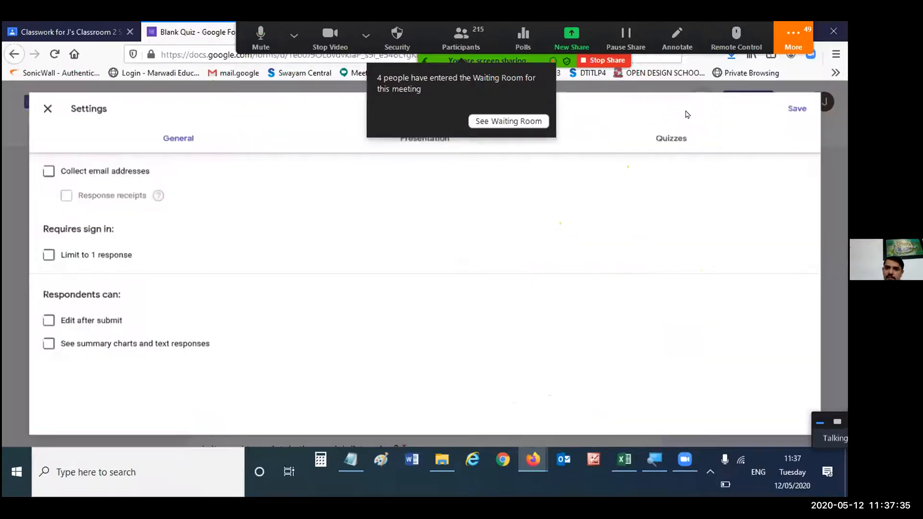
{"action": "left_click", "coordinate": [21, 165]}
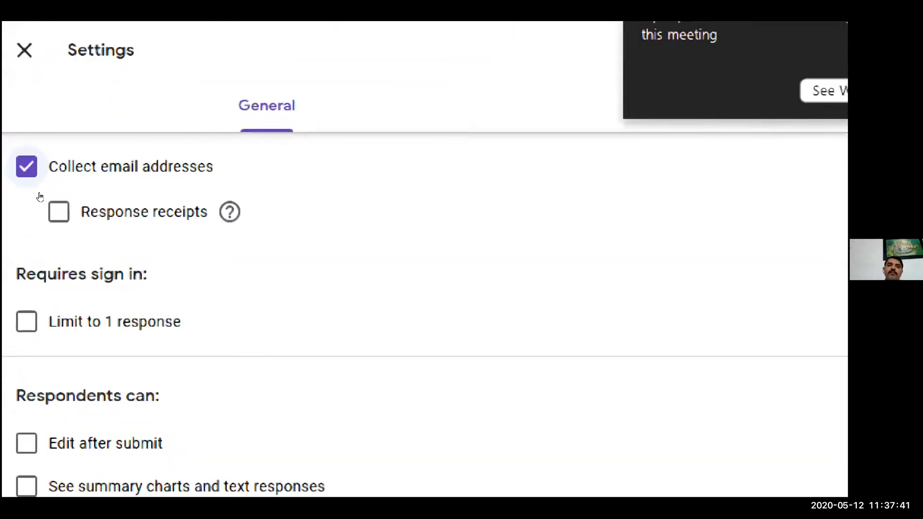
{"action": "left_click", "coordinate": [40, 197]}
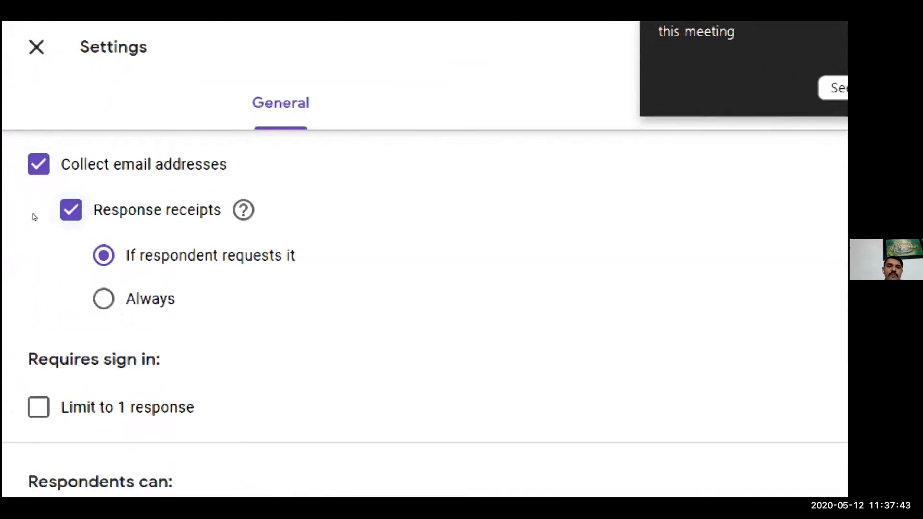
{"action": "left_click", "coordinate": [70, 210]}
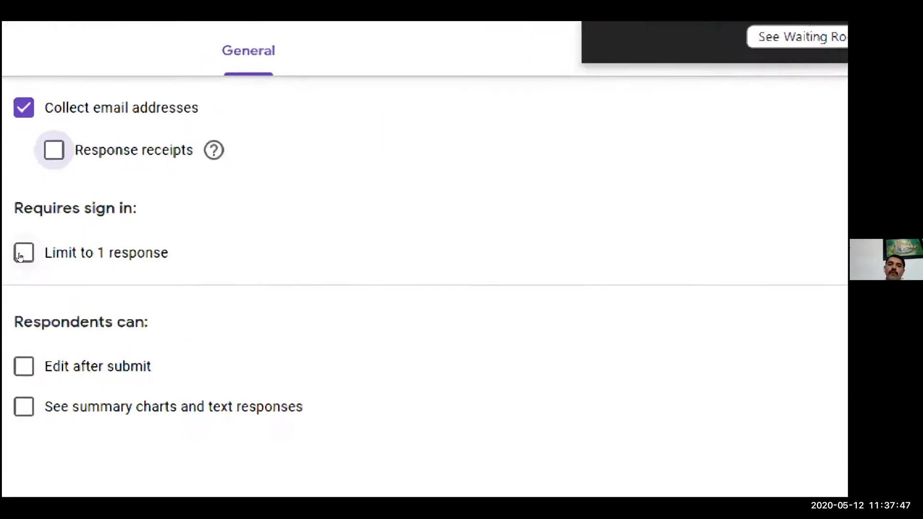
{"action": "left_click", "coordinate": [25, 251]}
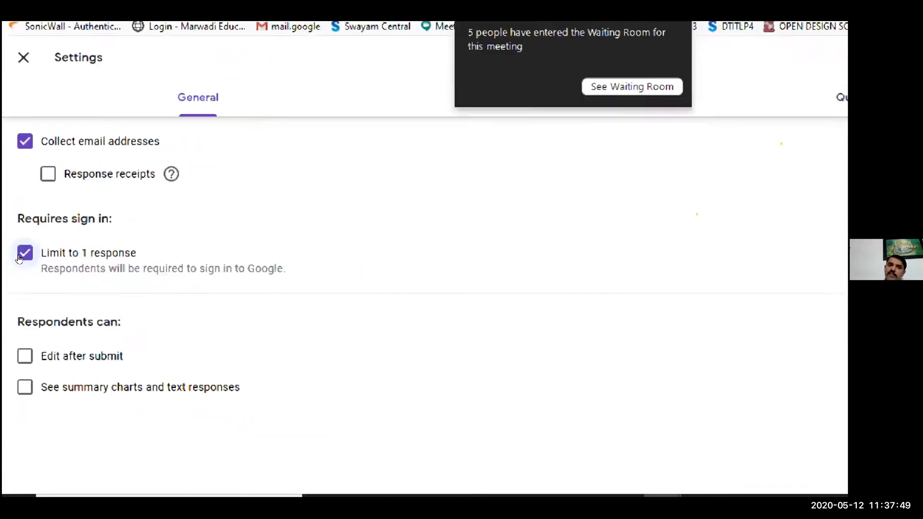
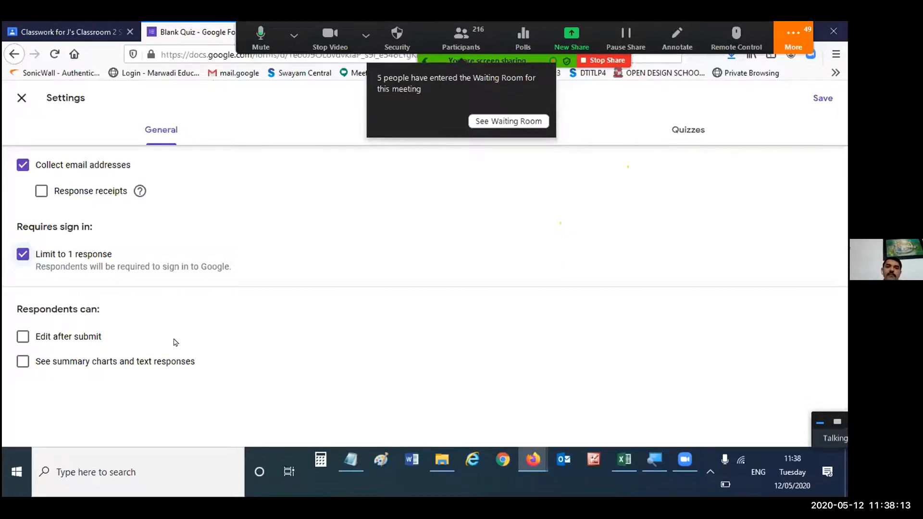
- Save the form's general settings and check the updated form with its email address field
{"action": "left_click", "coordinate": [823, 98]}
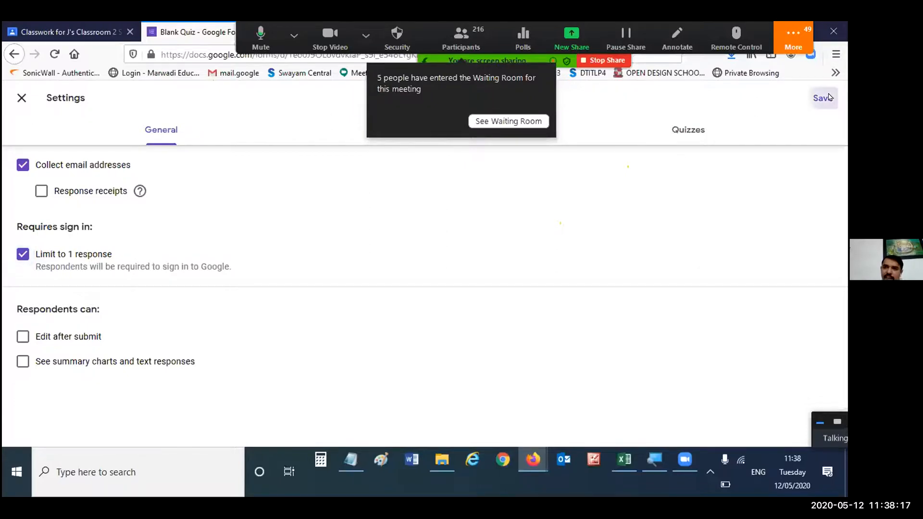
{"action": "scroll", "coordinate": [510, 255], "scroll_direction": "down", "scroll_amount": 3}
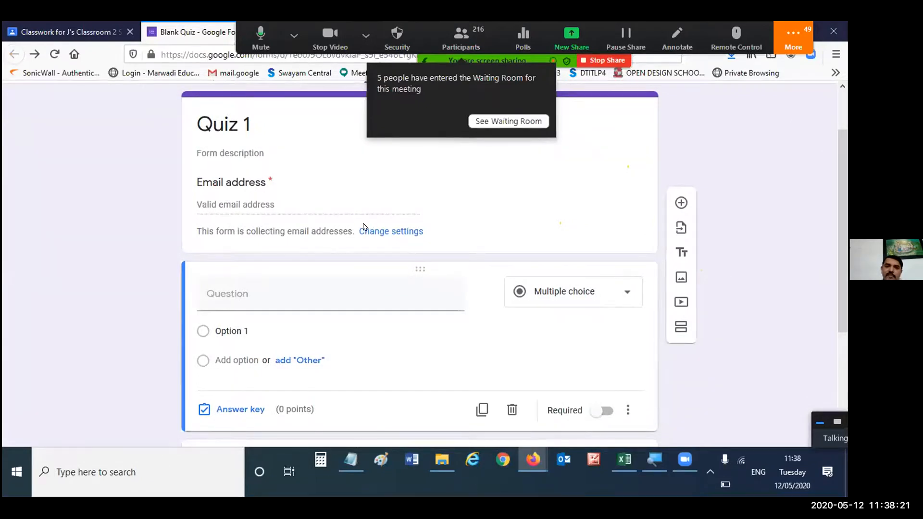
{"action": "scroll", "coordinate": [531, 250], "scroll_direction": "up", "scroll_amount": 2}
{"action": "scroll", "coordinate": [532, 250], "scroll_direction": "down", "scroll_amount": 2}
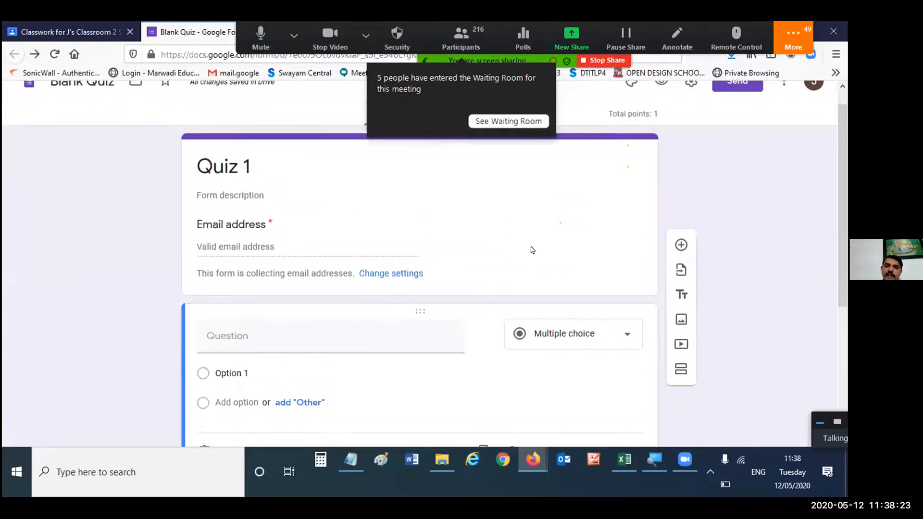
- Add another blank question below the existing blank one, and title the upper blank question "Phone number"
{"action": "left_click", "coordinate": [681, 203]}
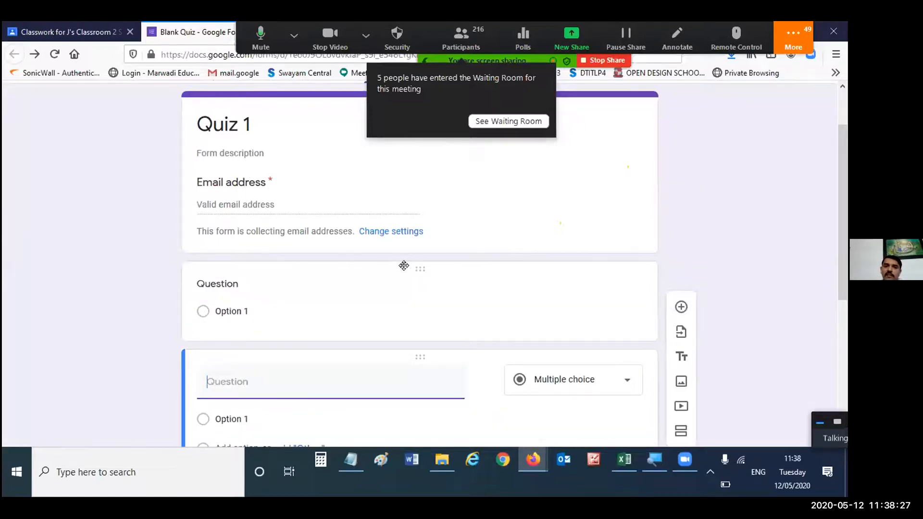
{"action": "left_click", "coordinate": [387, 268]}
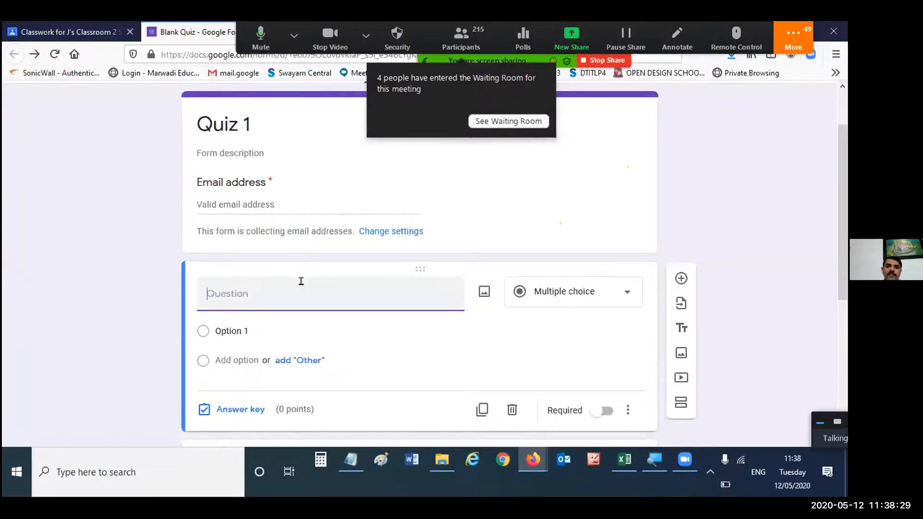
{"action": "type", "text": "Phone number"}
{"action": "key", "text": "Tab"}
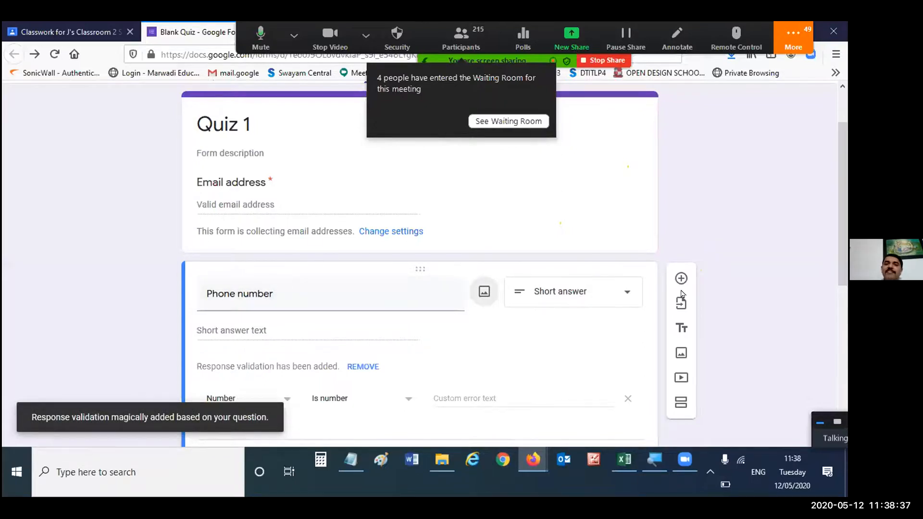
- Set the Phone number question's response validation to Length with a maximum character count of 10
{"action": "scroll", "coordinate": [730, 304], "scroll_direction": "down", "scroll_amount": 2}
{"action": "left_click", "coordinate": [618, 229]}
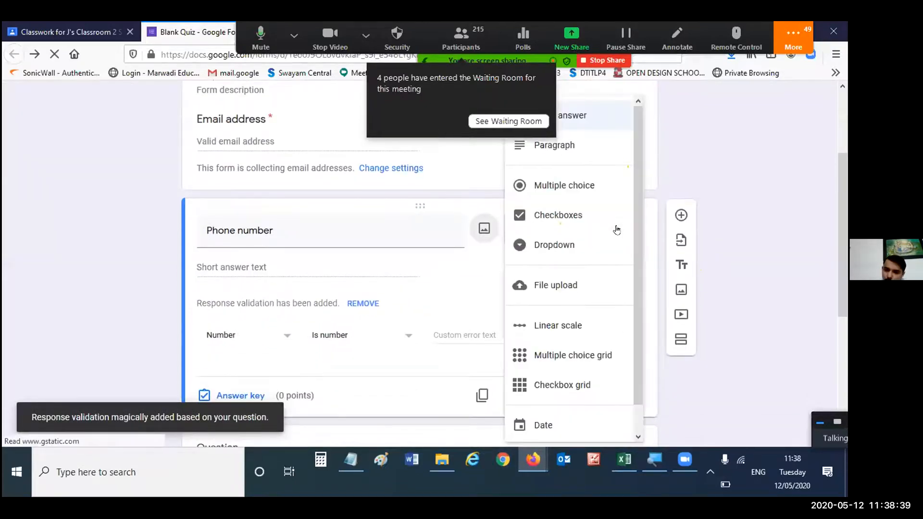
{"action": "left_click", "coordinate": [721, 215]}
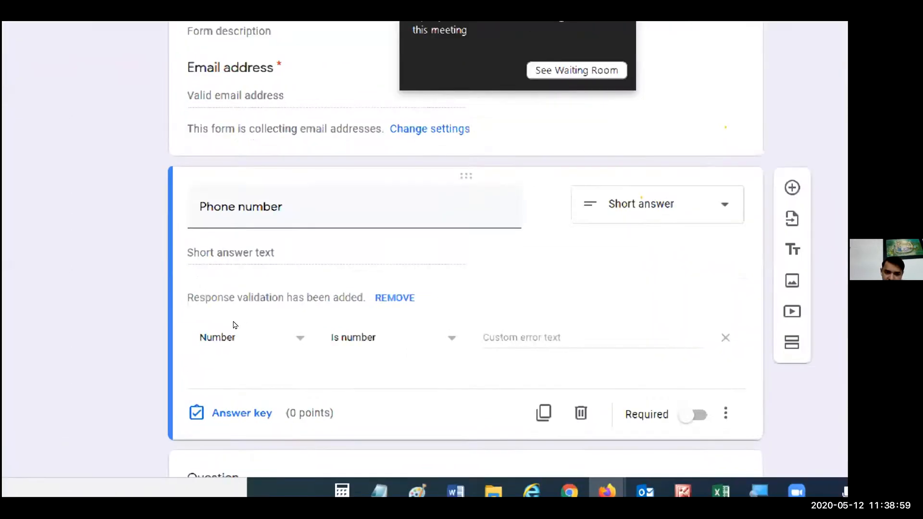
{"action": "left_click", "coordinate": [285, 338]}
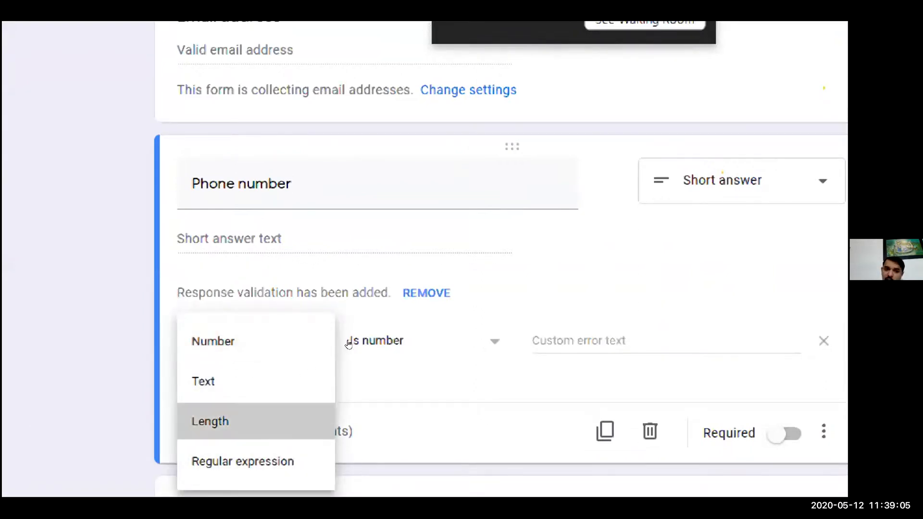
{"action": "left_click", "coordinate": [250, 422]}
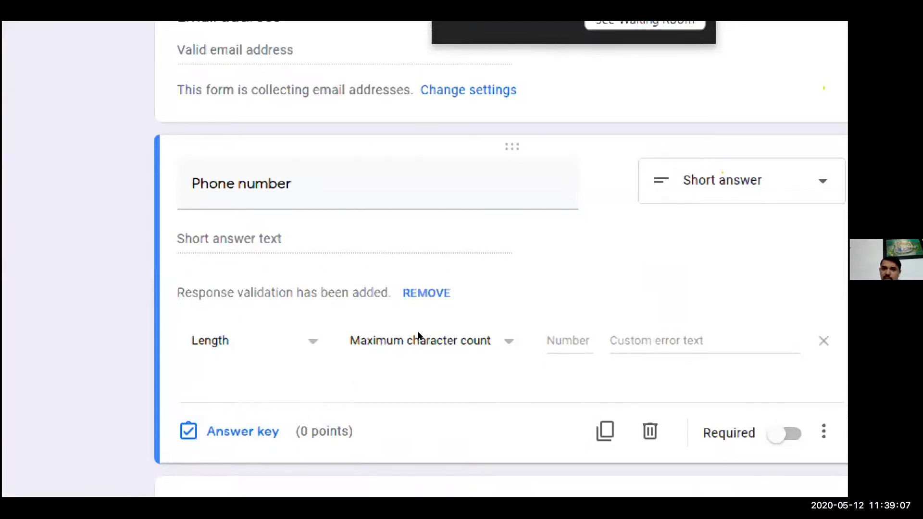
{"action": "left_click", "coordinate": [565, 328]}
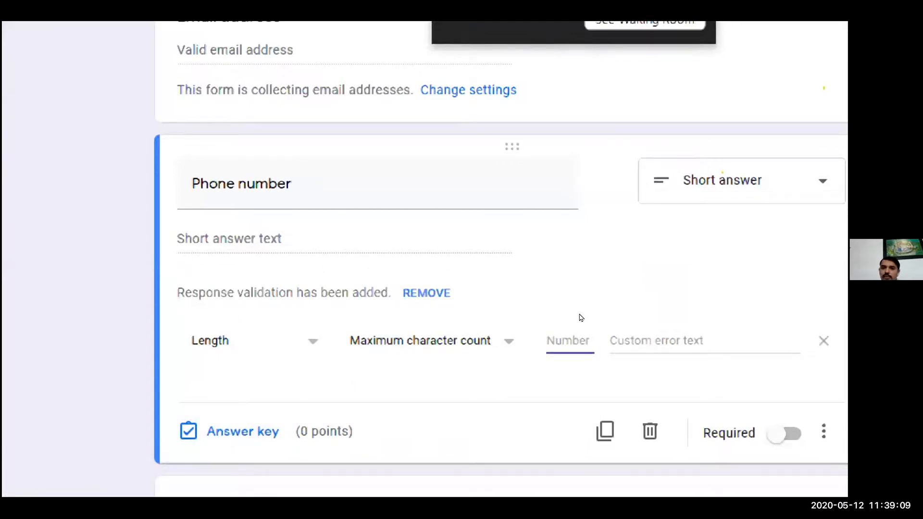
{"action": "type", "text": "10"}
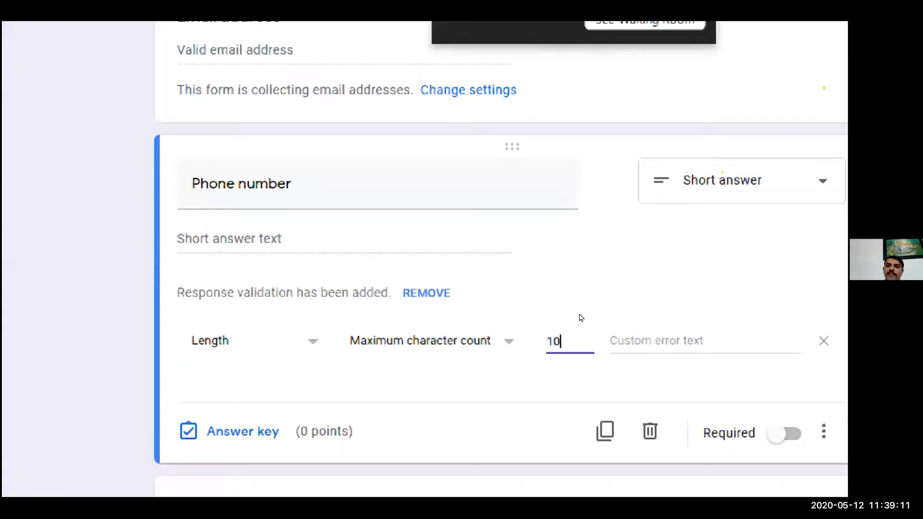
- Set the validation's custom error text to "Enter proper mobile number" and make the Phone number question required
{"action": "key", "text": "Tab"}
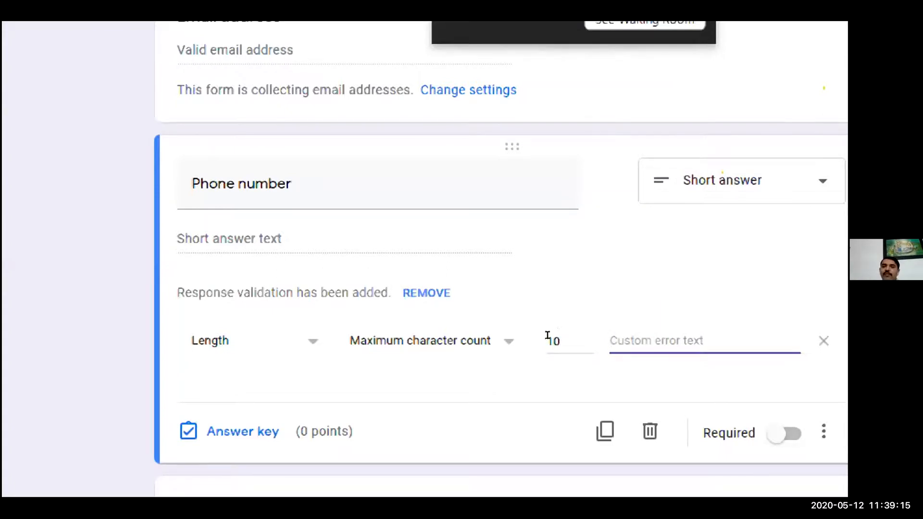
{"action": "type", "text": "No"}
{"action": "key", "text": "BackSpace"}
{"action": "key", "text": "BackSpace"}
{"action": "type", "text": "Enter proper"}
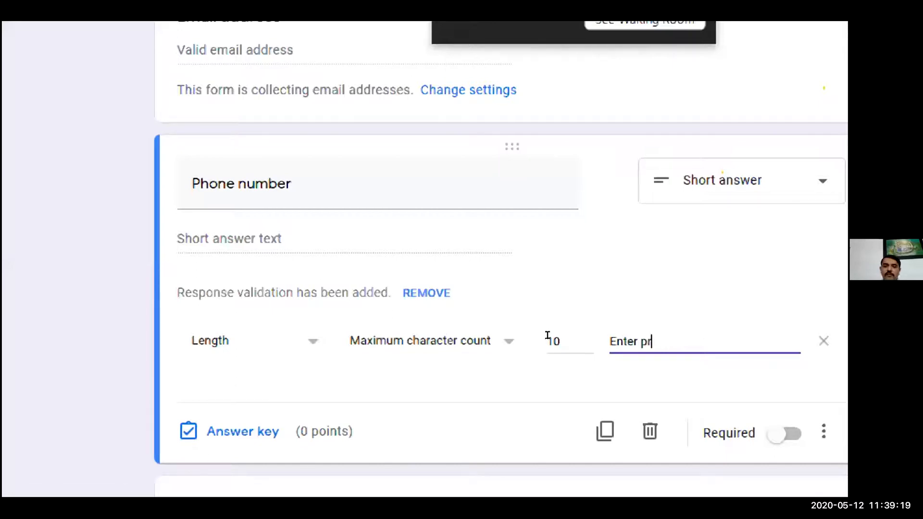
{"action": "type", "text": " phone number"}
{"action": "key", "text": "ctrl+Left"}
{"action": "key", "text": "ctrl+Left"}
{"action": "key", "text": "ctrl+shift+Right"}
{"action": "type", "text": "mobile"}
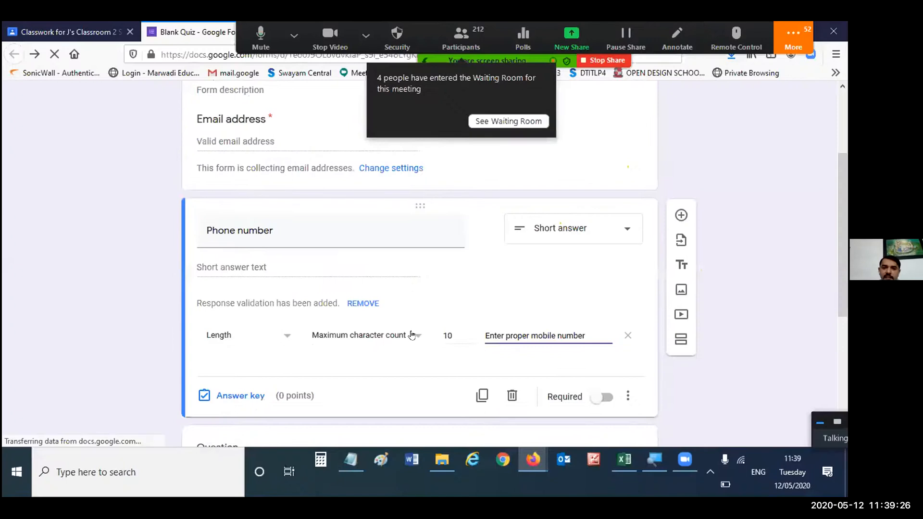
{"action": "left_click", "coordinate": [504, 338]}
{"action": "left_click", "coordinate": [506, 307]}
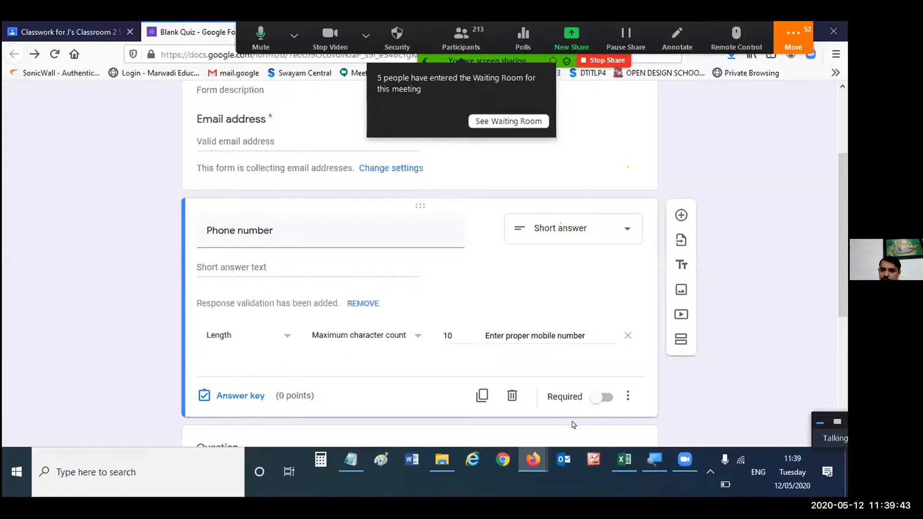
{"action": "left_click", "coordinate": [602, 397]}
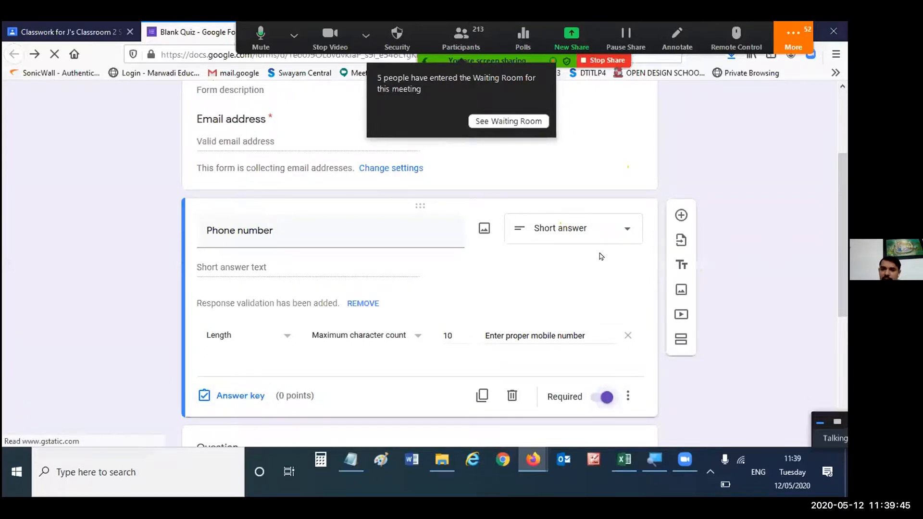
- Delete the blank multiple choice question between the Phone number and social distancing questions
{"action": "scroll", "coordinate": [596, 256], "scroll_direction": "down", "scroll_amount": 3}
{"action": "left_click", "coordinate": [409, 254]}
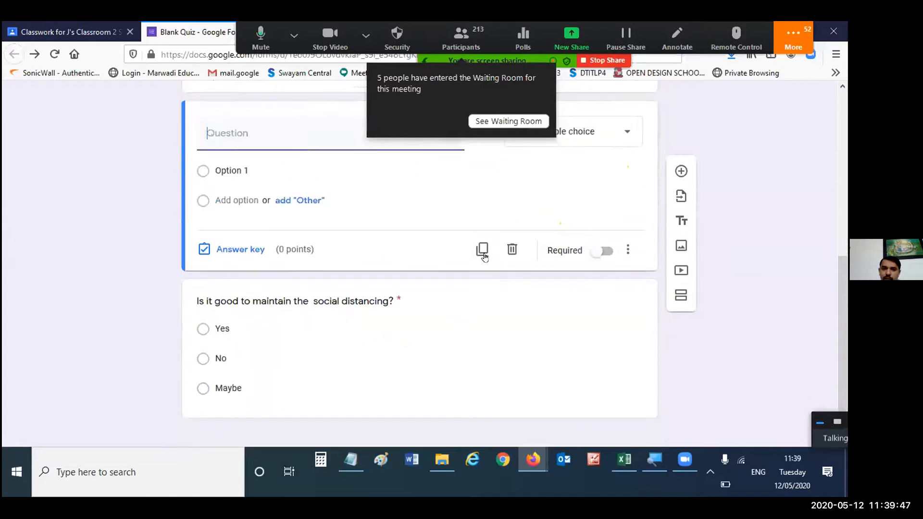
{"action": "scroll", "coordinate": [364, 272], "scroll_direction": "up", "scroll_amount": 4}
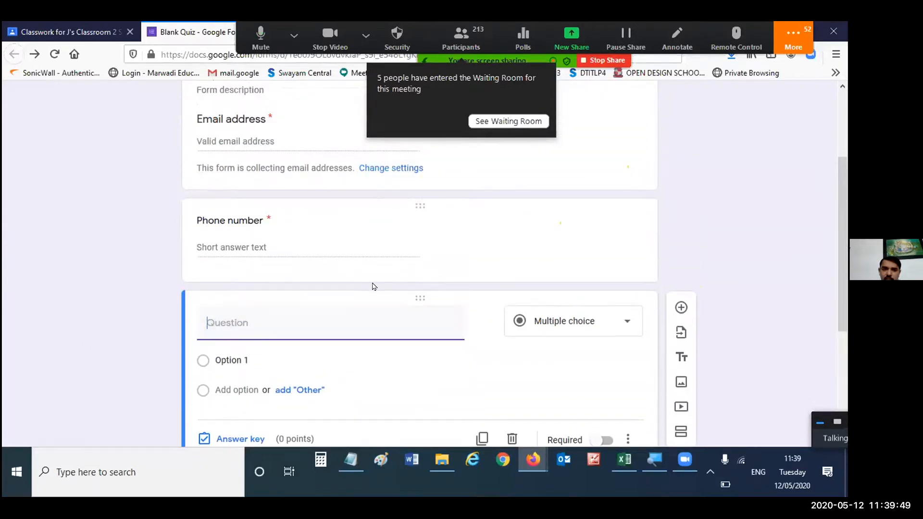
{"action": "scroll", "coordinate": [510, 377], "scroll_direction": "down", "scroll_amount": 1}
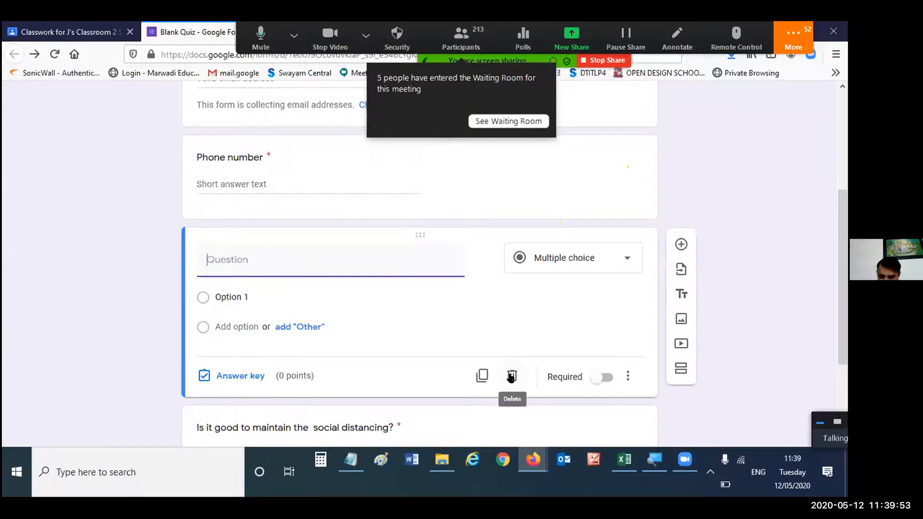
{"action": "left_click", "coordinate": [511, 377]}
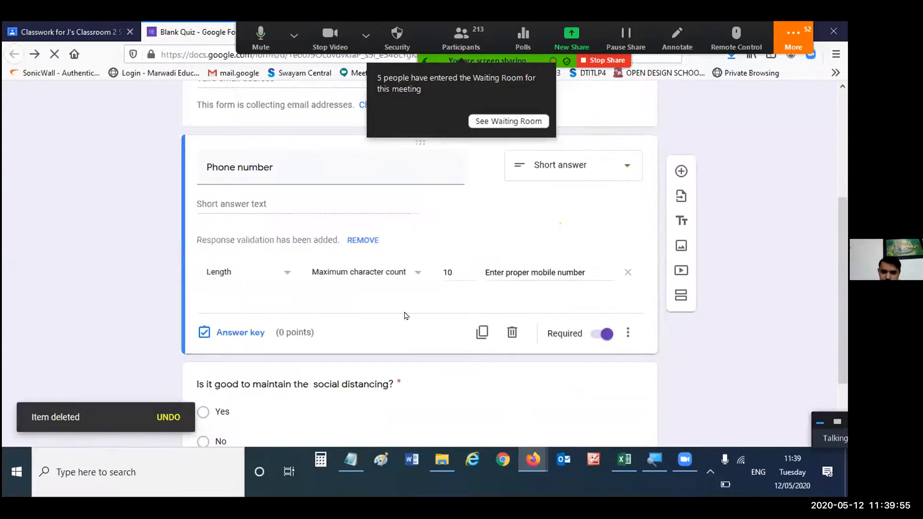
- Review the whole quiz form, from the email address field through the Phone number and social distancing questions
{"action": "scroll", "coordinate": [407, 316], "scroll_direction": "up", "scroll_amount": 4}
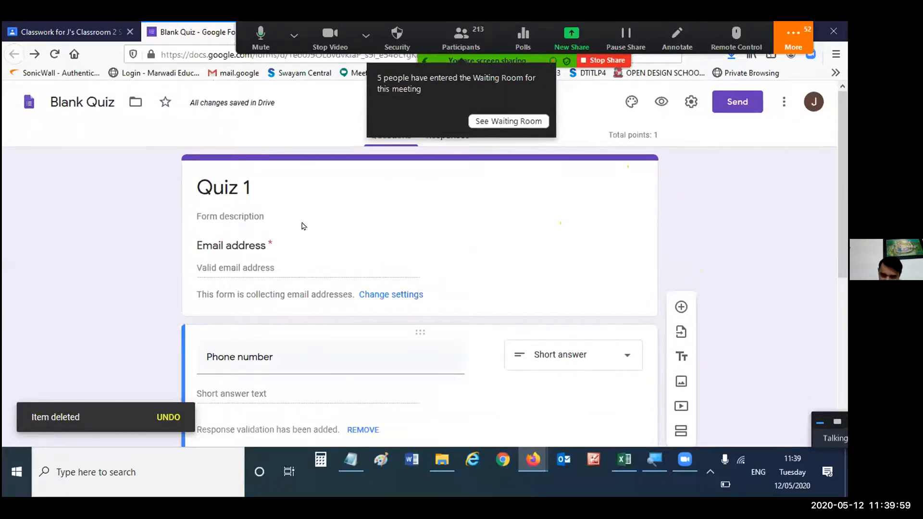
{"action": "scroll", "coordinate": [283, 323], "scroll_direction": "down", "scroll_amount": 1}
{"action": "scroll", "coordinate": [476, 368], "scroll_direction": "down", "scroll_amount": 3}
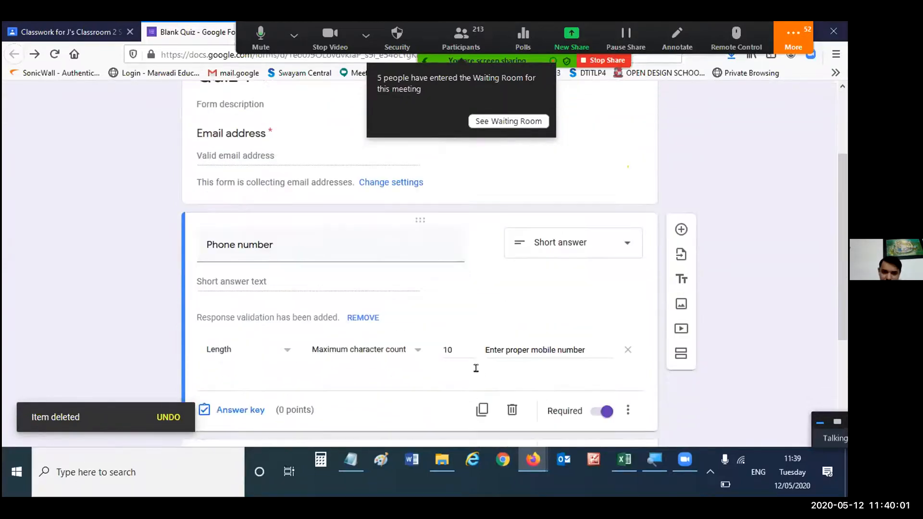
{"action": "scroll", "coordinate": [376, 284], "scroll_direction": "down", "scroll_amount": 2}
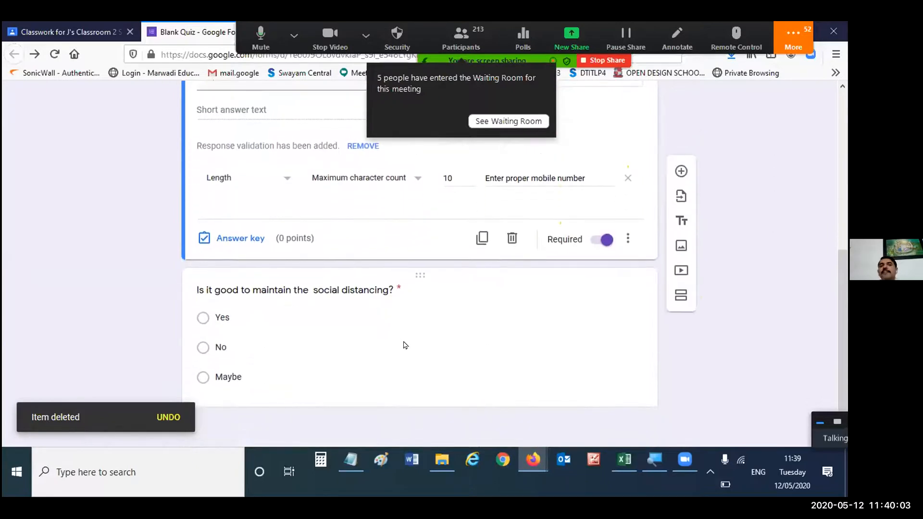
{"action": "scroll", "coordinate": [382, 338], "scroll_direction": "up", "scroll_amount": 6}
{"action": "scroll", "coordinate": [338, 356], "scroll_direction": "down", "scroll_amount": 6}
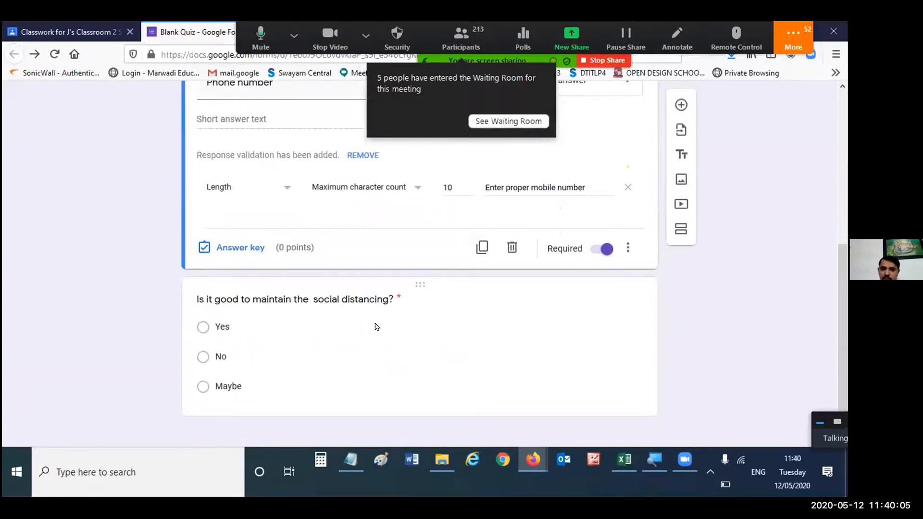
{"action": "scroll", "coordinate": [406, 327], "scroll_direction": "up", "scroll_amount": 5}
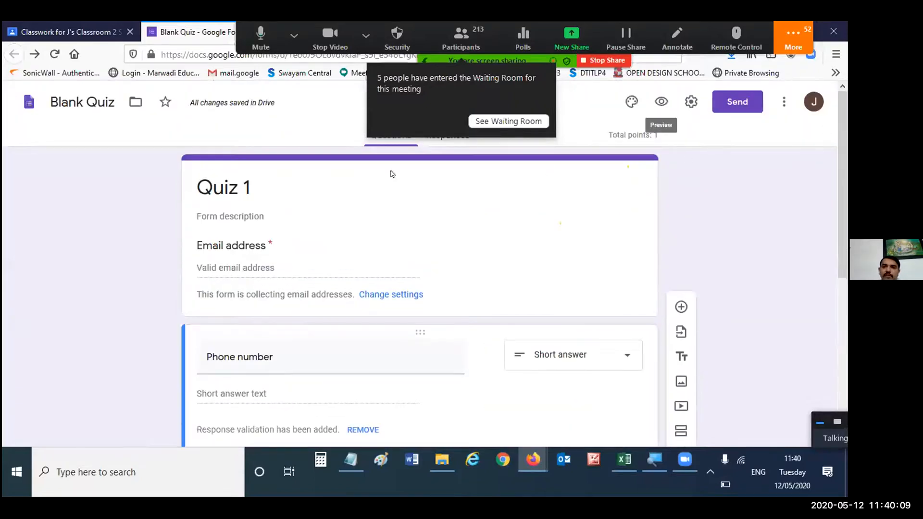
- Rename the form file from its default name to "Quiz 1", matching the form title
{"action": "triple_click", "coordinate": [217, 183]}
{"action": "key", "text": "ctrl+c"}
{"action": "double_click", "coordinate": [84, 102]}
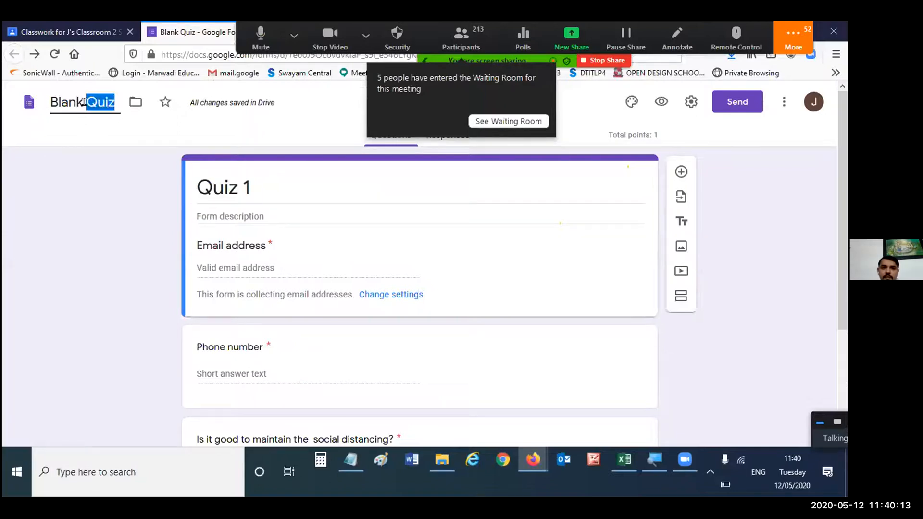
{"action": "triple_click", "coordinate": [55, 93]}
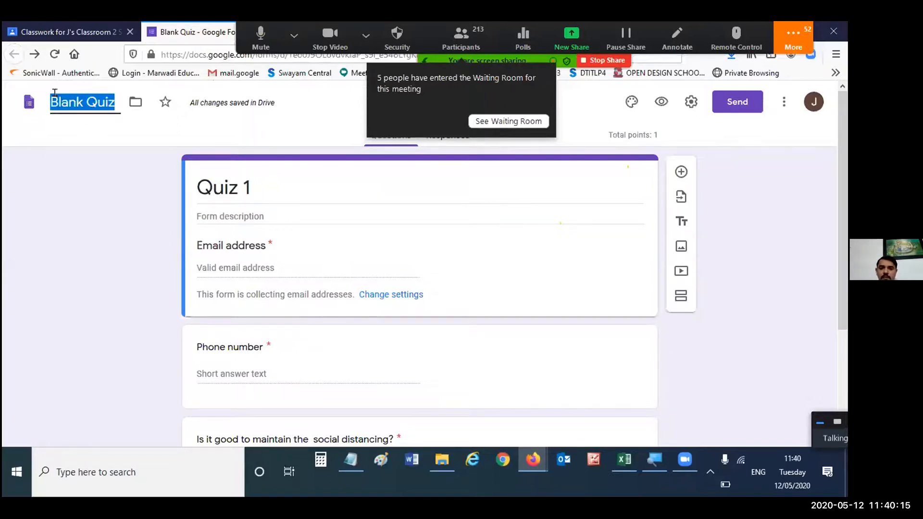
{"action": "key", "text": "ctrl+v"}
{"action": "left_click", "coordinate": [752, 244]}
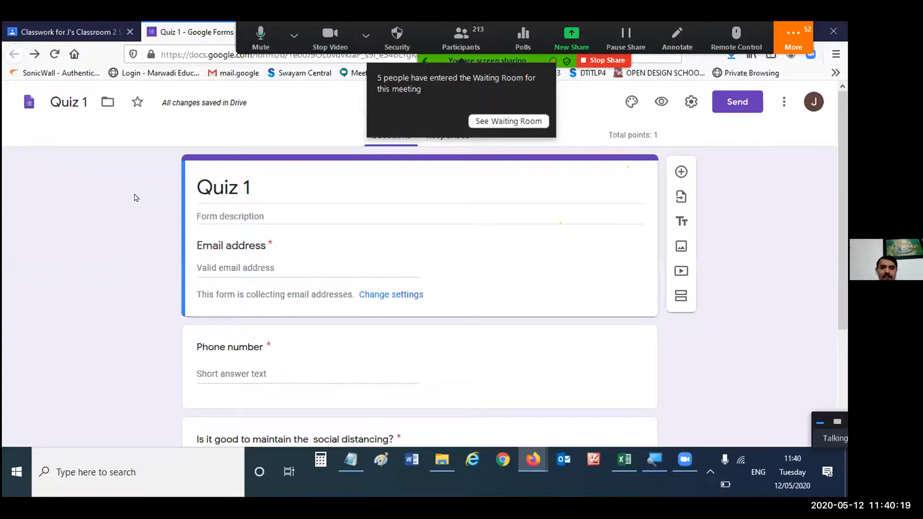
- Look through the form's additional options without choosing any, and close the quiz form to return to the Classroom assignment
{"action": "right_click", "coordinate": [194, 34]}
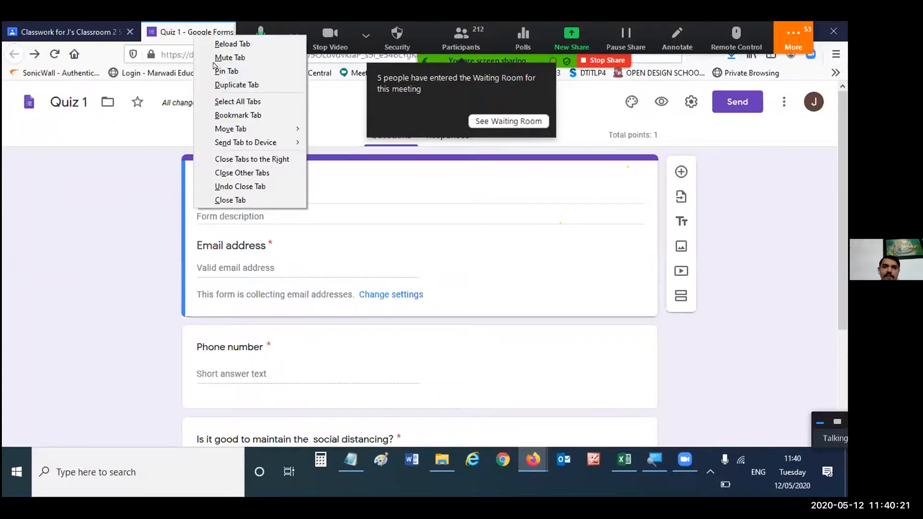
{"action": "left_click", "coordinate": [775, 124]}
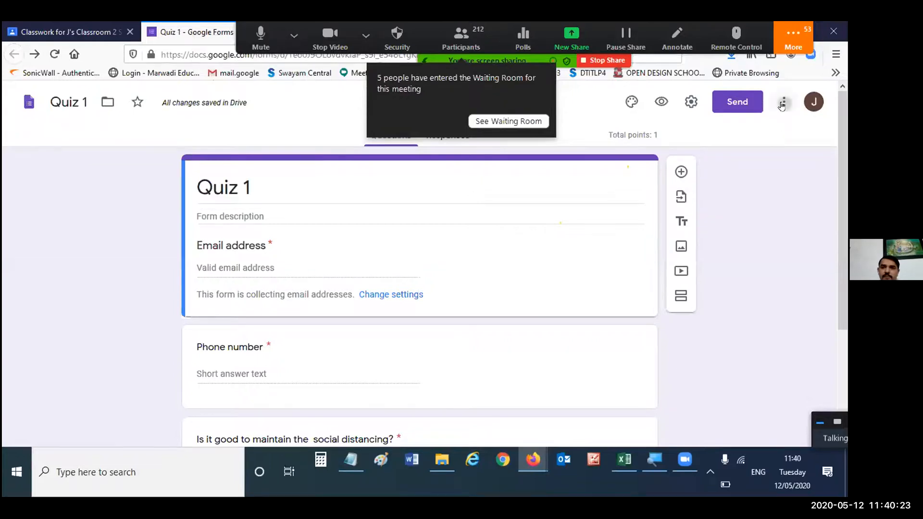
{"action": "left_click", "coordinate": [782, 102]}
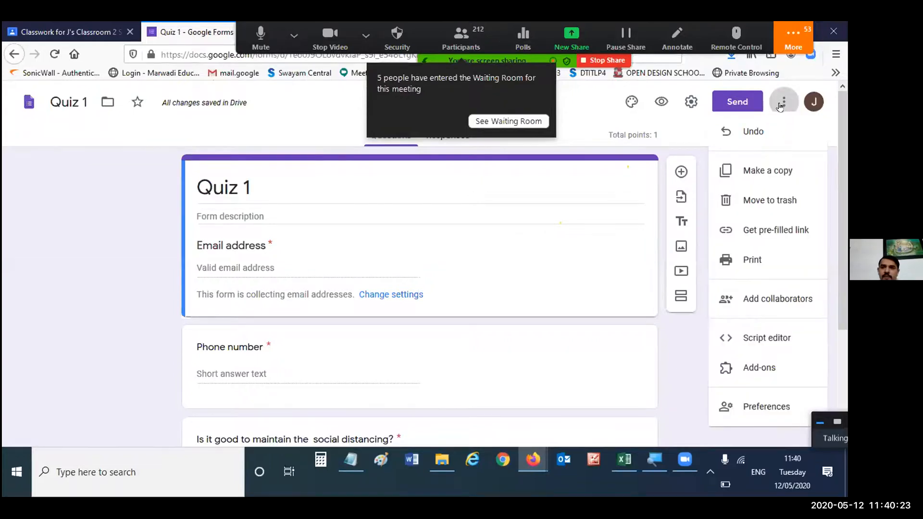
{"action": "left_click", "coordinate": [509, 159]}
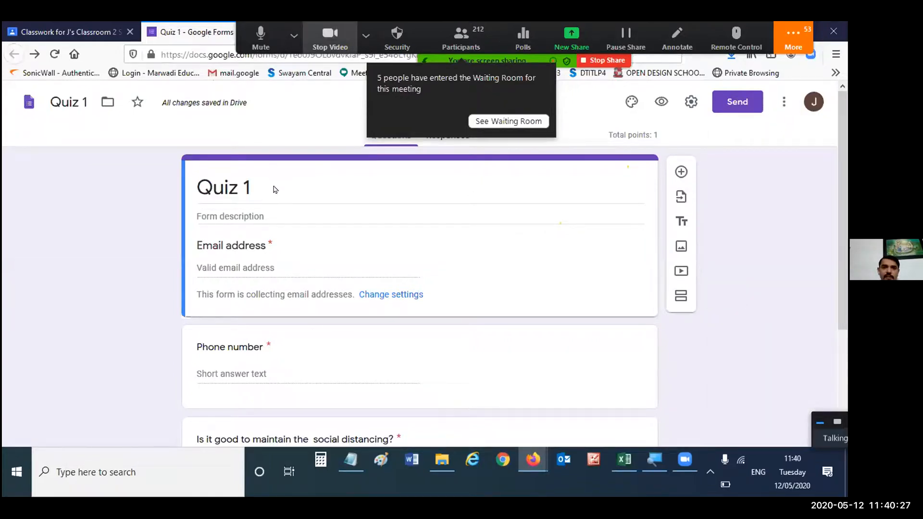
{"action": "right_click", "coordinate": [210, 34]}
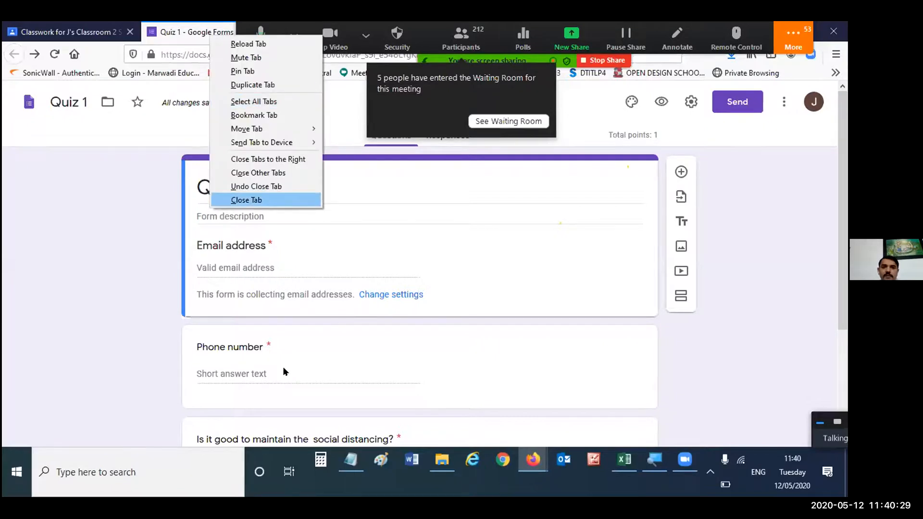
{"action": "key", "text": "Return"}
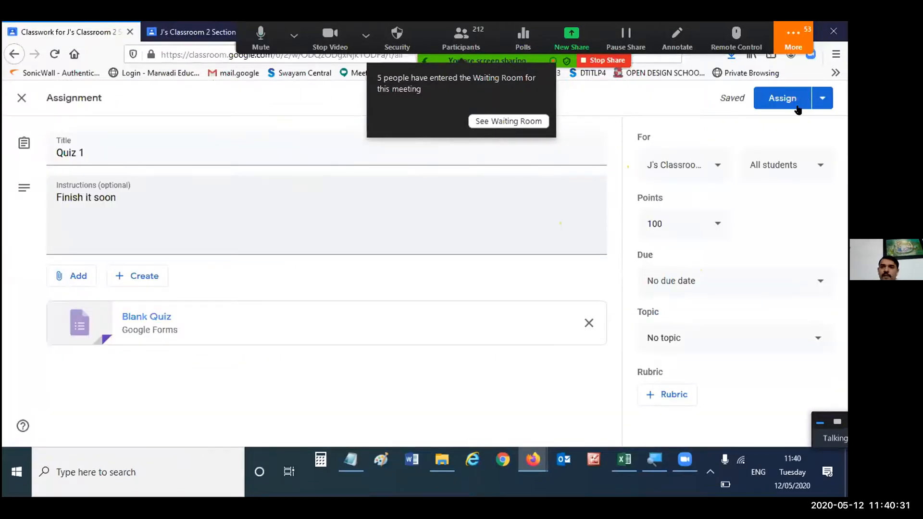
- Save the Quiz 1 assignment as a draft and reopen it from the classwork list for editing
{"action": "left_click", "coordinate": [822, 98]}
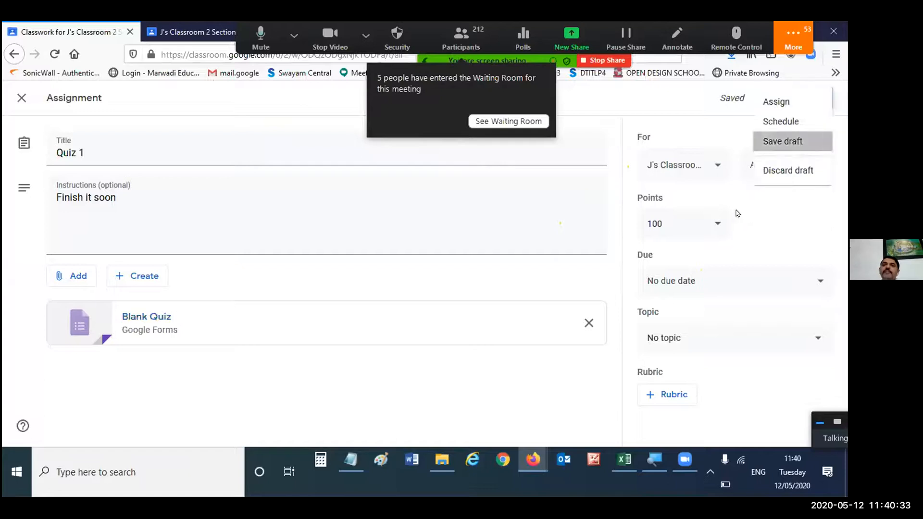
{"action": "left_click", "coordinate": [783, 140]}
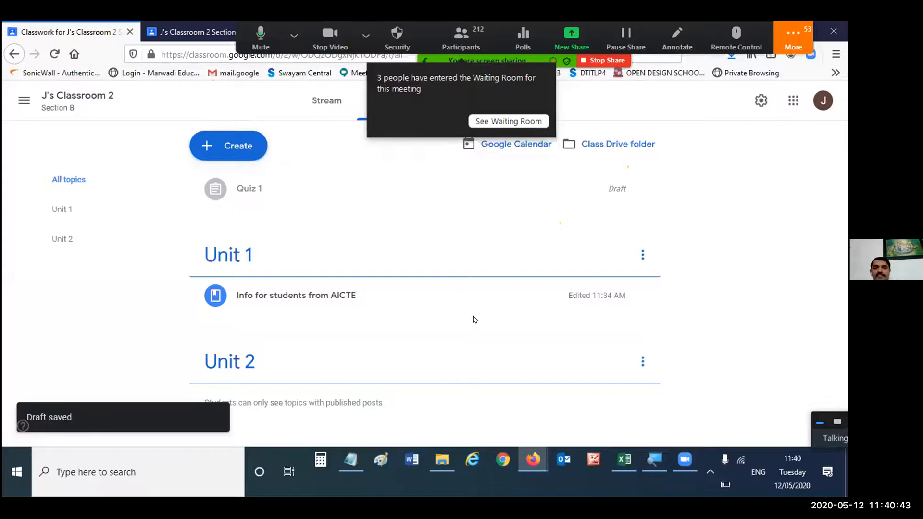
{"action": "left_click", "coordinate": [642, 188]}
{"action": "left_click", "coordinate": [594, 216]}
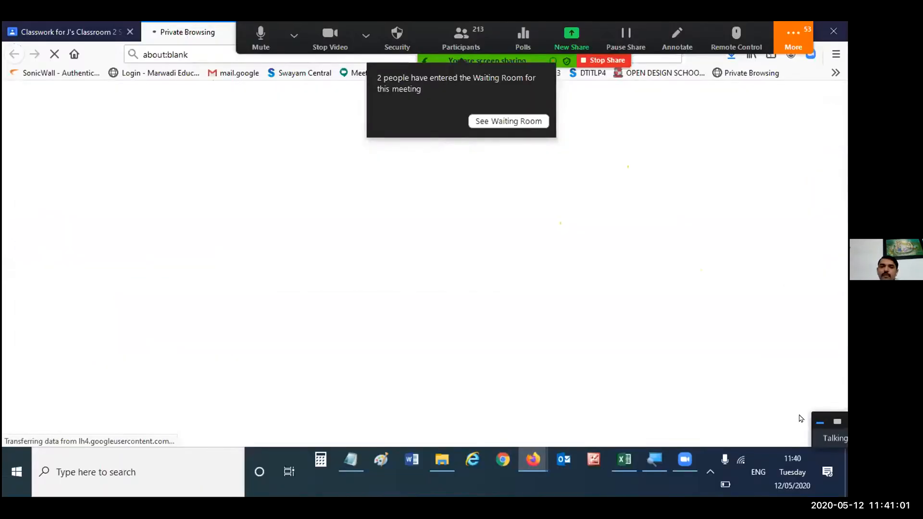
- Return to the Quiz 1 assignment draft and set its points to 10
{"action": "key", "text": "ctrl+Tab"}
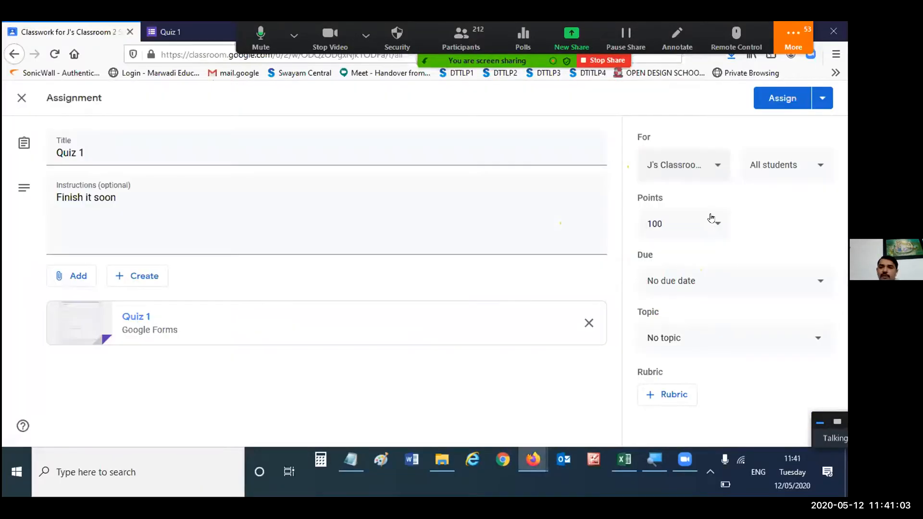
{"action": "left_click_drag", "start_coordinate": [672, 231], "coordinate": [626, 219]}
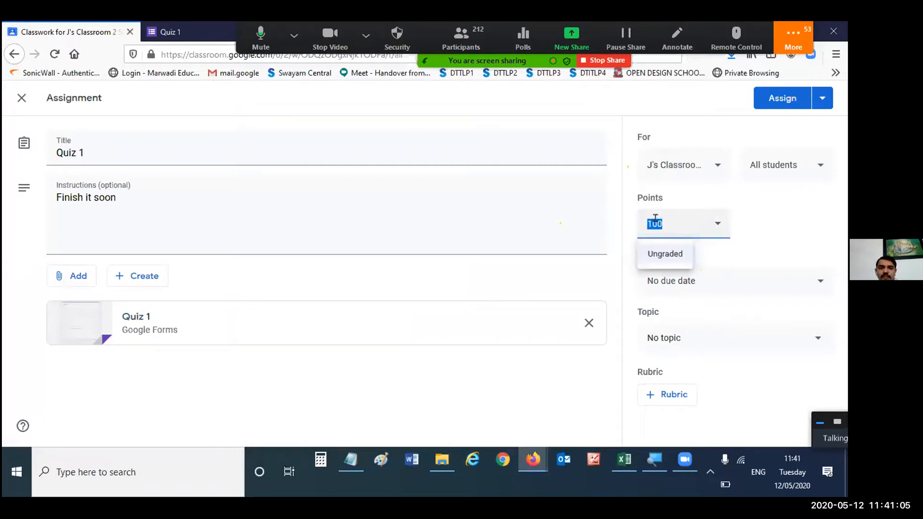
{"action": "type", "text": "10"}
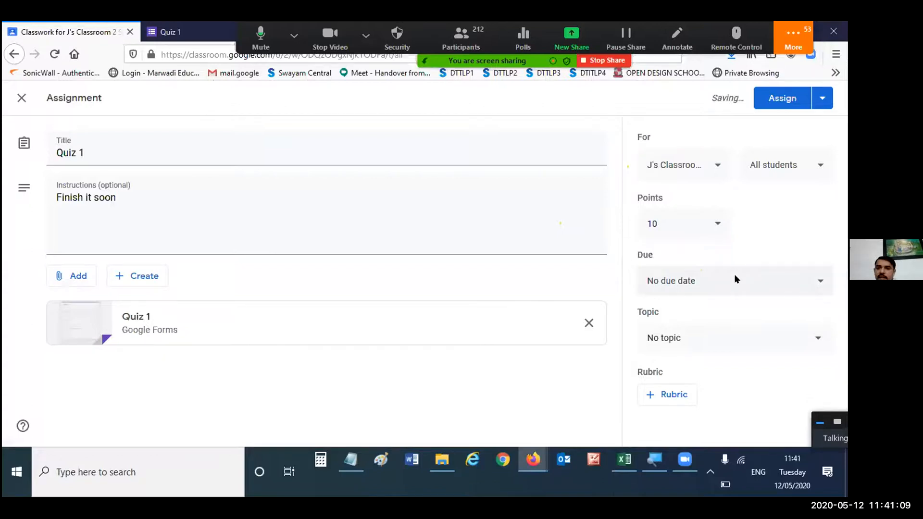
- Set the due date to May 13, 2020 at 11:59 PM and file the assignment under the Unit 1 topic
{"action": "left_click", "coordinate": [734, 277]}
{"action": "left_click", "coordinate": [738, 329]}
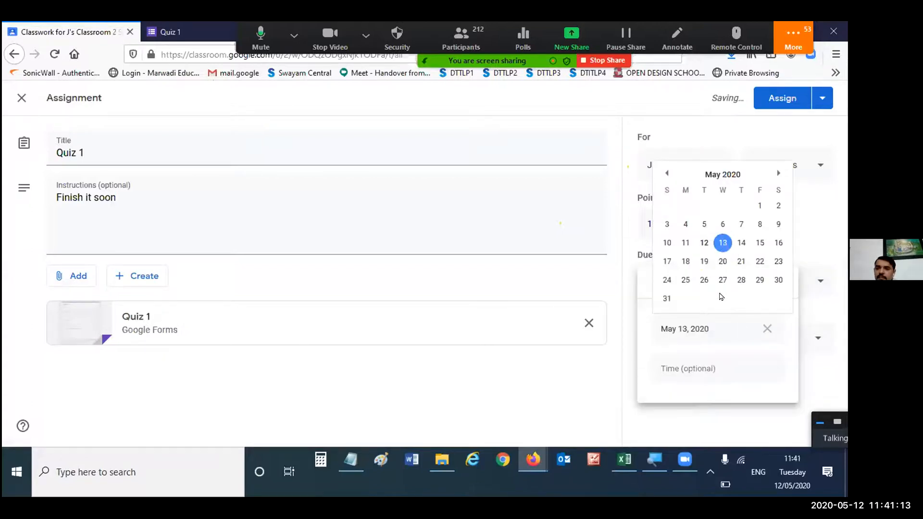
{"action": "left_click", "coordinate": [713, 359]}
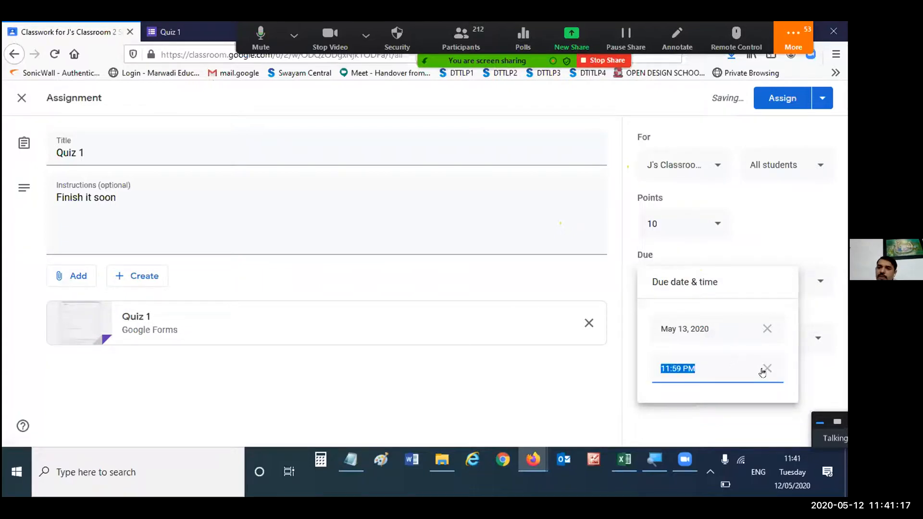
{"action": "left_click", "coordinate": [796, 247]}
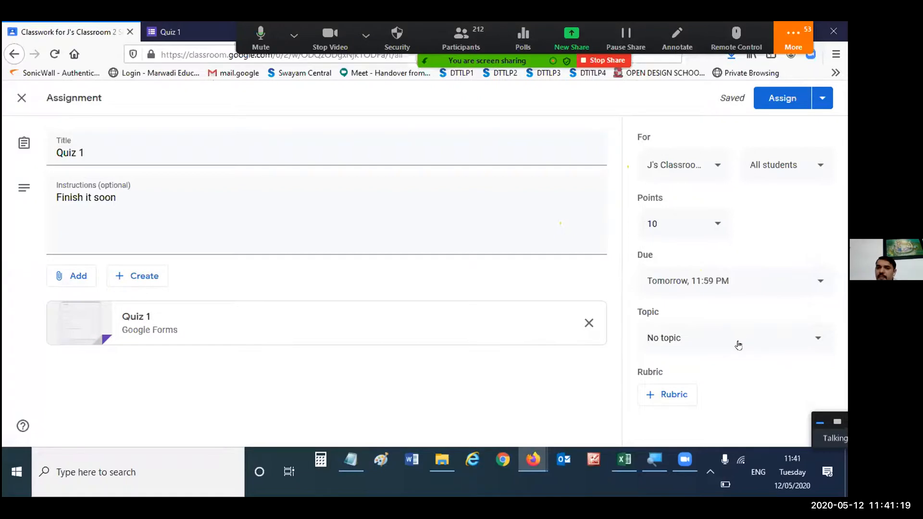
{"action": "left_click", "coordinate": [738, 345]}
{"action": "left_click", "coordinate": [688, 384]}
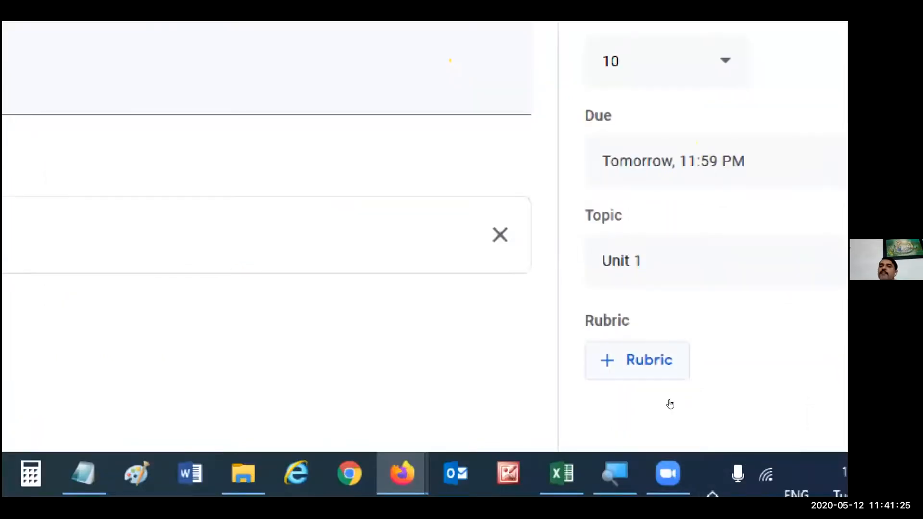
- Look through a new rubric's scoring, criterion and level fields, and discard the blank rubric
{"action": "left_click", "coordinate": [670, 404]}
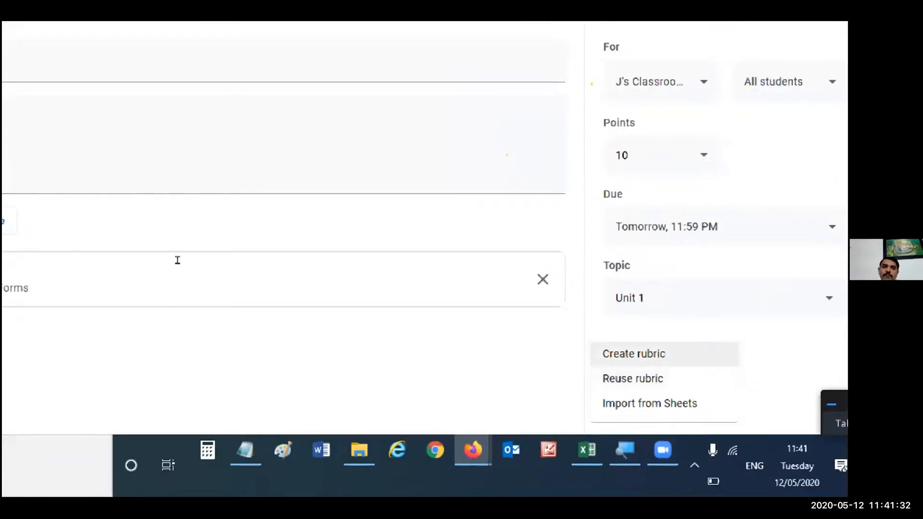
{"action": "scroll", "coordinate": [177, 253], "scroll_direction": "down", "scroll_amount": 3}
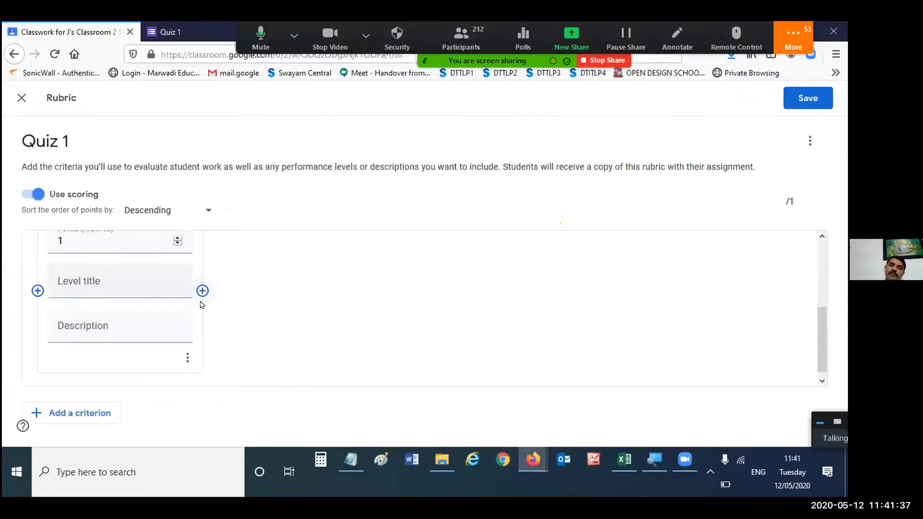
{"action": "scroll", "coordinate": [137, 302], "scroll_direction": "up", "scroll_amount": 1}
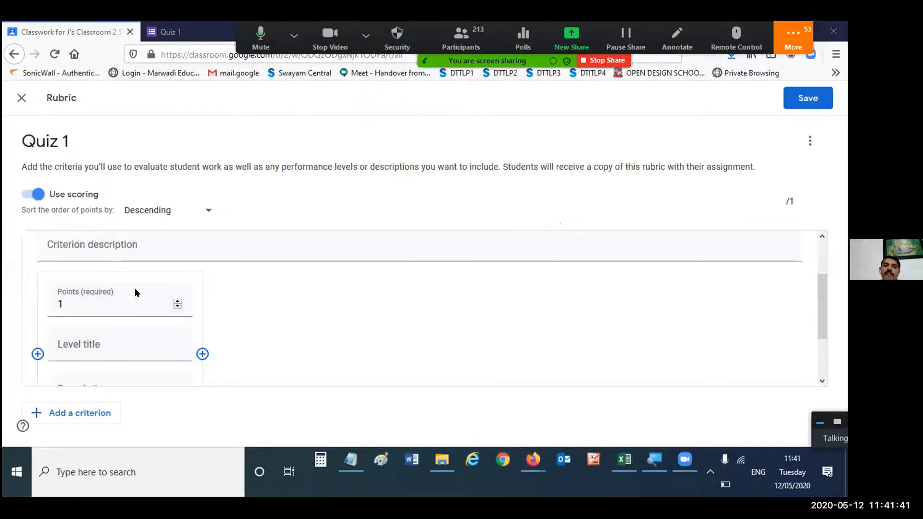
{"action": "scroll", "coordinate": [118, 262], "scroll_direction": "up", "scroll_amount": 1}
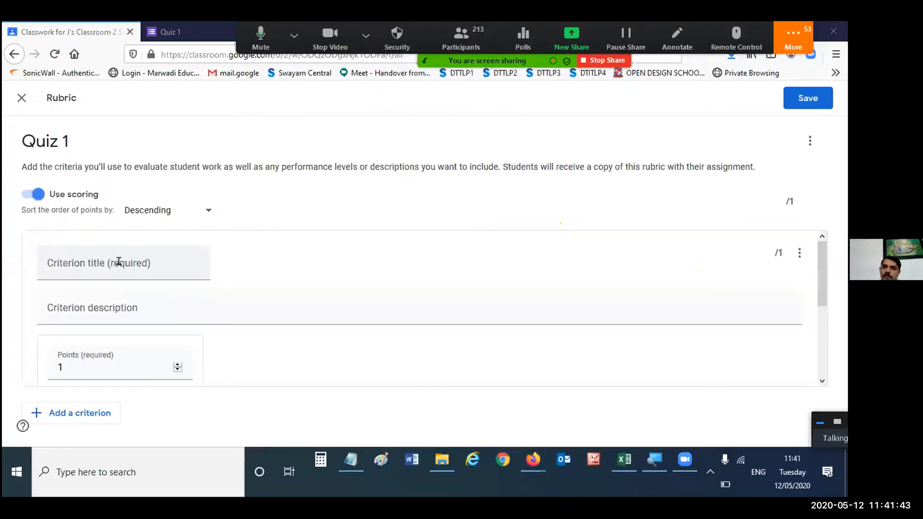
{"action": "scroll", "coordinate": [341, 296], "scroll_direction": "down", "scroll_amount": 2}
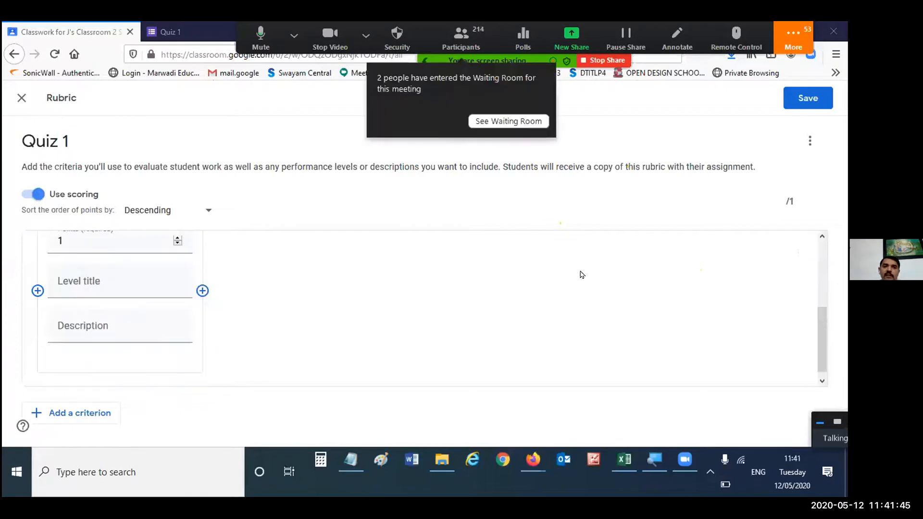
{"action": "left_click", "coordinate": [810, 141]}
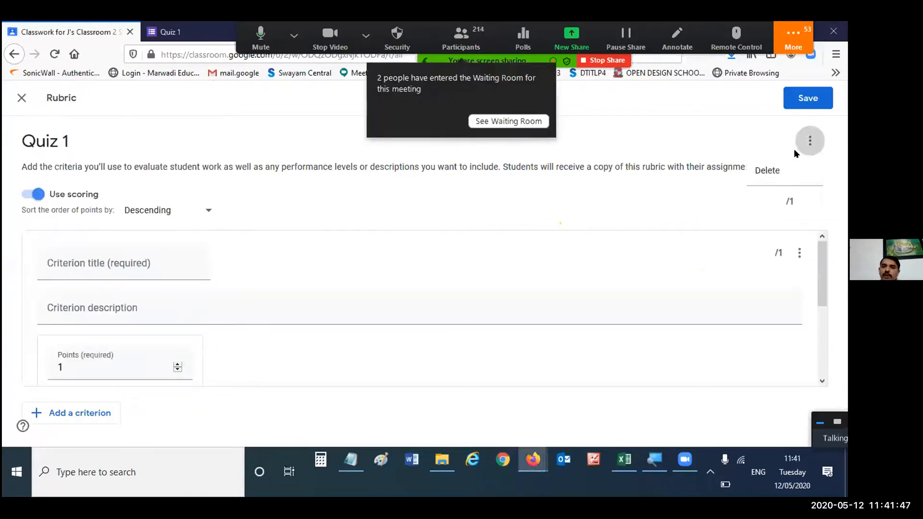
{"action": "left_click", "coordinate": [781, 172]}
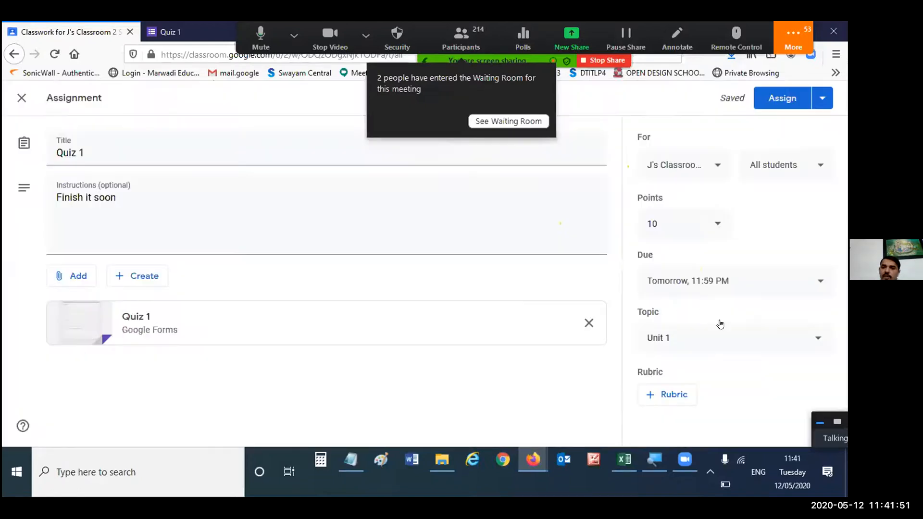
- Preview and cancel the assign confirmation, and look through the class choices and the list of students for the assignment
{"action": "left_click", "coordinate": [773, 96]}
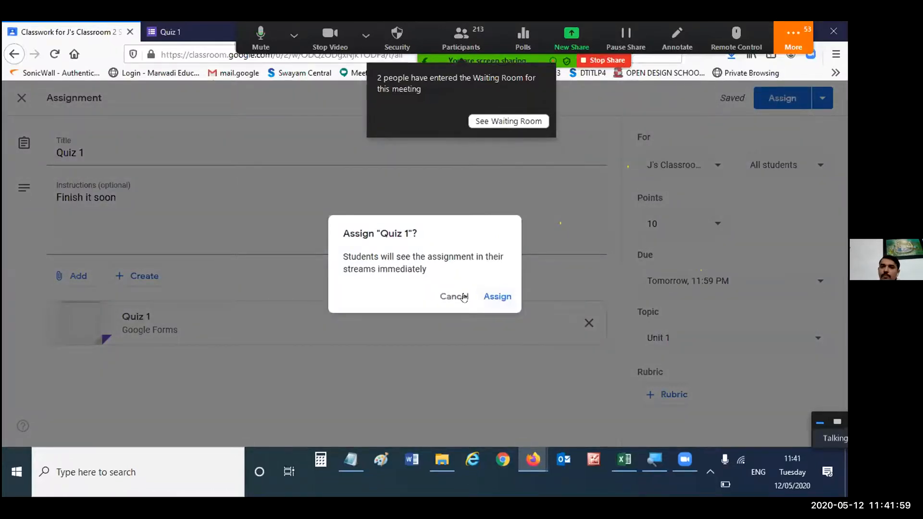
{"action": "left_click", "coordinate": [673, 161]}
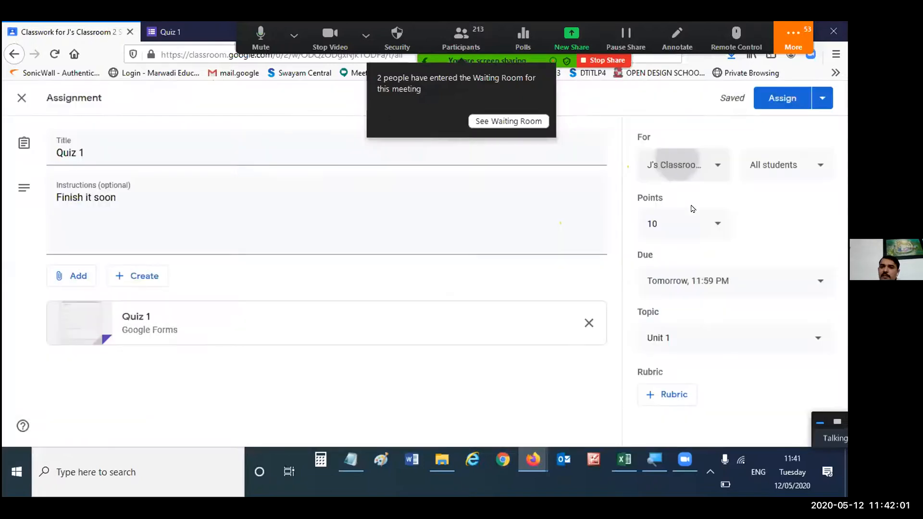
{"action": "left_click", "coordinate": [814, 166]}
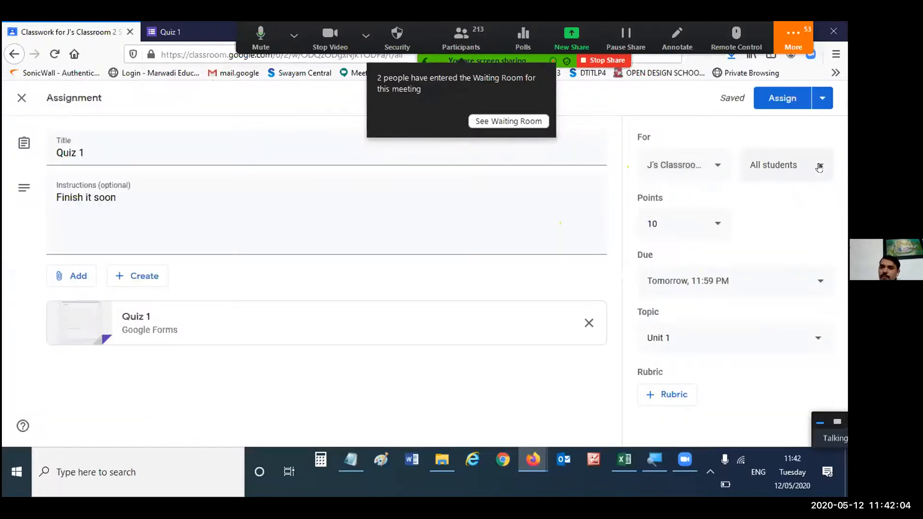
{"action": "left_click", "coordinate": [784, 182]}
{"action": "left_click_drag", "start_coordinate": [836, 256], "coordinate": [823, 381]}
{"action": "scroll", "coordinate": [825, 318], "scroll_direction": "up", "scroll_amount": 15}
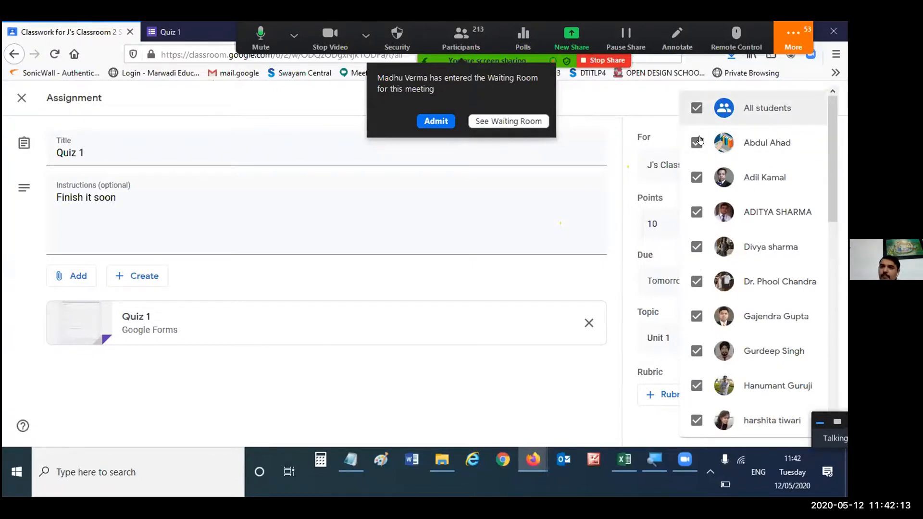
- Try limiting the assignment to the first six students in the list, and switch back to All students
{"action": "left_click", "coordinate": [699, 140]}
{"action": "left_click", "coordinate": [693, 176]}
{"action": "left_click", "coordinate": [692, 224]}
{"action": "left_click", "coordinate": [694, 246]}
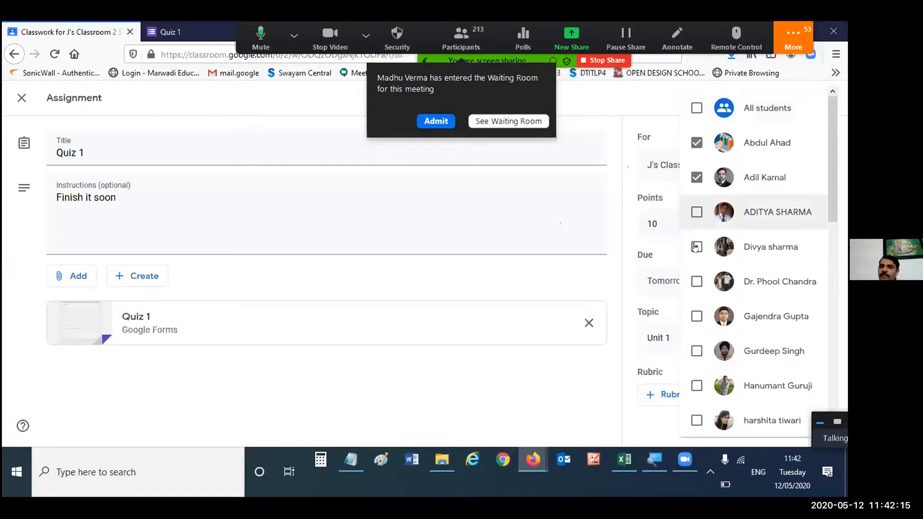
{"action": "left_click", "coordinate": [692, 284]}
{"action": "left_click", "coordinate": [700, 319]}
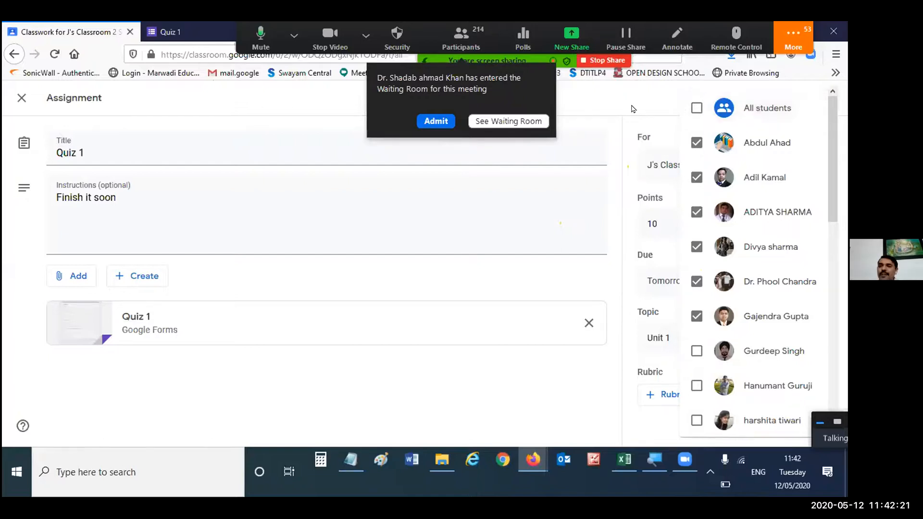
{"action": "left_click", "coordinate": [696, 107]}
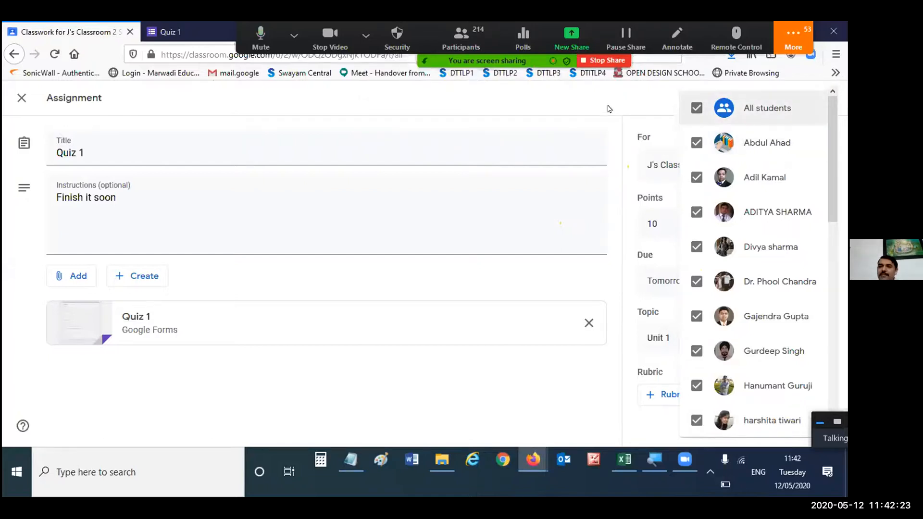
{"action": "left_click", "coordinate": [652, 99]}
- Assign Quiz 1 to all students and close the browser tab holding the quiz form
{"action": "left_click", "coordinate": [782, 98]}
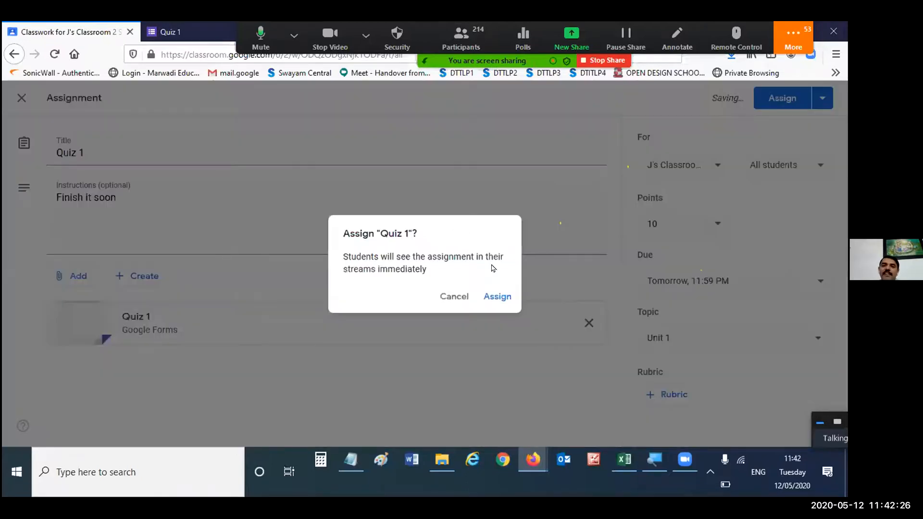
{"action": "left_click", "coordinate": [500, 296]}
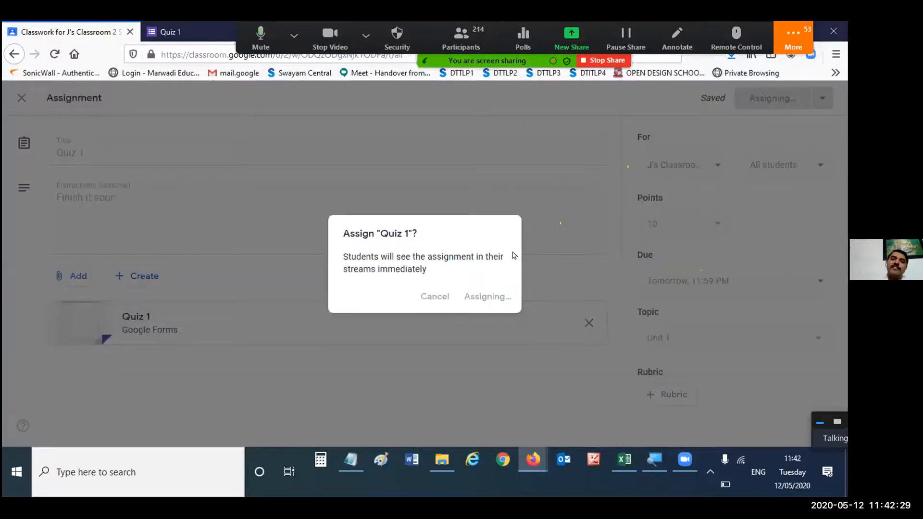
{"action": "right_click", "coordinate": [165, 32]}
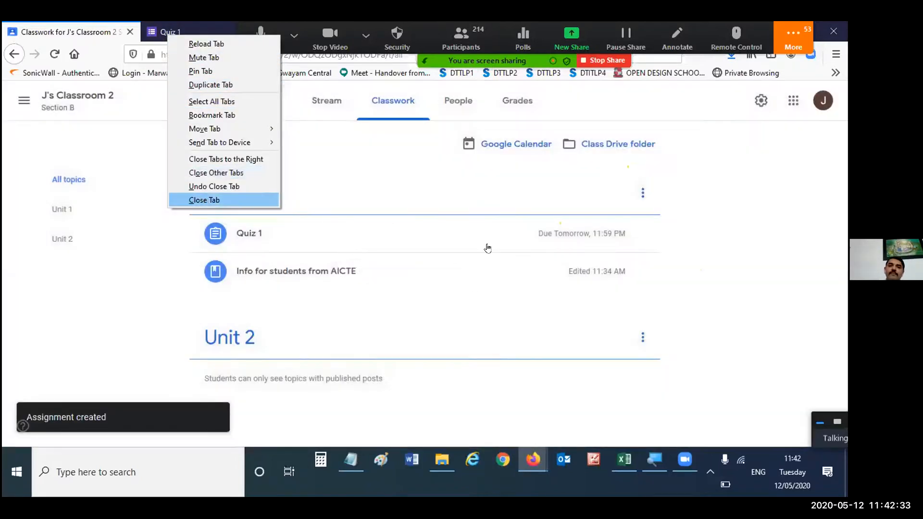
{"action": "left_click", "coordinate": [204, 200]}
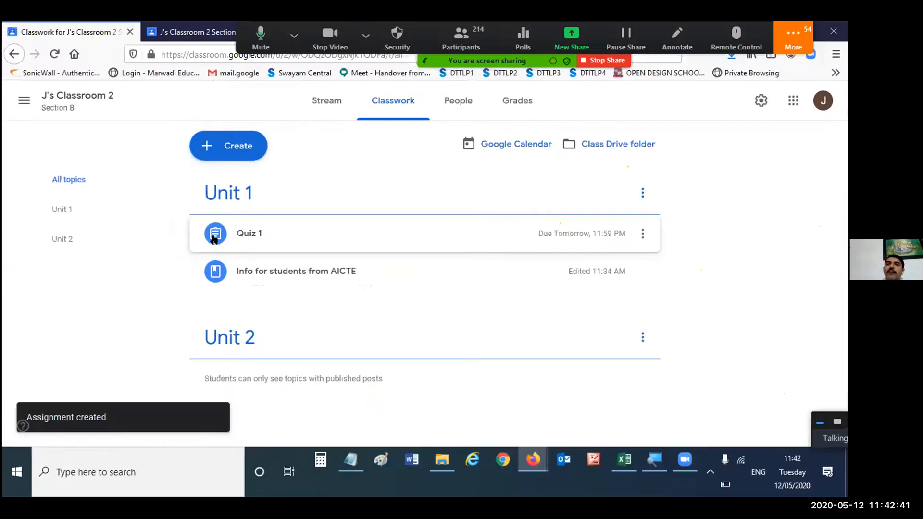
- Check the Quiz 1 post on the teacher's Stream, and load the updated Stream in the student's view of the class
{"action": "left_click", "coordinate": [353, 114]}
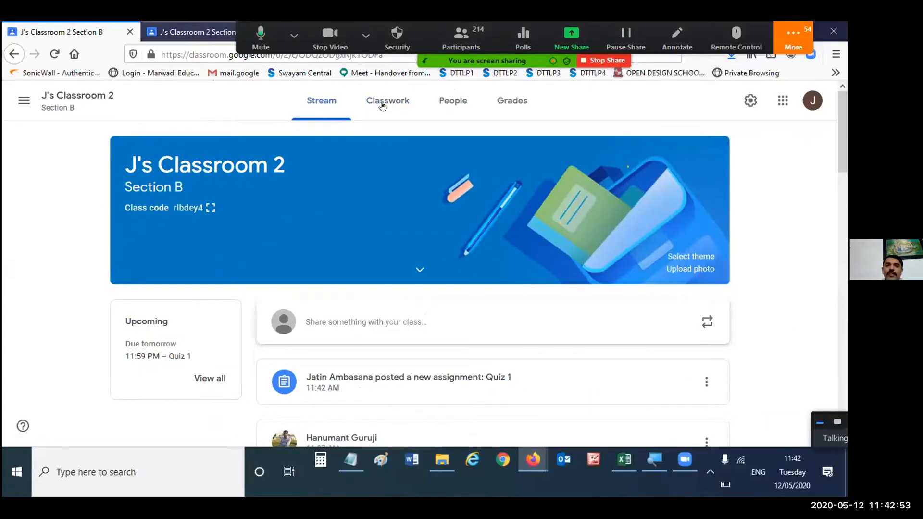
{"action": "key", "text": "ctrl+Tab"}
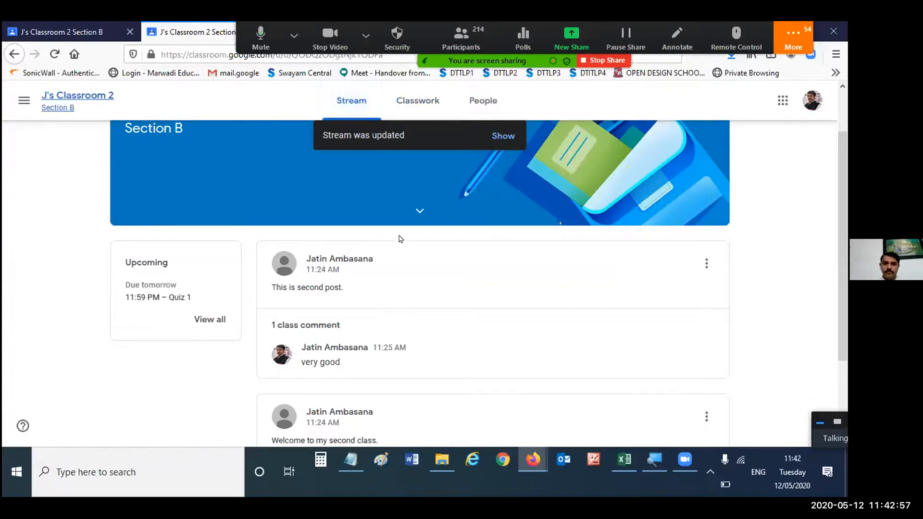
{"action": "left_click", "coordinate": [506, 137]}
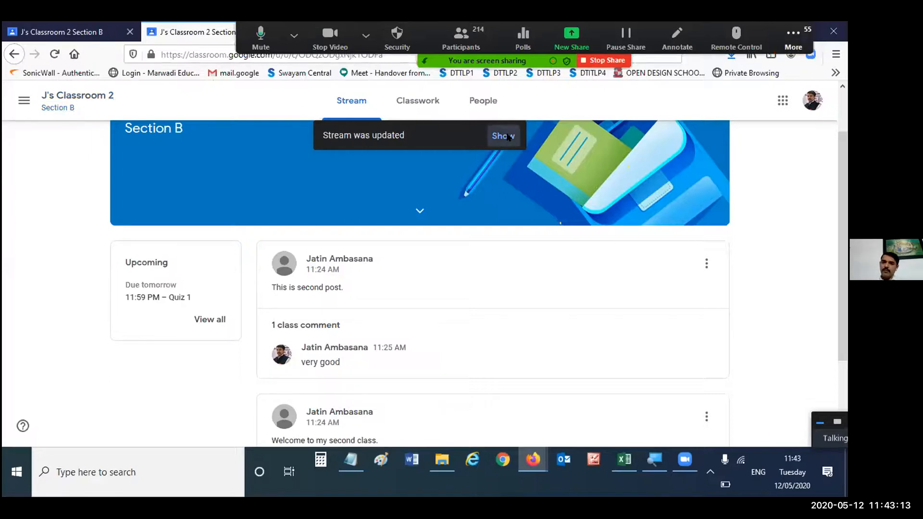
{"action": "scroll", "coordinate": [622, 287], "scroll_direction": "down", "scroll_amount": 4}
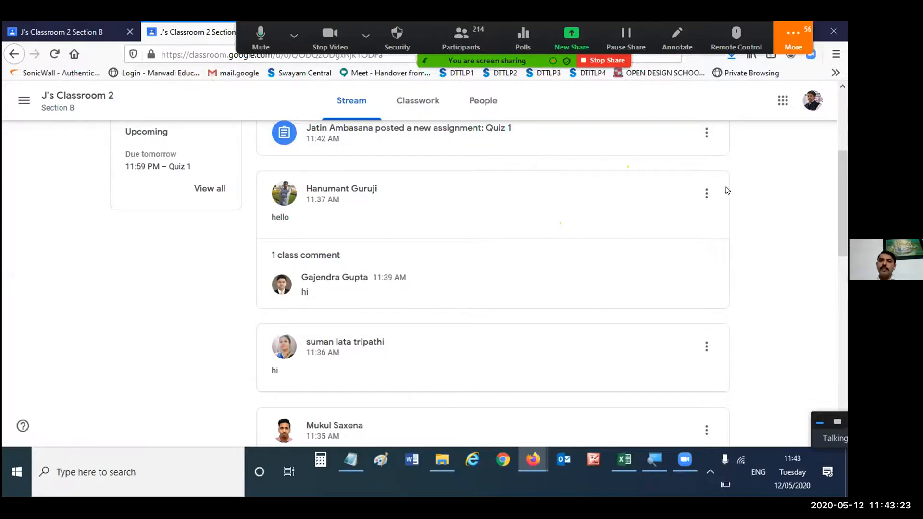
- Look at the options a student has on the "hello" post, and browse the older Stream posts
{"action": "left_click", "coordinate": [707, 194]}
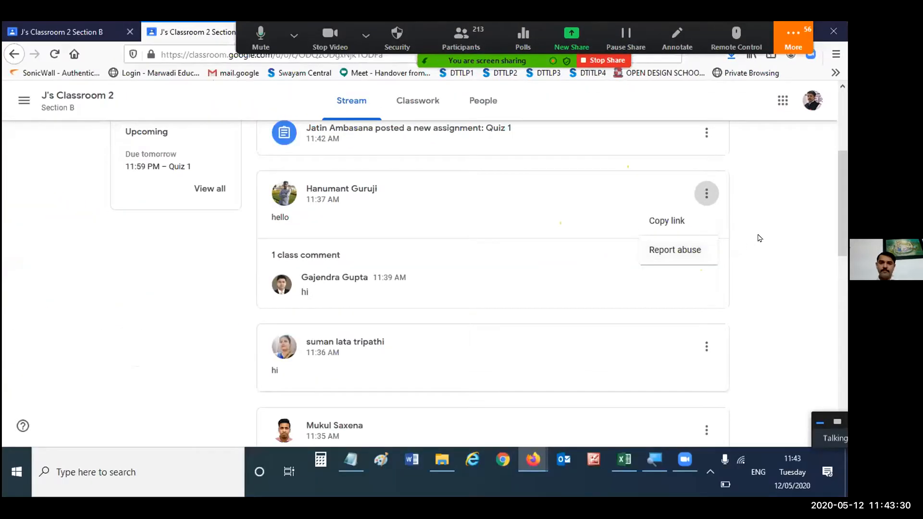
{"action": "left_click", "coordinate": [758, 235]}
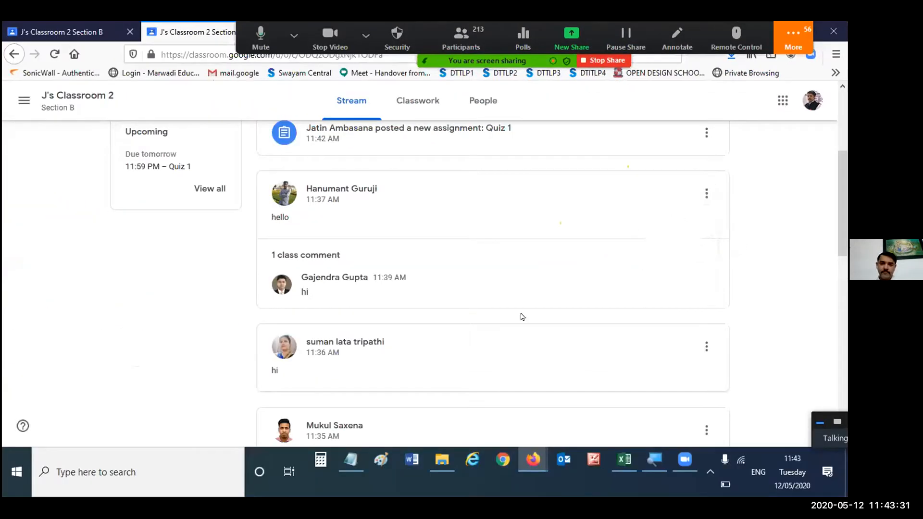
{"action": "scroll", "coordinate": [464, 296], "scroll_direction": "down", "scroll_amount": 5}
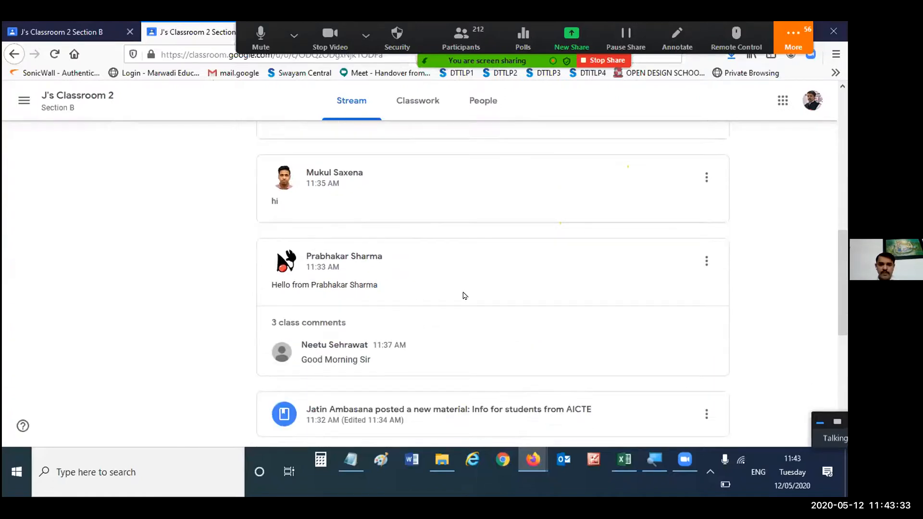
- Open the student's To-do list, discarding the unsaved changes, and look through the pending and completed work for all classes
{"action": "scroll", "coordinate": [465, 294], "scroll_direction": "down", "scroll_amount": 5}
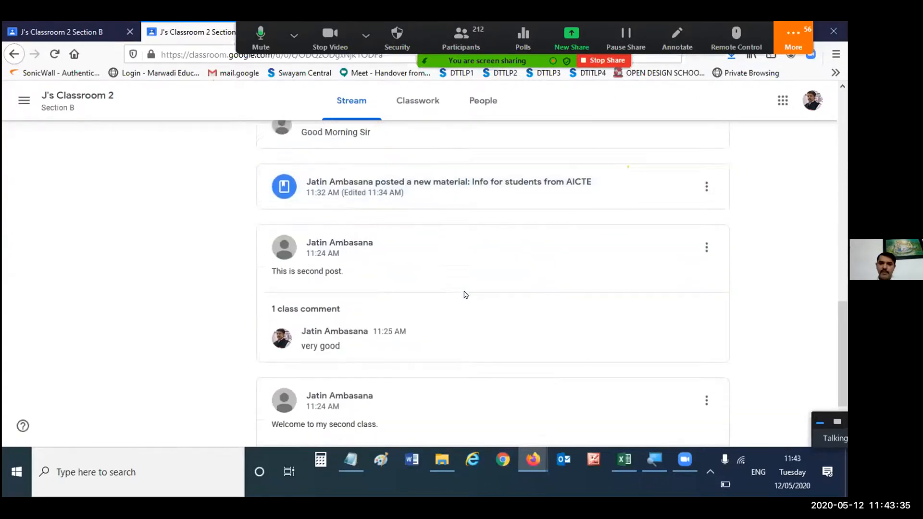
{"action": "scroll", "coordinate": [469, 291], "scroll_direction": "up", "scroll_amount": 6}
{"action": "scroll", "coordinate": [468, 289], "scroll_direction": "up", "scroll_amount": 5}
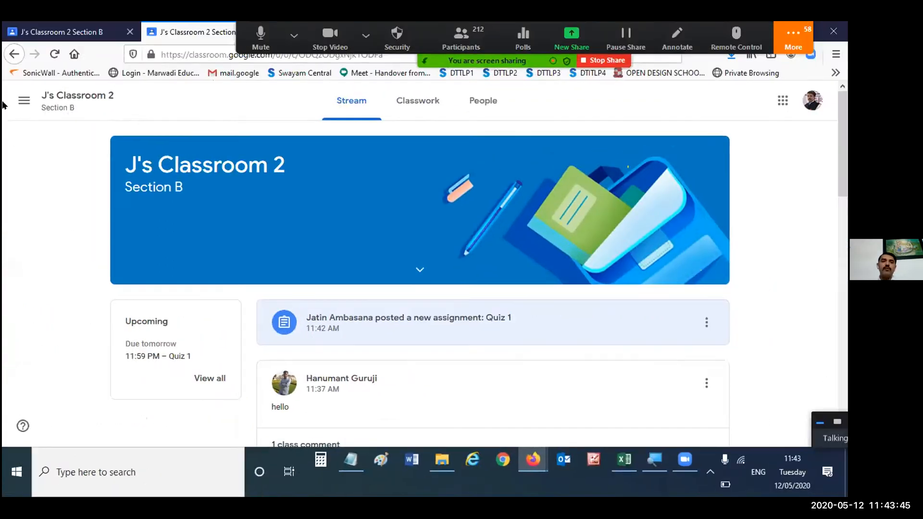
{"action": "left_click", "coordinate": [24, 100]}
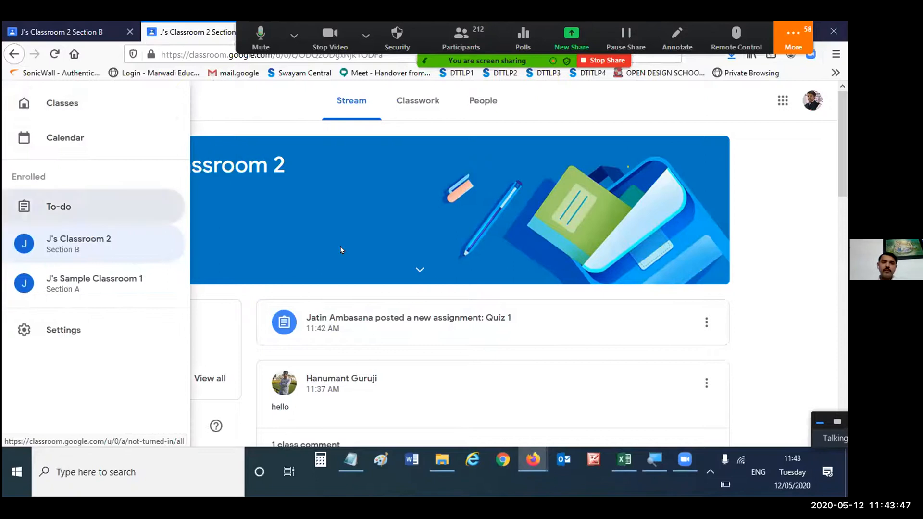
{"action": "left_click", "coordinate": [80, 206]}
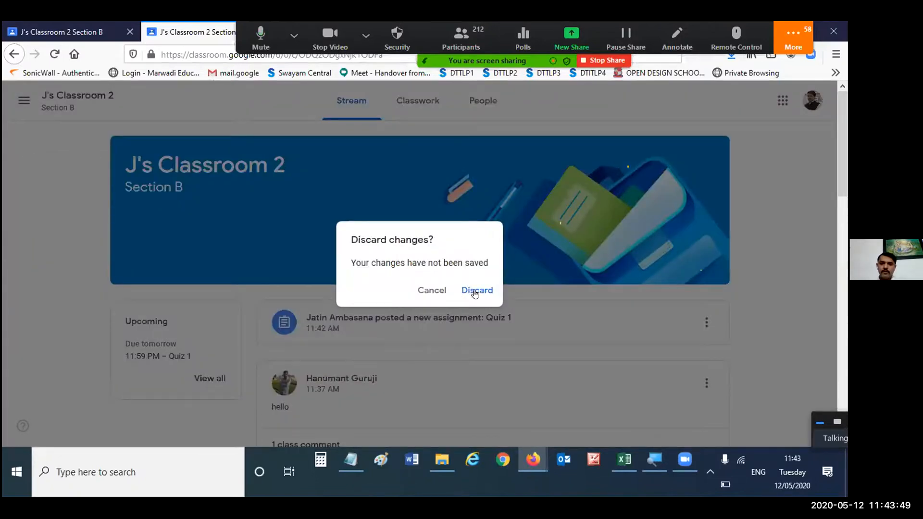
{"action": "left_click", "coordinate": [475, 293]}
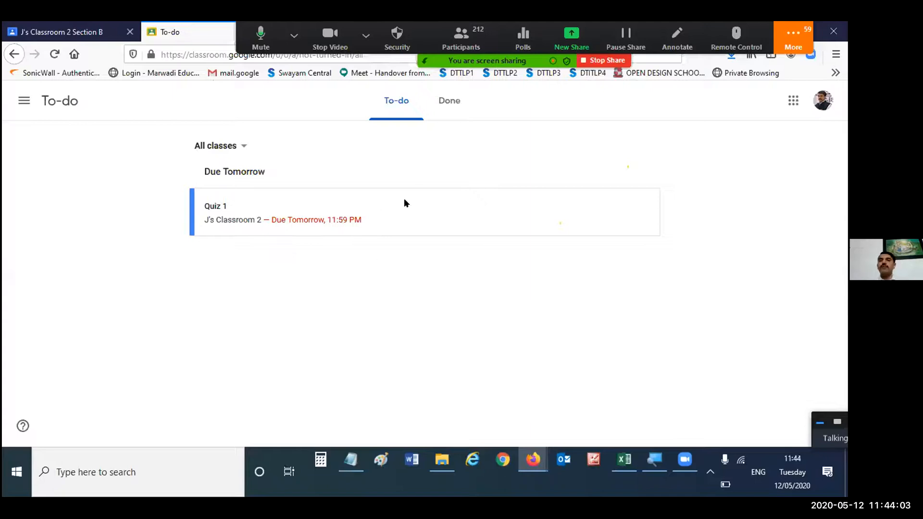
{"action": "left_click", "coordinate": [449, 101]}
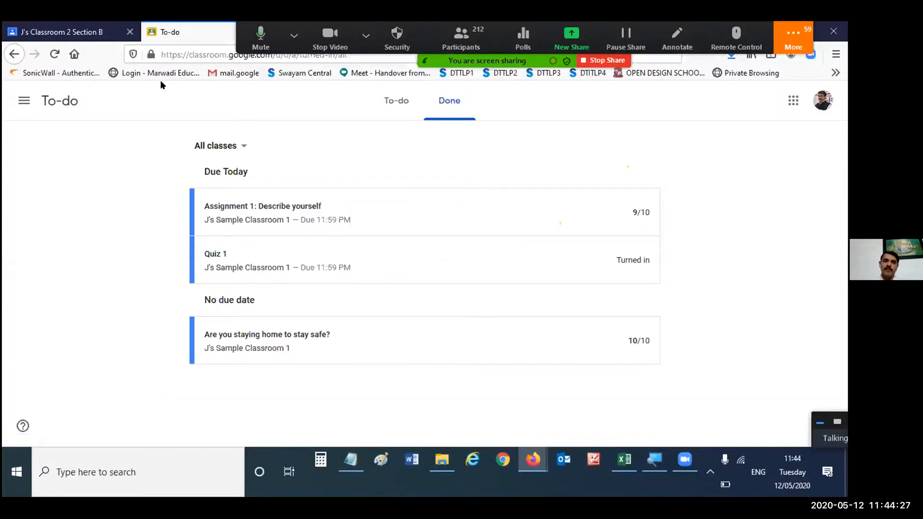
{"action": "left_click", "coordinate": [374, 104]}
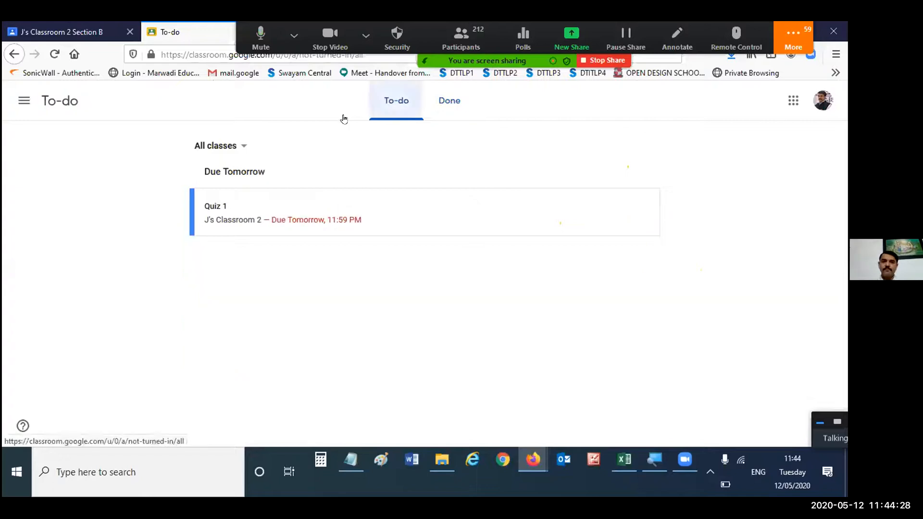
- Return to J's Classroom 2 and open Quiz 1 as a student to examine its points, due date and work status
{"action": "left_click", "coordinate": [24, 100]}
{"action": "left_click", "coordinate": [77, 112]}
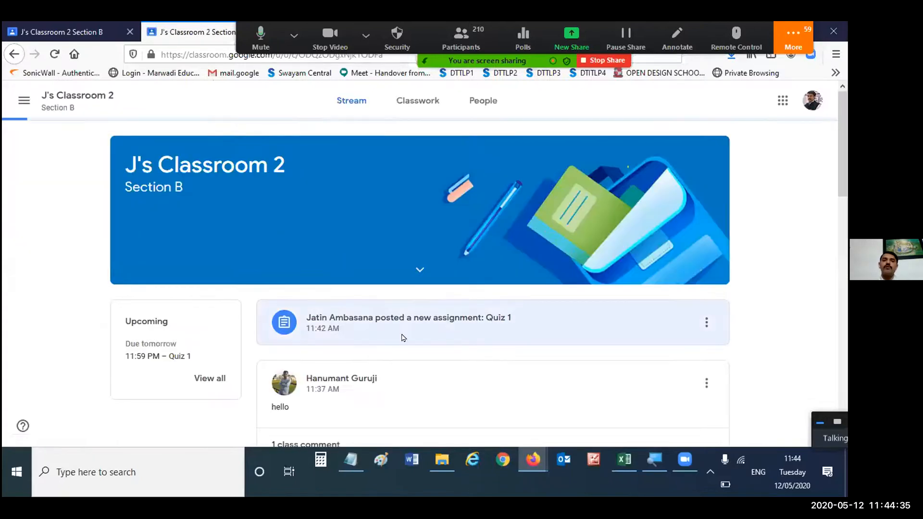
{"action": "left_click", "coordinate": [465, 332]}
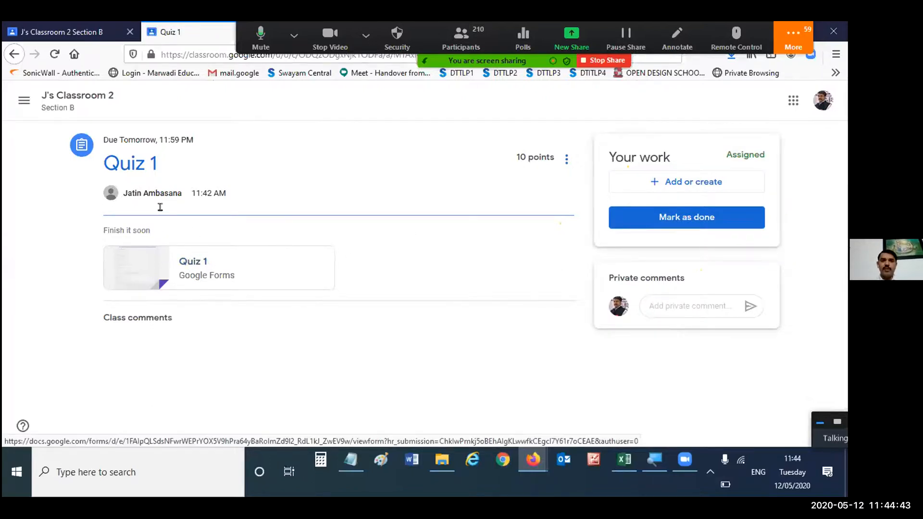
{"action": "left_click_drag", "start_coordinate": [102, 160], "coordinate": [536, 198]}
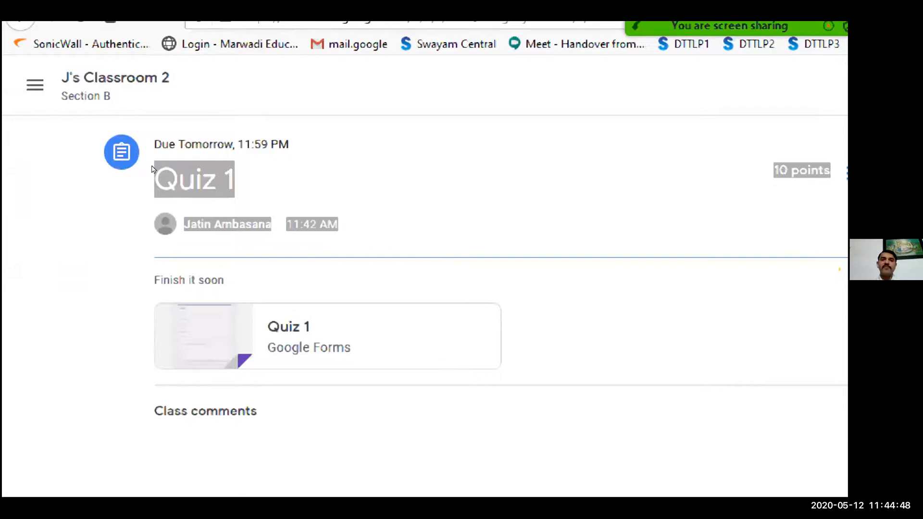
{"action": "left_click", "coordinate": [193, 164]}
{"action": "left_click_drag", "start_coordinate": [150, 139], "coordinate": [288, 143]}
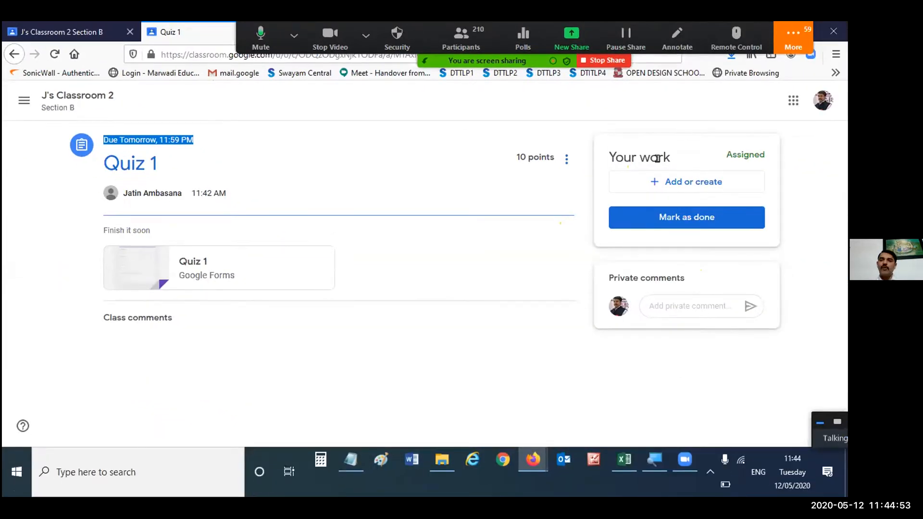
{"action": "double_click", "coordinate": [730, 153]}
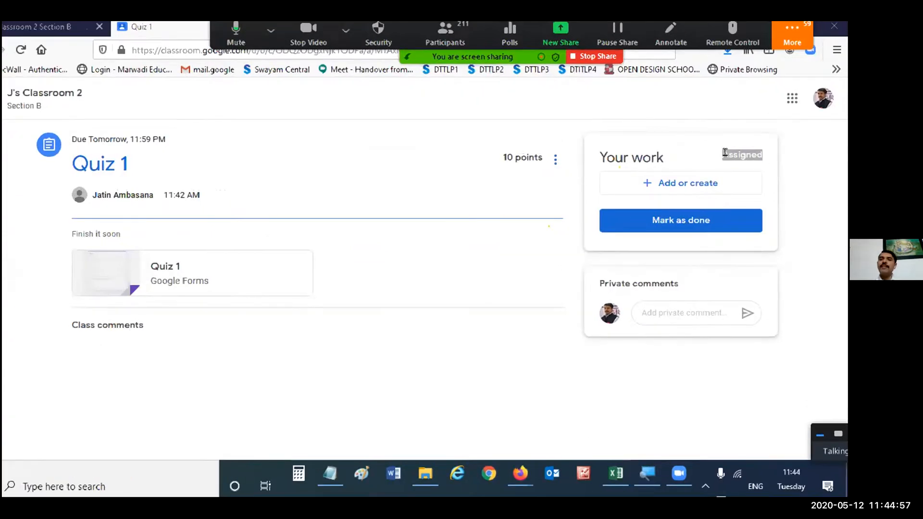
{"action": "key", "text": "super+plus"}
{"action": "left_click", "coordinate": [720, 185]}
{"action": "double_click", "coordinate": [691, 225]}
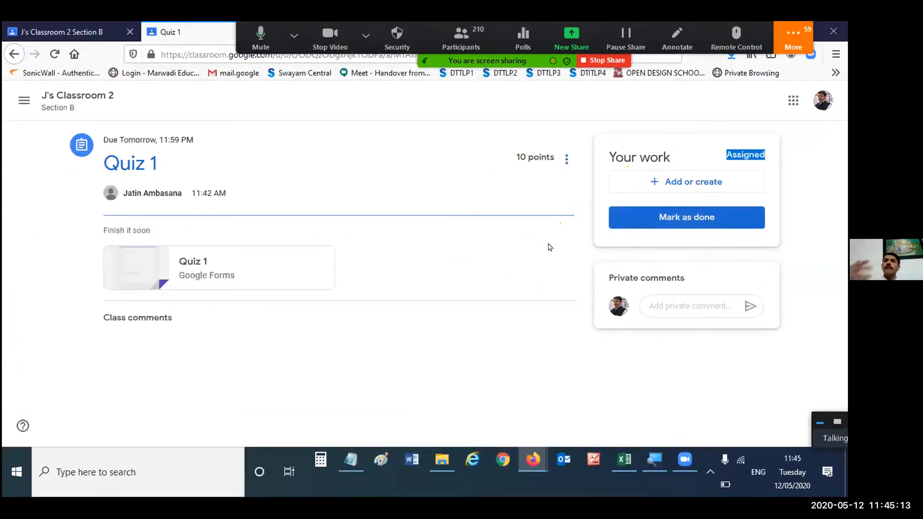
- Open the attached Quiz 1 form and fill in the student's email address and phone number
{"action": "left_click", "coordinate": [187, 263]}
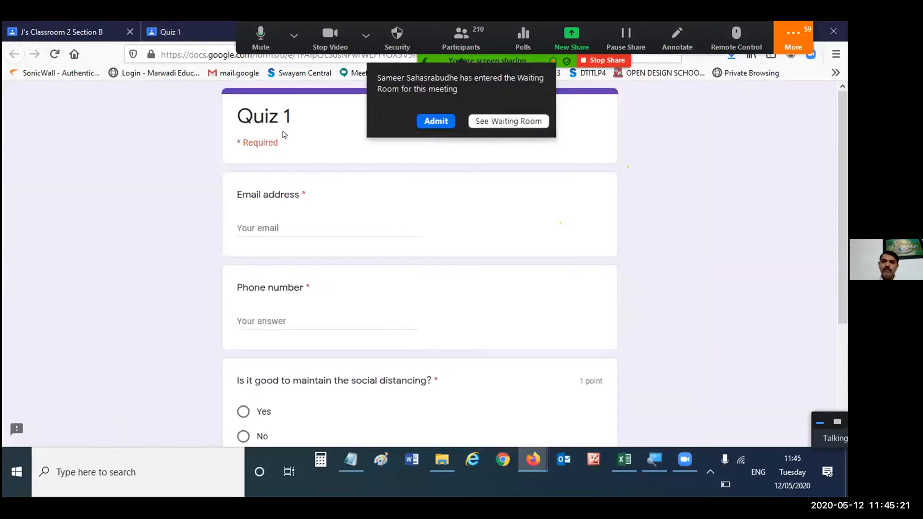
{"action": "left_click", "coordinate": [295, 226]}
{"action": "type", "text": "jatin"}
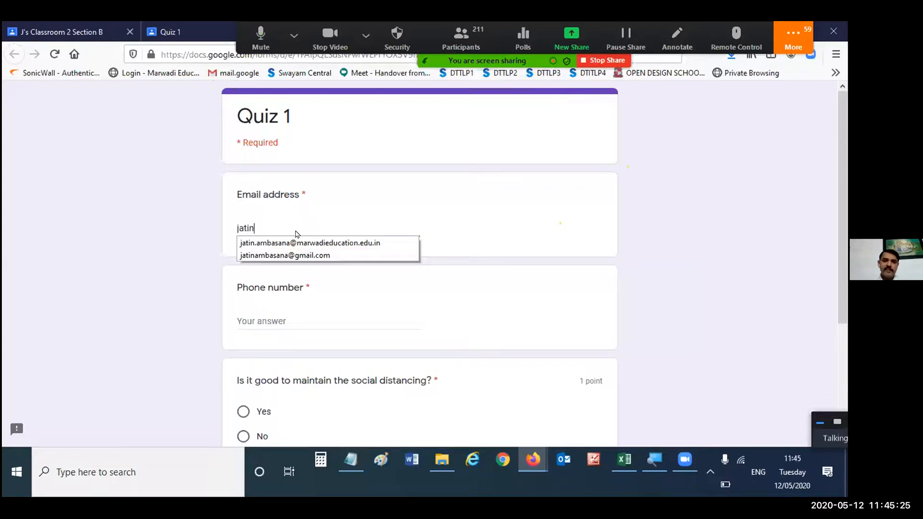
{"action": "left_click", "coordinate": [303, 255]}
{"action": "left_click", "coordinate": [297, 316]}
{"action": "type", "text": "9898989898"}
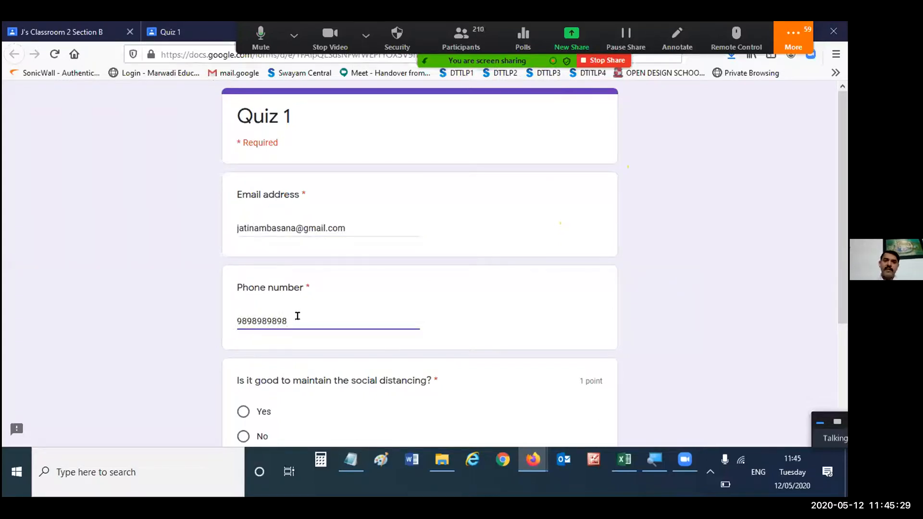
- Answer Yes to the social distancing question, submit the quiz, and review its score page
{"action": "scroll", "coordinate": [308, 315], "scroll_direction": "down", "scroll_amount": 2}
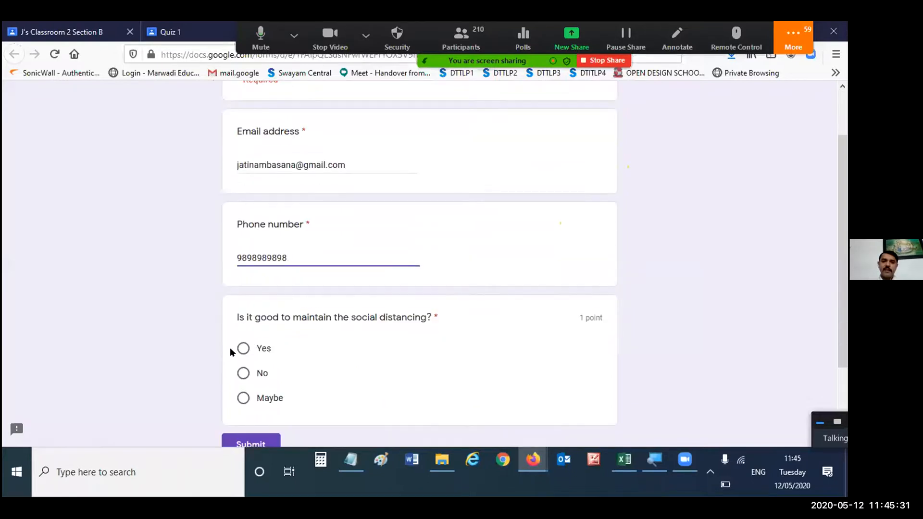
{"action": "left_click", "coordinate": [243, 348]}
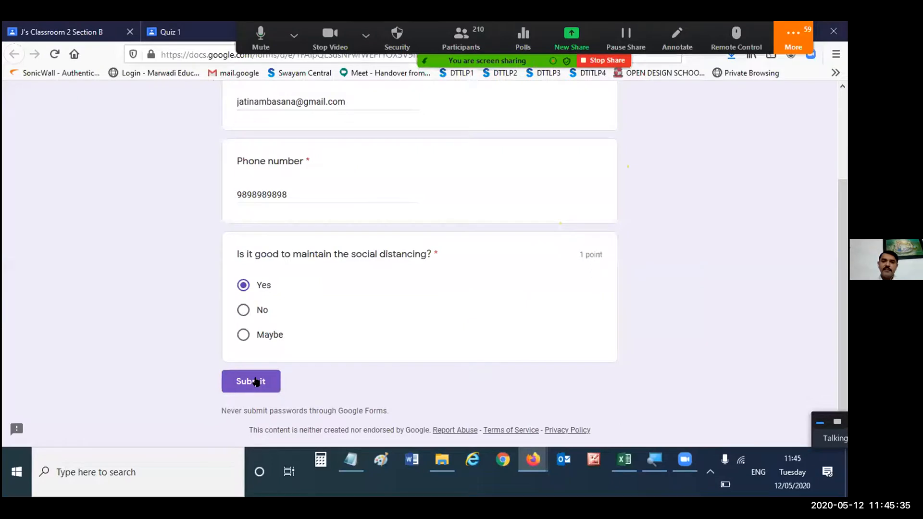
{"action": "left_click", "coordinate": [256, 381]}
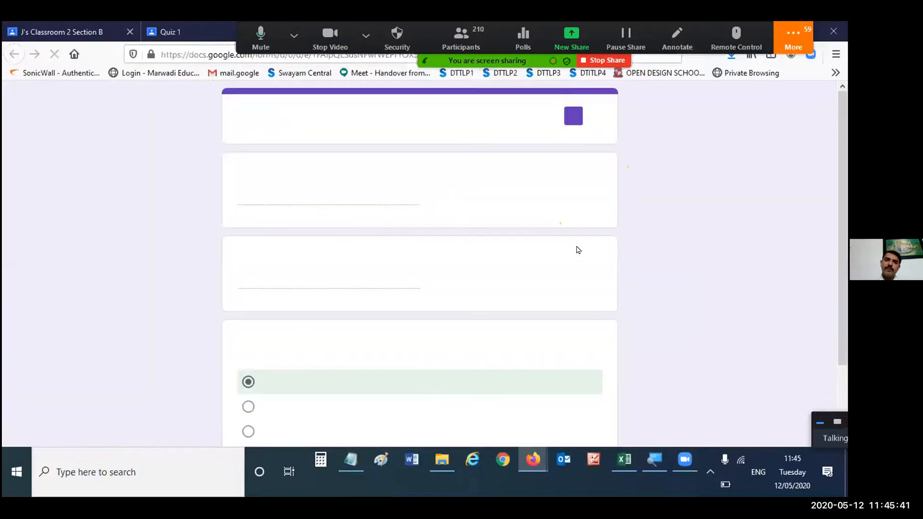
{"action": "scroll", "coordinate": [579, 250], "scroll_direction": "down", "scroll_amount": 3}
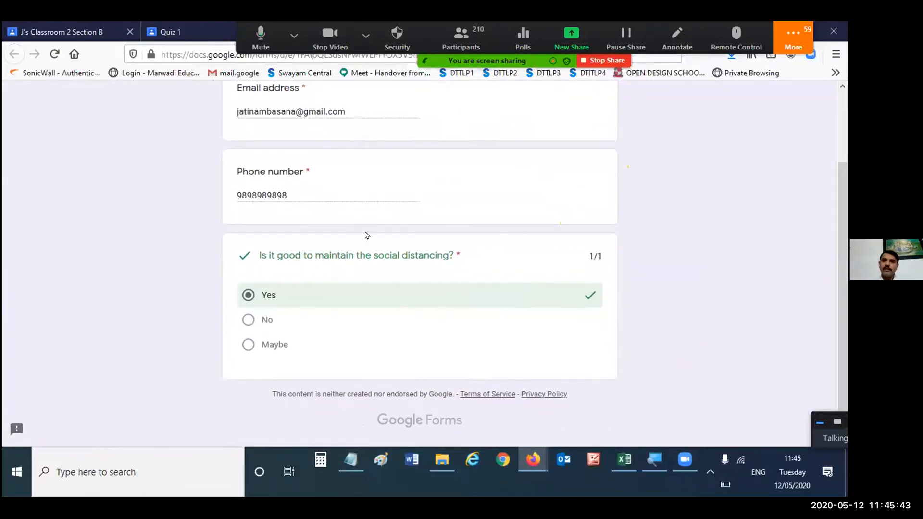
{"action": "scroll", "coordinate": [653, 306], "scroll_direction": "up", "scroll_amount": 3}
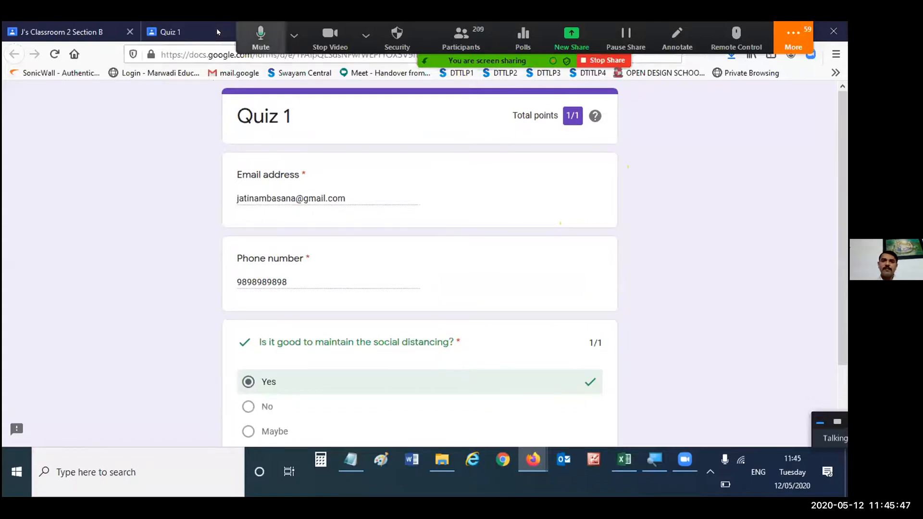
- Open the Classroom assignment from the quiz's submission confirmation page, and return to that confirmation page
{"action": "left_click", "coordinate": [294, 35]}
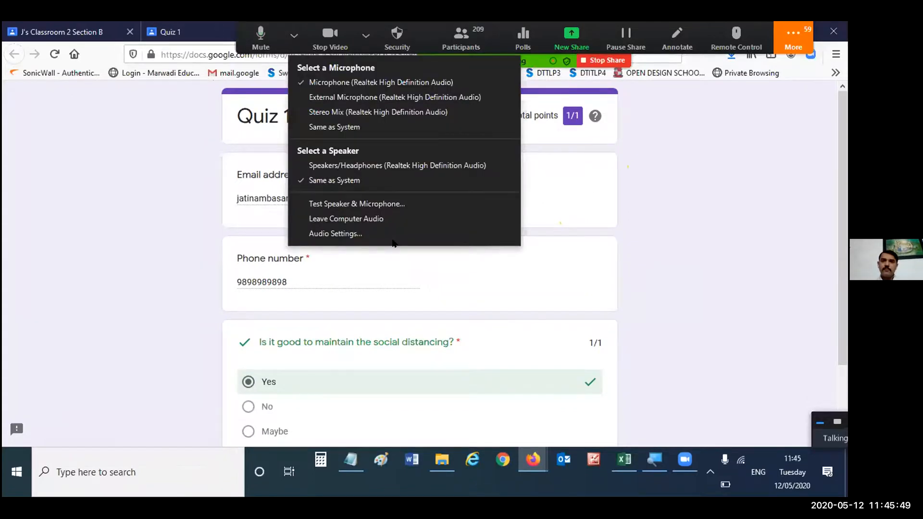
{"action": "left_click", "coordinate": [682, 115]}
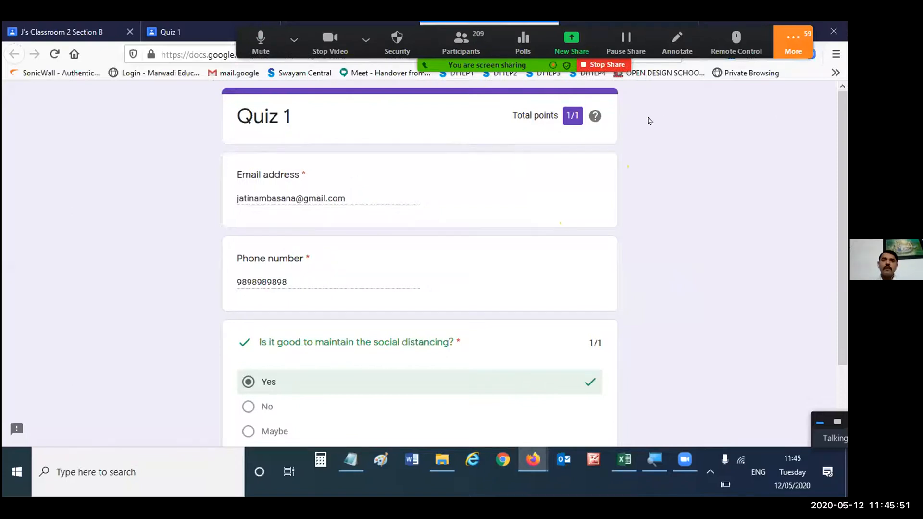
{"action": "left_click", "coordinate": [342, 28]}
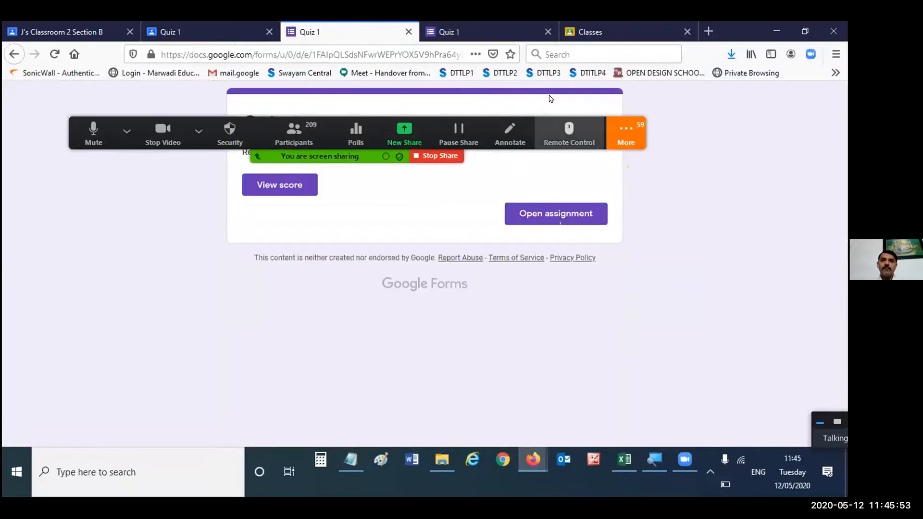
{"action": "left_click", "coordinate": [555, 213]}
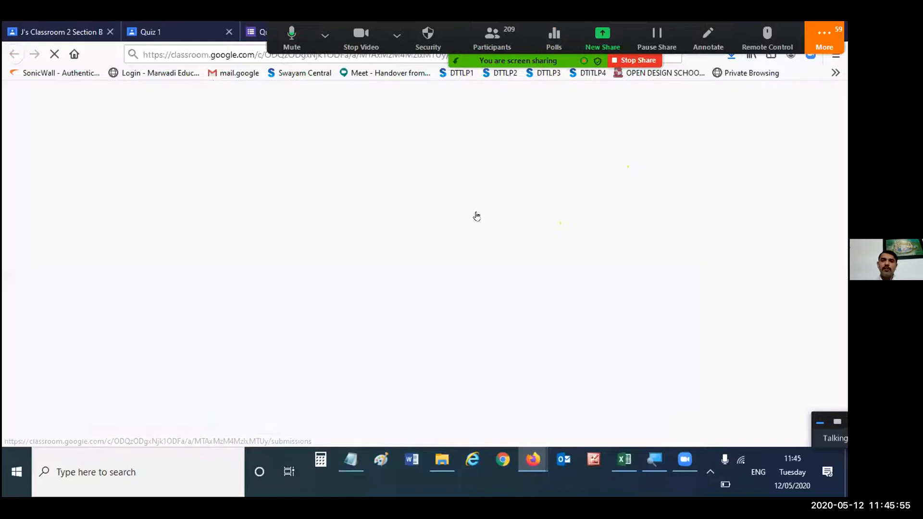
{"action": "left_click", "coordinate": [248, 33]}
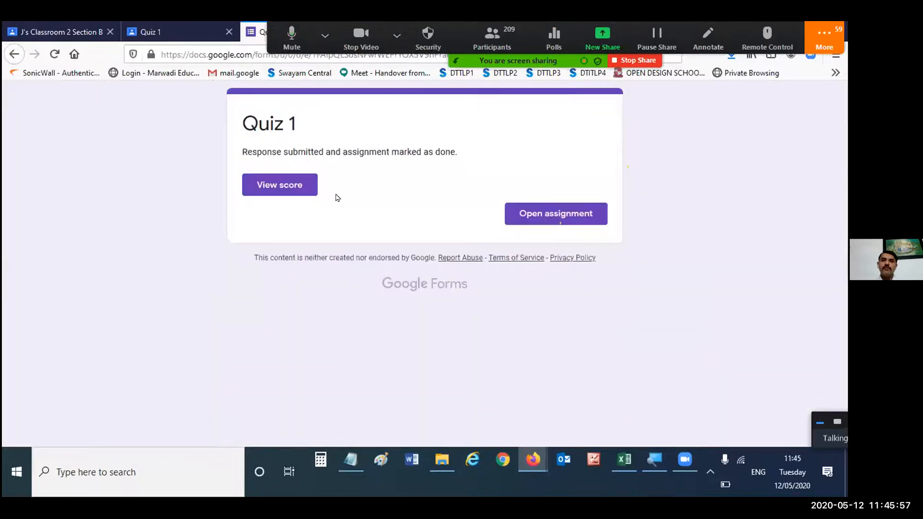
- Reopen the Quiz 1 assignment from the student's Classwork in J's Classroom 2 and check its submission status
{"action": "left_click", "coordinate": [212, 32]}
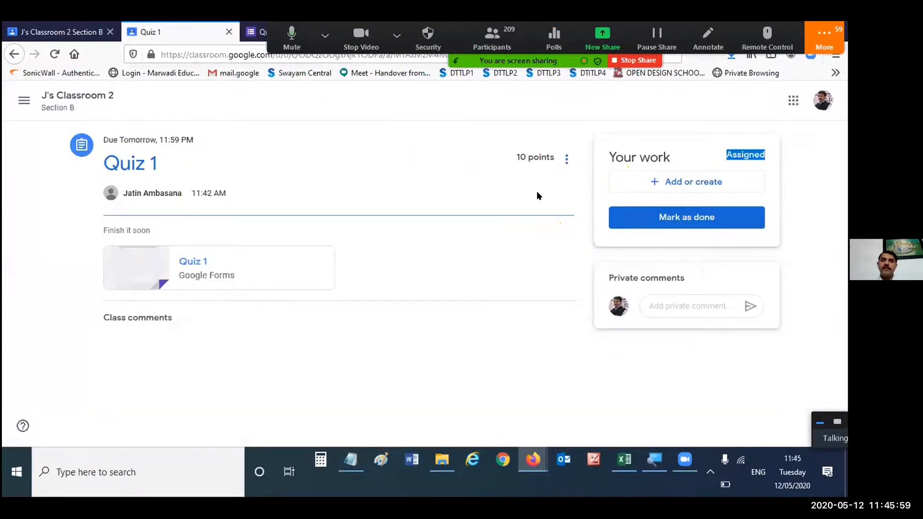
{"action": "left_click", "coordinate": [223, 120]}
{"action": "scroll", "coordinate": [433, 215], "scroll_direction": "down", "scroll_amount": 3}
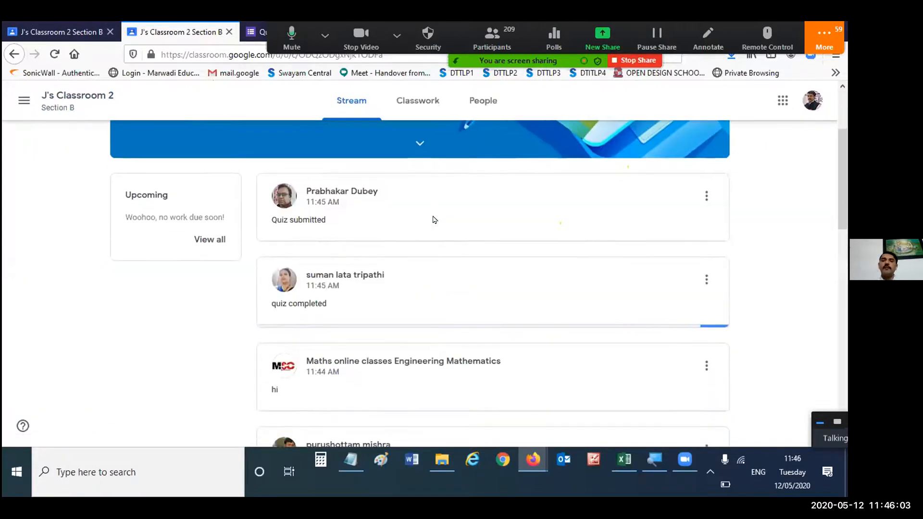
{"action": "scroll", "coordinate": [436, 218], "scroll_direction": "up", "scroll_amount": 3}
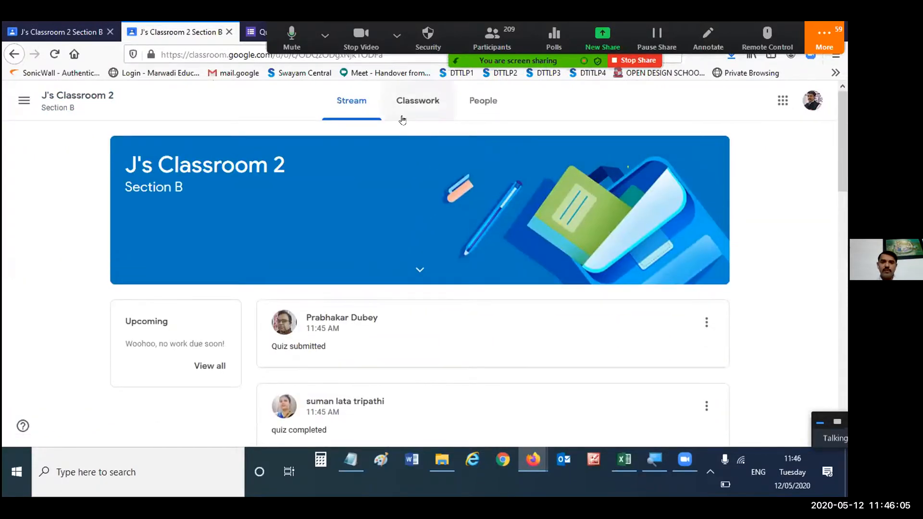
{"action": "left_click", "coordinate": [422, 102]}
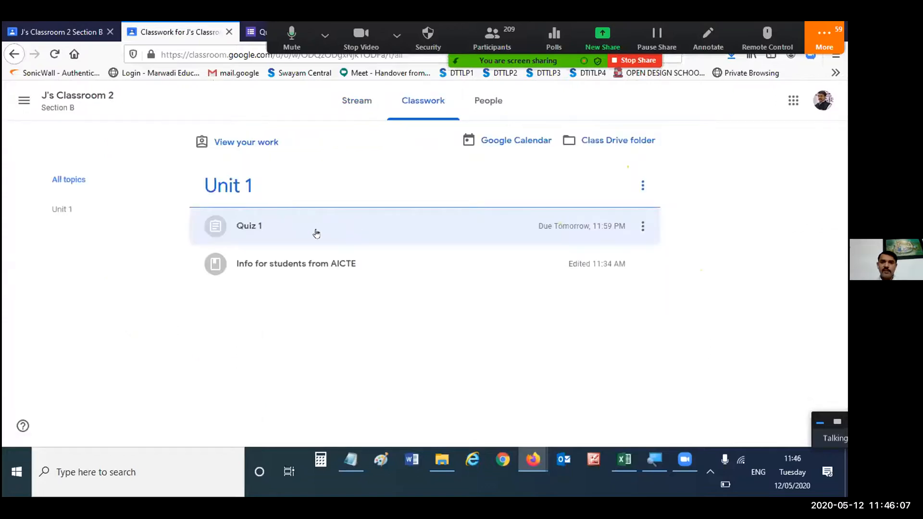
{"action": "left_click", "coordinate": [277, 235]}
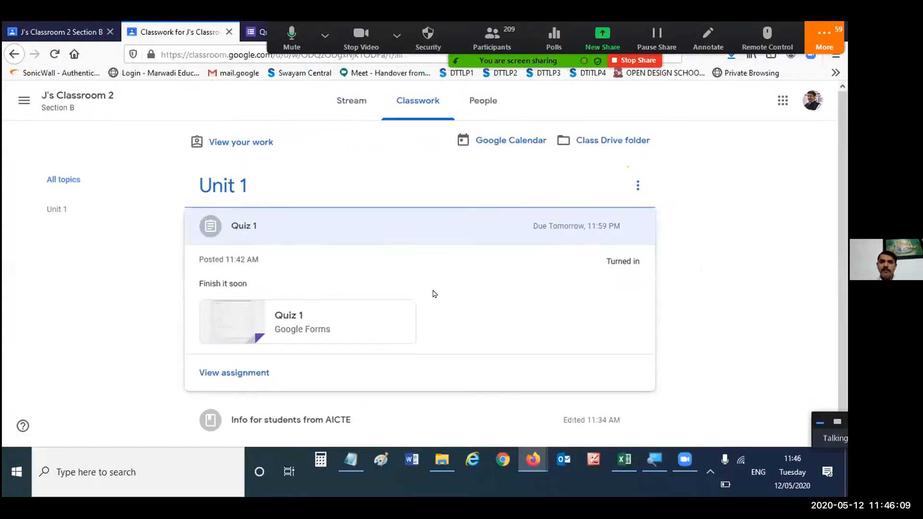
{"action": "left_click", "coordinate": [253, 370]}
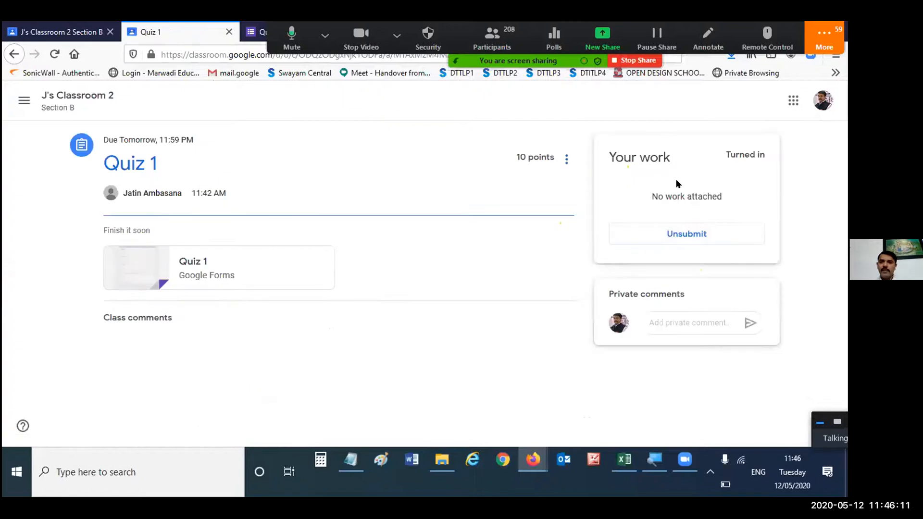
{"action": "double_click", "coordinate": [736, 153]}
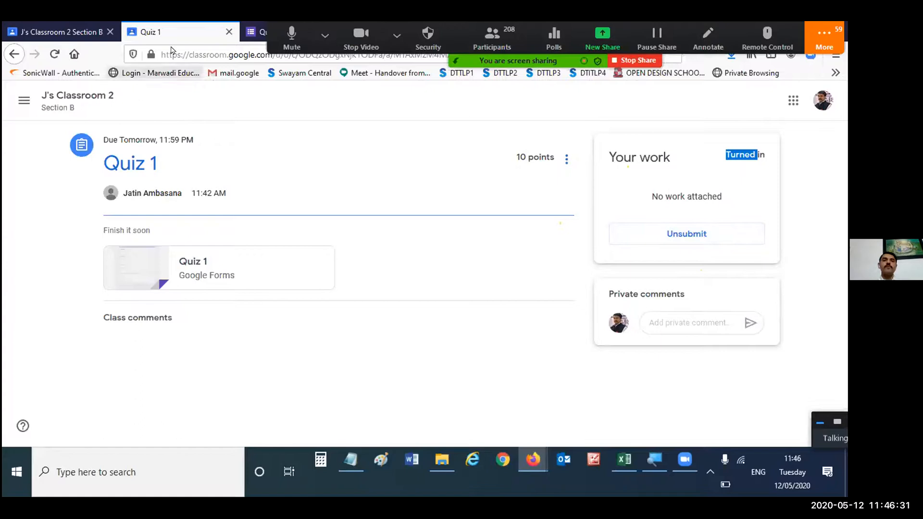
- Switch to the teacher's view of J's Classroom 2 and open the turned-in submissions for Quiz 1 from Classwork
{"action": "left_click", "coordinate": [50, 30]}
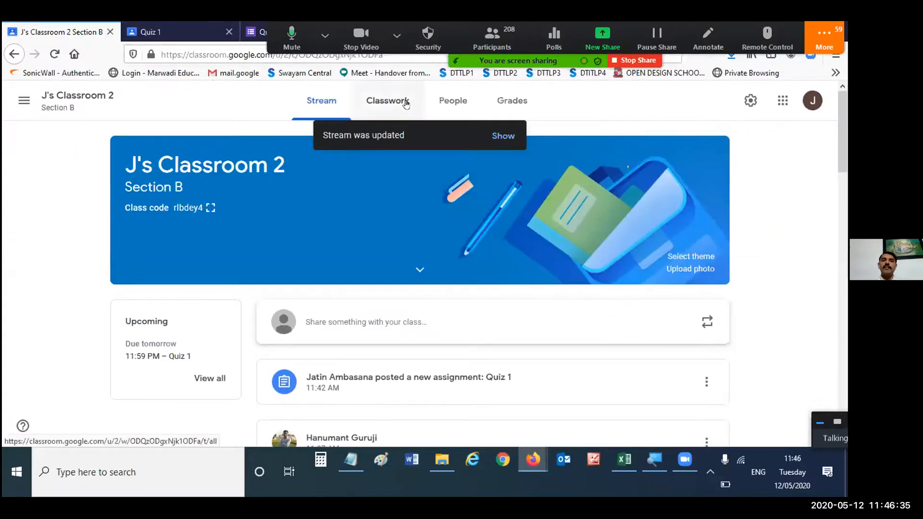
{"action": "left_click", "coordinate": [387, 101]}
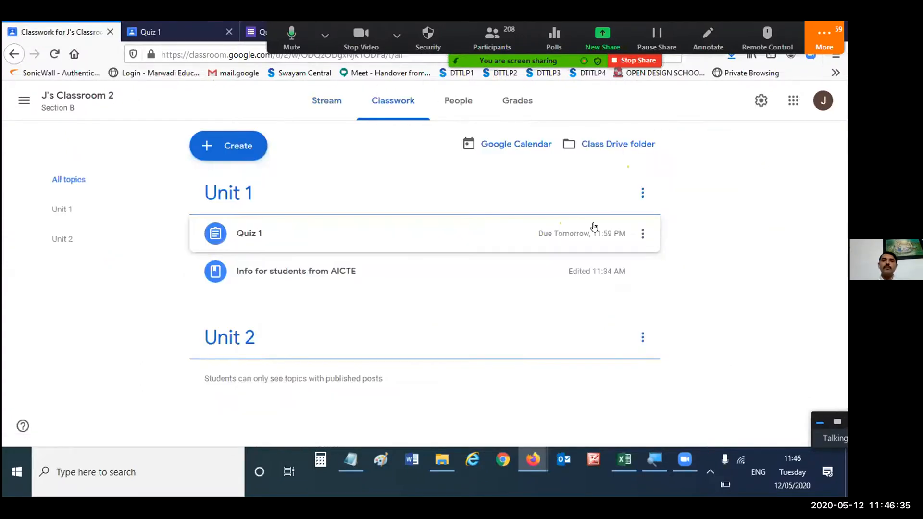
{"action": "left_click", "coordinate": [362, 244]}
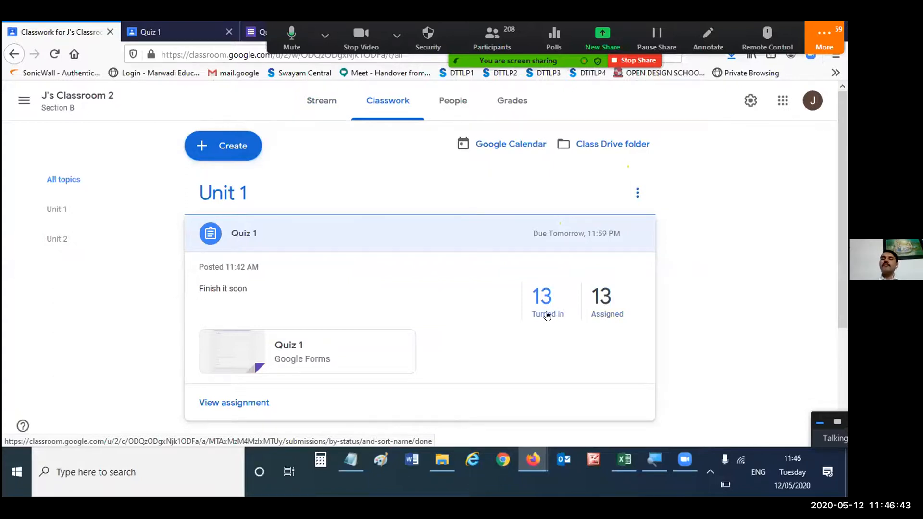
{"action": "left_click", "coordinate": [547, 315]}
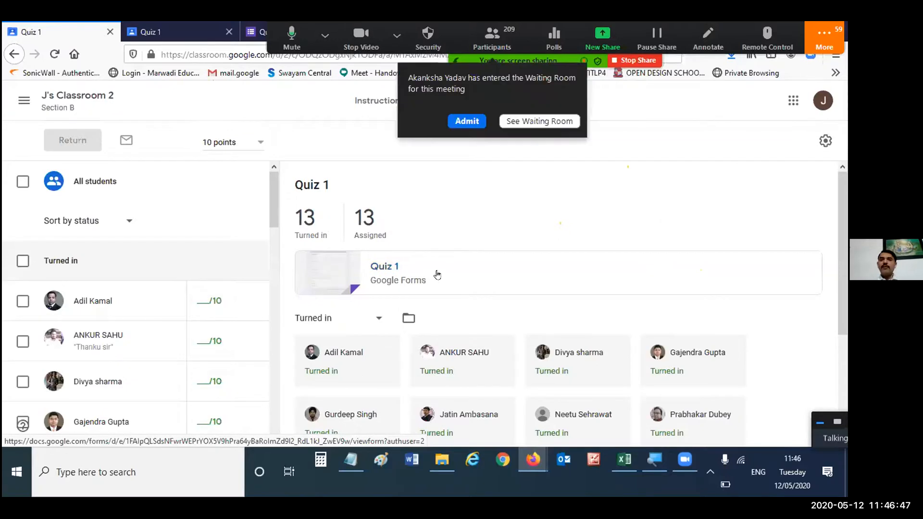
- Look through the list of students who have turned in Quiz 1
{"action": "scroll", "coordinate": [707, 216], "scroll_direction": "down", "scroll_amount": 3}
{"action": "scroll", "coordinate": [759, 283], "scroll_direction": "down", "scroll_amount": 1}
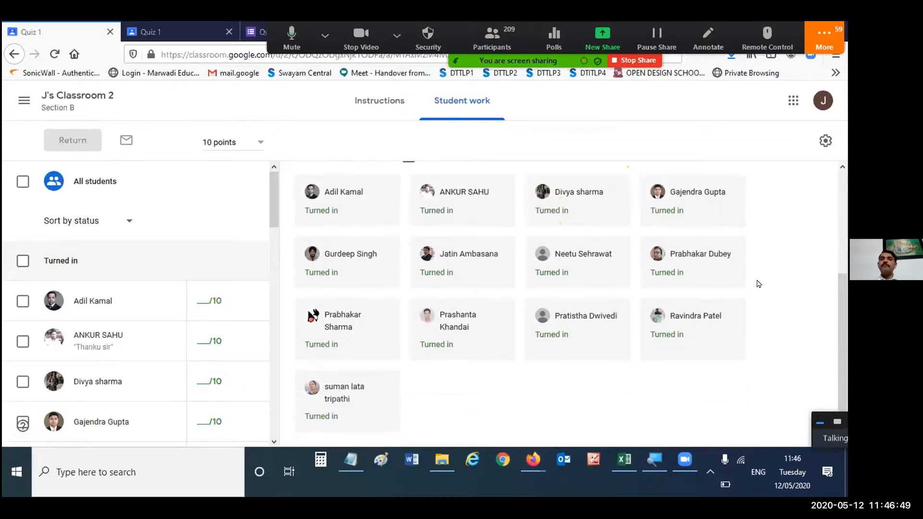
{"action": "scroll", "coordinate": [759, 284], "scroll_direction": "up", "scroll_amount": 4}
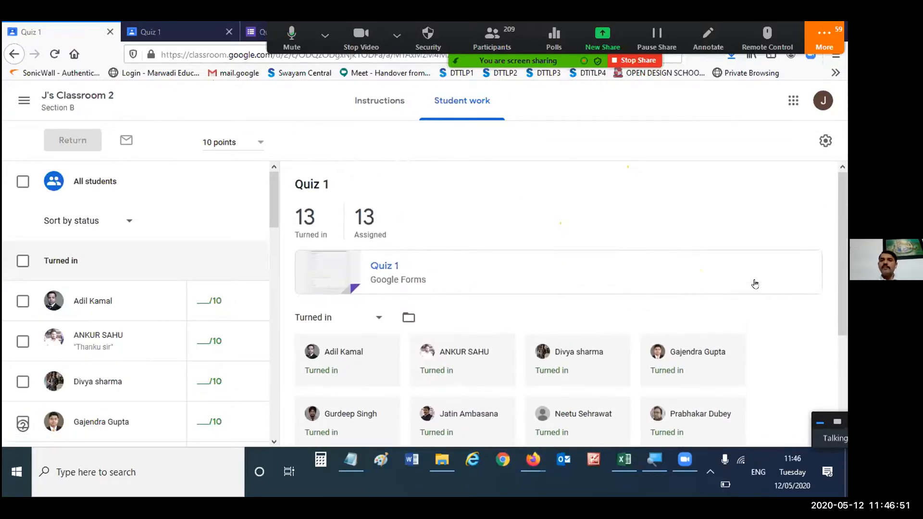
{"action": "scroll", "coordinate": [755, 284], "scroll_direction": "down", "scroll_amount": 2}
{"action": "scroll", "coordinate": [755, 284], "scroll_direction": "down", "scroll_amount": 1}
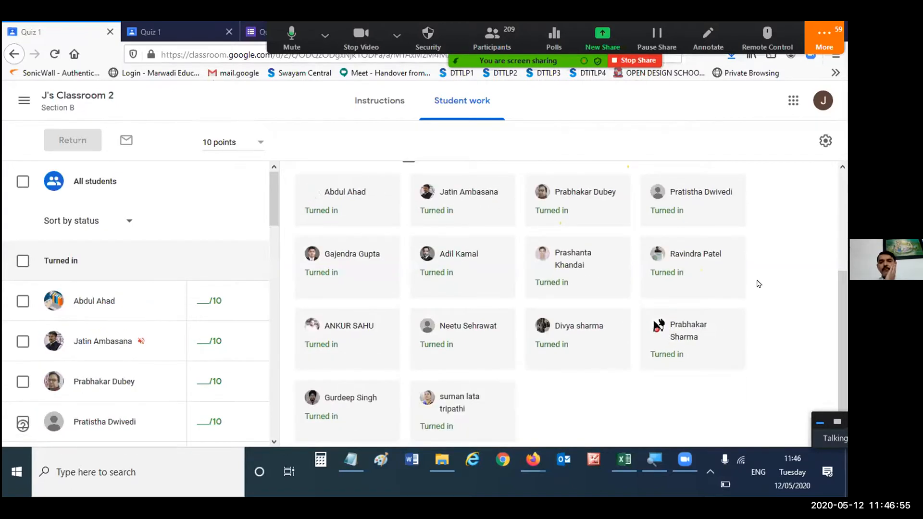
{"action": "scroll", "coordinate": [759, 284], "scroll_direction": "up", "scroll_amount": 3}
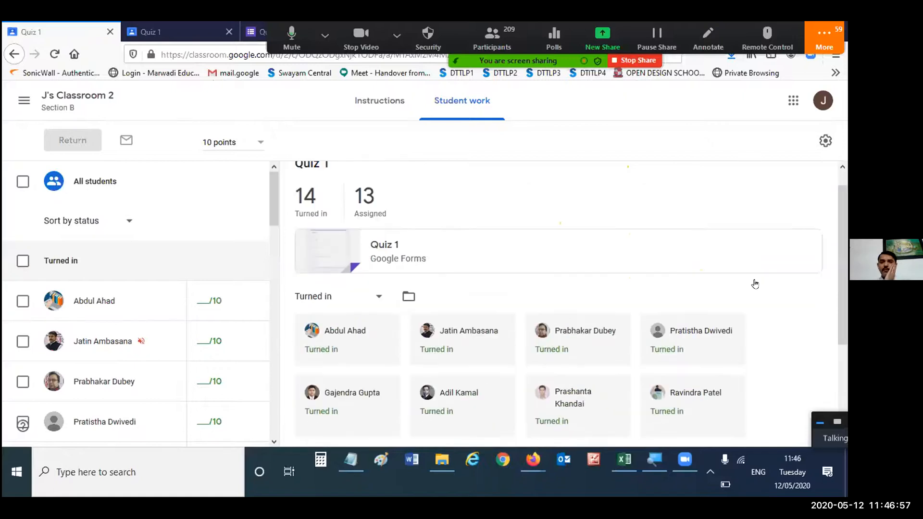
{"action": "scroll", "coordinate": [759, 284], "scroll_direction": "down", "scroll_amount": 3}
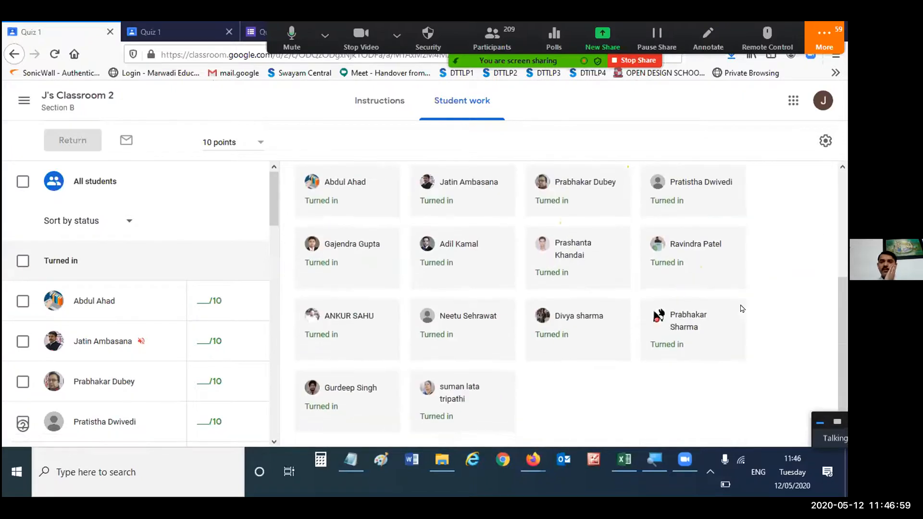
{"action": "scroll", "coordinate": [490, 266], "scroll_direction": "up", "scroll_amount": 3}
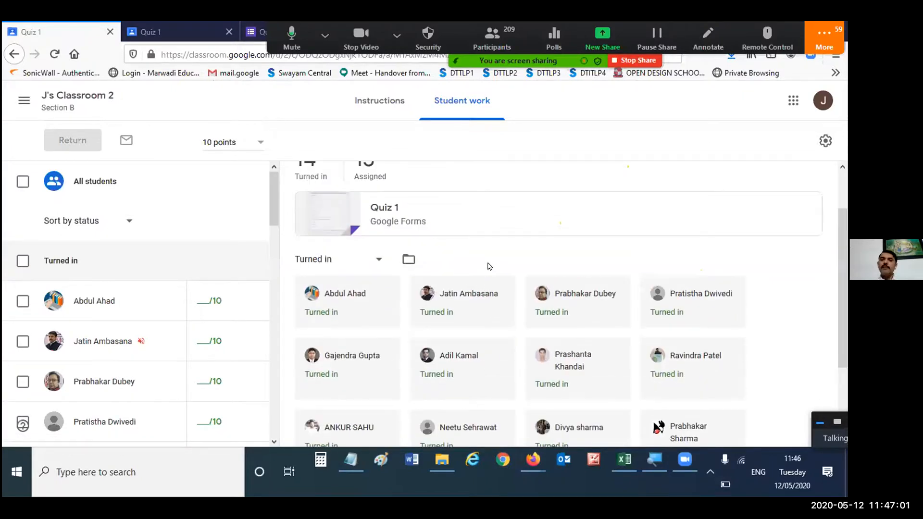
{"action": "scroll", "coordinate": [490, 266], "scroll_direction": "down", "scroll_amount": 3}
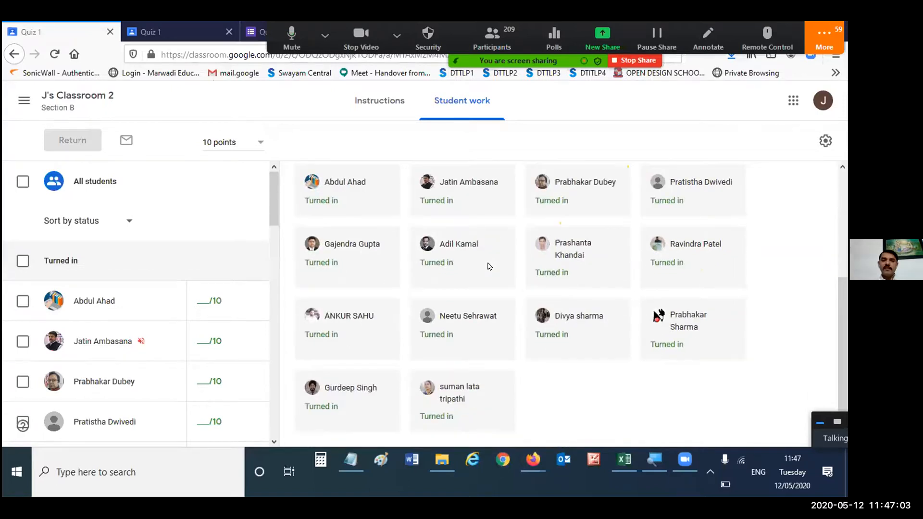
{"action": "scroll", "coordinate": [481, 267], "scroll_direction": "up", "scroll_amount": 3}
{"action": "scroll", "coordinate": [432, 255], "scroll_direction": "up", "scroll_amount": 2}
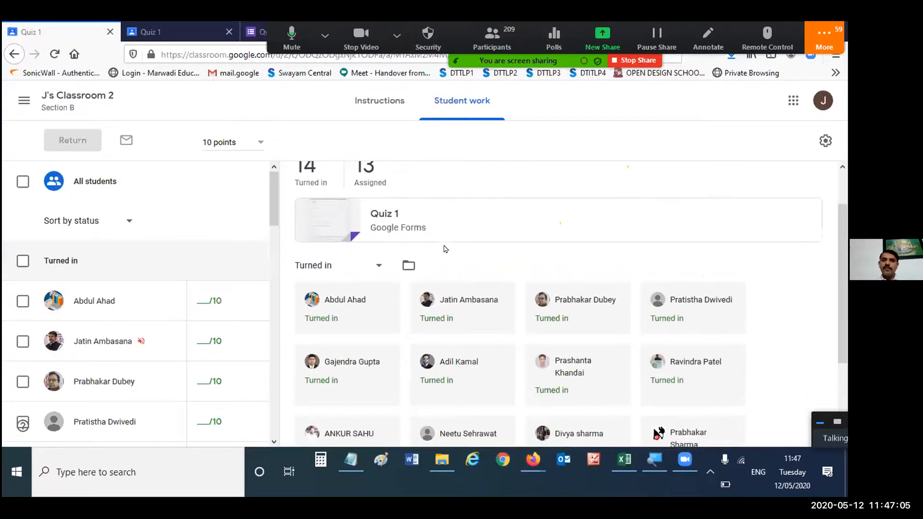
{"action": "scroll", "coordinate": [607, 260], "scroll_direction": "down", "scroll_amount": 3}
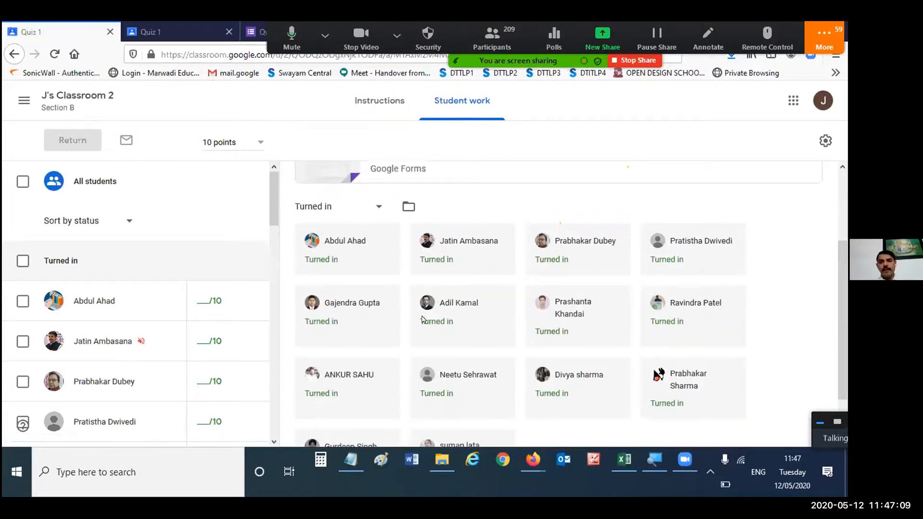
- Enter a grade of 10 out of 10 for the first three students listed as turned in for Quiz 1
{"action": "left_click", "coordinate": [210, 292]}
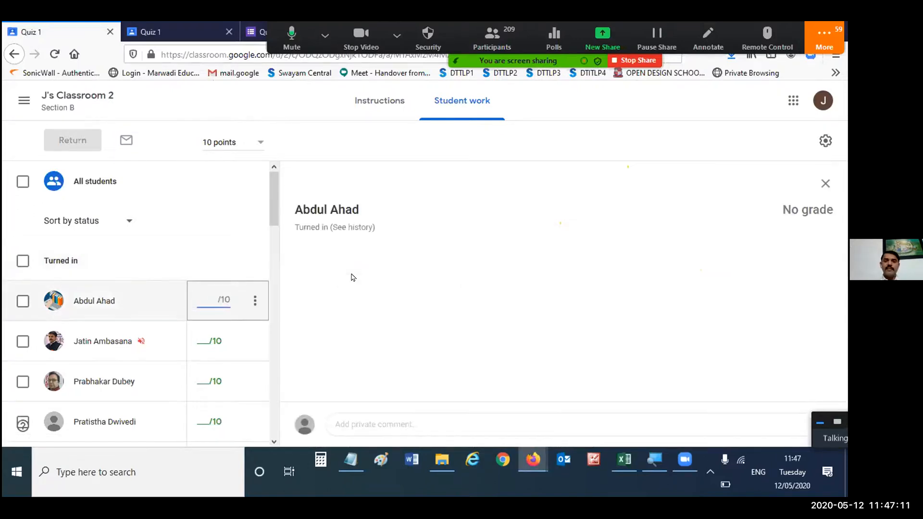
{"action": "type", "text": "10"}
{"action": "key", "text": "Down"}
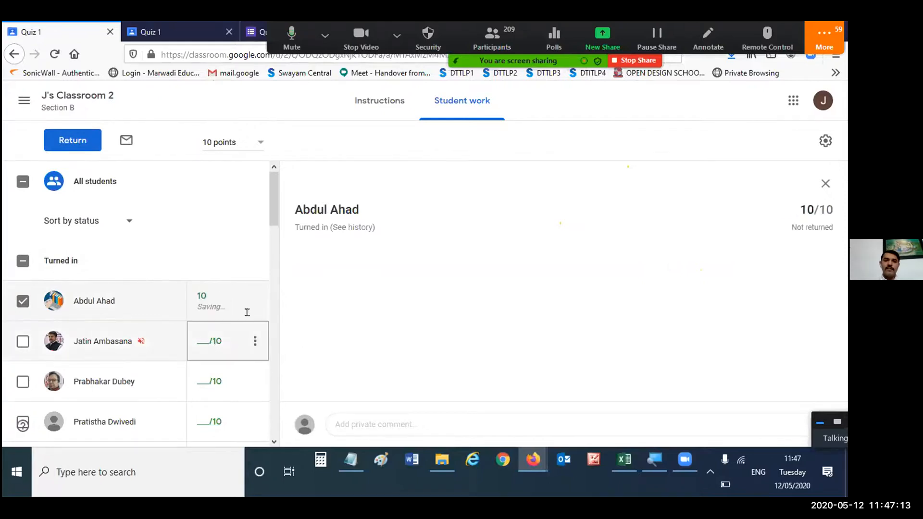
{"action": "type", "text": "10"}
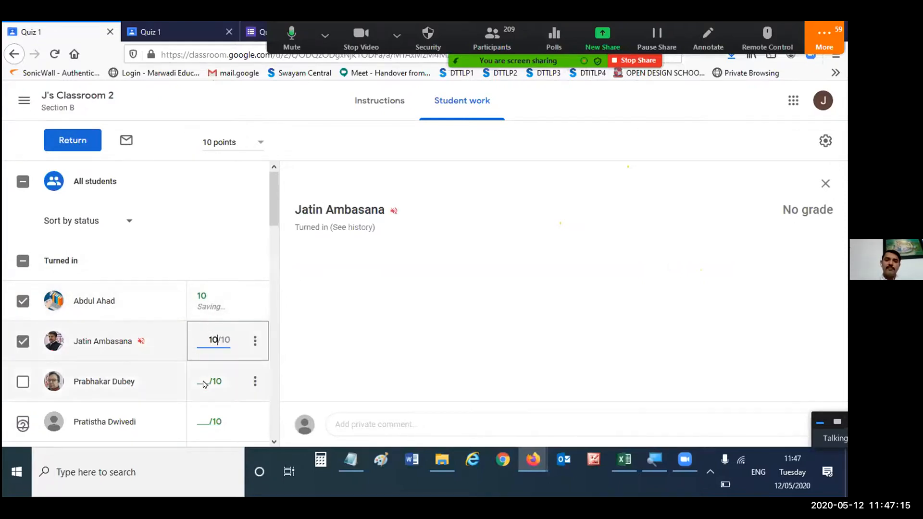
{"action": "key", "text": "Down"}
{"action": "type", "text": "10"}
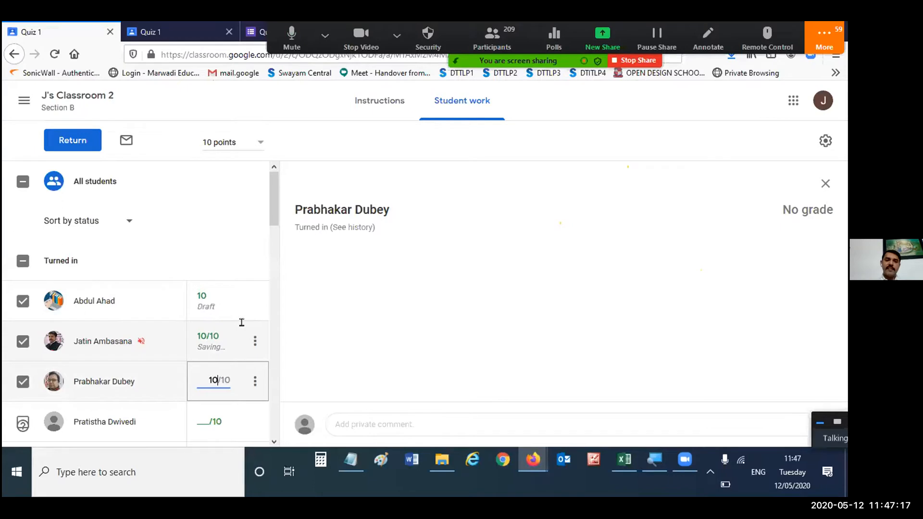
- Enter a grade of 10 for the fourth, fifth and sixth students in the Turned in list
{"action": "scroll", "coordinate": [241, 322], "scroll_direction": "down", "scroll_amount": 2}
{"action": "left_click", "coordinate": [214, 309]}
{"action": "type", "text": "10"}
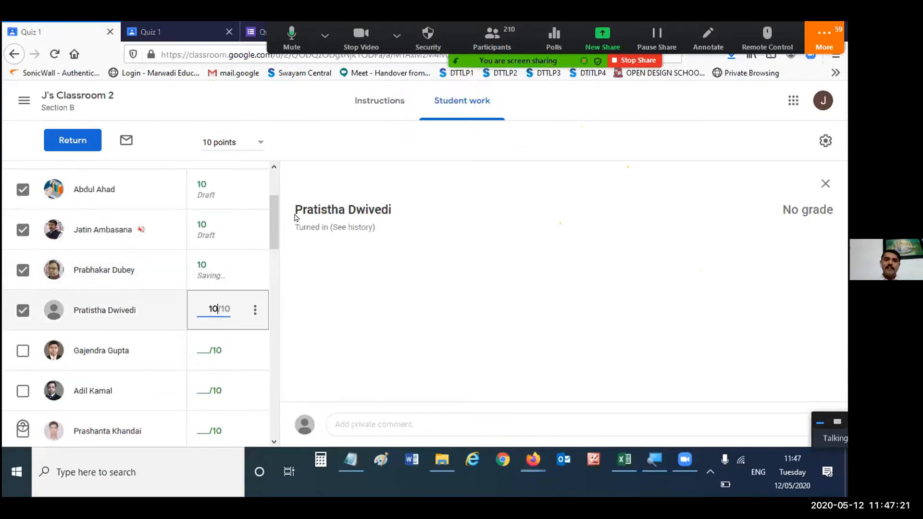
{"action": "left_click", "coordinate": [206, 353]}
{"action": "type", "text": "10"}
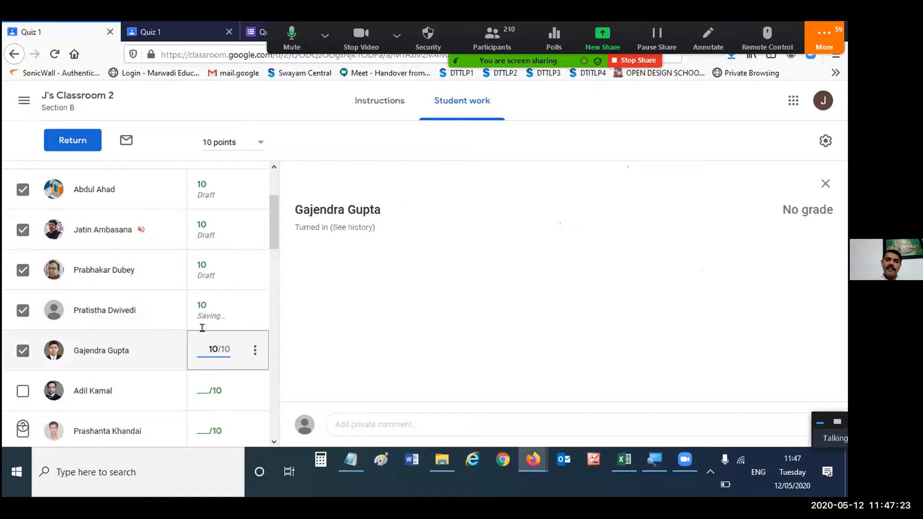
{"action": "left_click", "coordinate": [207, 385]}
{"action": "type", "text": "10"}
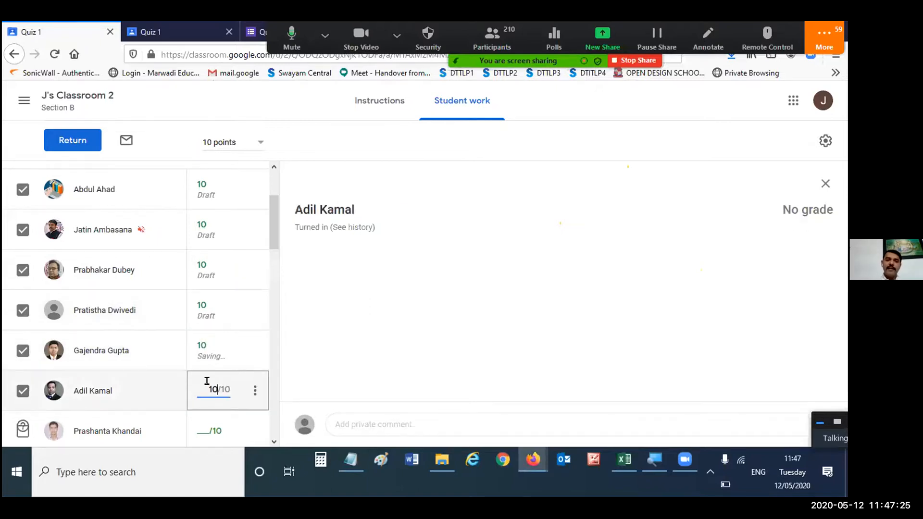
- Grade the seventh, eighth and ninth students in the Turned in list with 10 points each
{"action": "scroll", "coordinate": [207, 381], "scroll_direction": "down", "scroll_amount": 1}
{"action": "left_click", "coordinate": [222, 359]}
{"action": "type", "text": "1"}
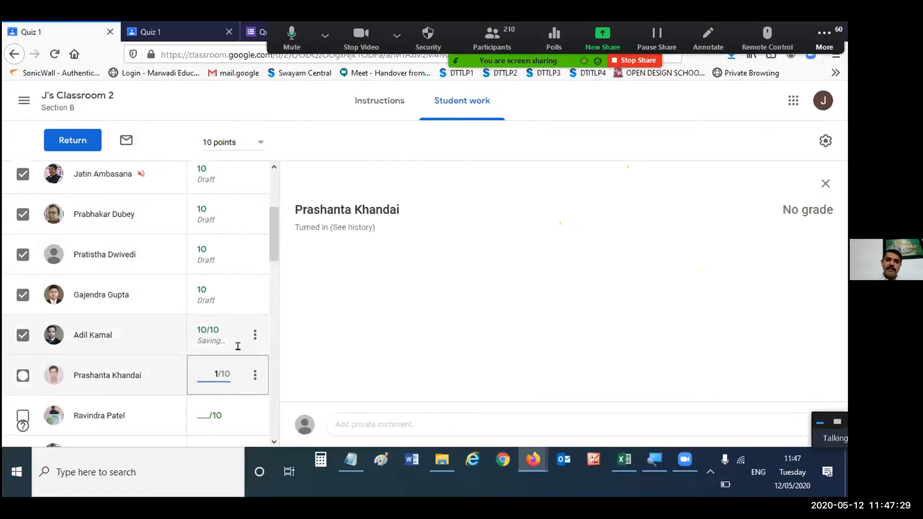
{"action": "type", "text": "0"}
{"action": "scroll", "coordinate": [231, 351], "scroll_direction": "down", "scroll_amount": 3}
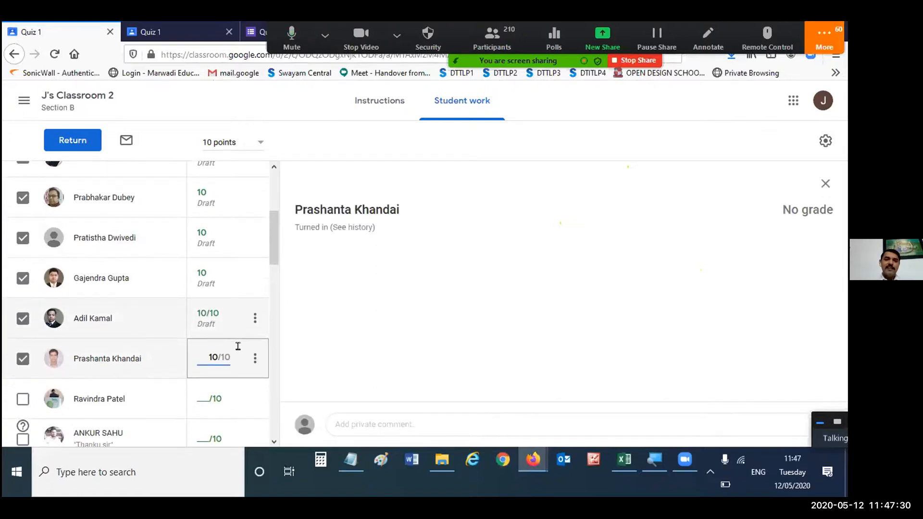
{"action": "left_click", "coordinate": [207, 358]}
{"action": "type", "text": "10"}
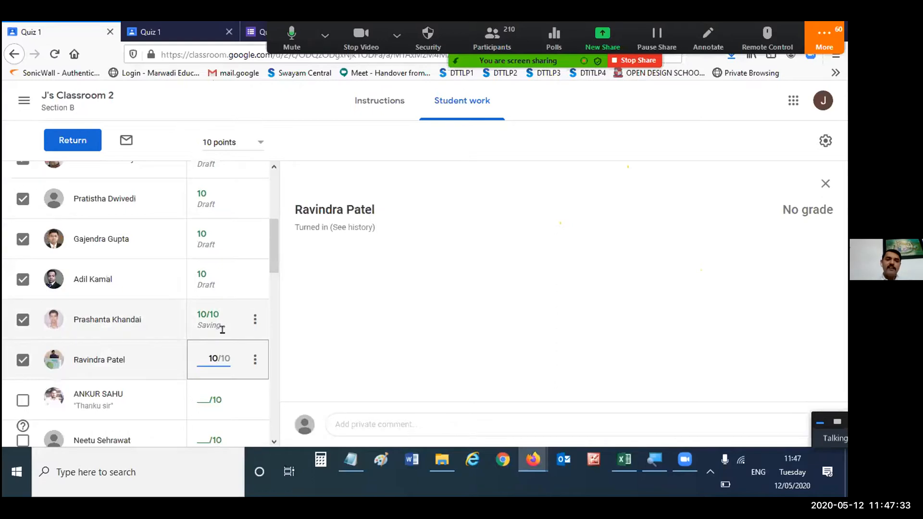
{"action": "left_click", "coordinate": [211, 399]}
{"action": "type", "text": "10"}
{"action": "scroll", "coordinate": [239, 374], "scroll_direction": "down", "scroll_amount": 2}
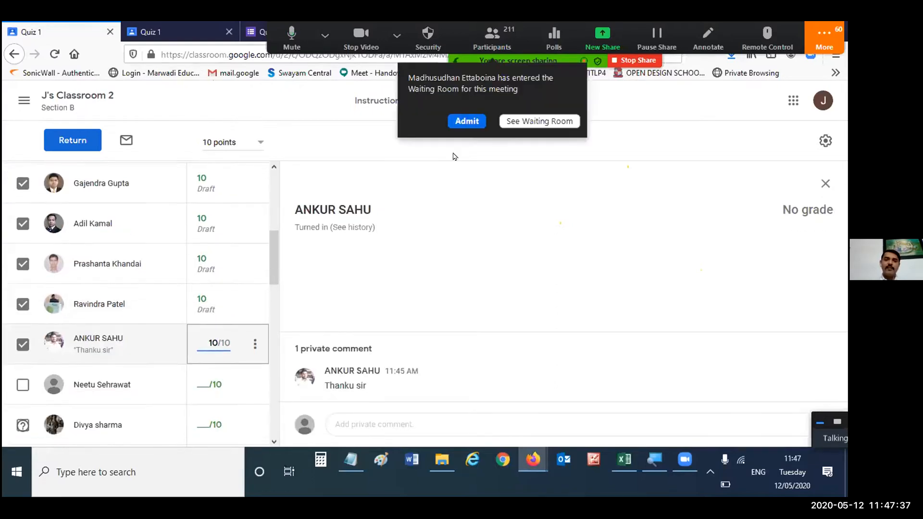
- Give the tenth, eleventh and twelfth students in the Turned in list a grade of 10 each
{"action": "left_click", "coordinate": [209, 384]}
{"action": "type", "text": "10"}
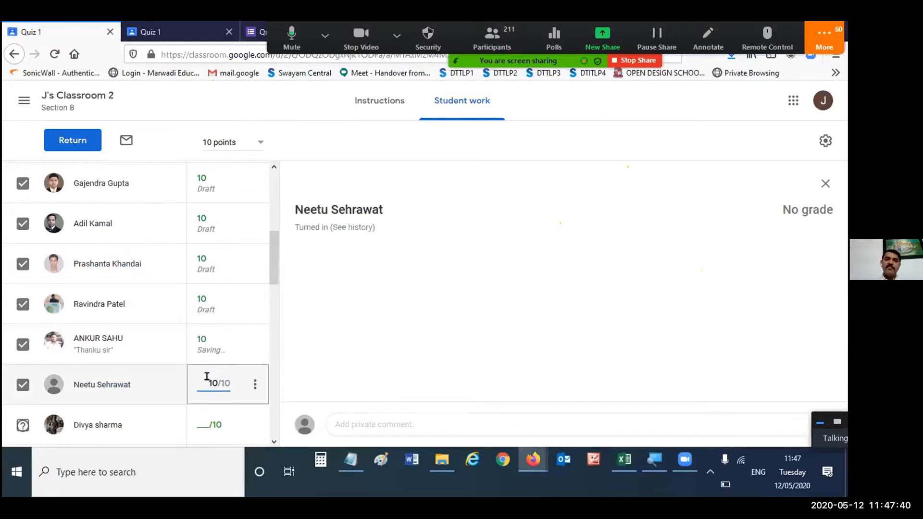
{"action": "scroll", "coordinate": [207, 376], "scroll_direction": "down", "scroll_amount": 3}
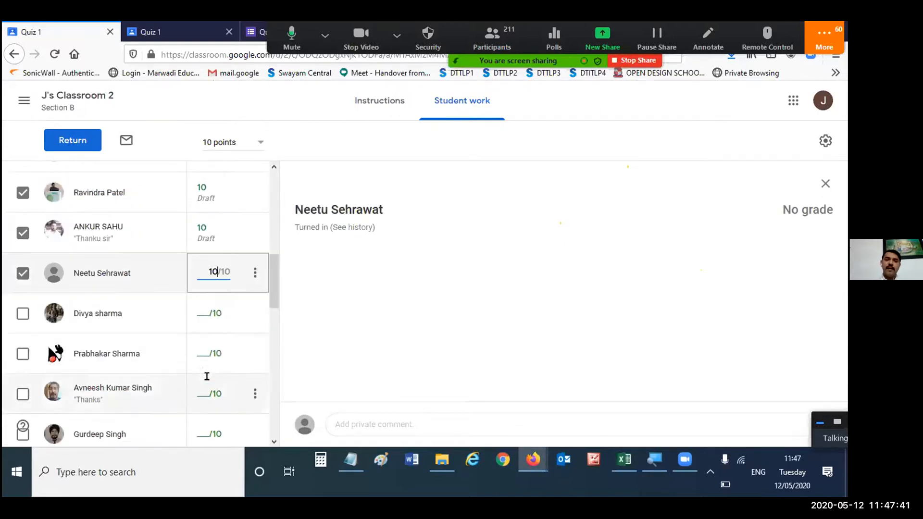
{"action": "left_click", "coordinate": [206, 317]}
{"action": "type", "text": "10"}
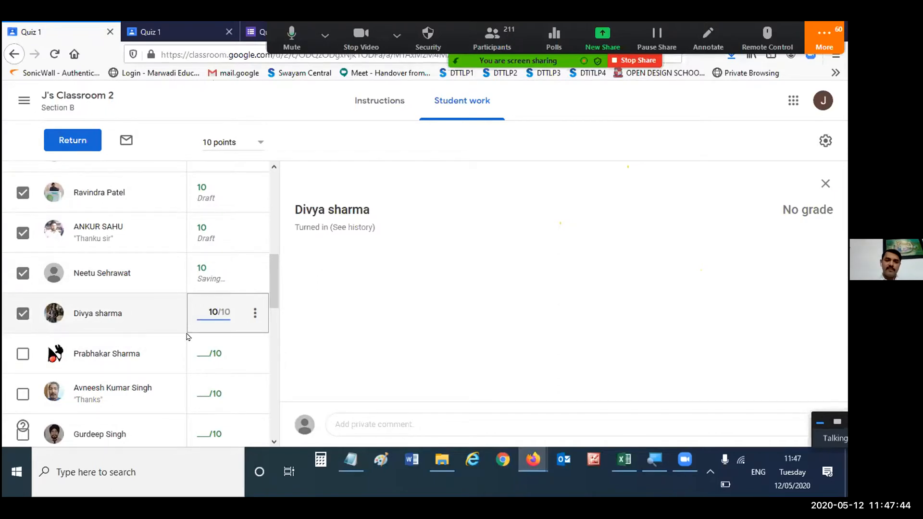
{"action": "left_click", "coordinate": [219, 342]}
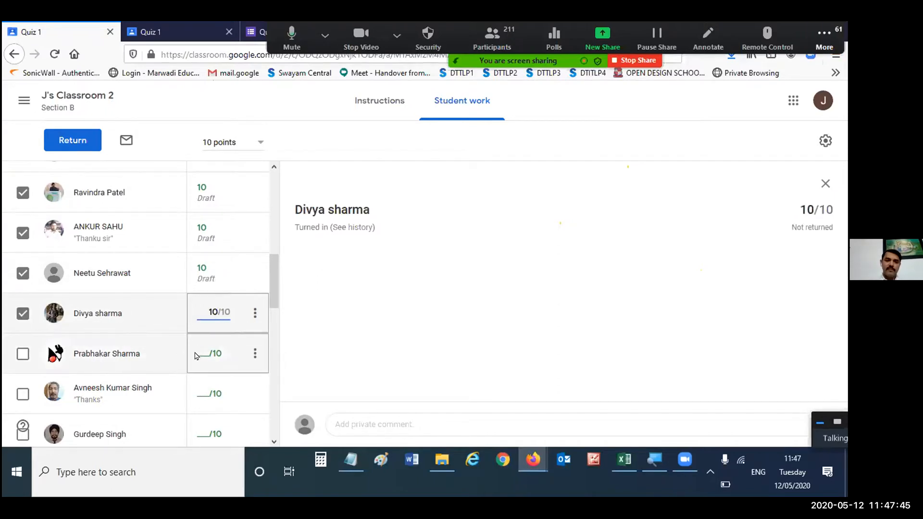
{"action": "type", "text": "10"}
{"action": "scroll", "coordinate": [220, 338], "scroll_direction": "down", "scroll_amount": 2}
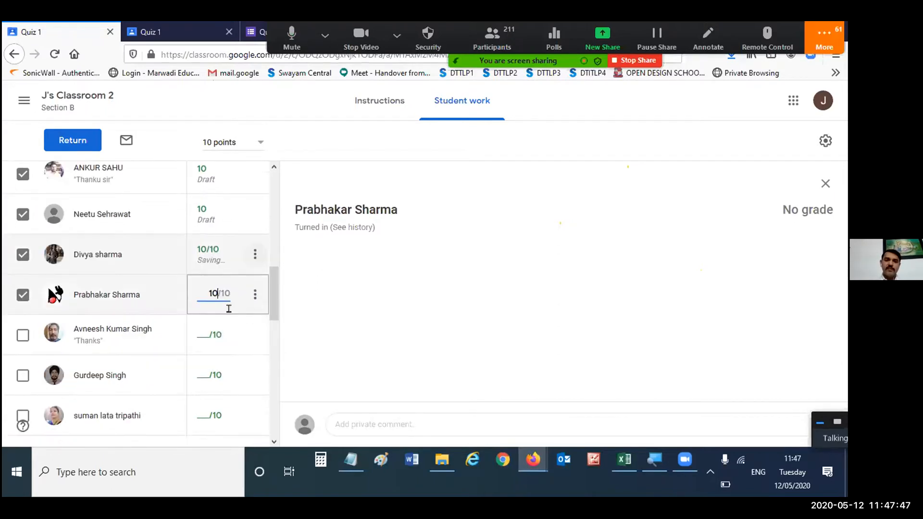
- Enter a grade of 10 for the last three students in the Turned in list
{"action": "left_click", "coordinate": [222, 264]}
{"action": "type", "text": "10"}
{"action": "key", "text": "Down"}
{"action": "type", "text": "1"}
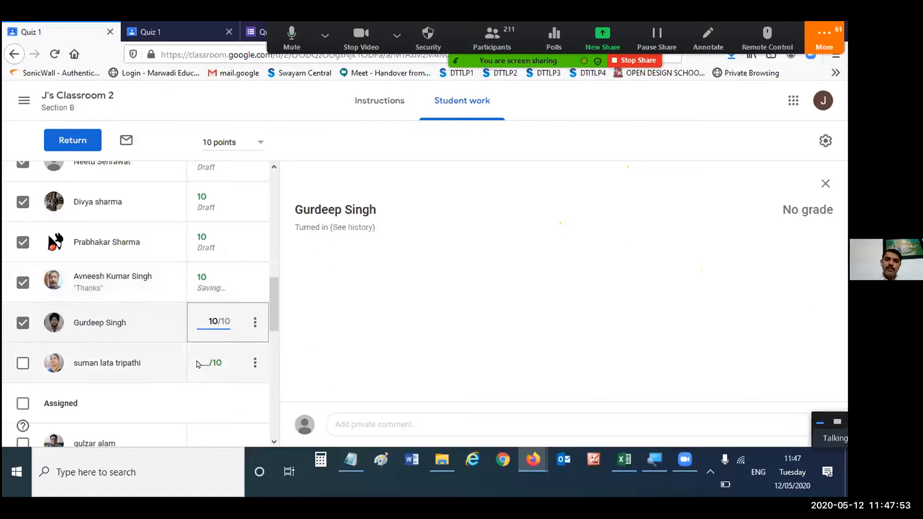
{"action": "key", "text": "Down"}
{"action": "type", "text": "10"}
{"action": "scroll", "coordinate": [243, 306], "scroll_direction": "up", "scroll_amount": 10}
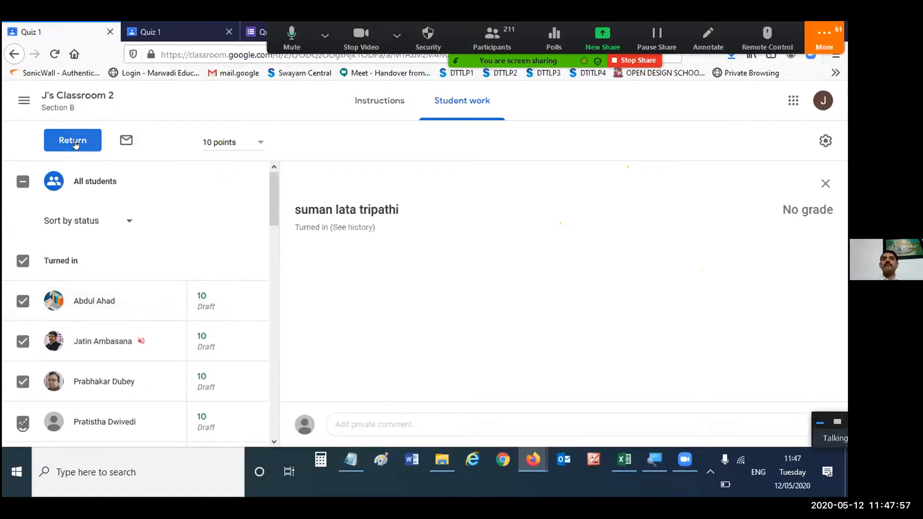
- Review the grades and return the Quiz 1 work to all selected students, and open the assignment's instructions
{"action": "left_click", "coordinate": [73, 141]}
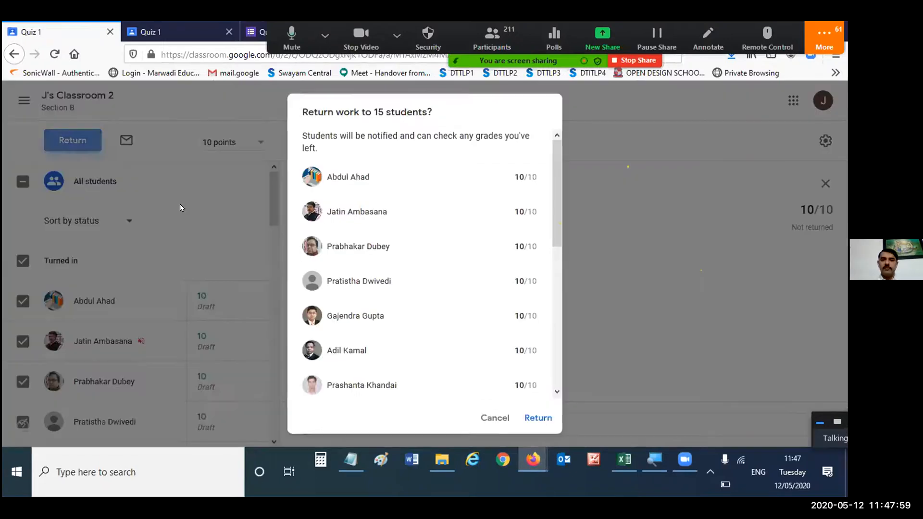
{"action": "scroll", "coordinate": [518, 222], "scroll_direction": "down", "scroll_amount": 3}
{"action": "scroll", "coordinate": [517, 221], "scroll_direction": "down", "scroll_amount": 3}
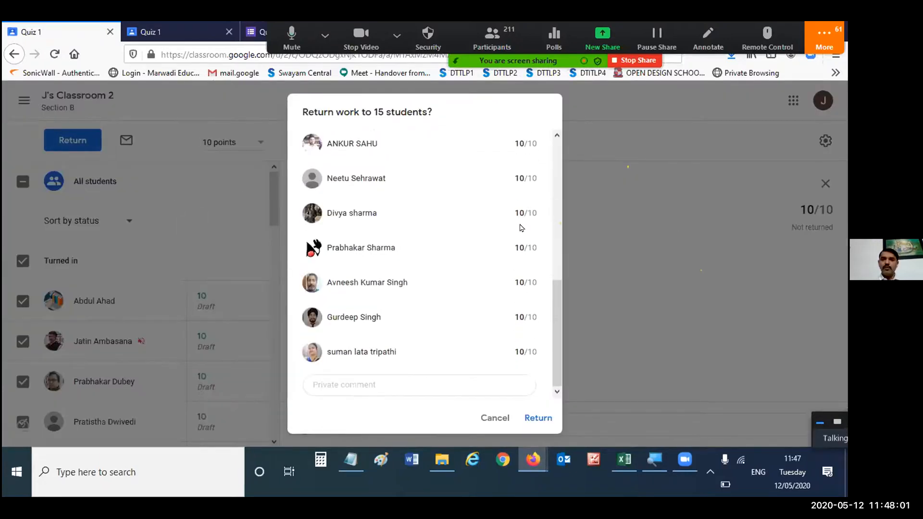
{"action": "scroll", "coordinate": [518, 224], "scroll_direction": "up", "scroll_amount": 6}
{"action": "scroll", "coordinate": [521, 228], "scroll_direction": "down", "scroll_amount": 6}
{"action": "left_click", "coordinate": [544, 417]}
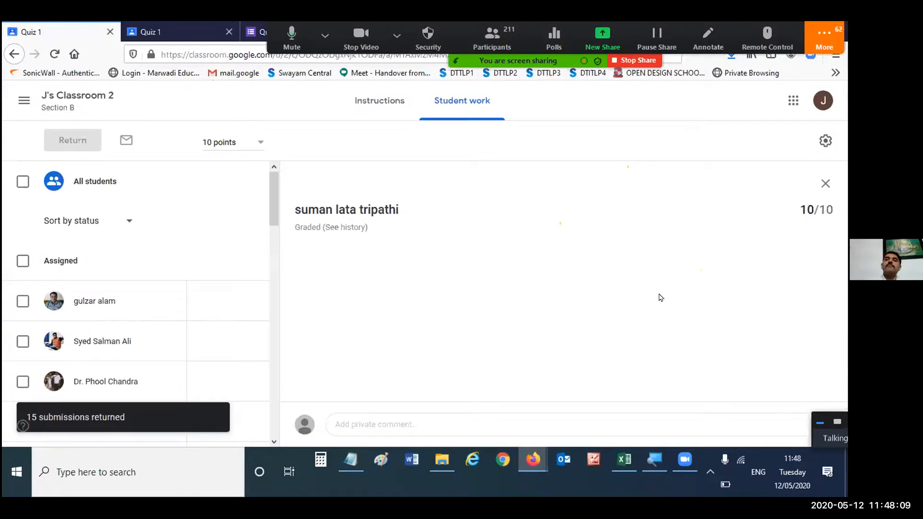
{"action": "left_click", "coordinate": [379, 100]}
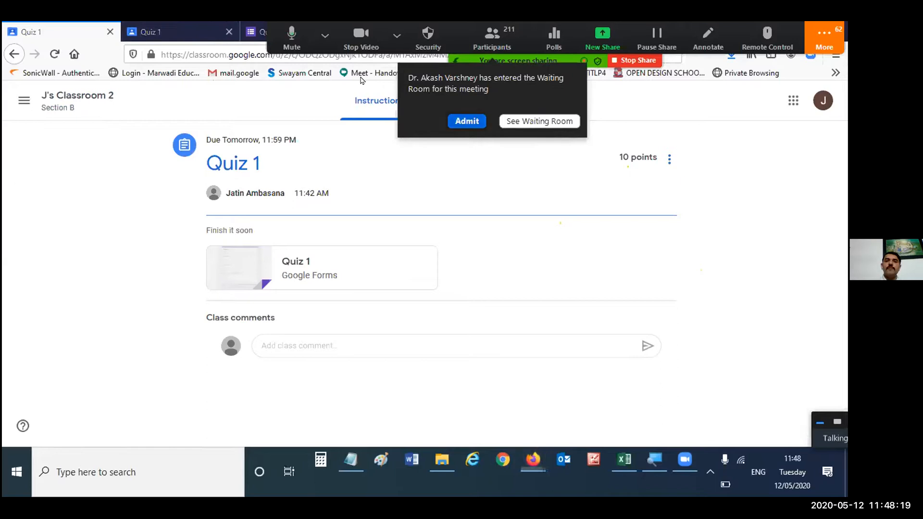
- Open the gradebook of J's Classroom 2 and look through the Quiz 1 grades of all students
{"action": "left_click", "coordinate": [62, 99]}
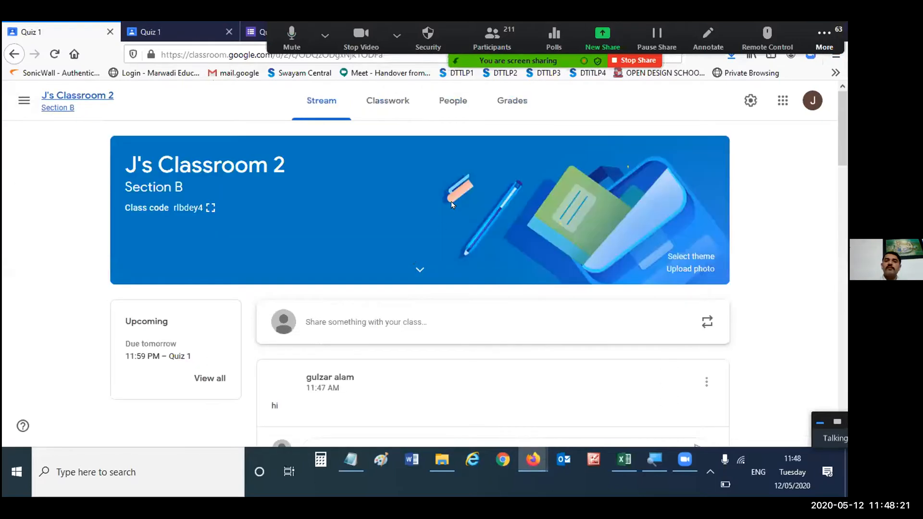
{"action": "left_click", "coordinate": [516, 113]}
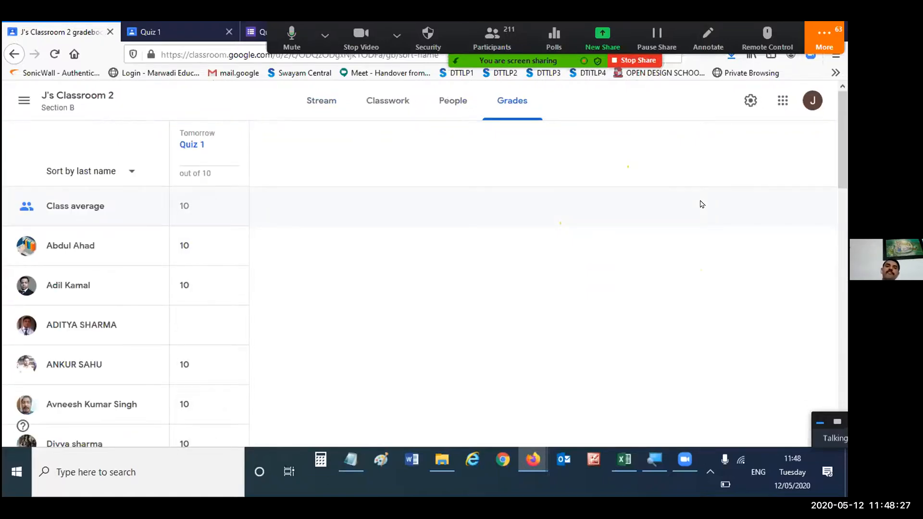
{"action": "scroll", "coordinate": [244, 203], "scroll_direction": "down", "scroll_amount": 12}
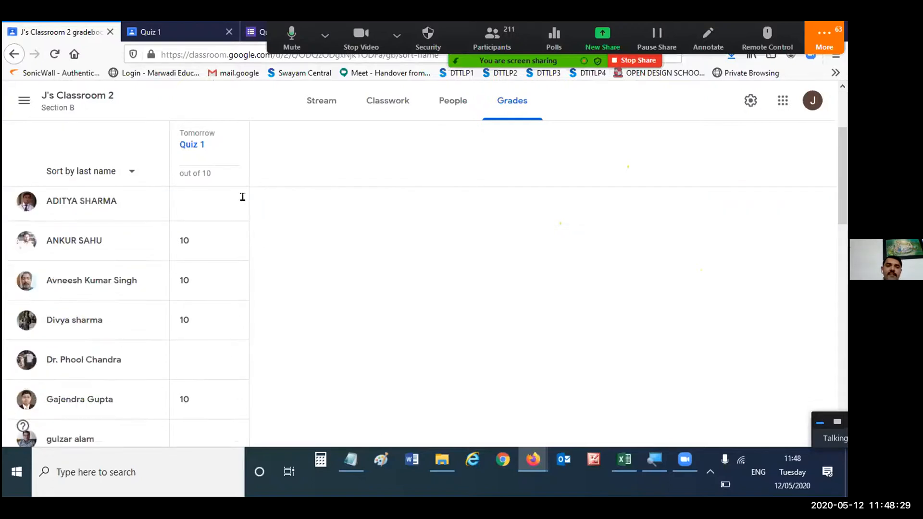
{"action": "scroll", "coordinate": [294, 283], "scroll_direction": "down", "scroll_amount": 5}
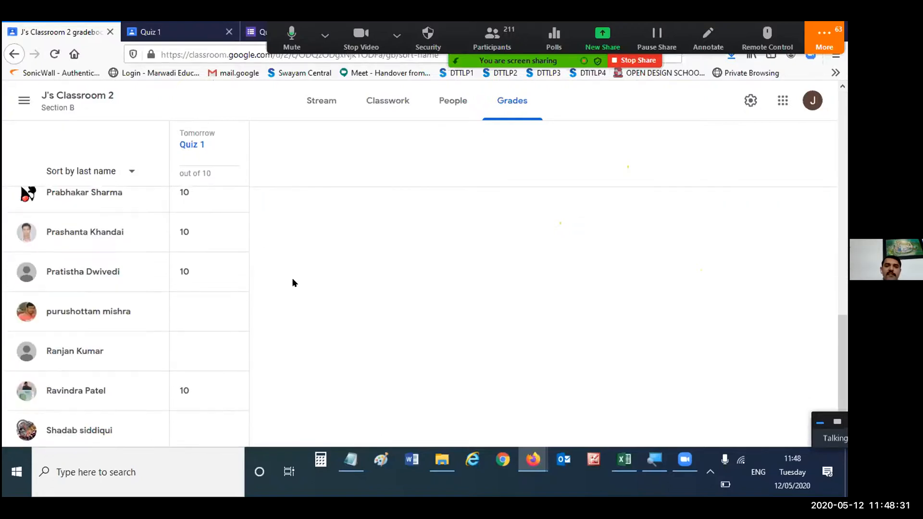
{"action": "scroll", "coordinate": [295, 283], "scroll_direction": "up", "scroll_amount": 12}
{"action": "scroll", "coordinate": [295, 283], "scroll_direction": "up", "scroll_amount": 5}
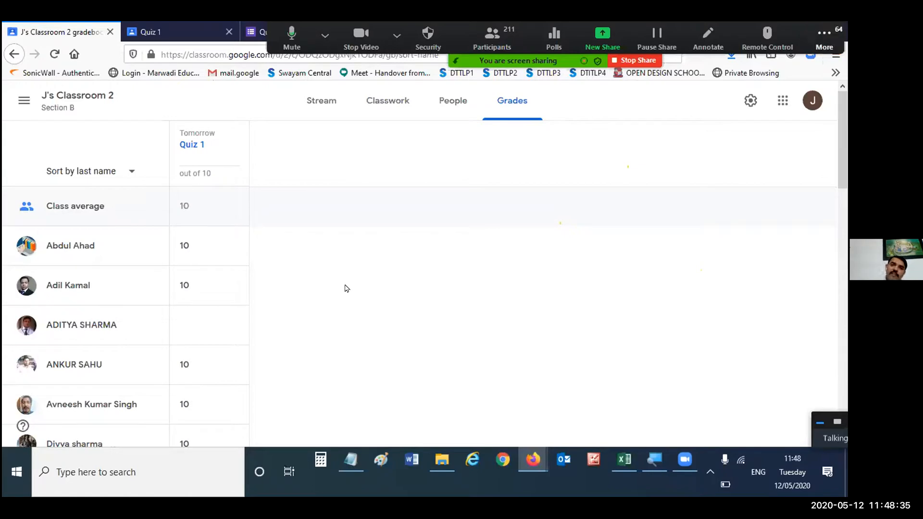
{"action": "scroll", "coordinate": [343, 287], "scroll_direction": "down", "scroll_amount": 5}
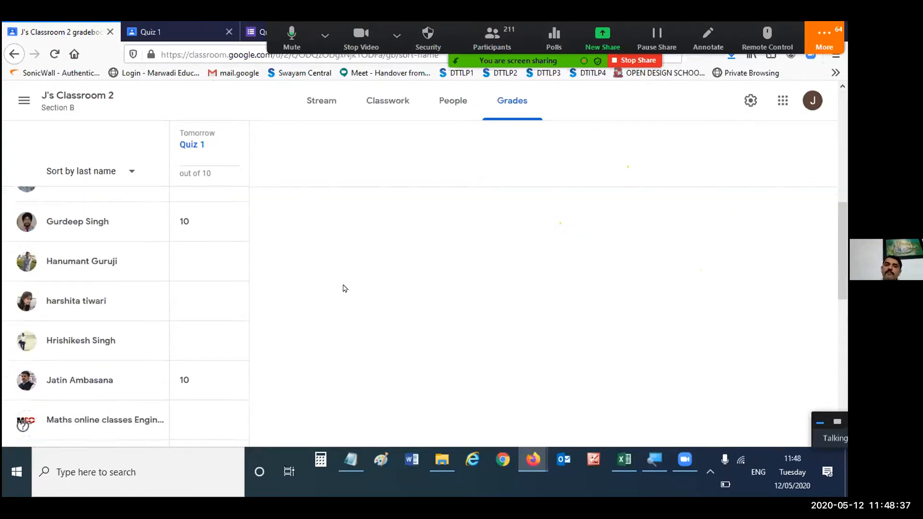
{"action": "scroll", "coordinate": [337, 286], "scroll_direction": "up", "scroll_amount": 5}
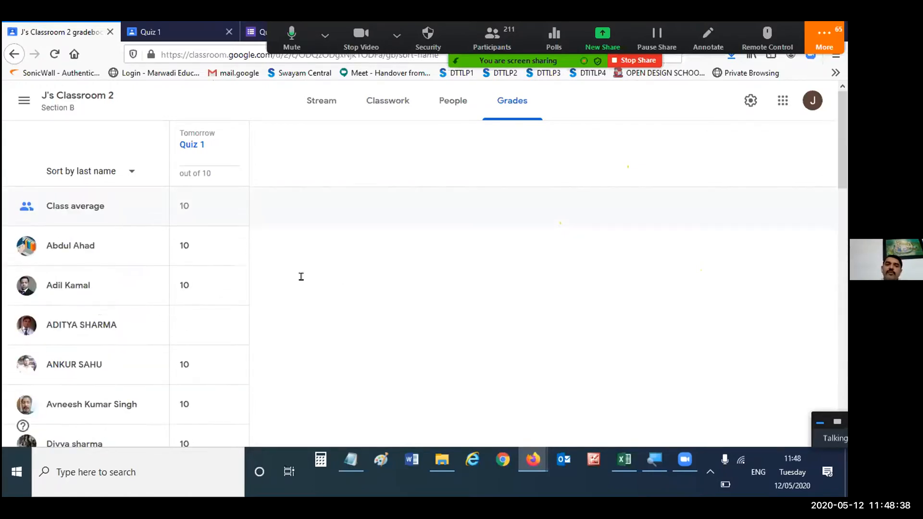
- Give the third student listed in the gradebook a Quiz 1 grade of 10, and admit the participant waiting to join the meeting
{"action": "left_click", "coordinate": [187, 326]}
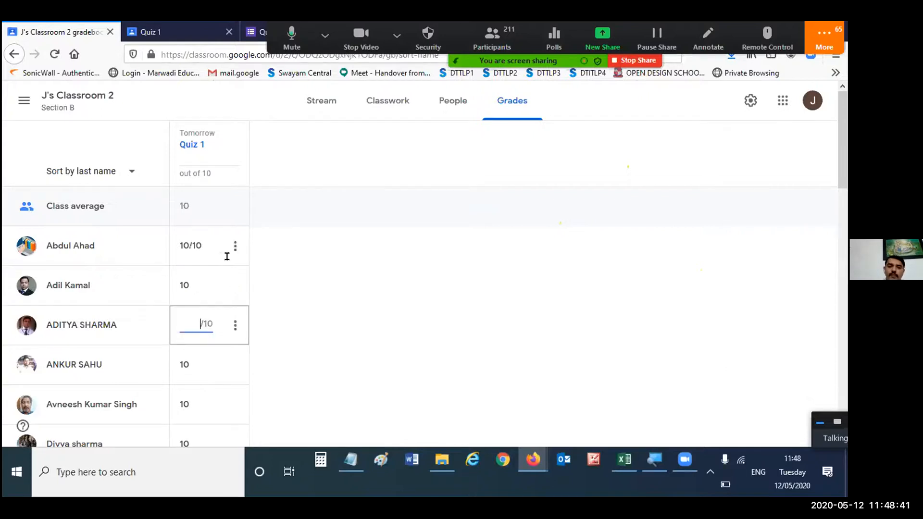
{"action": "type", "text": "10"}
{"action": "key", "text": "Return"}
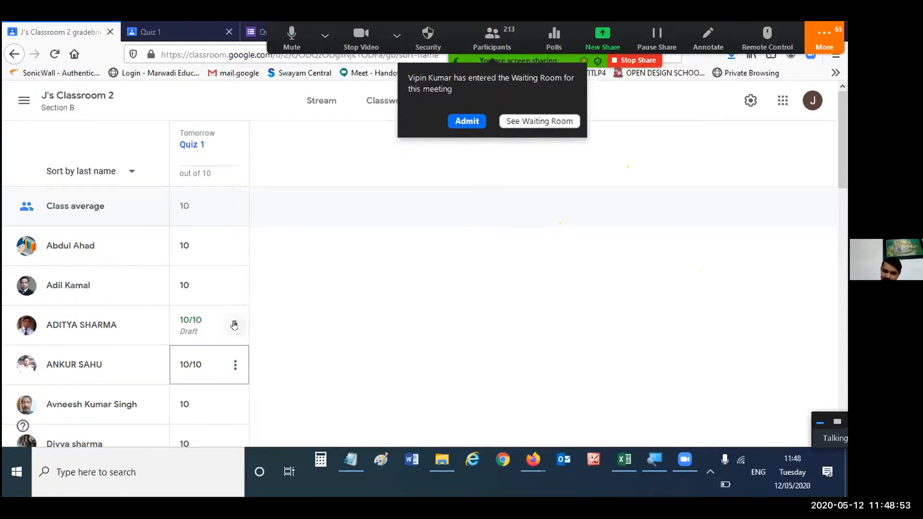
{"action": "left_click", "coordinate": [467, 120]}
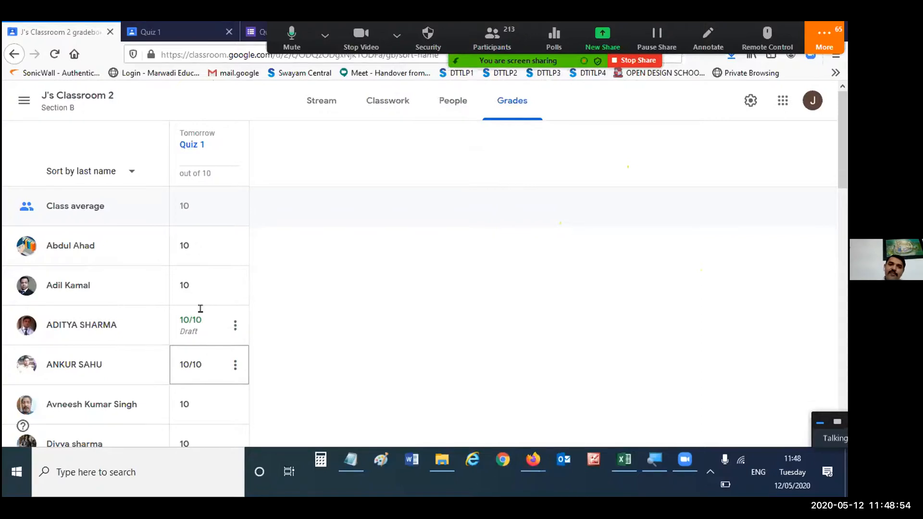
- Return the third listed student's unsubmitted Quiz 1 work with its grade, without a private comment
{"action": "left_click", "coordinate": [235, 326]}
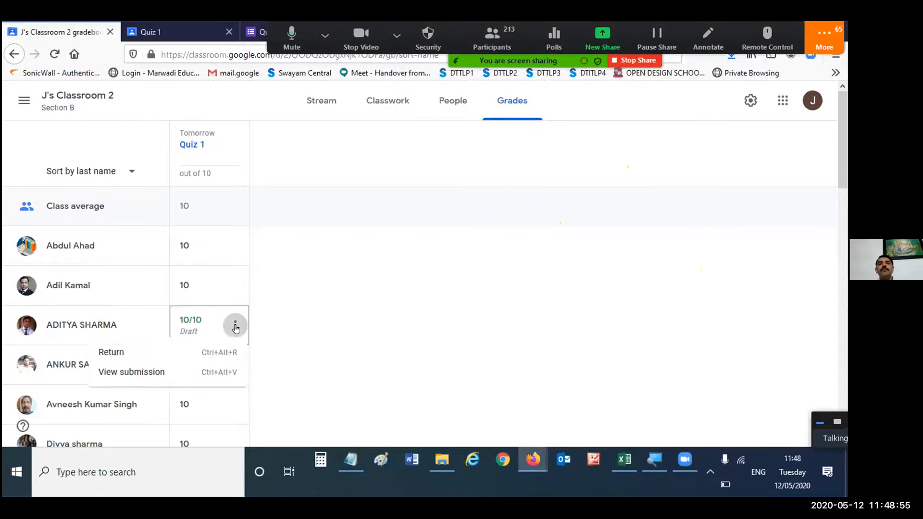
{"action": "left_click", "coordinate": [177, 354]}
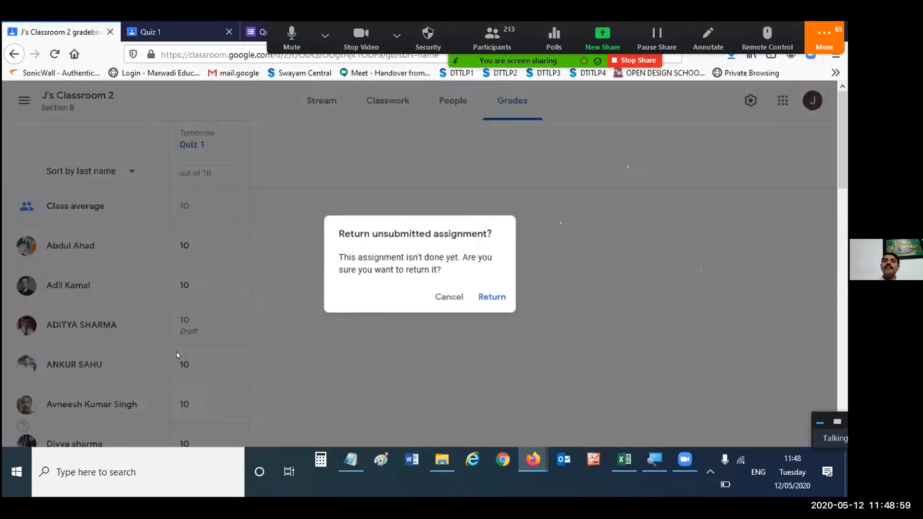
{"action": "left_click", "coordinate": [499, 297]}
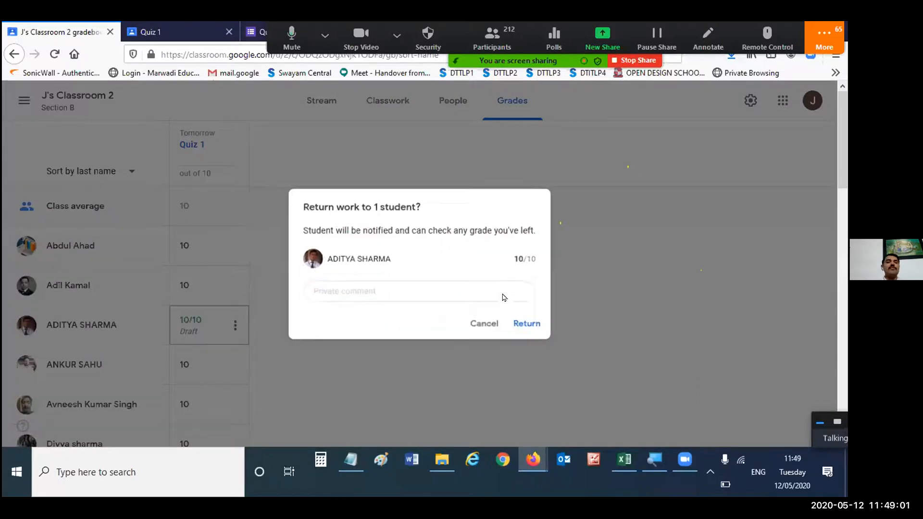
{"action": "left_click", "coordinate": [529, 324]}
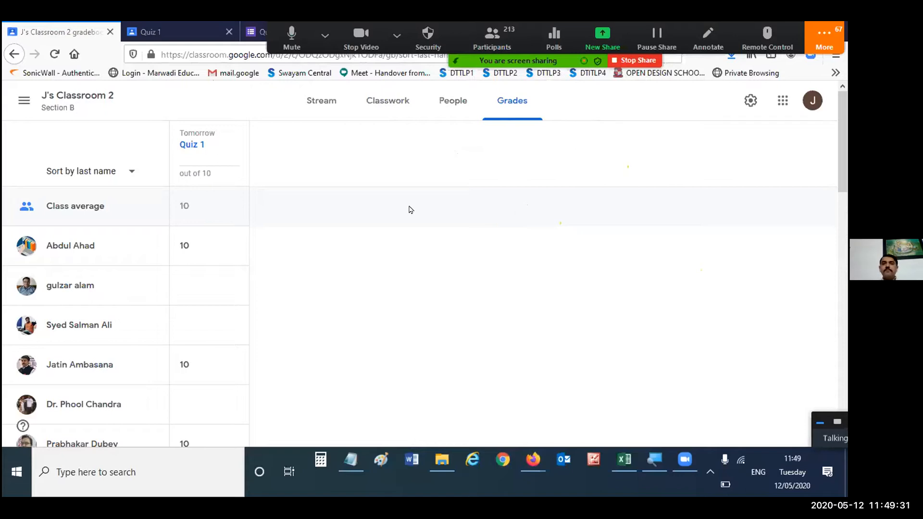
- Reuse the question "Are you staying home to stay safe?" from J's Sample Classroom 1 as new classwork, without copying attachments
{"action": "left_click", "coordinate": [393, 109]}
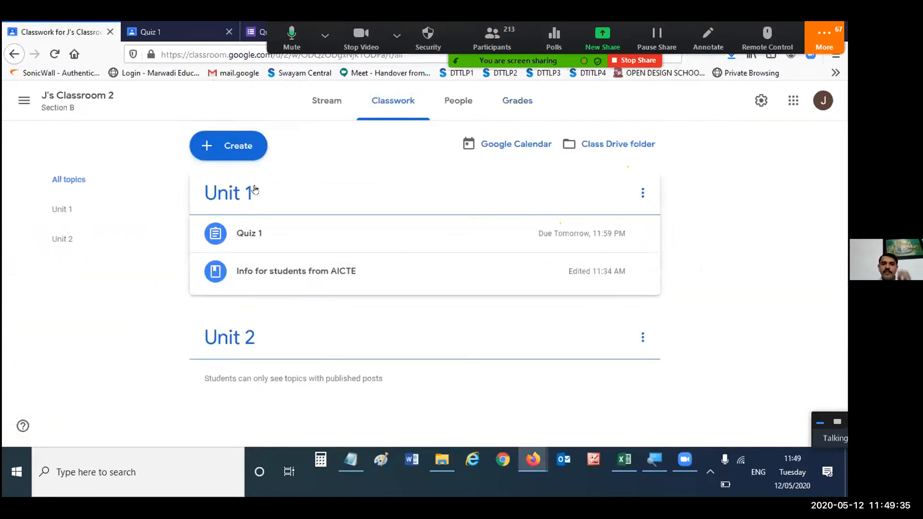
{"action": "left_click", "coordinate": [248, 147]}
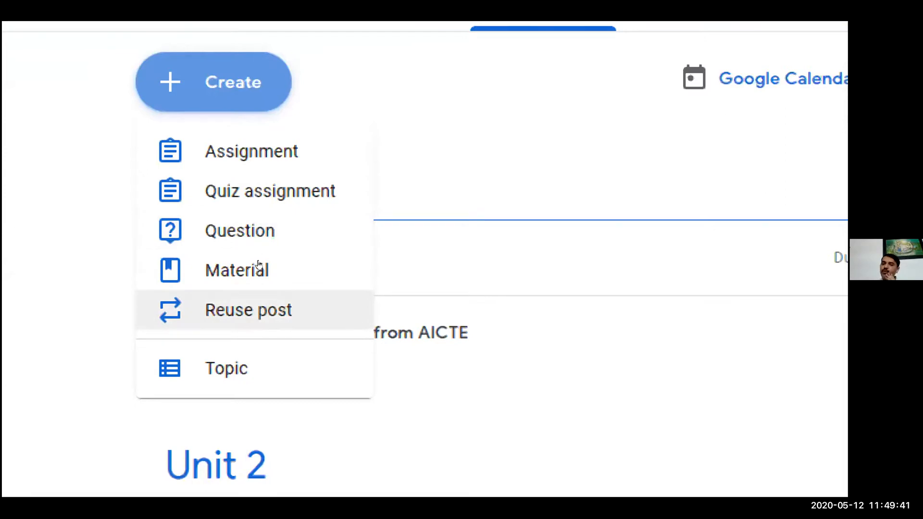
{"action": "left_click", "coordinate": [259, 308]}
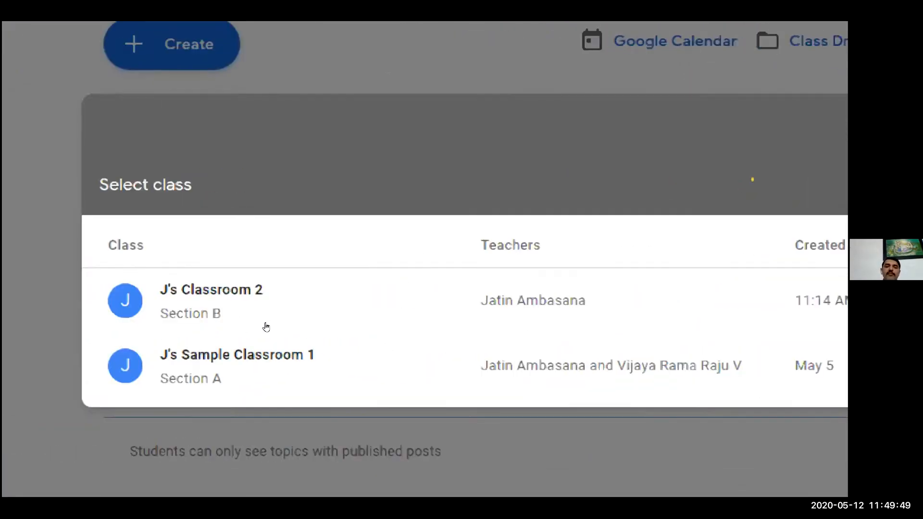
{"action": "left_click", "coordinate": [265, 329]}
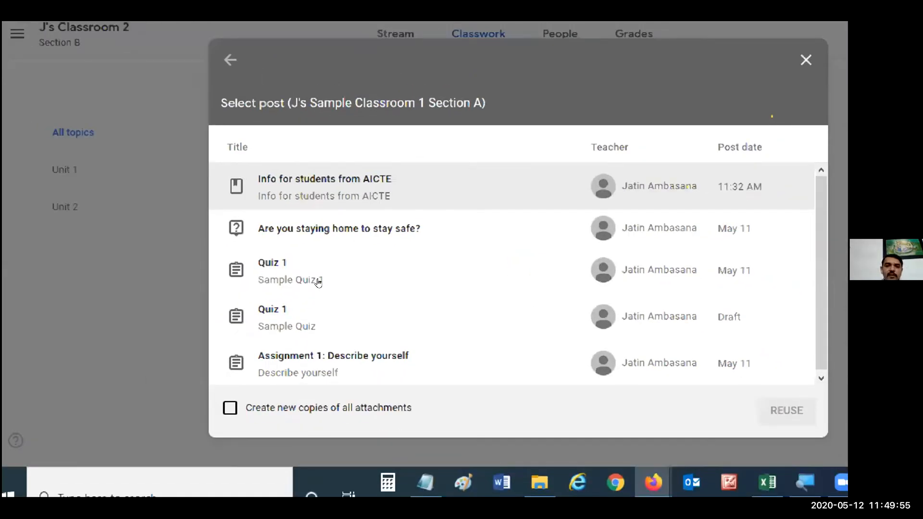
{"action": "left_click", "coordinate": [268, 243]}
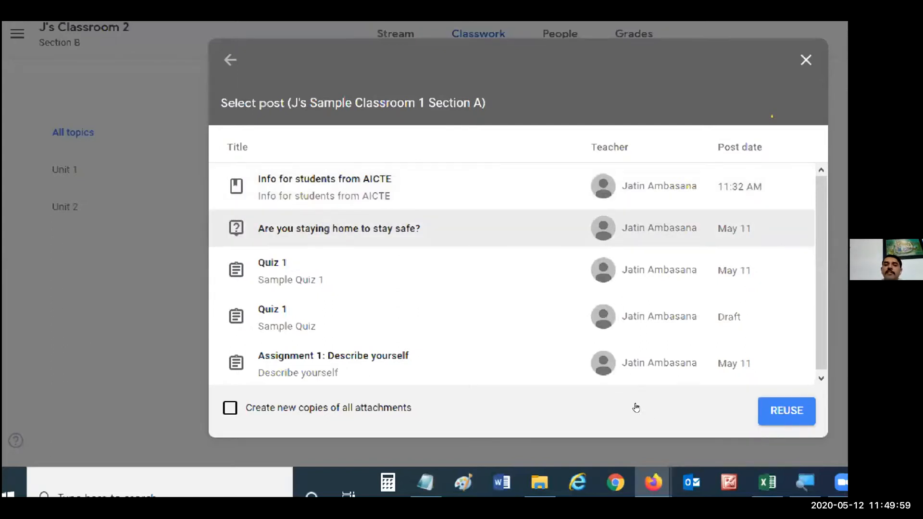
{"action": "left_click", "coordinate": [786, 411]}
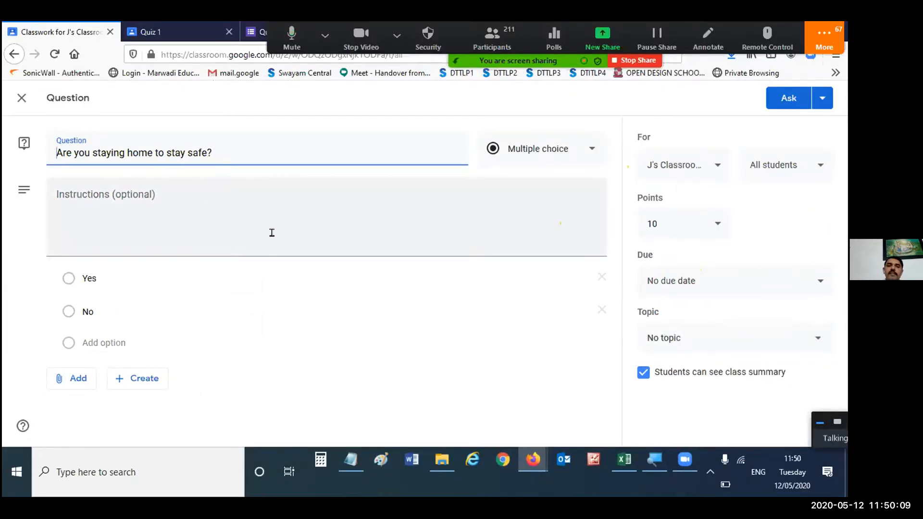
- Keep the reused question under No topic, post it to all students, and check it in the classwork list
{"action": "left_click", "coordinate": [734, 342]}
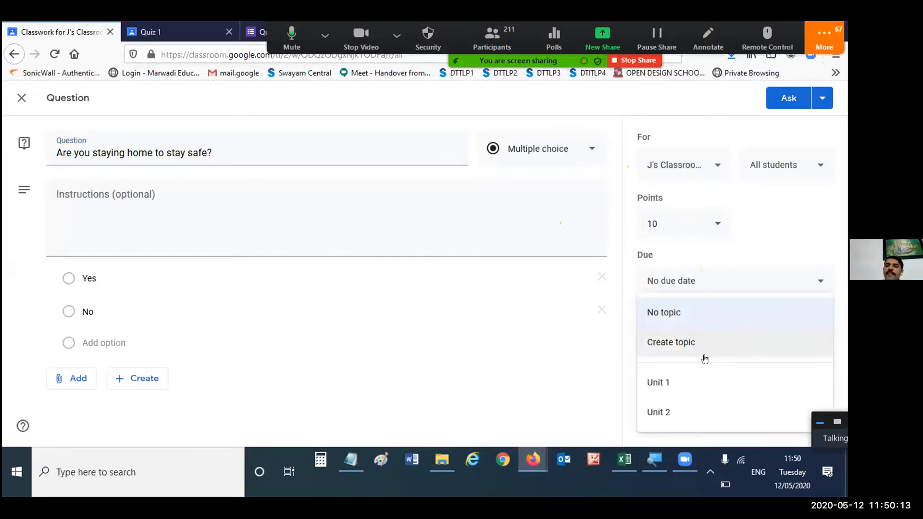
{"action": "left_click", "coordinate": [703, 320]}
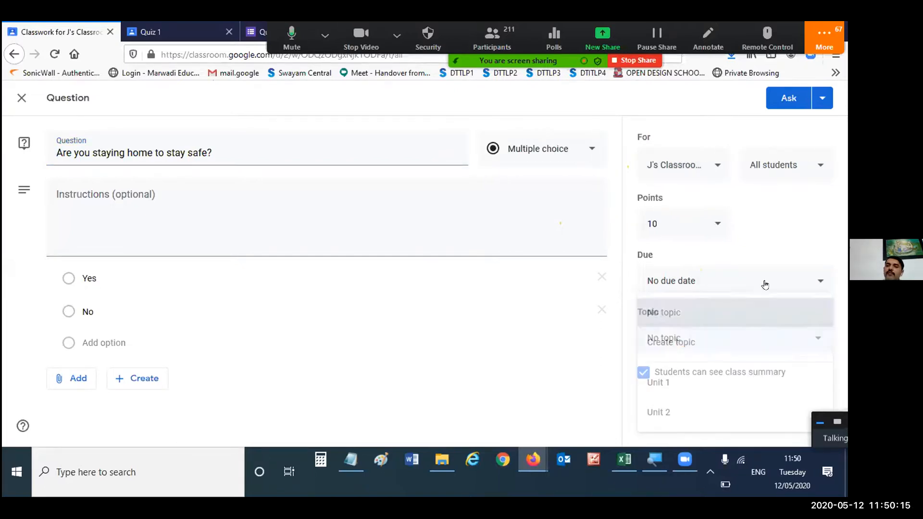
{"action": "left_click", "coordinate": [789, 98]}
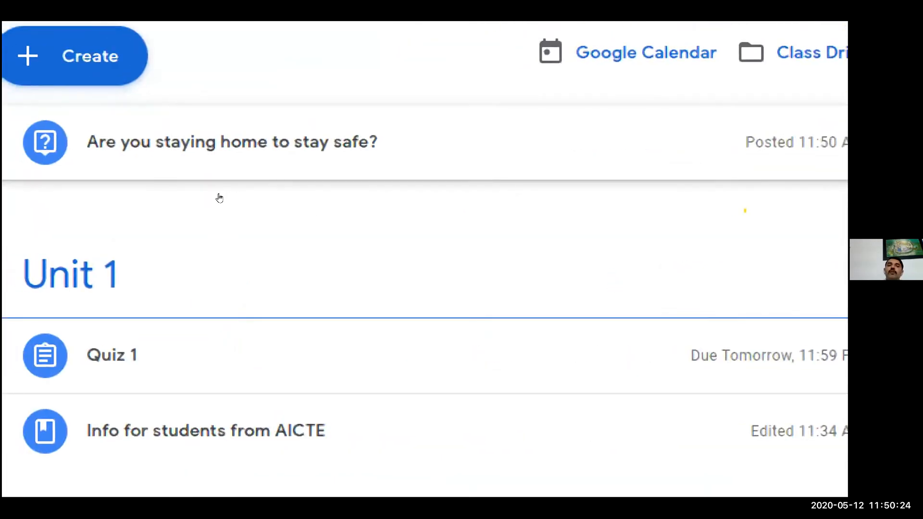
{"action": "scroll", "coordinate": [287, 258], "scroll_direction": "down", "scroll_amount": 1}
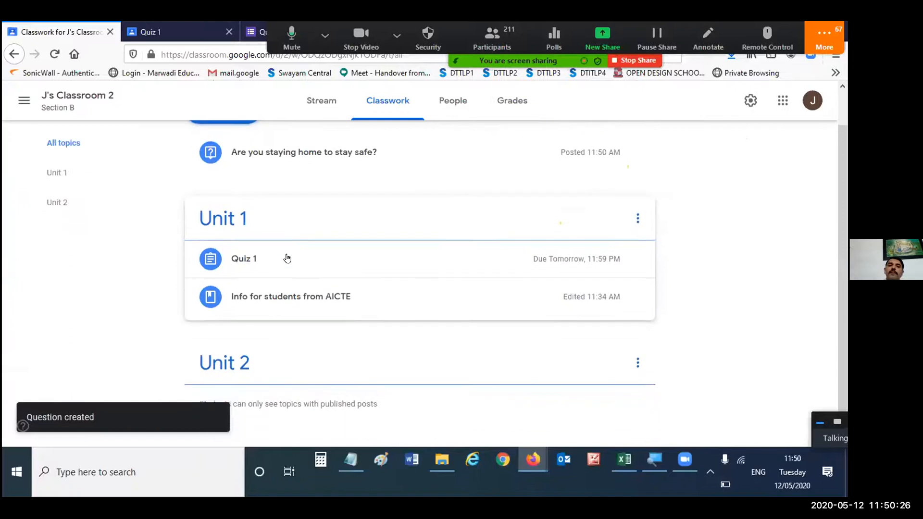
{"action": "scroll", "coordinate": [287, 259], "scroll_direction": "up", "scroll_amount": 1}
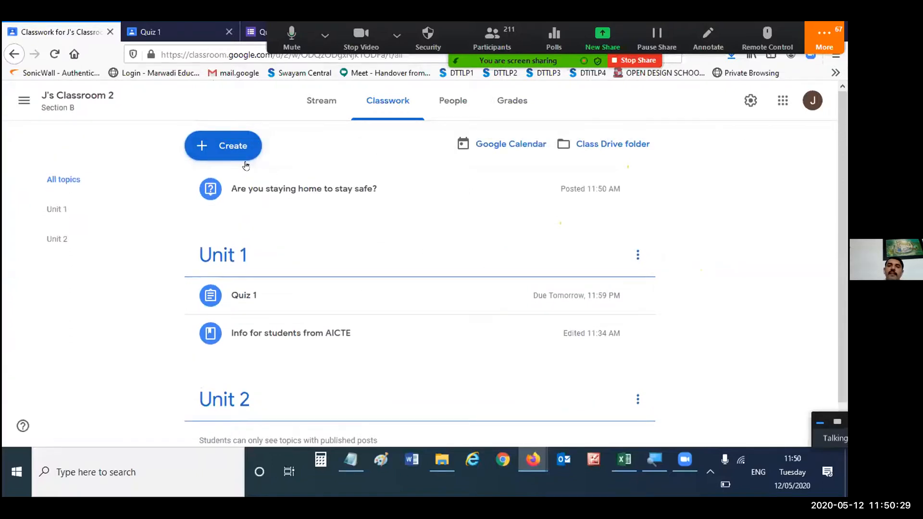
- Reuse the post "Assignment 1: Describe yourself" from J's Sample Classroom 1, creating new copies of all attachments
{"action": "left_click", "coordinate": [219, 153]}
{"action": "left_click", "coordinate": [240, 260]}
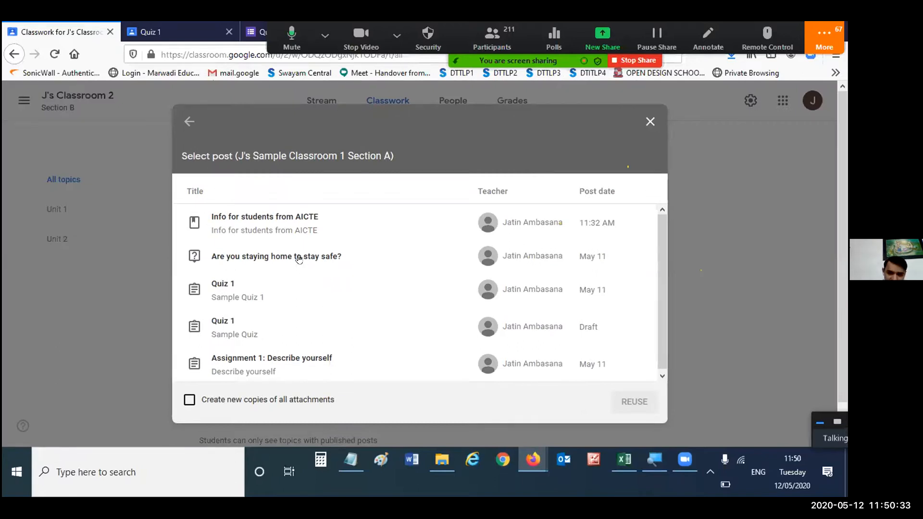
{"action": "scroll", "coordinate": [299, 259], "scroll_direction": "down", "scroll_amount": 1}
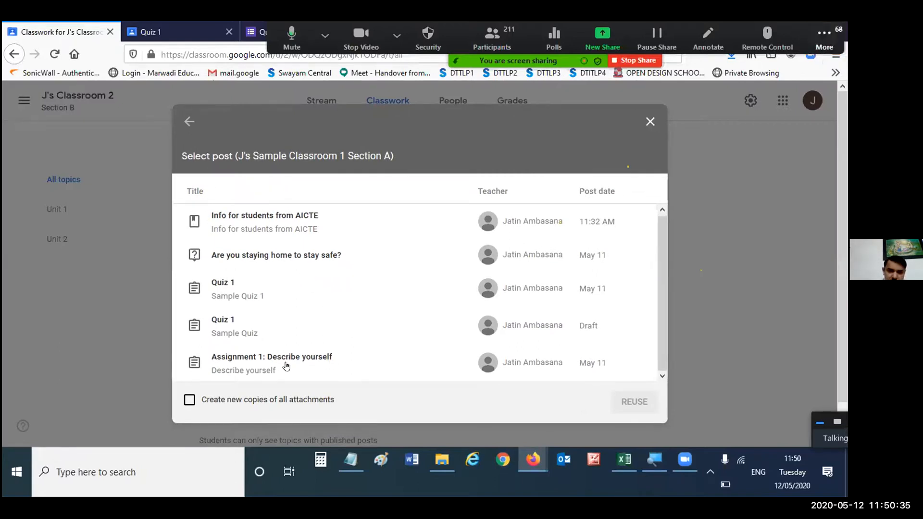
{"action": "left_click", "coordinate": [264, 368]}
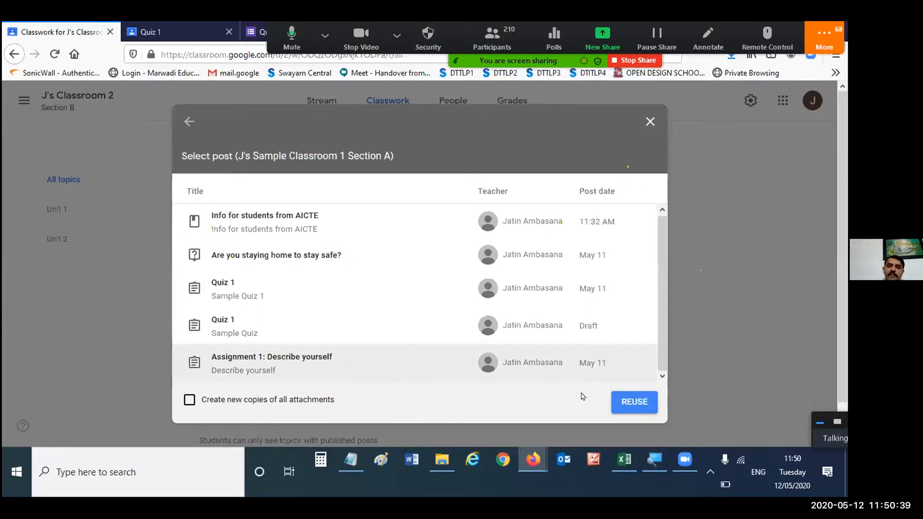
{"action": "left_click", "coordinate": [189, 400]}
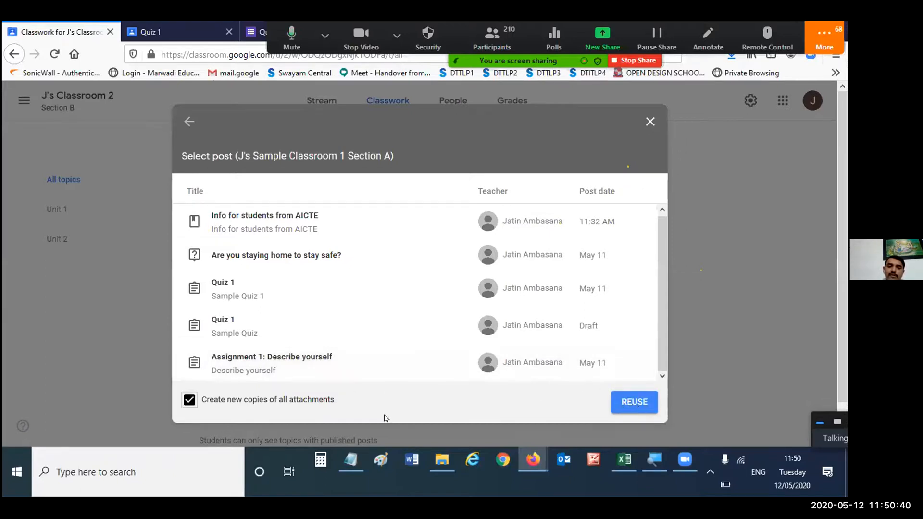
{"action": "left_click", "coordinate": [634, 402]}
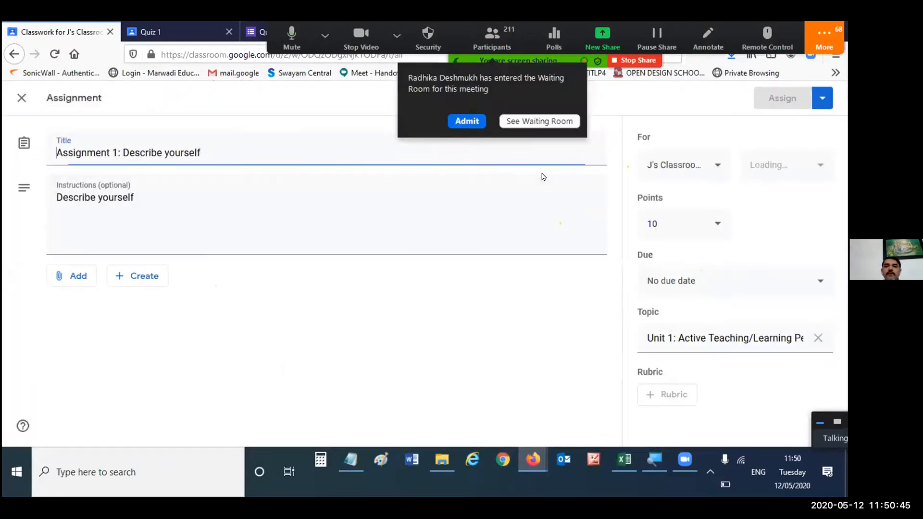
- Look over the reused assignment's instructions and attachment types, and assign it under Unit 1: Active Teaching/Learning Pedagogy
{"action": "double_click", "coordinate": [145, 197]}
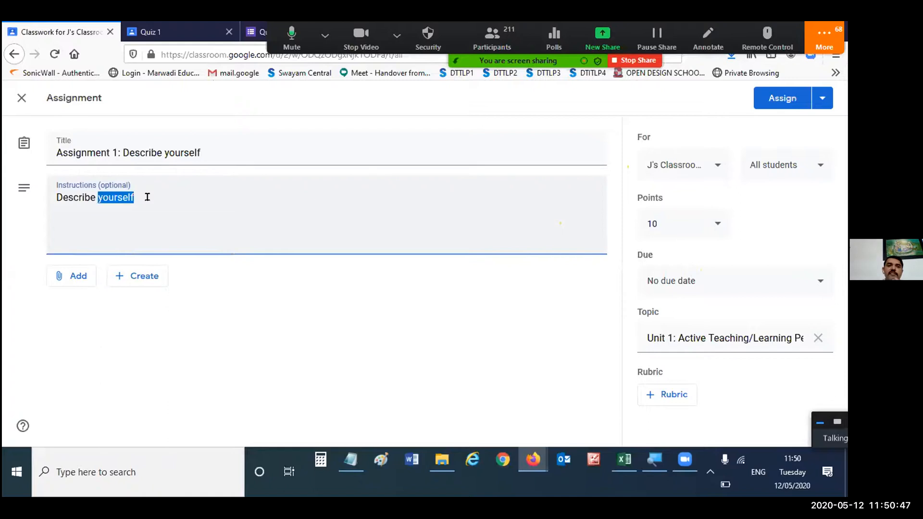
{"action": "left_click", "coordinate": [139, 282]}
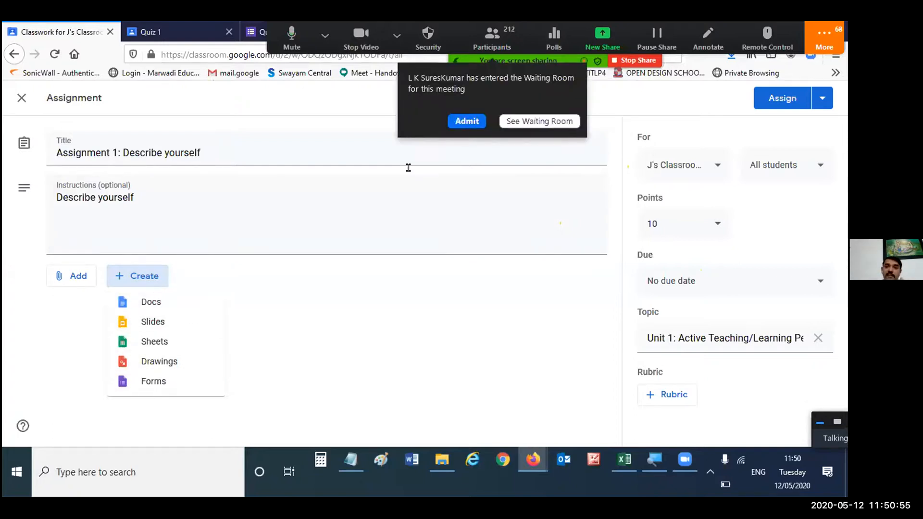
{"action": "left_click", "coordinate": [359, 219]}
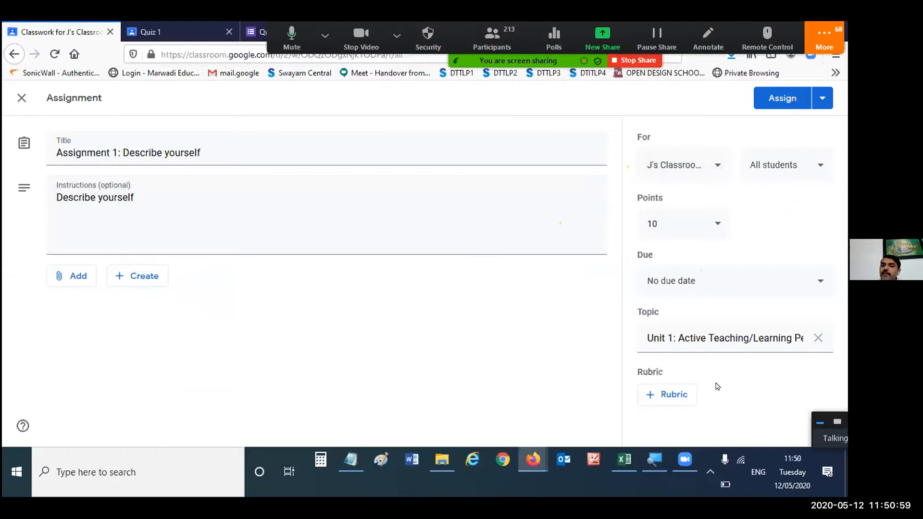
{"action": "left_click", "coordinate": [791, 101]}
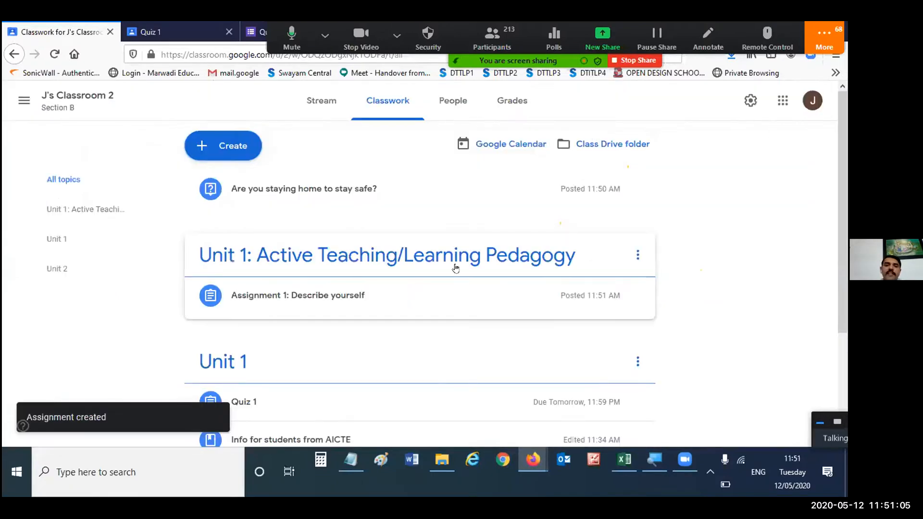
{"action": "scroll", "coordinate": [366, 254], "scroll_direction": "down", "scroll_amount": 3}
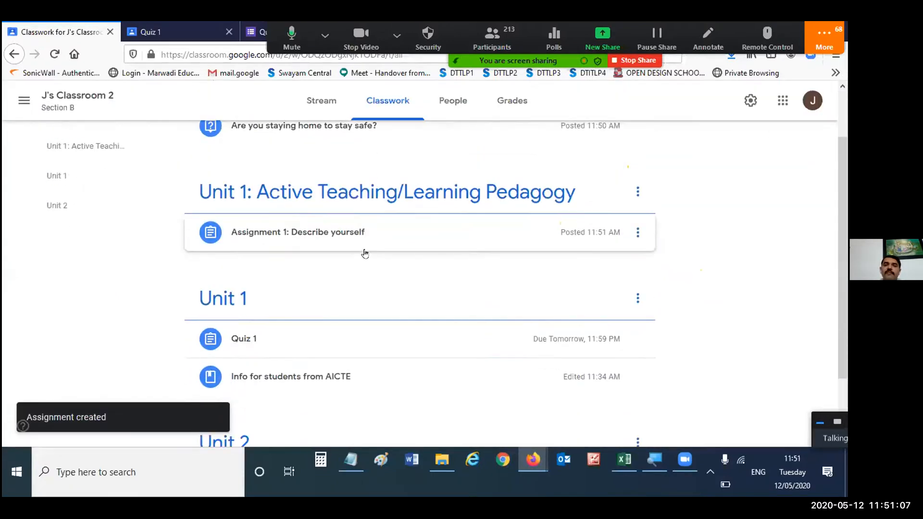
{"action": "scroll", "coordinate": [366, 254], "scroll_direction": "up", "scroll_amount": 3}
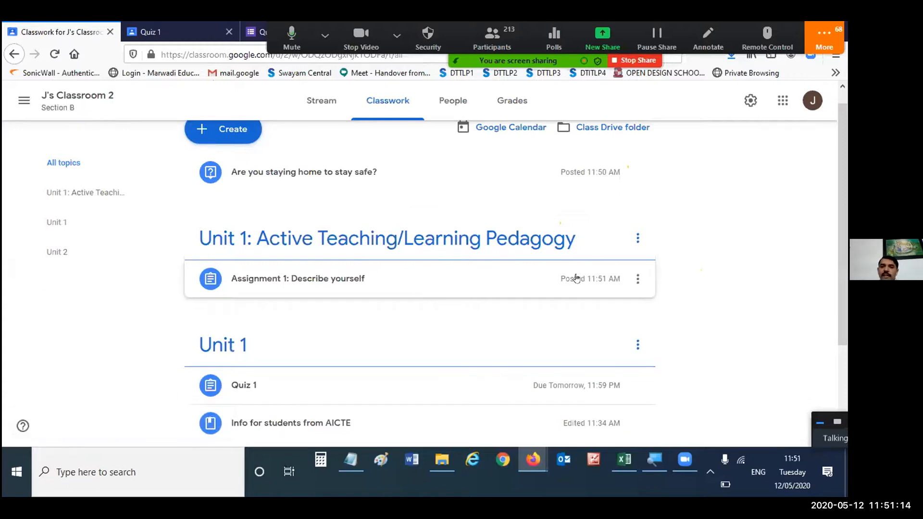
- Move "Assignment 1: Describe yourself" to the Unit 2 topic, save it, and check its place in the classwork list
{"action": "right_click", "coordinate": [634, 280]}
{"action": "left_click", "coordinate": [636, 279]}
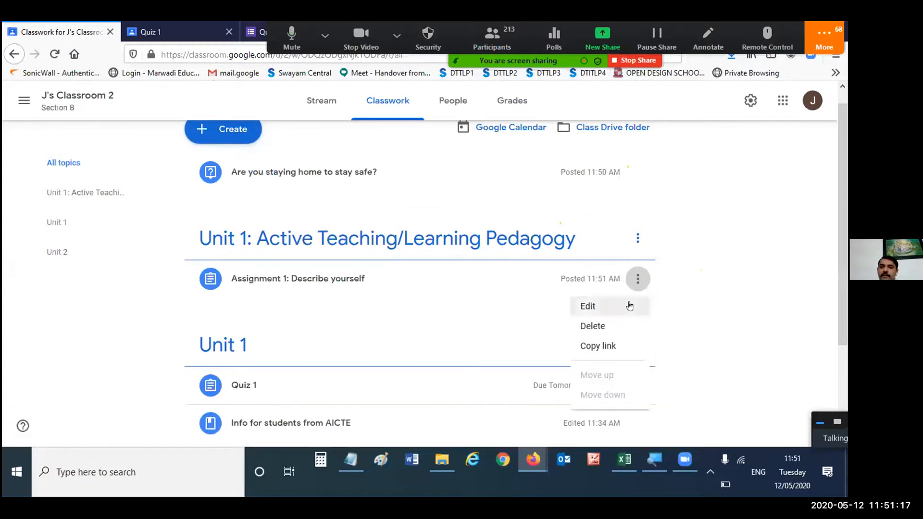
{"action": "left_click", "coordinate": [611, 301]}
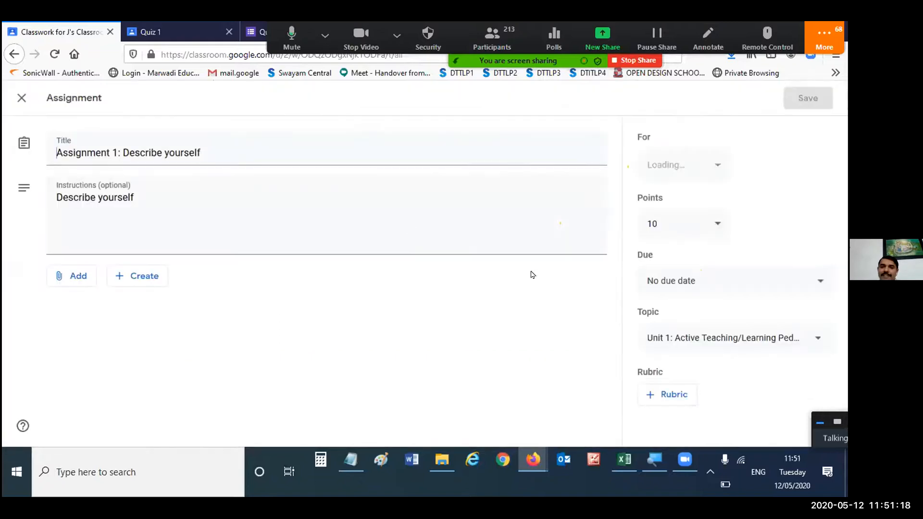
{"action": "left_click", "coordinate": [729, 346]}
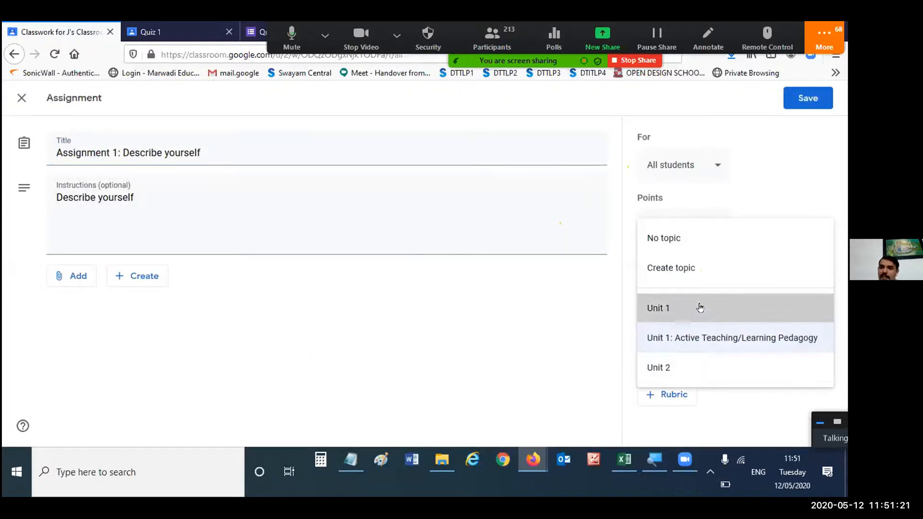
{"action": "left_click", "coordinate": [700, 307]}
{"action": "left_click", "coordinate": [706, 336]}
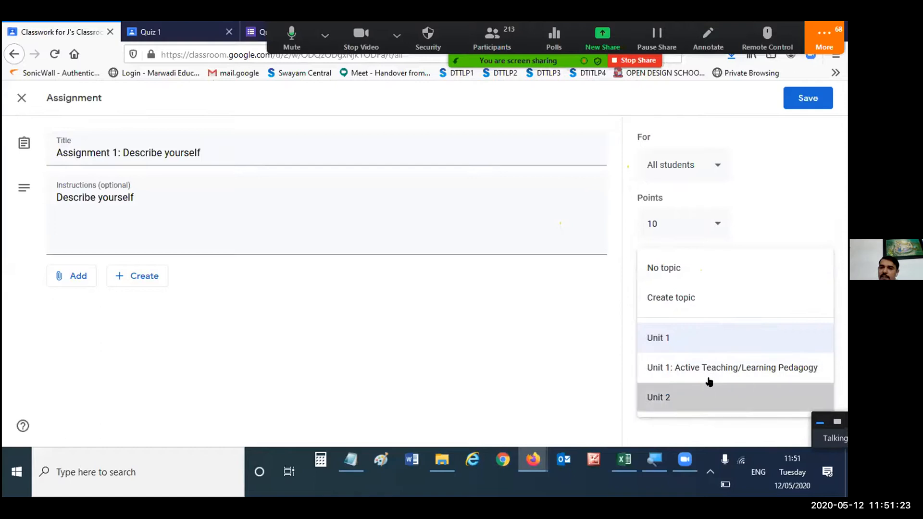
{"action": "left_click", "coordinate": [708, 387]}
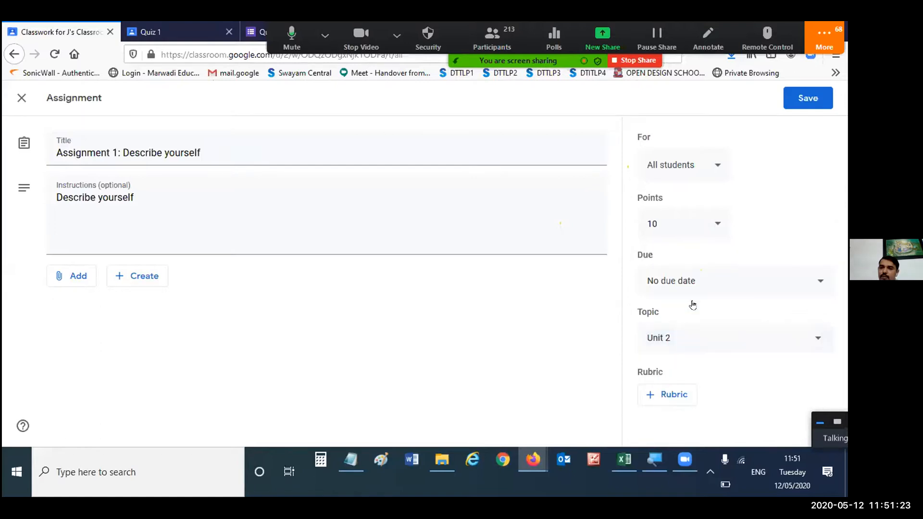
{"action": "left_click", "coordinate": [809, 98]}
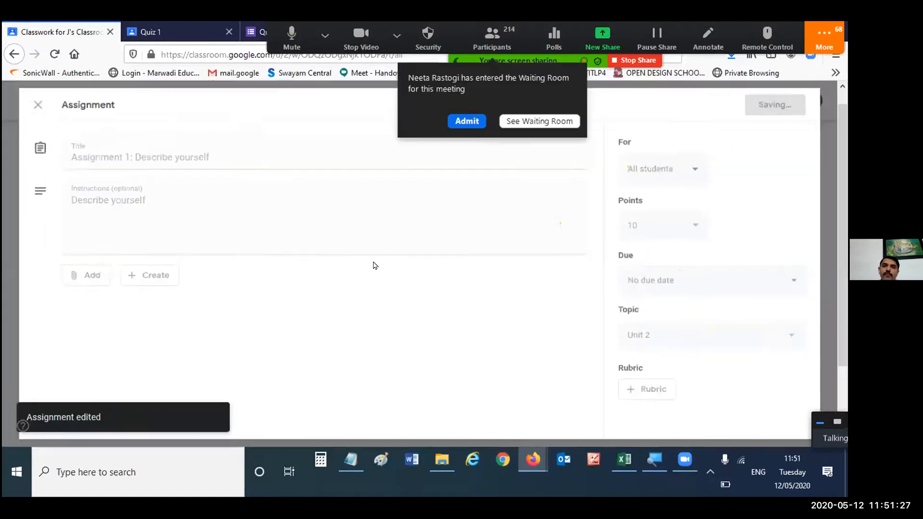
{"action": "scroll", "coordinate": [355, 280], "scroll_direction": "down", "scroll_amount": 1}
{"action": "scroll", "coordinate": [355, 289], "scroll_direction": "down", "scroll_amount": 2}
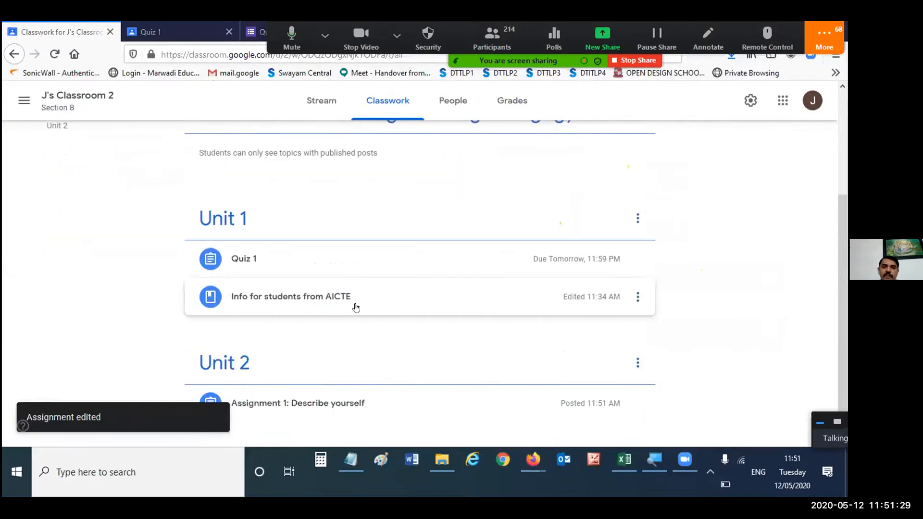
- Delete the empty topic "Unit 1: Active Teaching/Learning Pedagogy" from the classwork
{"action": "scroll", "coordinate": [422, 392], "scroll_direction": "up", "scroll_amount": 3}
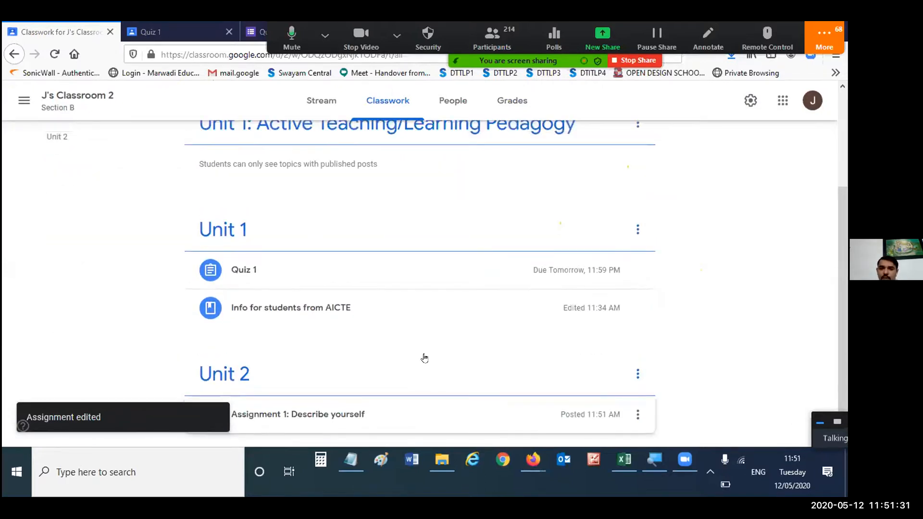
{"action": "left_click", "coordinate": [638, 255]}
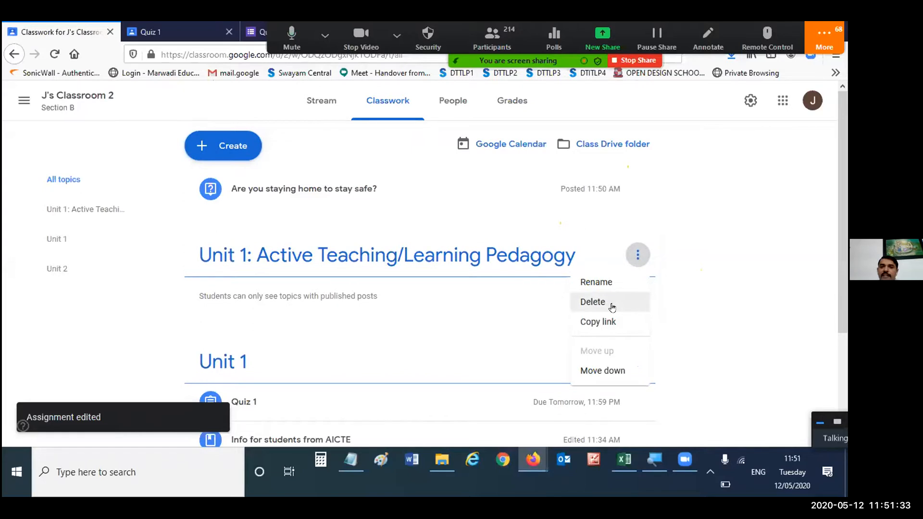
{"action": "left_click", "coordinate": [612, 307]}
{"action": "left_click", "coordinate": [491, 290]}
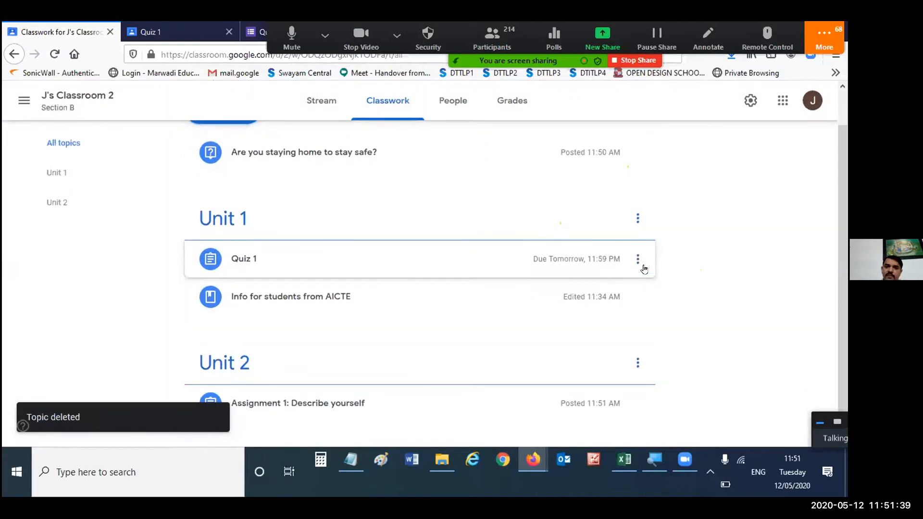
- Check the submission status of "Assignment 1: Describe yourself" and look through the posts in the class stream
{"action": "left_click", "coordinate": [323, 405]}
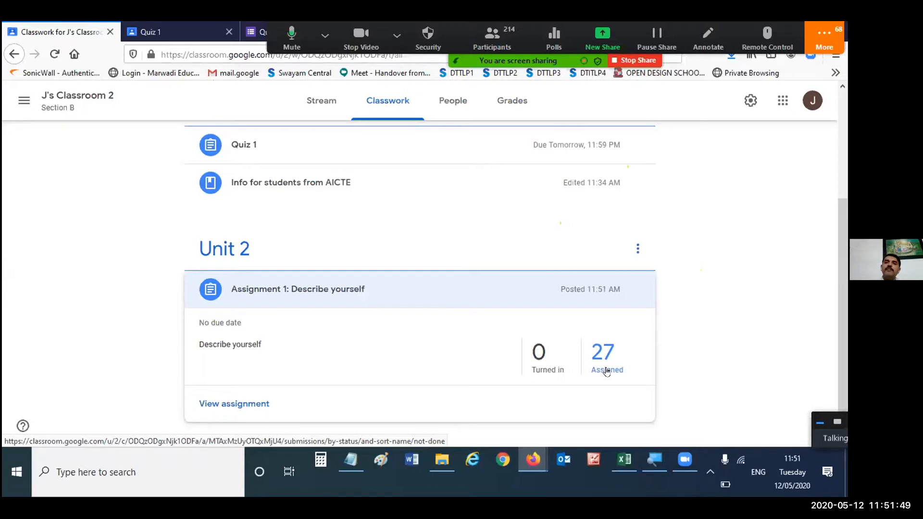
{"action": "left_click", "coordinate": [322, 101]}
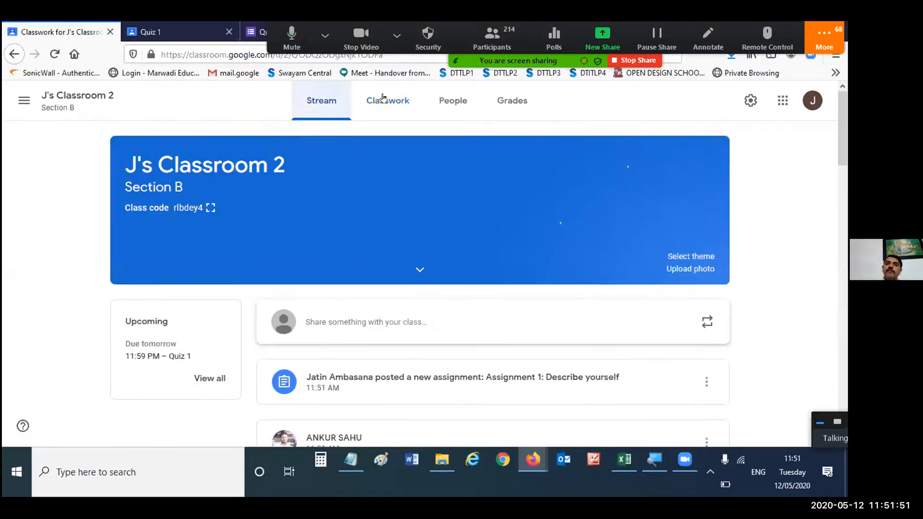
{"action": "scroll", "coordinate": [729, 255], "scroll_direction": "down", "scroll_amount": 4}
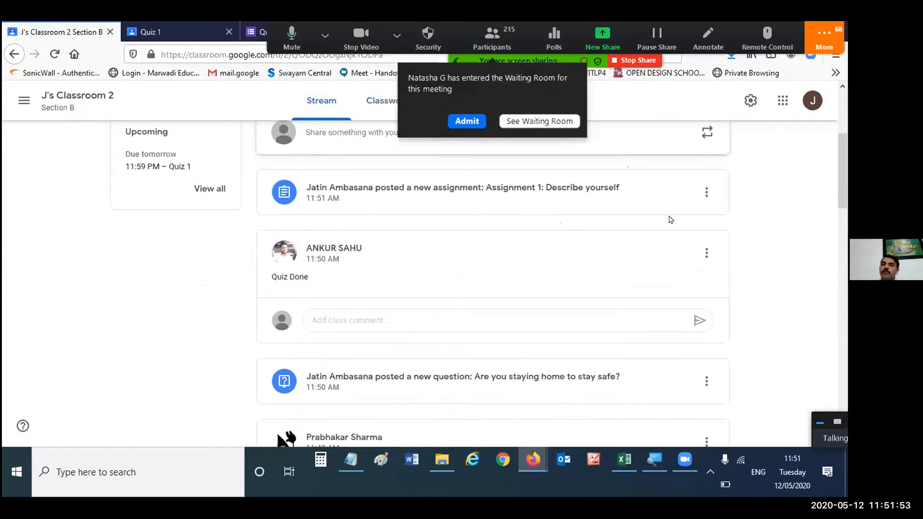
{"action": "scroll", "coordinate": [617, 246], "scroll_direction": "up", "scroll_amount": 4}
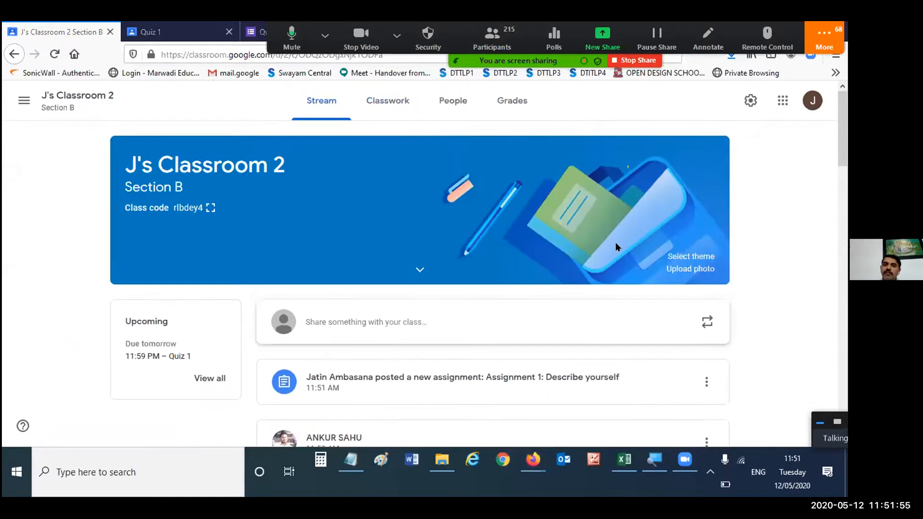
{"action": "scroll", "coordinate": [617, 246], "scroll_direction": "down", "scroll_amount": 11}
{"action": "scroll", "coordinate": [617, 247], "scroll_direction": "down", "scroll_amount": 10}
{"action": "scroll", "coordinate": [617, 247], "scroll_direction": "up", "scroll_amount": 15}
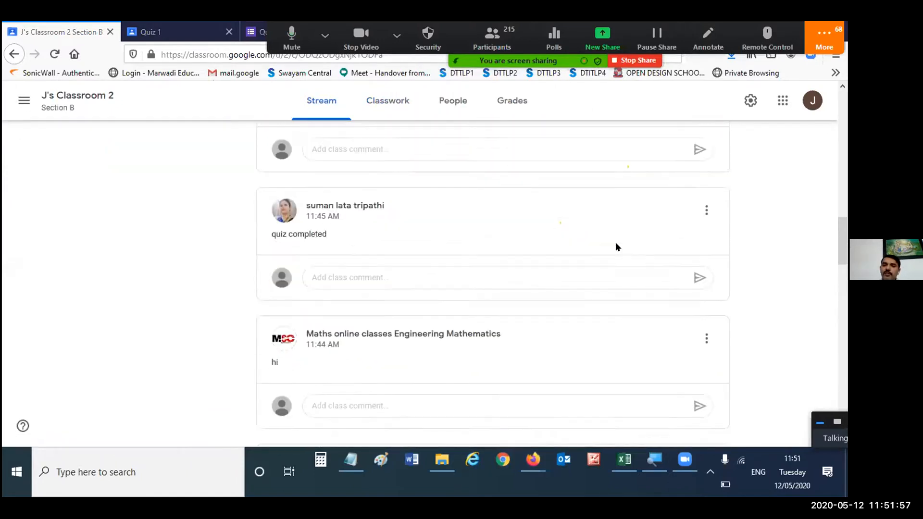
{"action": "scroll", "coordinate": [618, 246], "scroll_direction": "up", "scroll_amount": 6}
{"action": "scroll", "coordinate": [615, 245], "scroll_direction": "down", "scroll_amount": 6}
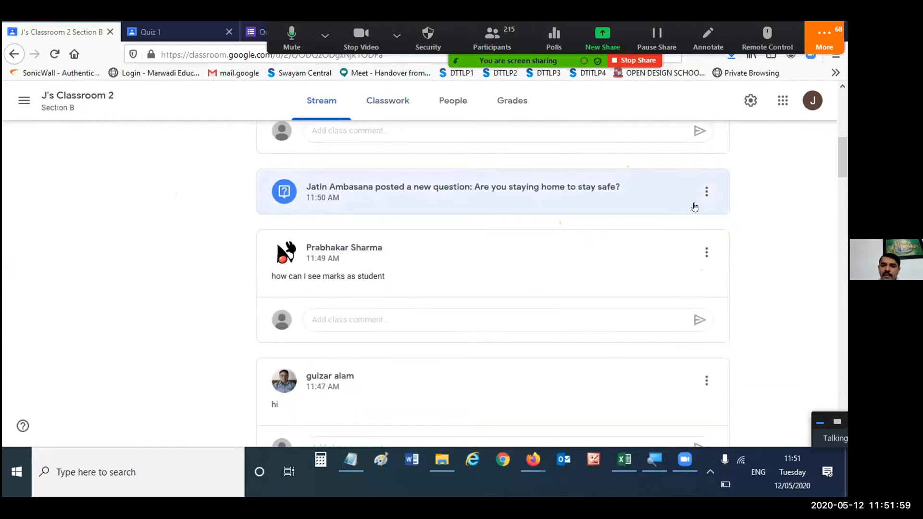
- Delete the student post "how can I see marks as student" from the stream and return to the classwork list
{"action": "left_click", "coordinate": [706, 252]}
{"action": "left_click", "coordinate": [623, 299]}
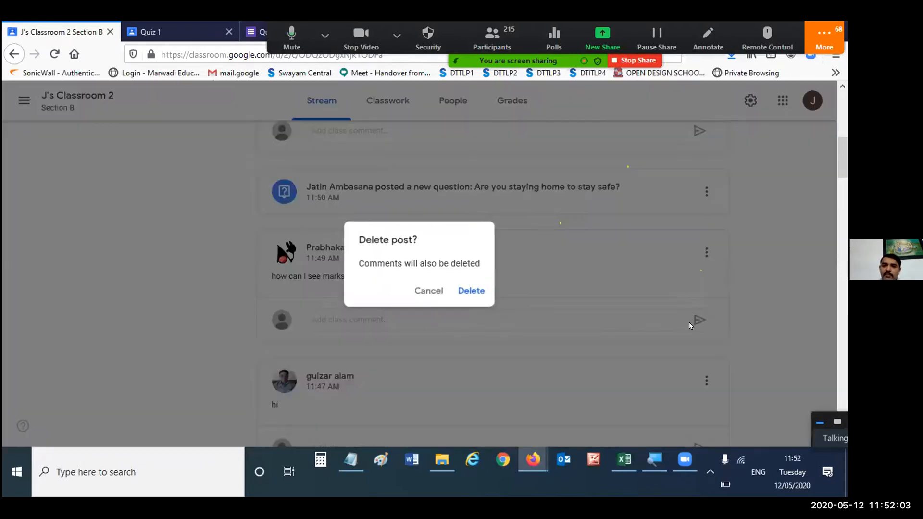
{"action": "left_click", "coordinate": [464, 291]}
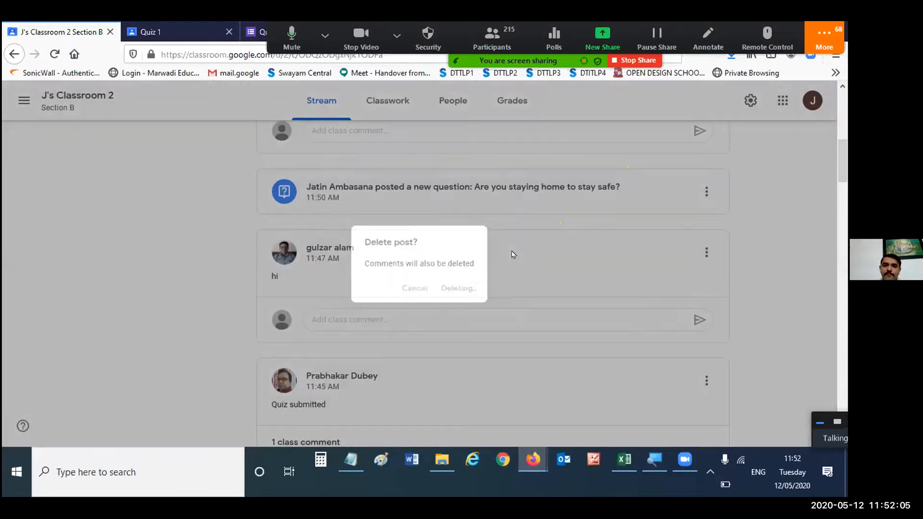
{"action": "scroll", "coordinate": [551, 255], "scroll_direction": "down", "scroll_amount": 6}
{"action": "scroll", "coordinate": [551, 255], "scroll_direction": "up", "scroll_amount": 10}
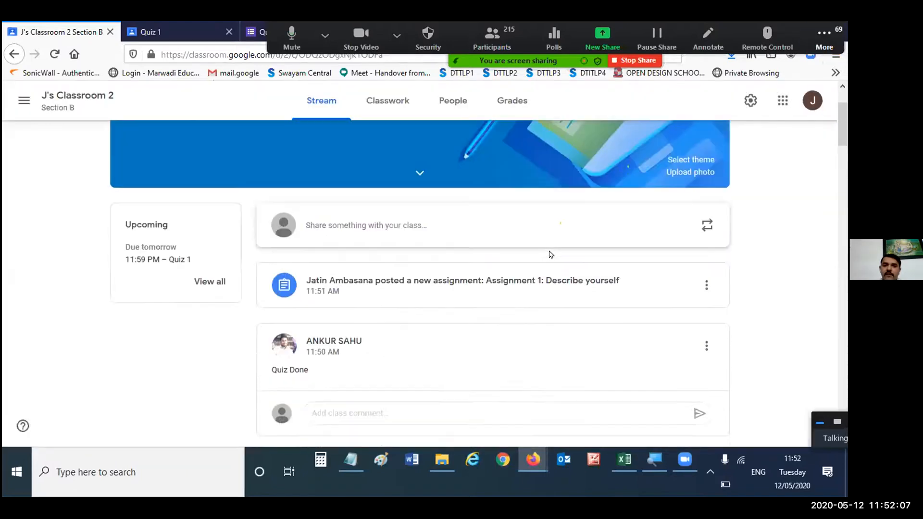
{"action": "left_click", "coordinate": [423, 105]}
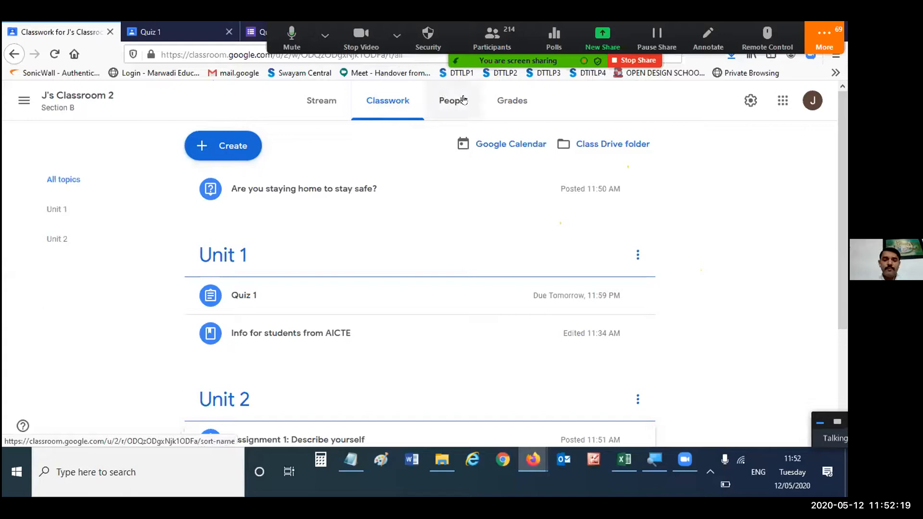
- Switch to the student account's Quiz 1 page, open the J's Classroom 2 stream from it, and view the enrolled classes
{"action": "key", "text": "ctrl+Tab"}
{"action": "key", "text": "ctrl+Tab"}
{"action": "key", "text": "ctrl+Tab"}
{"action": "key", "text": "ctrl+Tab"}
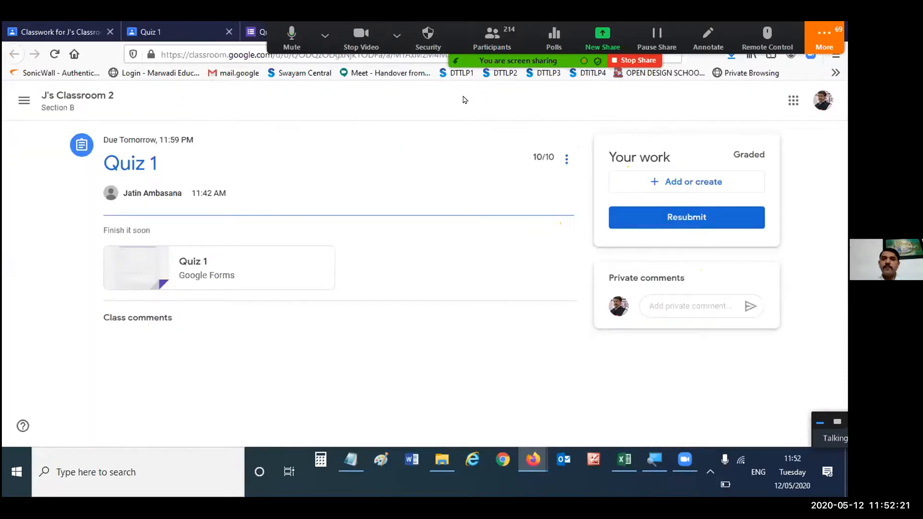
{"action": "key", "text": "ctrl+Tab"}
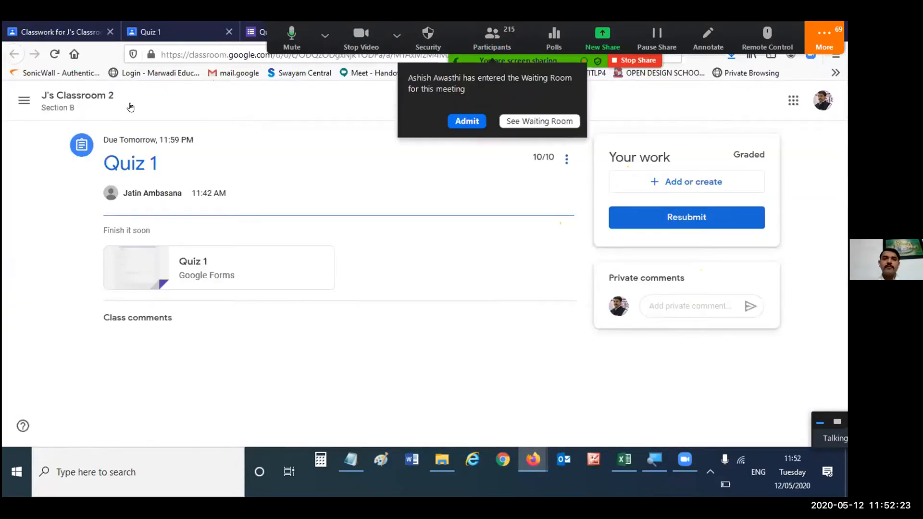
{"action": "left_click", "coordinate": [86, 98]}
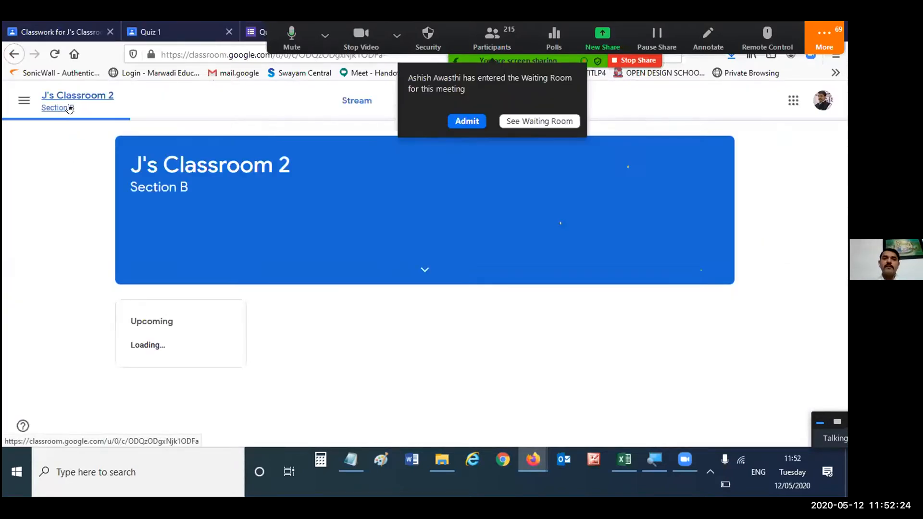
{"action": "left_click", "coordinate": [24, 100]}
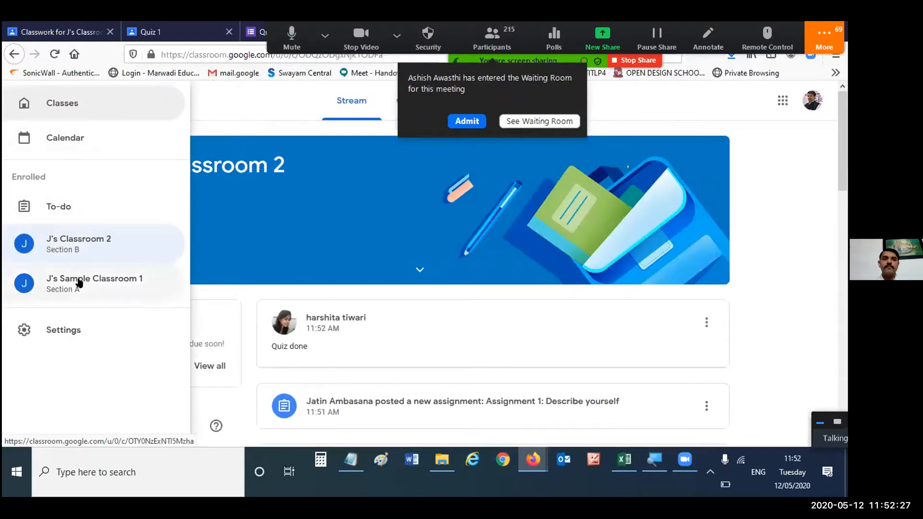
{"action": "left_click", "coordinate": [331, 96]}
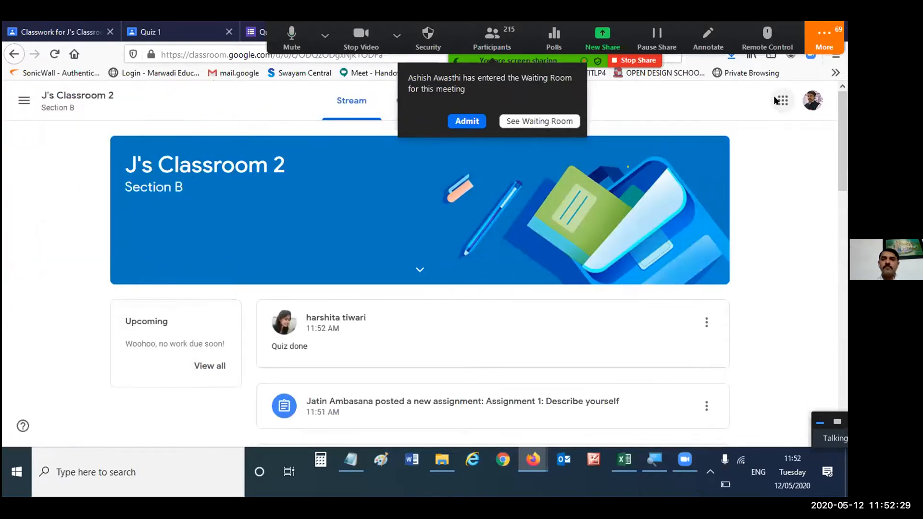
- Switch to the teacher account's class list, admit the waiting meeting participant, and open the class Diploma ICT 2019 - ESIT
{"action": "key", "text": "ctrl+Tab"}
{"action": "key", "text": "ctrl+Tab"}
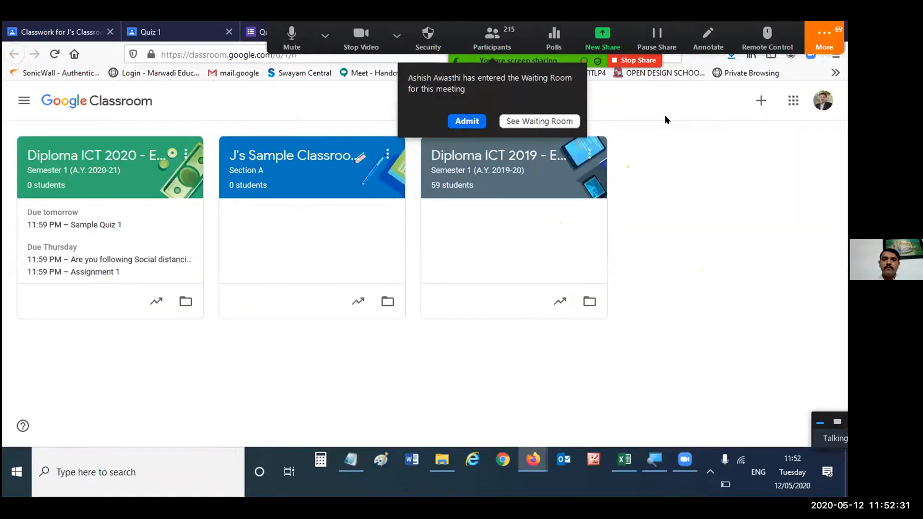
{"action": "left_click", "coordinate": [466, 120]}
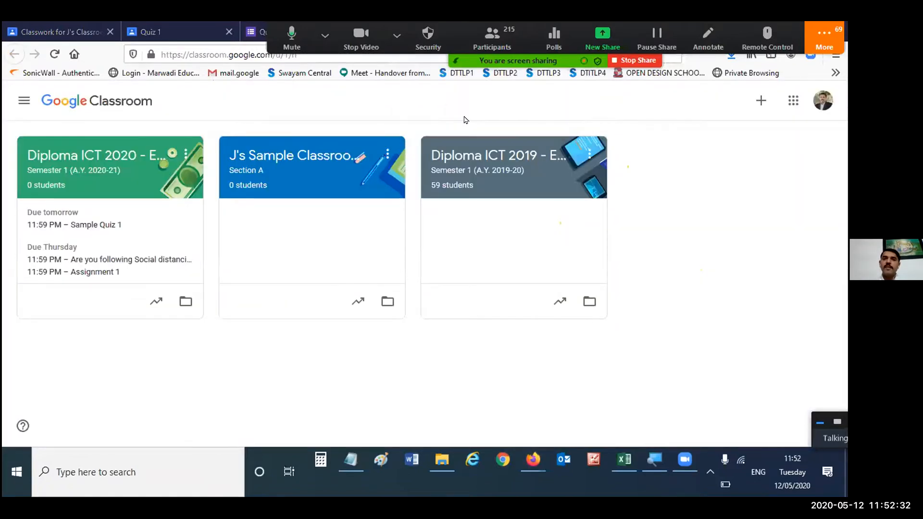
{"action": "left_click", "coordinate": [484, 170]}
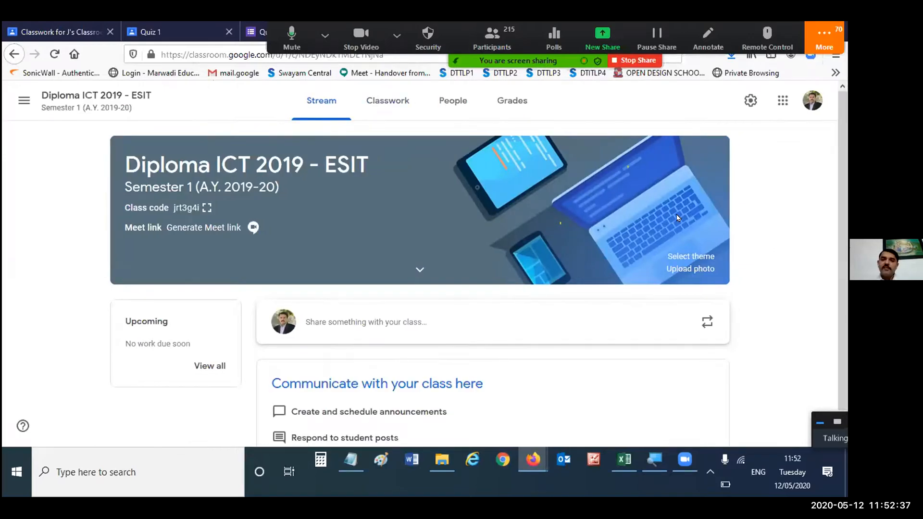
- Look through the unit topics, assignments and due dates in the Diploma ICT 2019 - ESIT classwork
{"action": "scroll", "coordinate": [528, 149], "scroll_direction": "down", "scroll_amount": 1}
{"action": "left_click", "coordinate": [387, 100]}
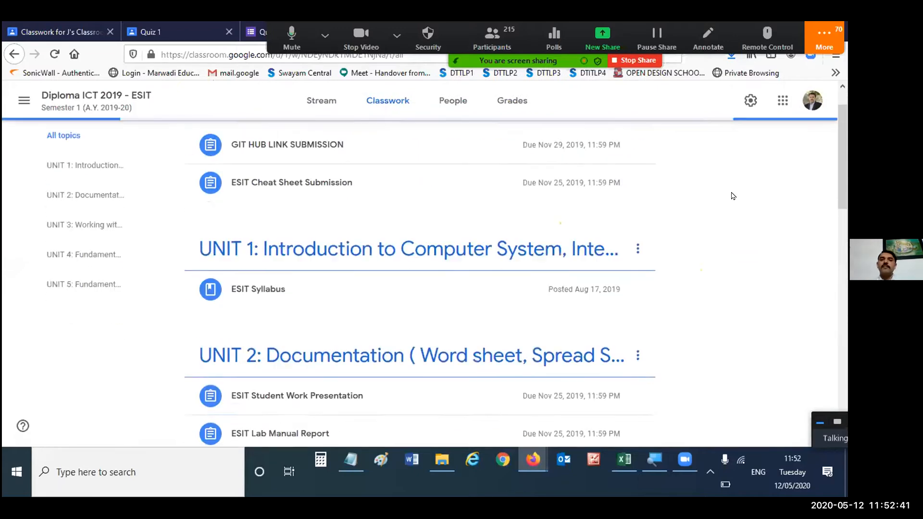
{"action": "scroll", "coordinate": [734, 196], "scroll_direction": "down", "scroll_amount": 3}
{"action": "scroll", "coordinate": [733, 196], "scroll_direction": "down", "scroll_amount": 10}
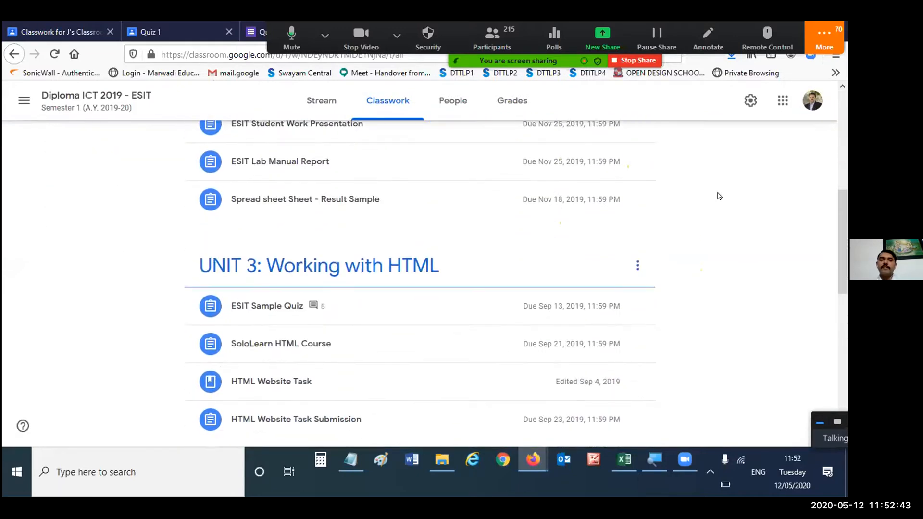
{"action": "scroll", "coordinate": [719, 196], "scroll_direction": "down", "scroll_amount": 5}
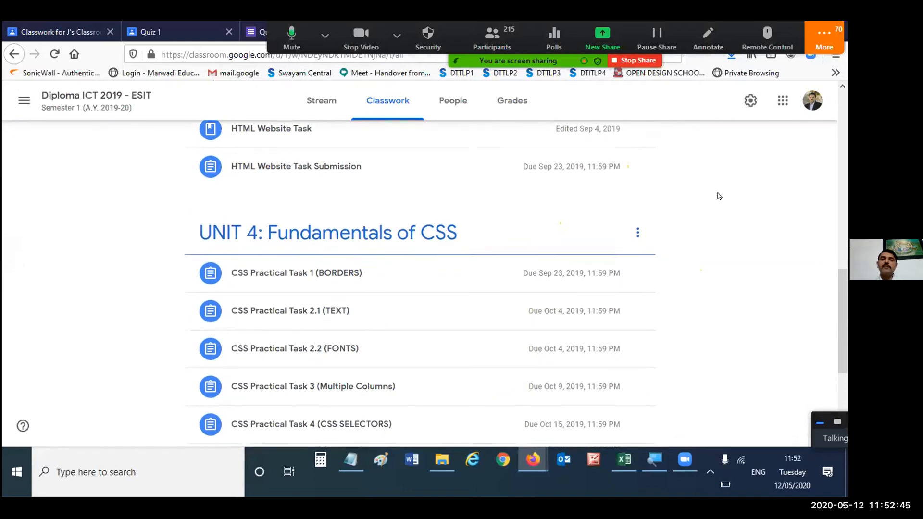
{"action": "scroll", "coordinate": [719, 196], "scroll_direction": "down", "scroll_amount": 2}
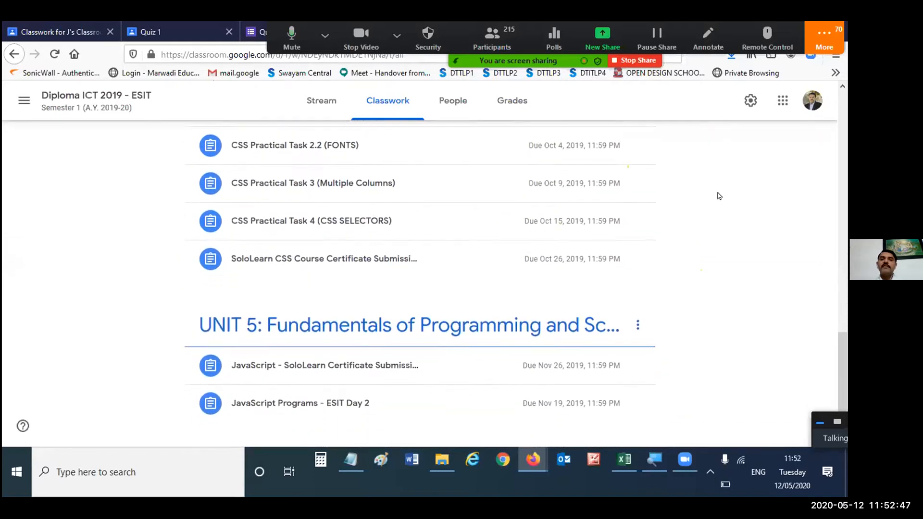
{"action": "scroll", "coordinate": [719, 197], "scroll_direction": "up", "scroll_amount": 15}
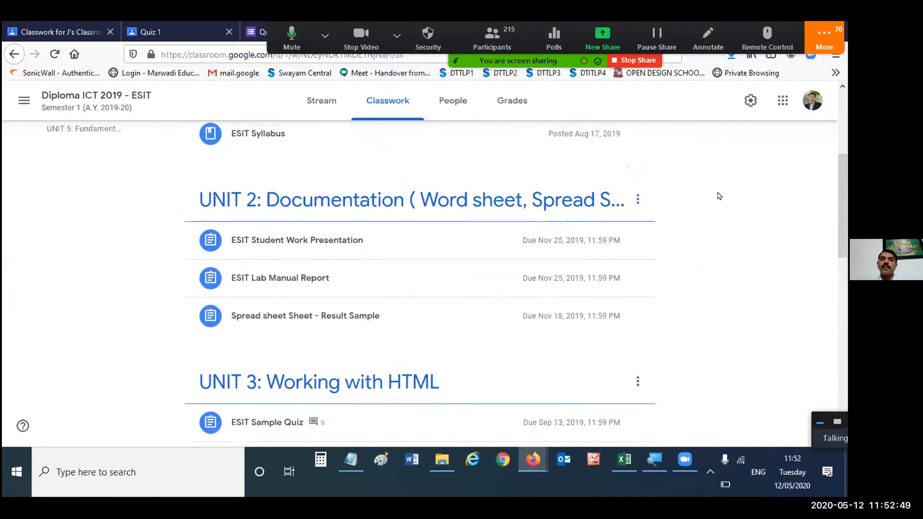
- View the gradebook and the people list of Diploma ICT 2019 - ESIT, and return to its classwork
{"action": "left_click", "coordinate": [505, 106]}
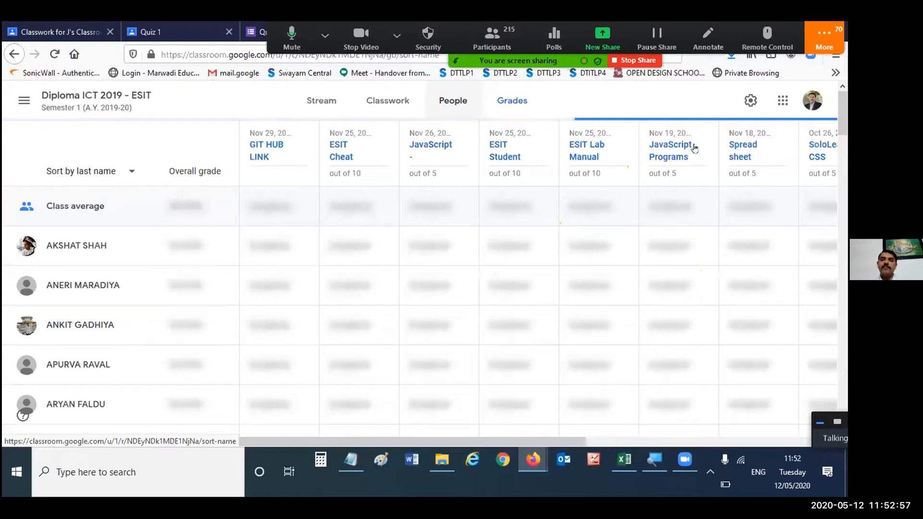
{"action": "left_click", "coordinate": [443, 99]}
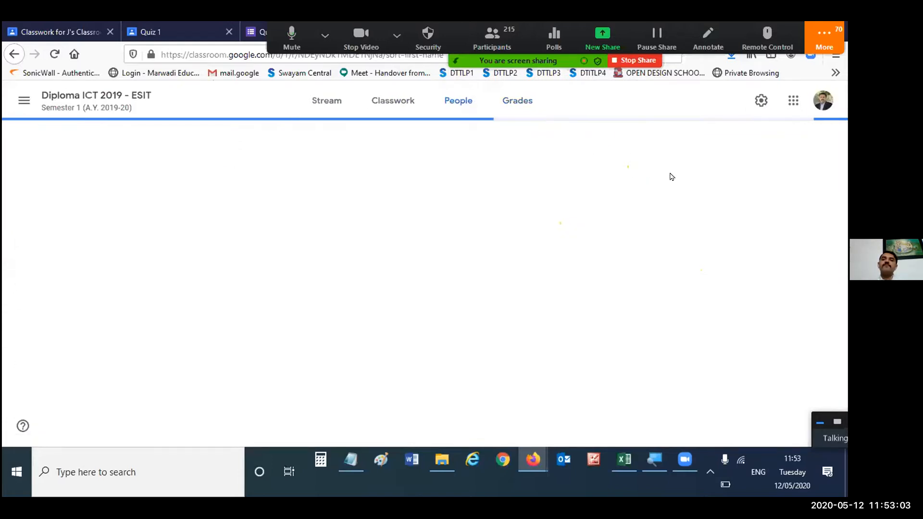
{"action": "scroll", "coordinate": [672, 177], "scroll_direction": "down", "scroll_amount": 2}
{"action": "scroll", "coordinate": [673, 177], "scroll_direction": "down", "scroll_amount": 10}
{"action": "scroll", "coordinate": [672, 177], "scroll_direction": "up", "scroll_amount": 12}
{"action": "left_click", "coordinate": [388, 101]}
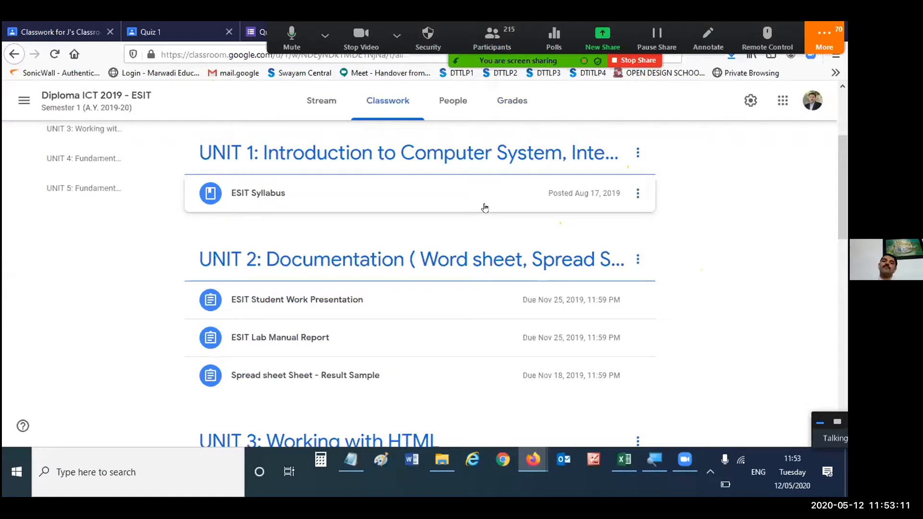
- Open the Meet setup dialog for the Diploma ICT 2019 - ESIT class and dismiss it without generating a link
{"action": "scroll", "coordinate": [484, 208], "scroll_direction": "up", "scroll_amount": 3}
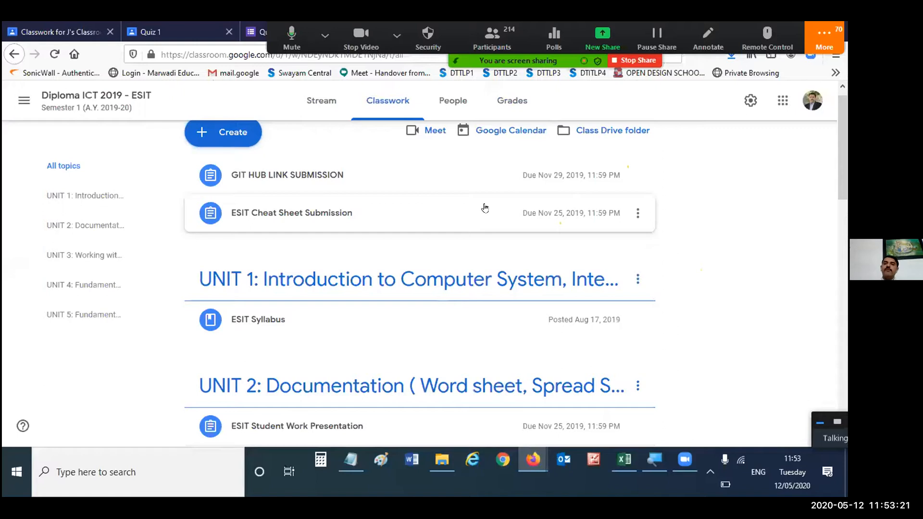
{"action": "scroll", "coordinate": [484, 207], "scroll_direction": "up", "scroll_amount": 1}
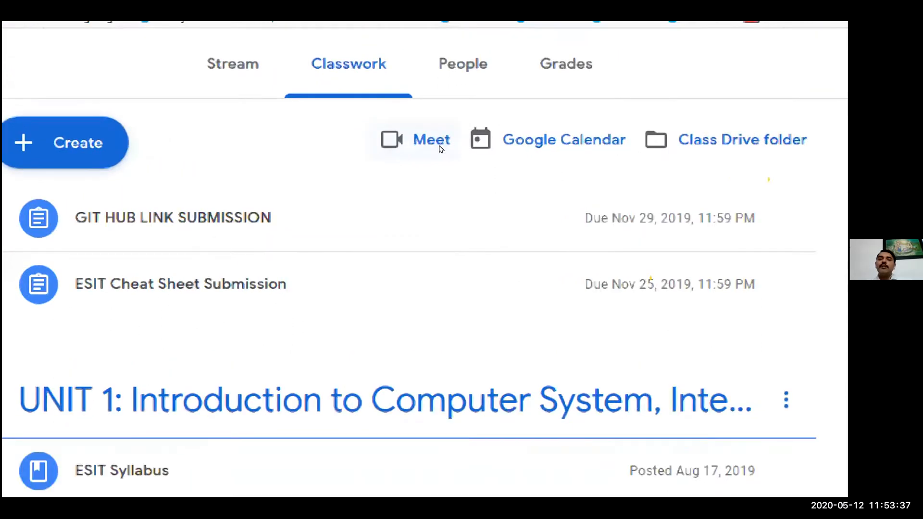
{"action": "left_click", "coordinate": [439, 147]}
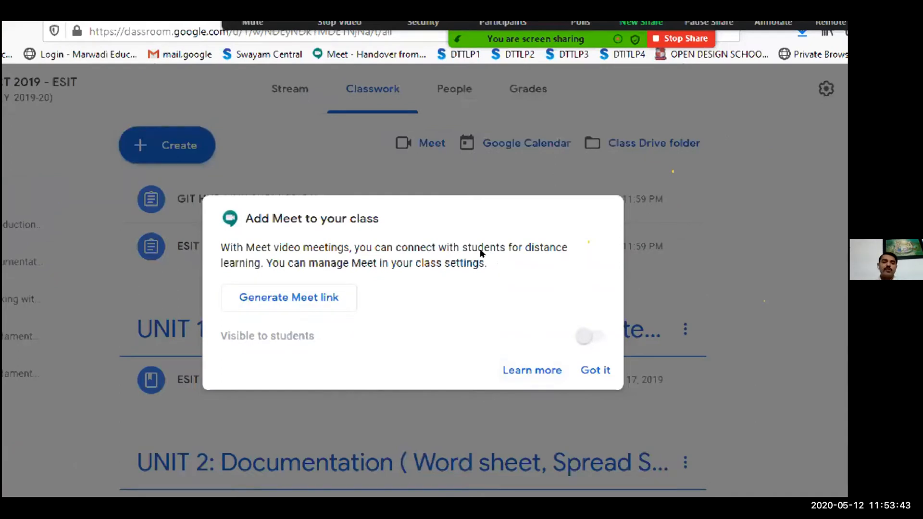
{"action": "key", "text": "Escape"}
- Switch to J's Classroom 2 to open its gradebook, and admit the waiting meeting participant
{"action": "left_click", "coordinate": [57, 32]}
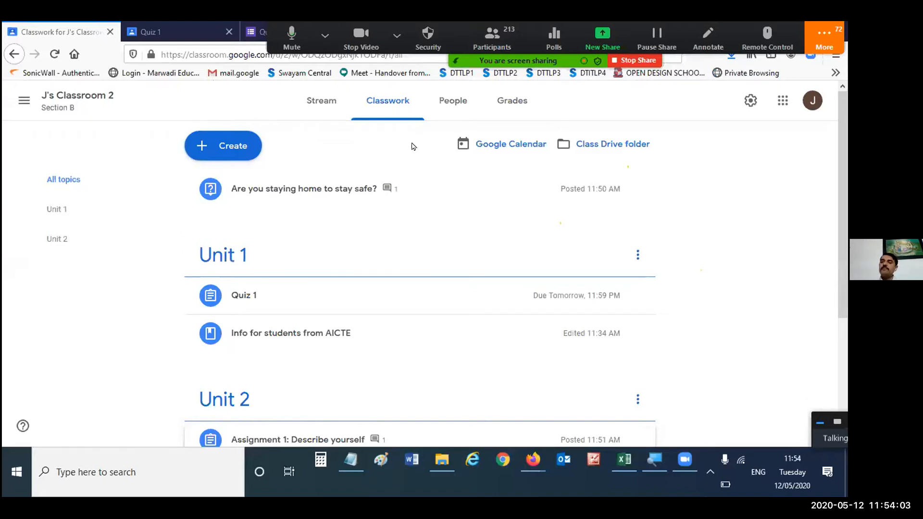
{"action": "left_click", "coordinate": [457, 102]}
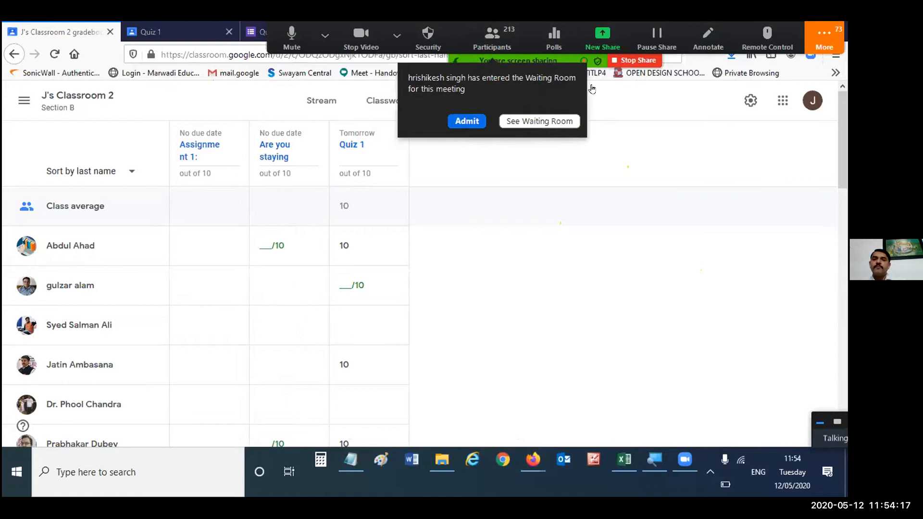
{"action": "left_click", "coordinate": [467, 120]}
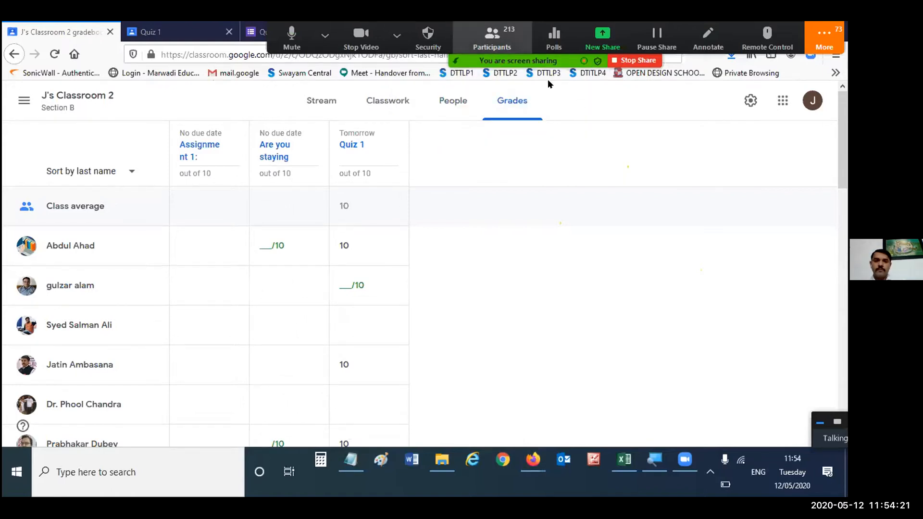
- Admit the next two waiting participants to the meeting while the J's Classroom 2 gradebook stays open
{"action": "left_click", "coordinate": [602, 38]}
{"action": "left_click", "coordinate": [720, 52]}
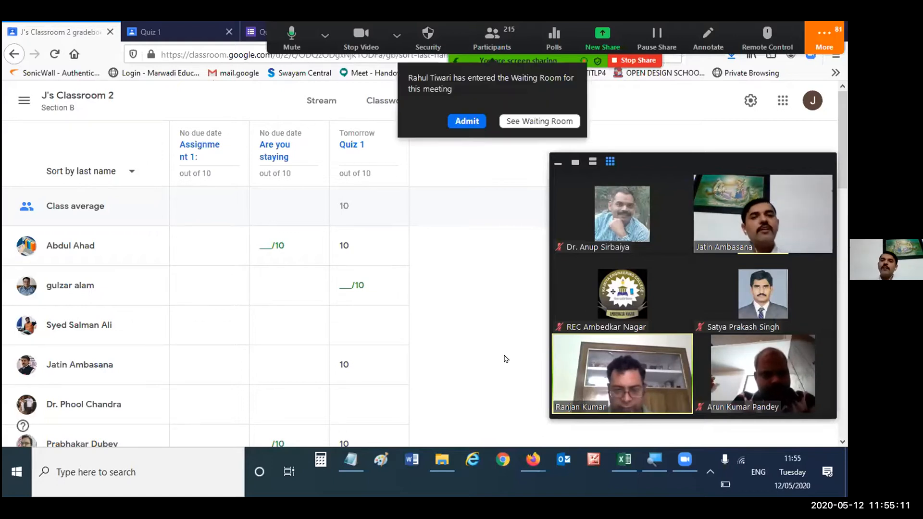
{"action": "left_click", "coordinate": [467, 121]}
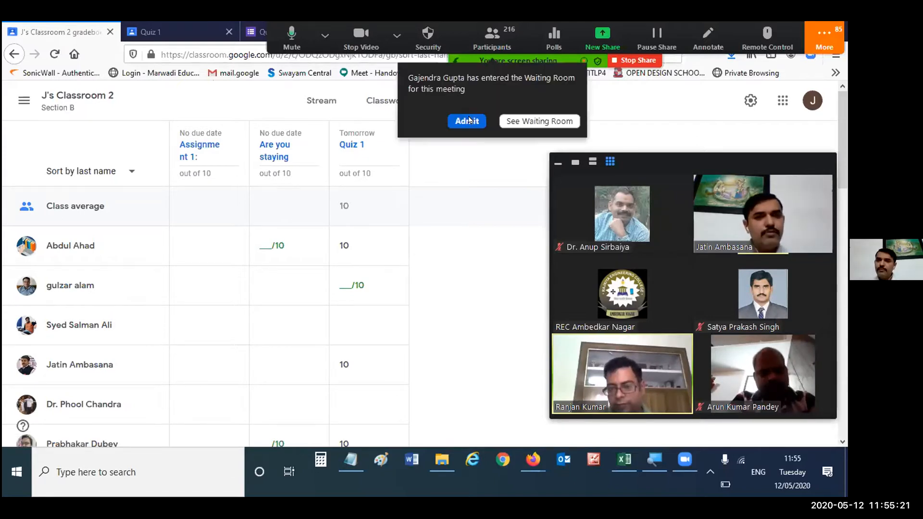
{"action": "left_click", "coordinate": [467, 120]}
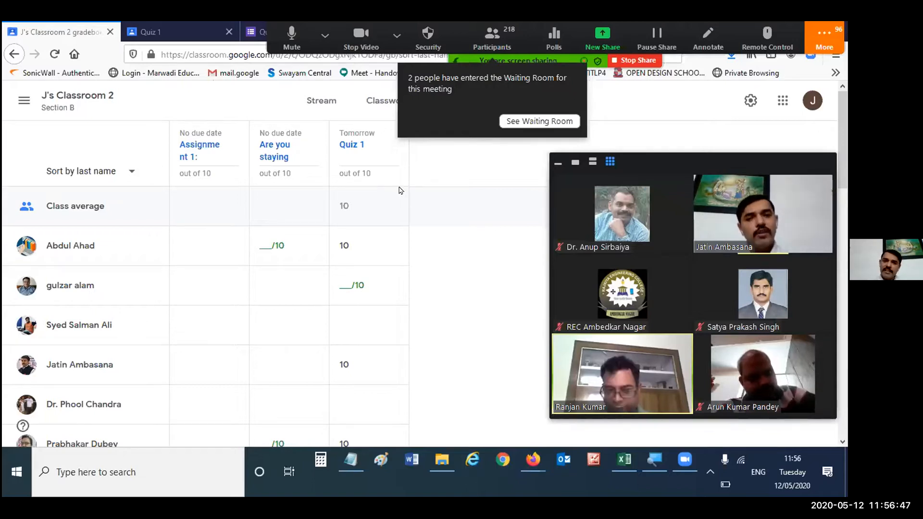
- Admit another waiting participant and open the list of teachers and students in J's Classroom 2
{"action": "left_click", "coordinate": [126, 30]}
{"action": "left_click", "coordinate": [114, 27]}
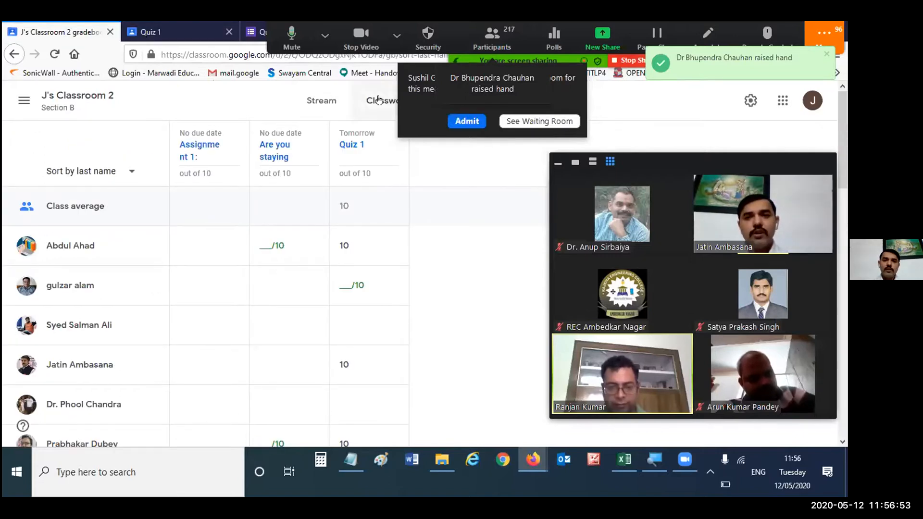
{"action": "left_click", "coordinate": [449, 120]}
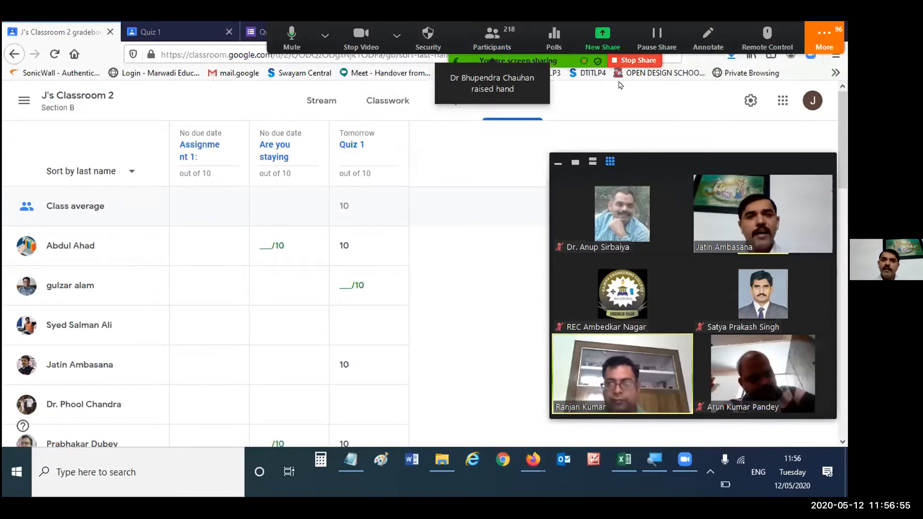
{"action": "left_click", "coordinate": [447, 117]}
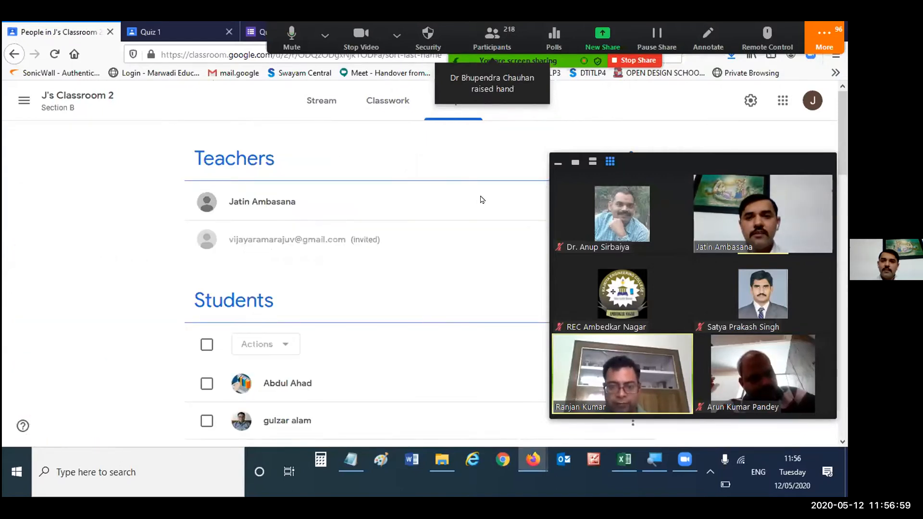
{"action": "scroll", "coordinate": [509, 220], "scroll_direction": "down", "scroll_amount": 1}
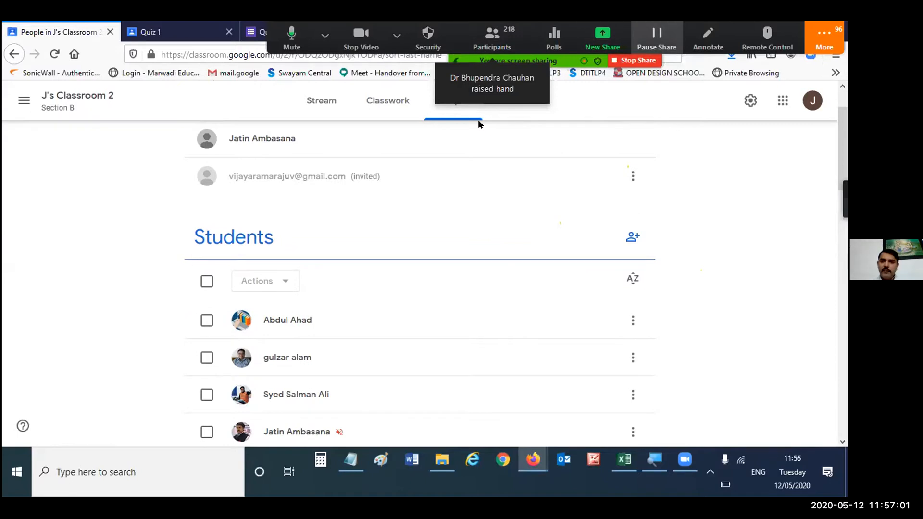
- Share the Screen again in the meeting and look through the student list of J's Classroom 2
{"action": "key", "text": "alt+shift+s"}
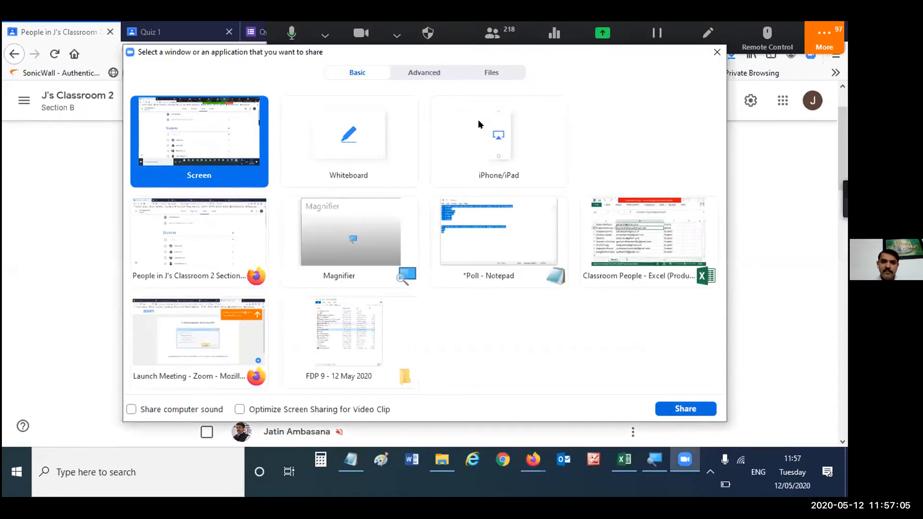
{"action": "key", "text": "Return"}
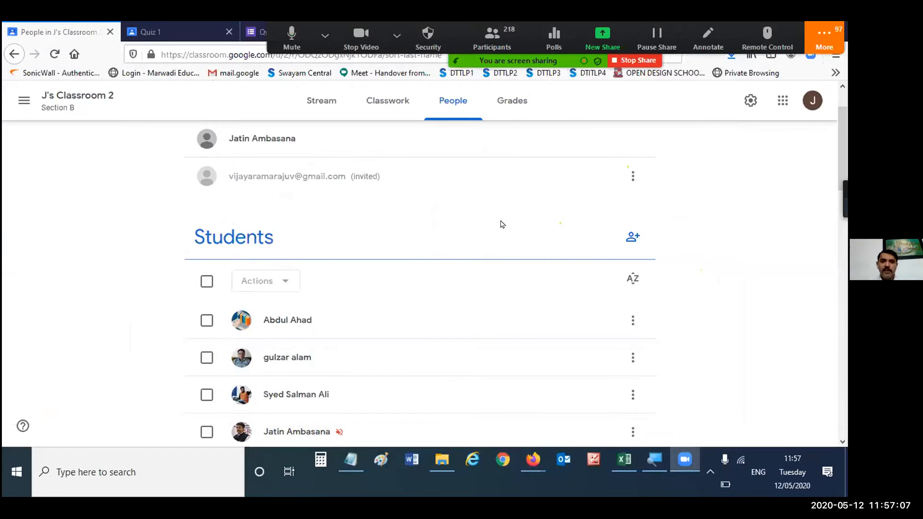
{"action": "scroll", "coordinate": [501, 224], "scroll_direction": "down", "scroll_amount": 2}
{"action": "scroll", "coordinate": [501, 224], "scroll_direction": "down", "scroll_amount": 5}
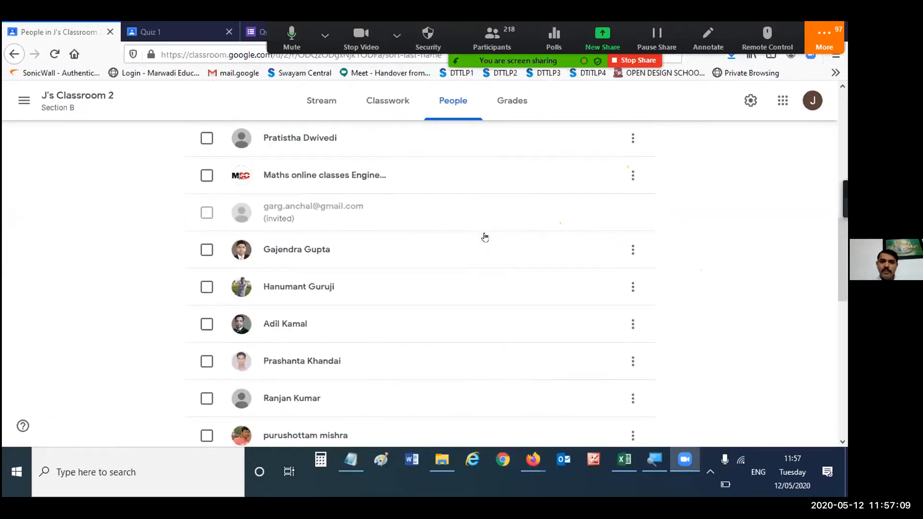
{"action": "scroll", "coordinate": [382, 257], "scroll_direction": "up", "scroll_amount": 4}
{"action": "scroll", "coordinate": [382, 257], "scroll_direction": "up", "scroll_amount": 1}
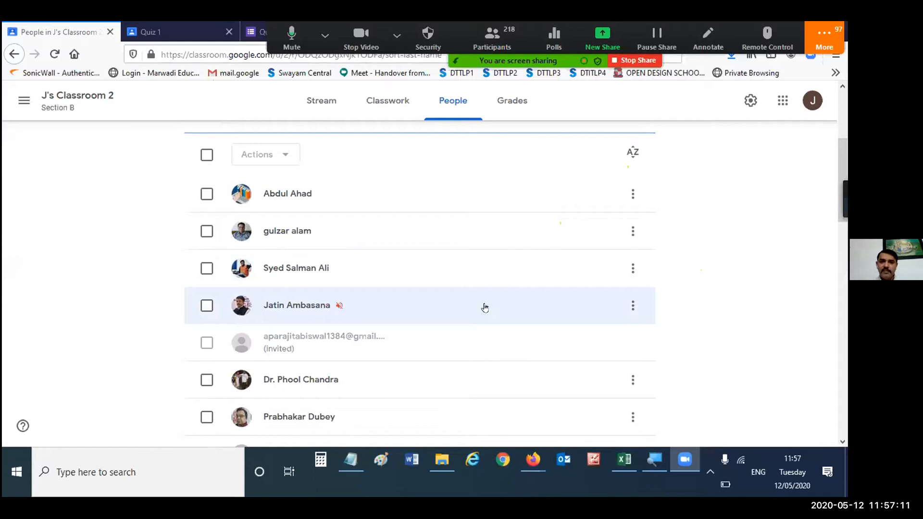
- Select the muted student in J's Classroom 2 and remove that student from the class
{"action": "left_click", "coordinate": [633, 305]}
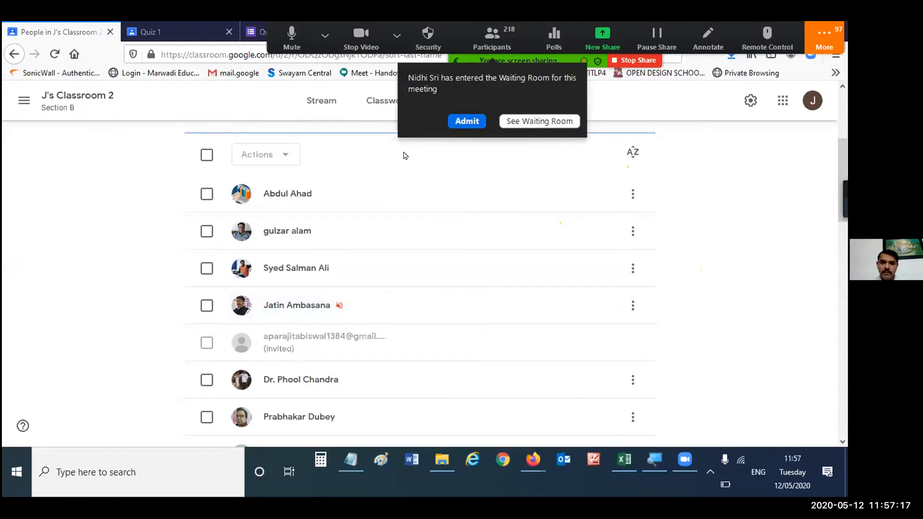
{"action": "left_click", "coordinate": [206, 306]}
{"action": "scroll", "coordinate": [322, 247], "scroll_direction": "up", "scroll_amount": 3}
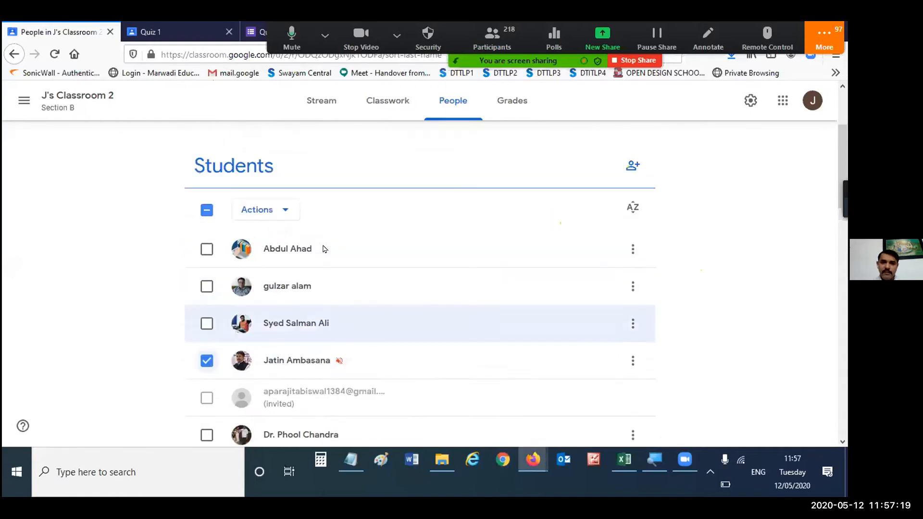
{"action": "left_click", "coordinate": [276, 288]}
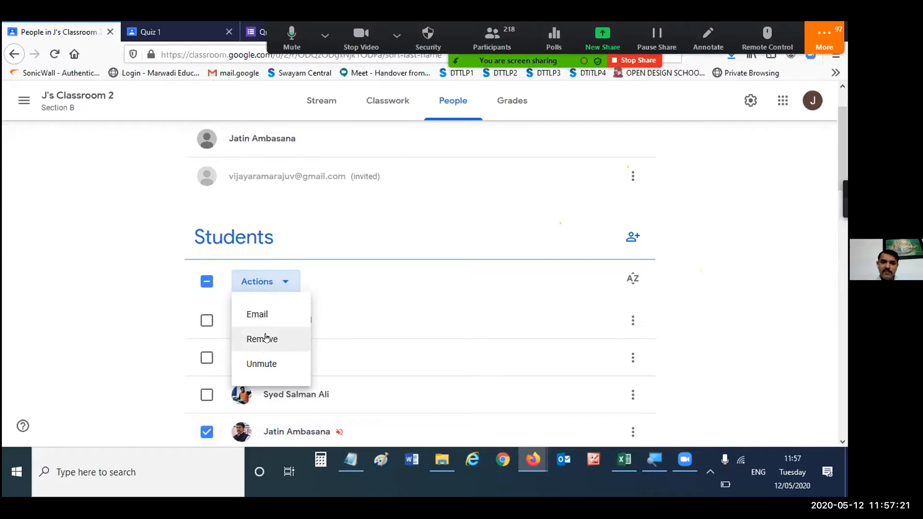
{"action": "left_click", "coordinate": [266, 338]}
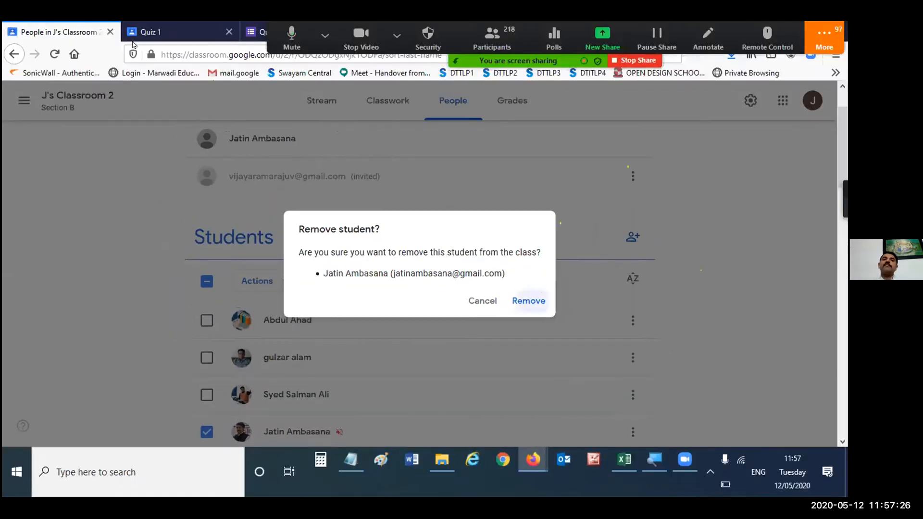
- Switch to the student account's Quiz 1 page and open the list of enrolled classes
{"action": "left_click", "coordinate": [190, 33]}
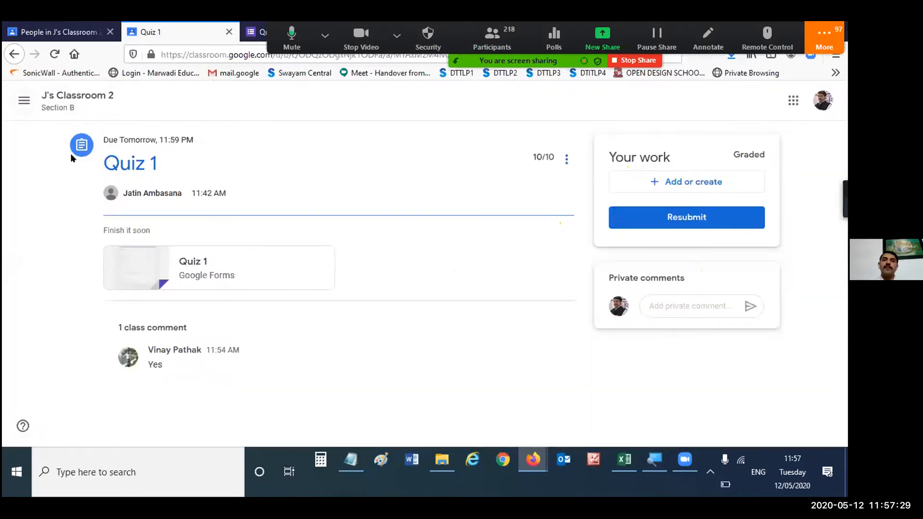
{"action": "left_click", "coordinate": [23, 100]}
{"action": "left_click", "coordinate": [73, 104]}
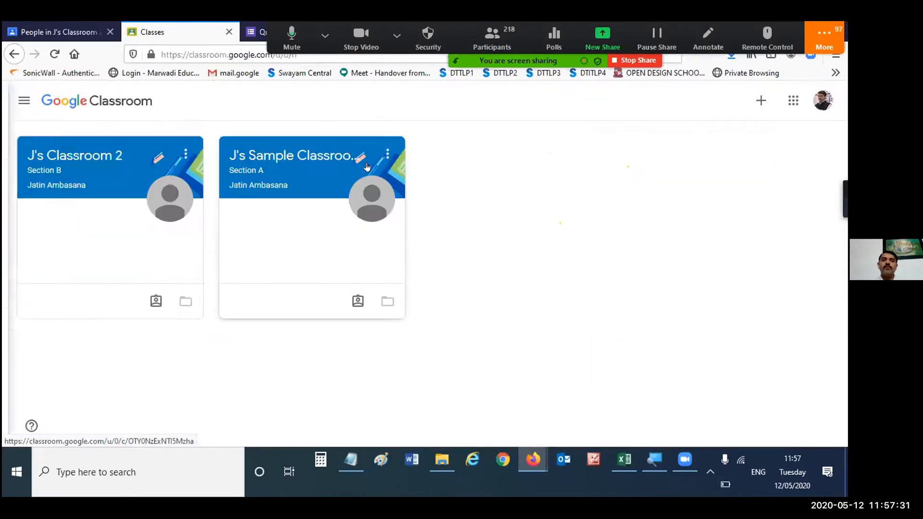
- Check the teacher's student list for J's Classroom 2, and reload the student account's class list
{"action": "left_click", "coordinate": [46, 24]}
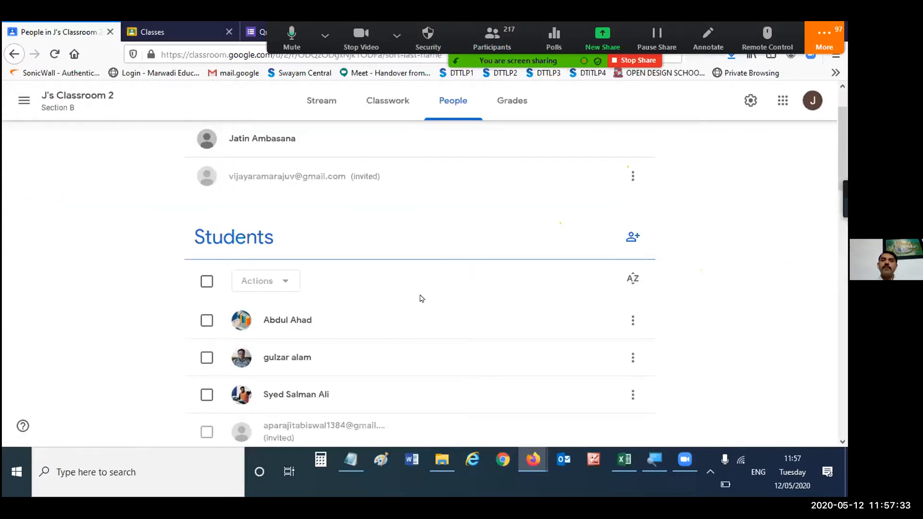
{"action": "scroll", "coordinate": [441, 275], "scroll_direction": "down", "scroll_amount": 2}
{"action": "scroll", "coordinate": [442, 276], "scroll_direction": "down", "scroll_amount": 5}
{"action": "left_click", "coordinate": [207, 38]}
{"action": "left_click", "coordinate": [55, 55]}
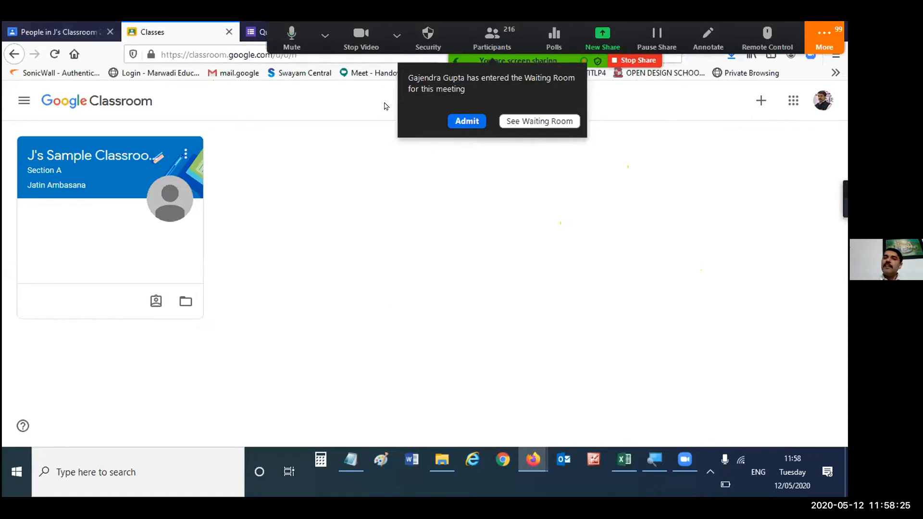
- Admit the waiting meeting participant and switch to the Diploma ICT 2019 - ESIT classwork
{"action": "left_click", "coordinate": [458, 122]}
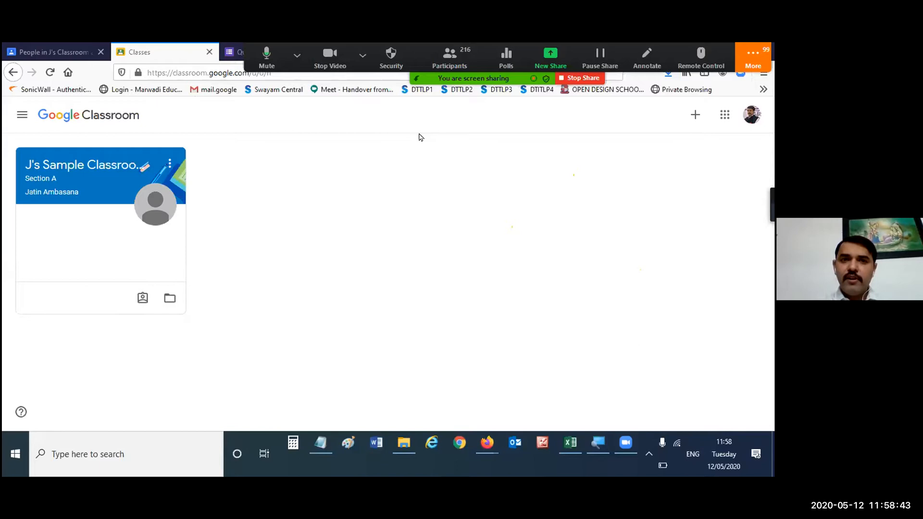
{"action": "left_click", "coordinate": [427, 226]}
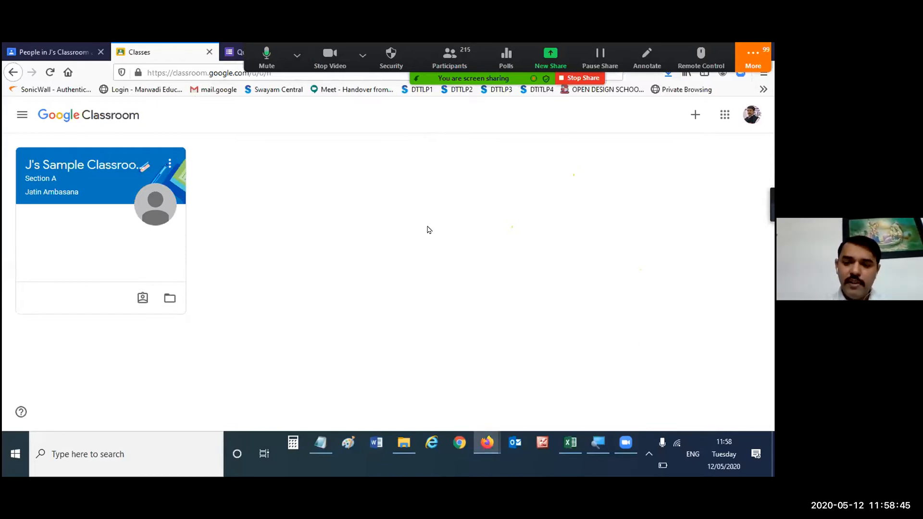
{"action": "key", "text": "ctrl+Tab"}
{"action": "key", "text": "ctrl+Tab"}
{"action": "key", "text": "ctrl+Tab"}
{"action": "key", "text": "ctrl+Tab"}
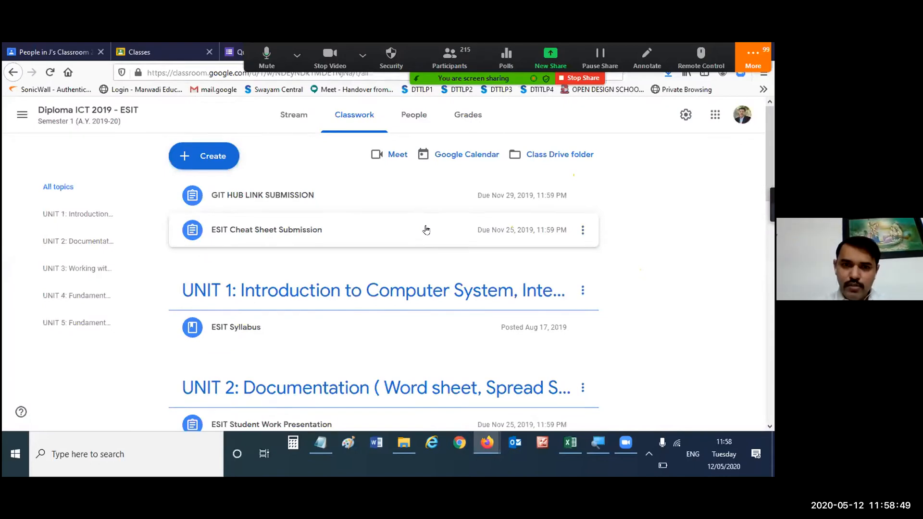
- Expand the SoloLearn HTML Course assignment under UNIT 3 and open its student work overview
{"action": "scroll", "coordinate": [676, 197], "scroll_direction": "down", "scroll_amount": 5}
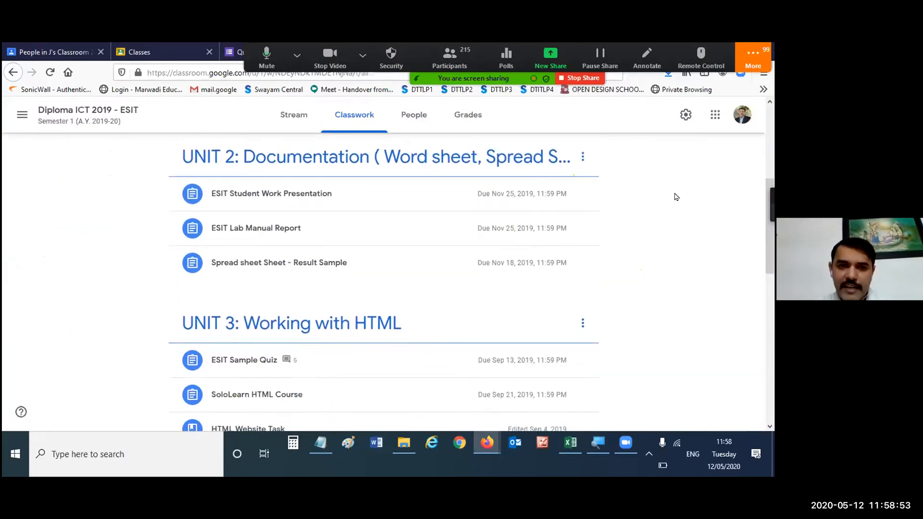
{"action": "scroll", "coordinate": [676, 197], "scroll_direction": "down", "scroll_amount": 4}
{"action": "scroll", "coordinate": [677, 196], "scroll_direction": "down", "scroll_amount": 1}
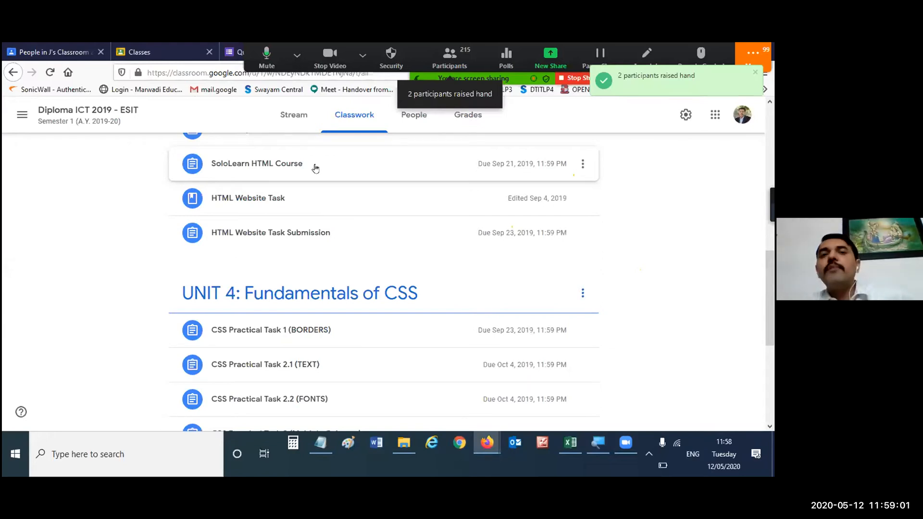
{"action": "left_click", "coordinate": [315, 167]}
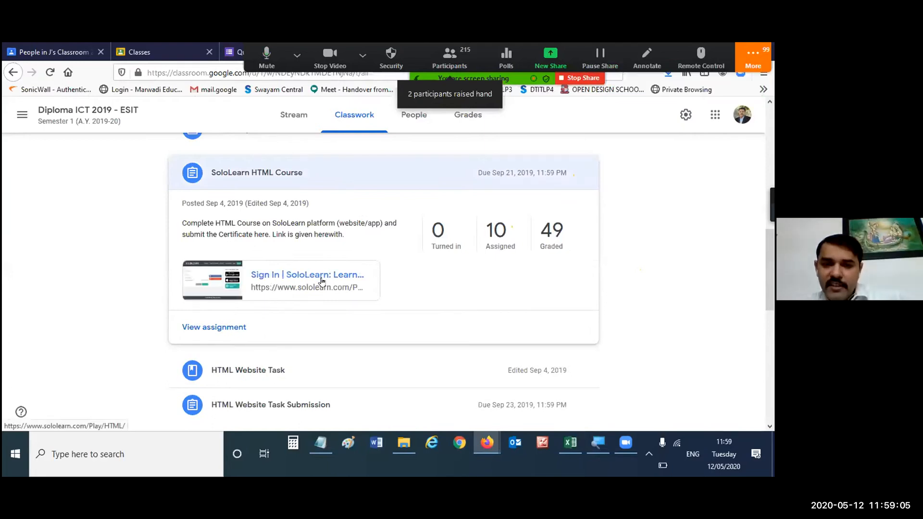
{"action": "left_click", "coordinate": [237, 327]}
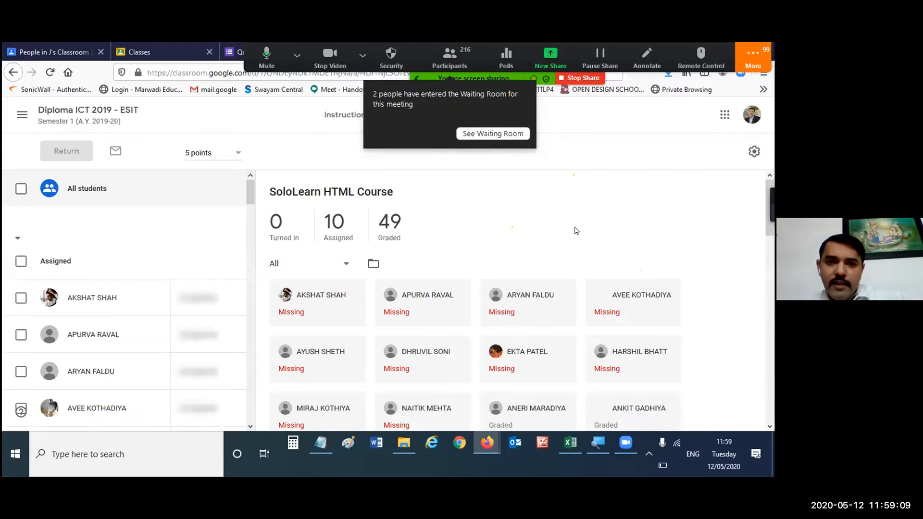
- Browse the student work for the SoloLearn HTML Course assignment and open the graded submission containing download.jpg
{"action": "scroll", "coordinate": [450, 310], "scroll_direction": "down", "scroll_amount": 7}
{"action": "scroll", "coordinate": [444, 294], "scroll_direction": "up", "scroll_amount": 3}
{"action": "scroll", "coordinate": [444, 293], "scroll_direction": "down", "scroll_amount": 5}
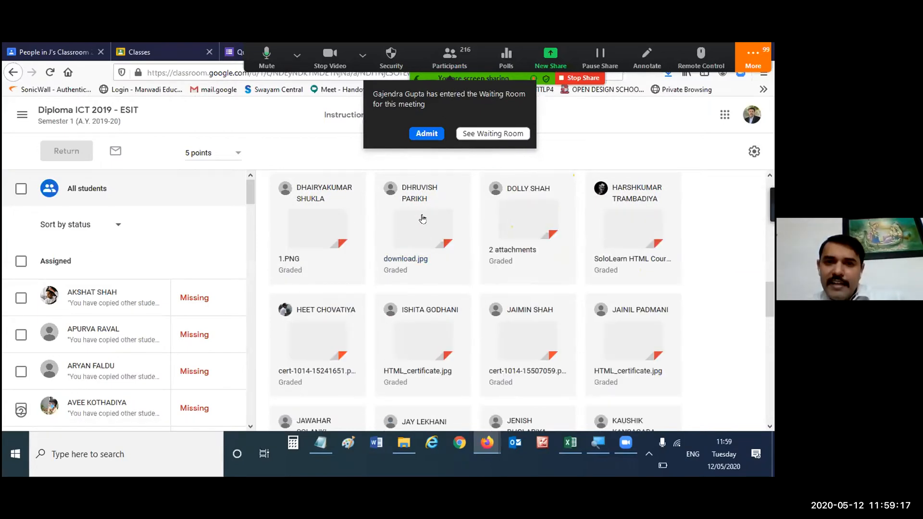
{"action": "left_click", "coordinate": [513, 194]}
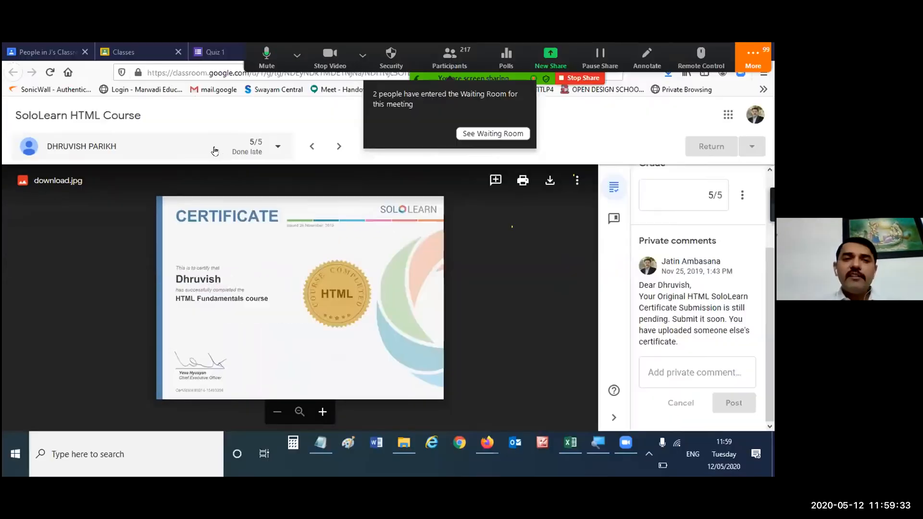
- Look through the list of students and their grades within the open submission and return to the certificate
{"action": "left_click", "coordinate": [232, 152]}
{"action": "scroll", "coordinate": [199, 286], "scroll_direction": "down", "scroll_amount": 2}
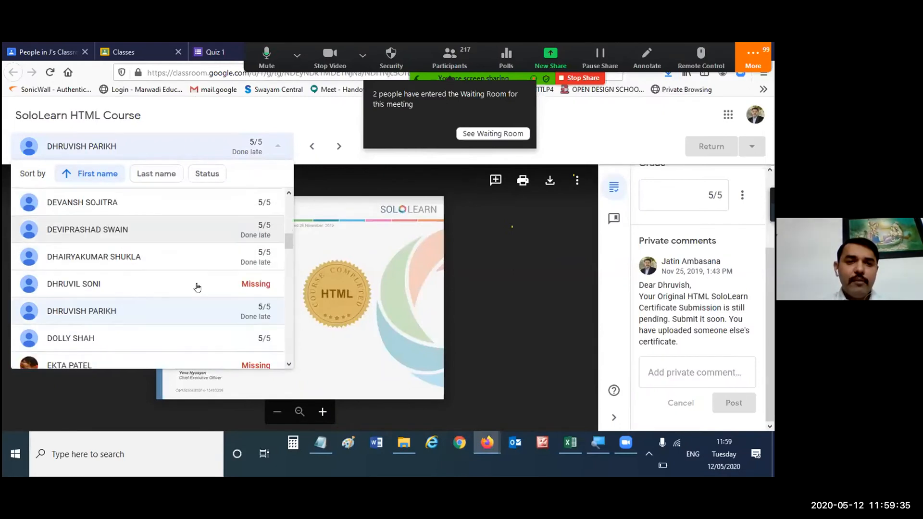
{"action": "left_click", "coordinate": [219, 296]}
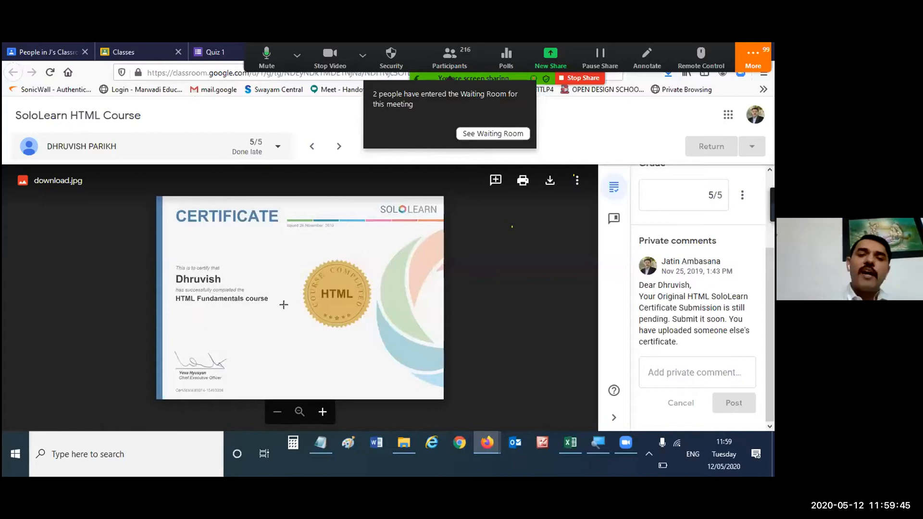
{"action": "key", "text": "ctrl"}
{"action": "key", "text": "ctrl"}
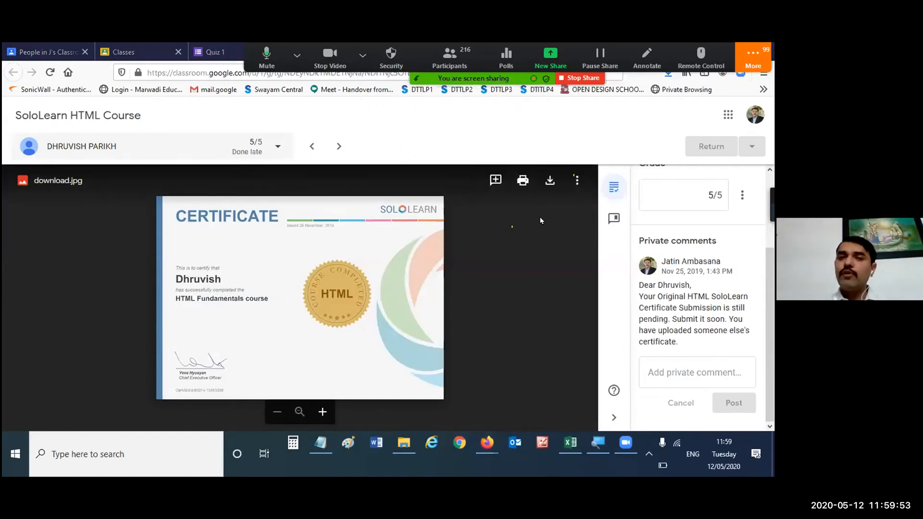
- Download the submitted certificate image download.jpg and switch back to the teacher's student list of J's Classroom 2
{"action": "left_click", "coordinate": [551, 182]}
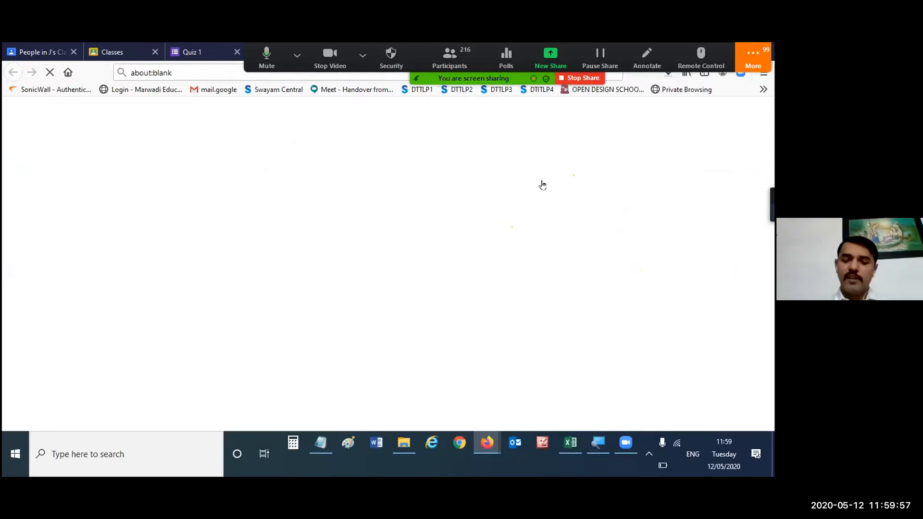
{"action": "key", "text": "ctrl+w"}
{"action": "key", "text": "ctrl+Tab"}
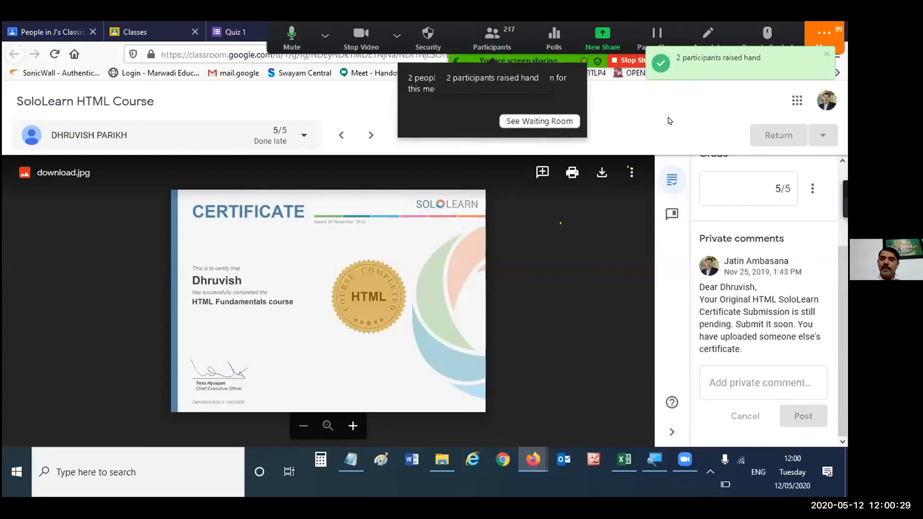
{"action": "key", "text": "ctrl+Tab"}
{"action": "key", "text": "ctrl+Tab"}
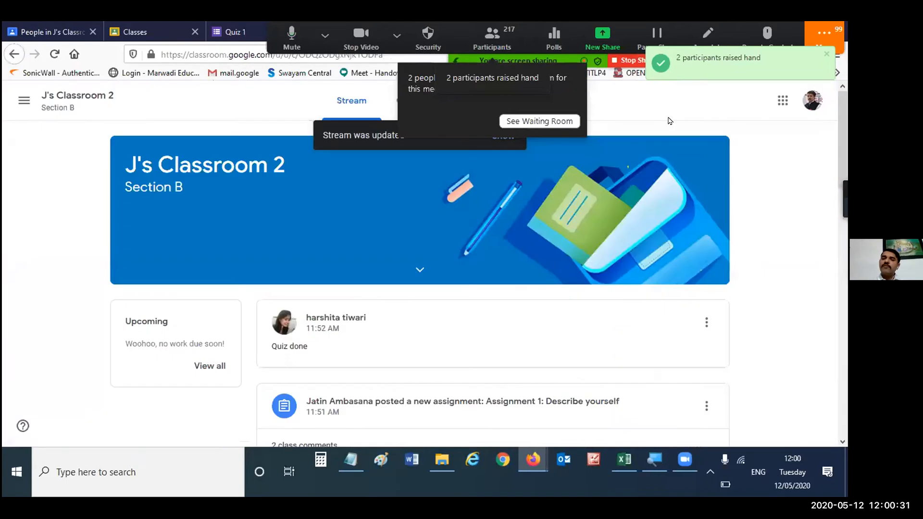
{"action": "key", "text": "ctrl+shift+Tab"}
{"action": "key", "text": "ctrl+shift+Tab"}
{"action": "key", "text": "ctrl+shift+Tab"}
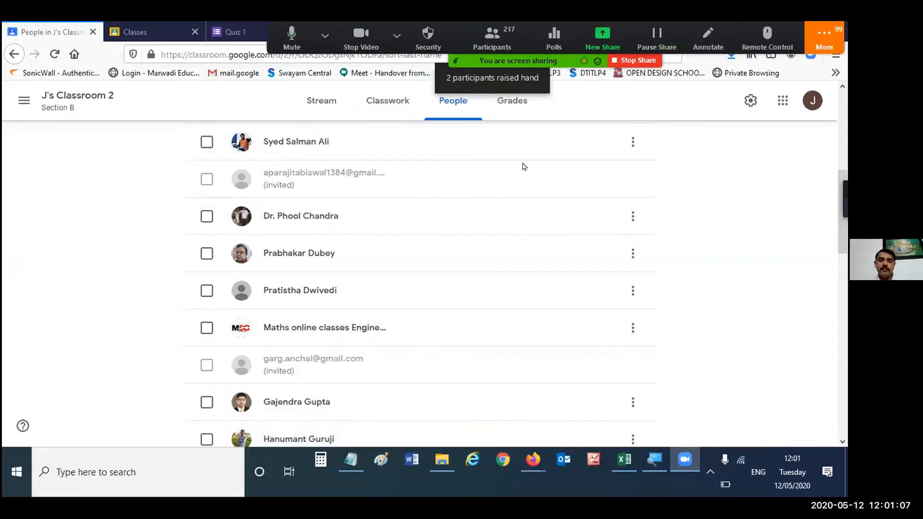
{"action": "key", "text": "alt+Tab"}
{"action": "key", "text": "alt+Tab"}
{"action": "key", "text": "alt+Tab"}
{"action": "key", "text": "alt+Tab"}
{"action": "key", "text": "alt+Tab"}
{"action": "key", "text": "alt+Tab"}
{"action": "key", "text": "alt+Tab"}
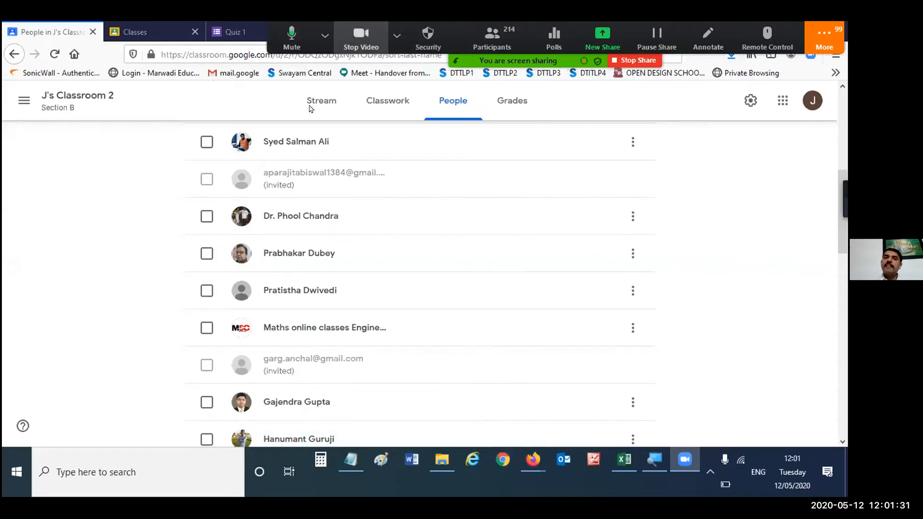
- Start a new announcement in the J's Classroom 2 stream and show its attachment options
{"action": "left_click", "coordinate": [325, 36]}
{"action": "left_click", "coordinate": [304, 106]}
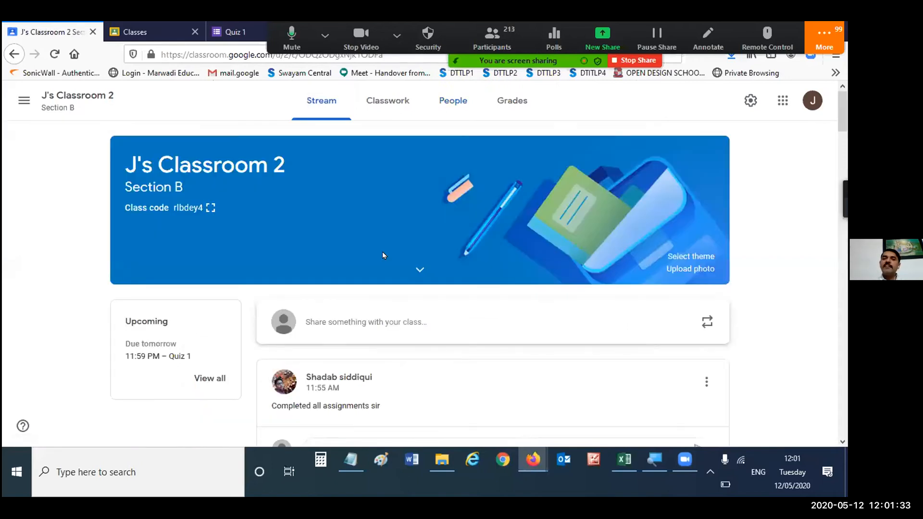
{"action": "scroll", "coordinate": [391, 207], "scroll_direction": "down", "scroll_amount": 3}
{"action": "scroll", "coordinate": [313, 258], "scroll_direction": "up", "scroll_amount": 3}
{"action": "left_click", "coordinate": [313, 257]}
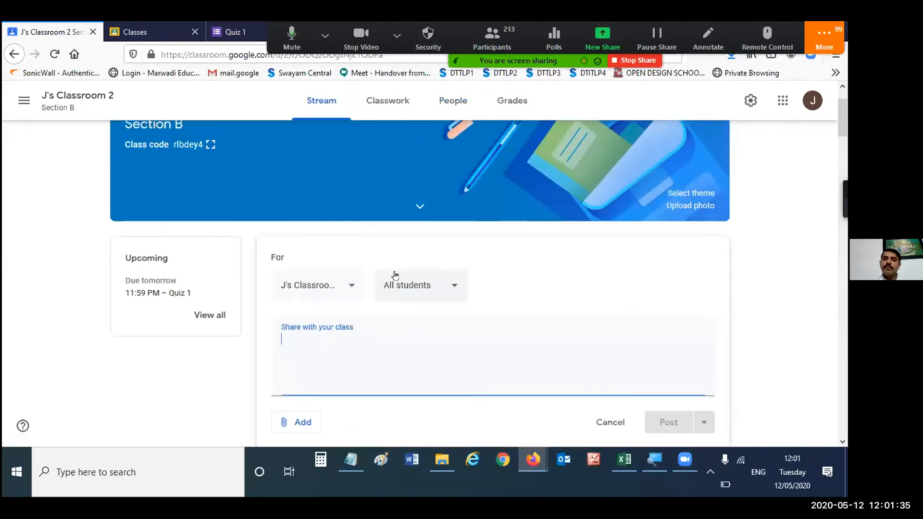
{"action": "scroll", "coordinate": [330, 338], "scroll_direction": "down", "scroll_amount": 2}
{"action": "left_click", "coordinate": [299, 296]}
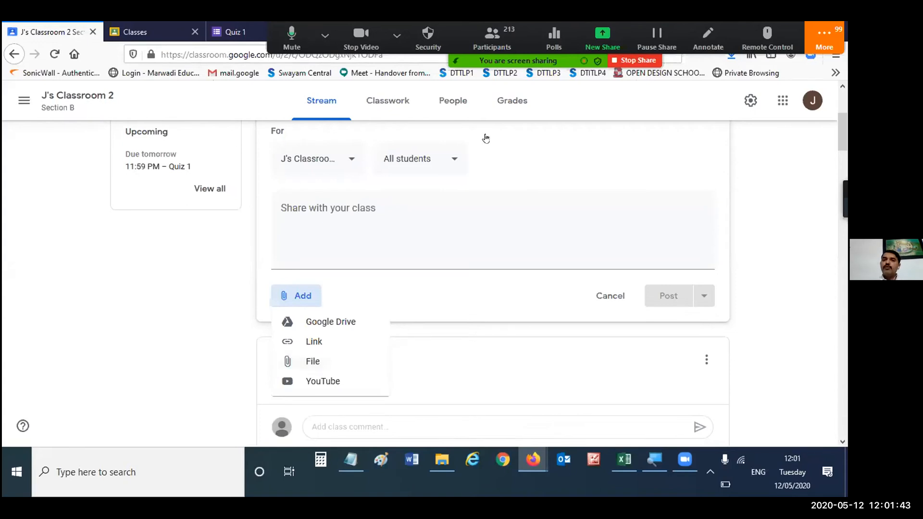
- Inspect which students can receive the announcement and look at the Google Drive attachment option
{"action": "left_click", "coordinate": [435, 163]}
{"action": "left_click", "coordinate": [435, 163]}
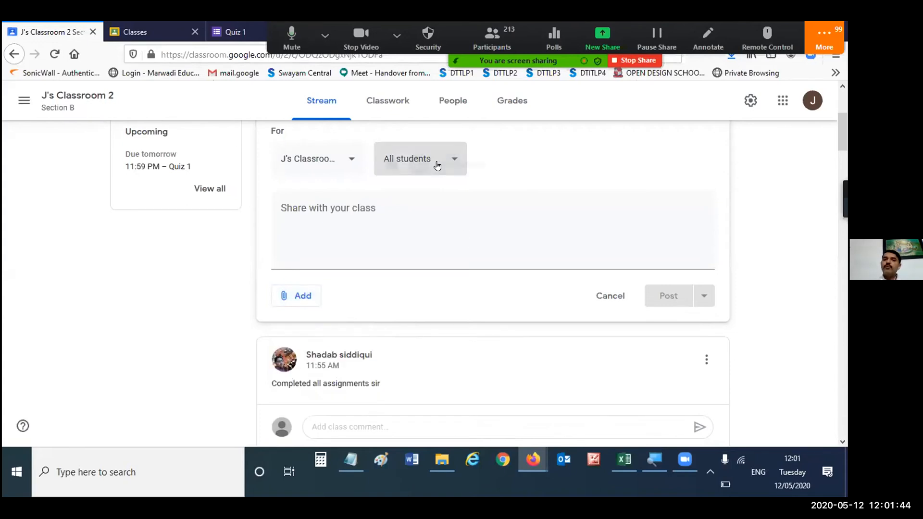
{"action": "left_click", "coordinate": [572, 160]}
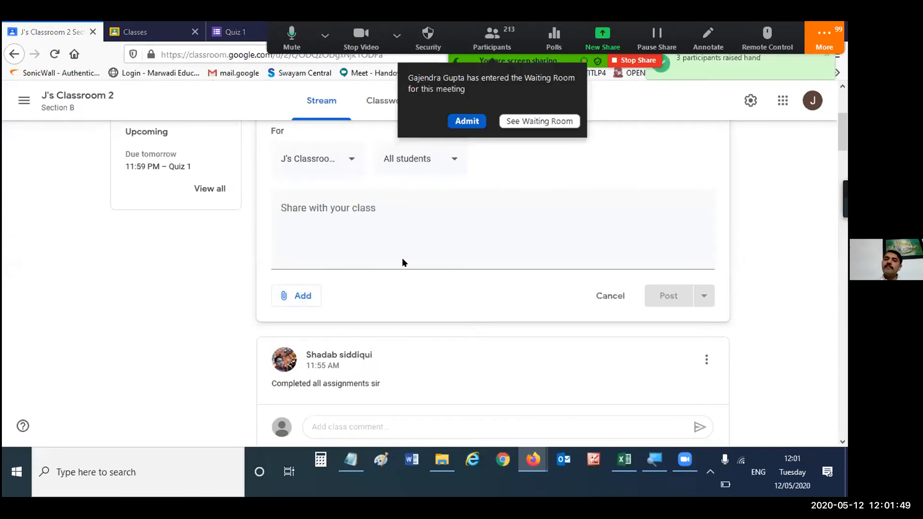
{"action": "left_click", "coordinate": [377, 264]}
{"action": "left_click", "coordinate": [308, 296]}
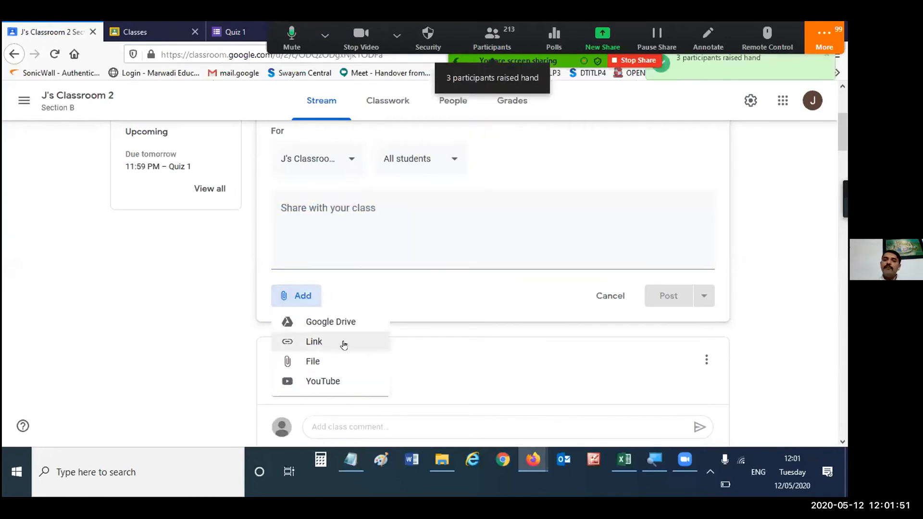
{"action": "left_click", "coordinate": [355, 327]}
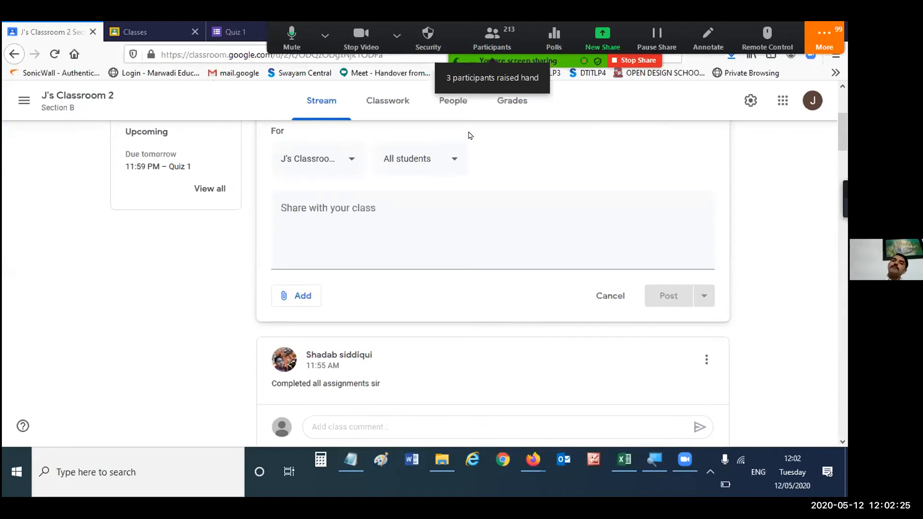
{"action": "scroll", "coordinate": [480, 140], "scroll_direction": "up", "scroll_amount": 4}
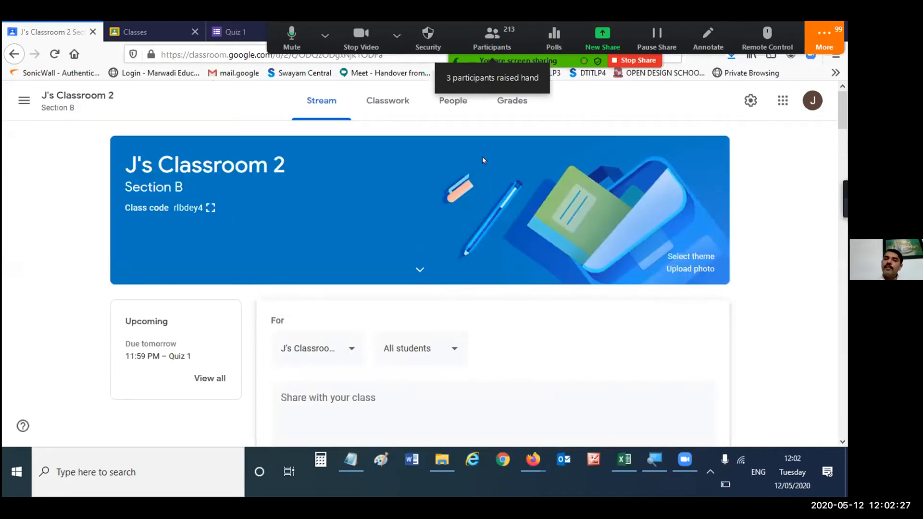
- Show the item types that can be created in the classwork of J's Classroom 2
{"action": "left_click", "coordinate": [422, 111]}
{"action": "left_click", "coordinate": [241, 151]}
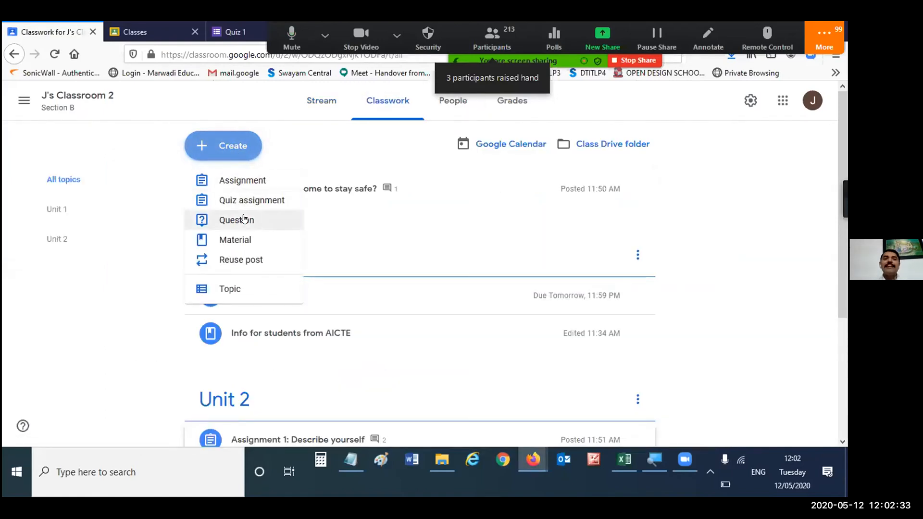
{"action": "left_click", "coordinate": [711, 206]}
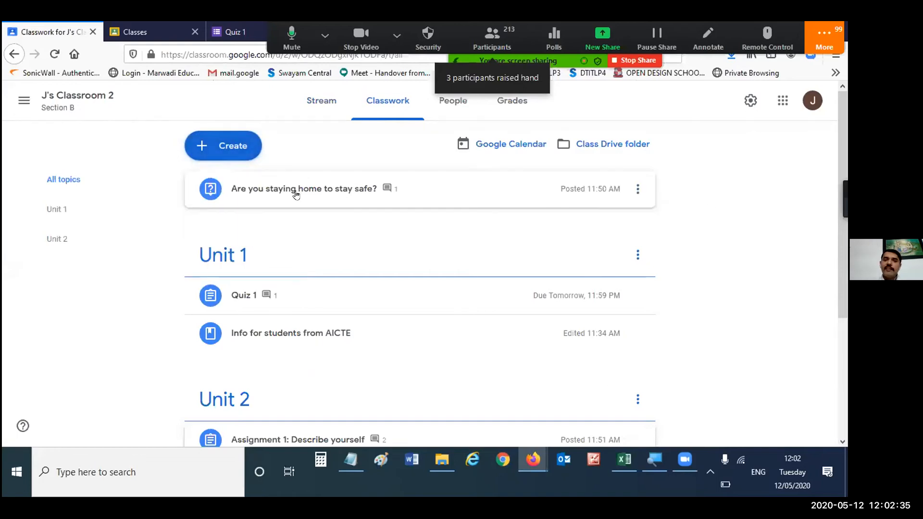
- Expand the question "Are you staying home to stay safe?" and read its class comments
{"action": "left_click", "coordinate": [344, 198]}
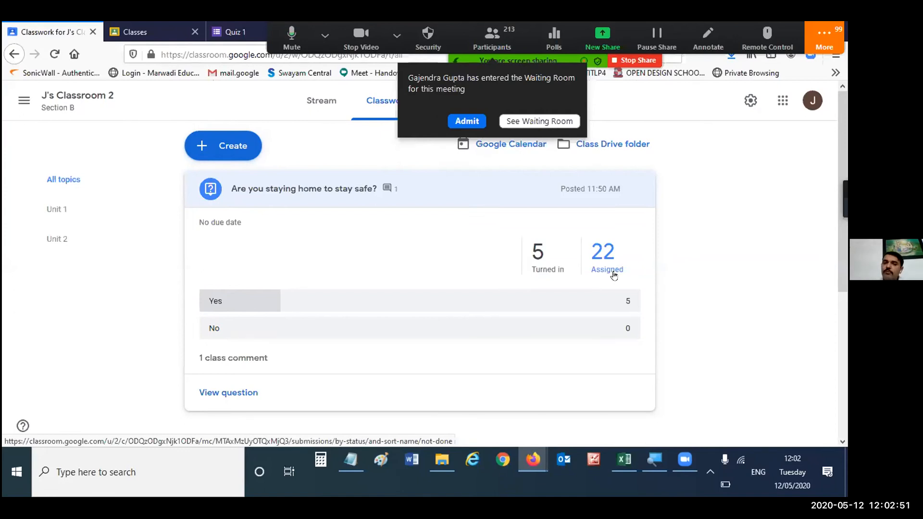
{"action": "left_click", "coordinate": [229, 358]}
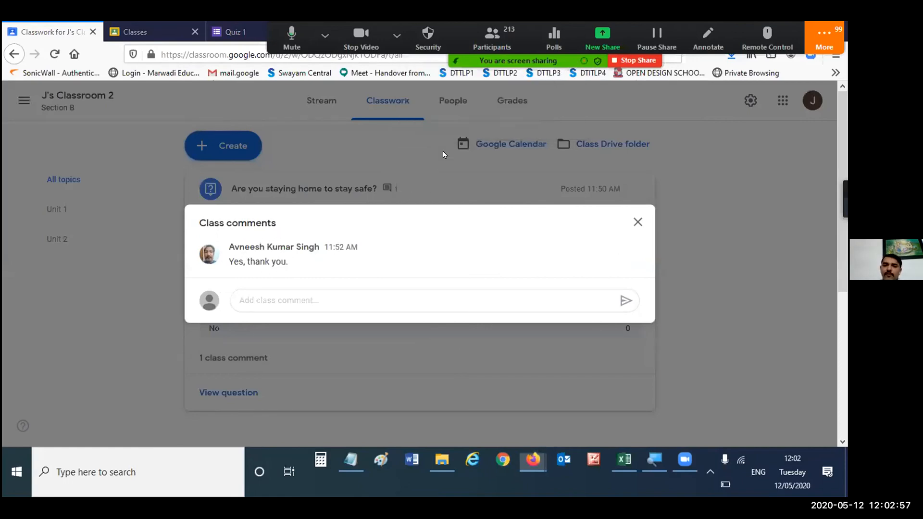
{"action": "left_click", "coordinate": [637, 221]}
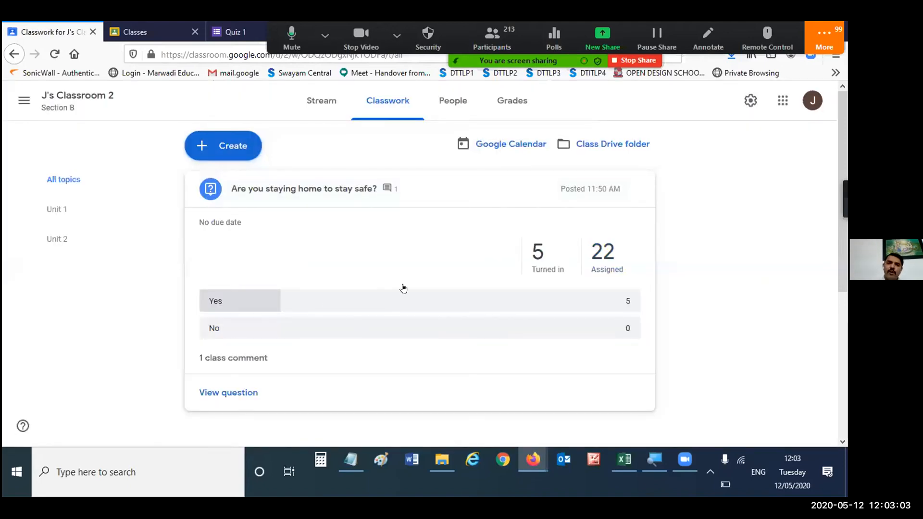
- Review the classwork creation options again and check the additional options of the meeting
{"action": "left_click", "coordinate": [211, 146]}
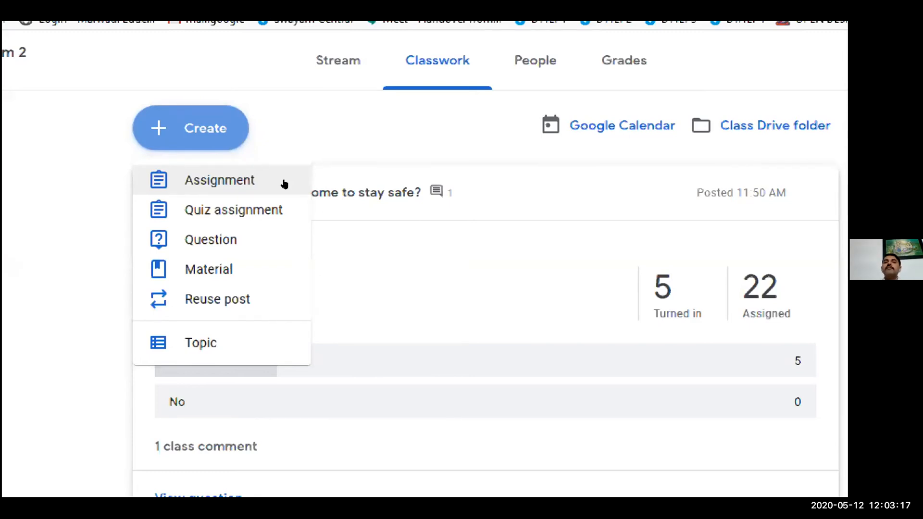
{"action": "left_click", "coordinate": [338, 150]}
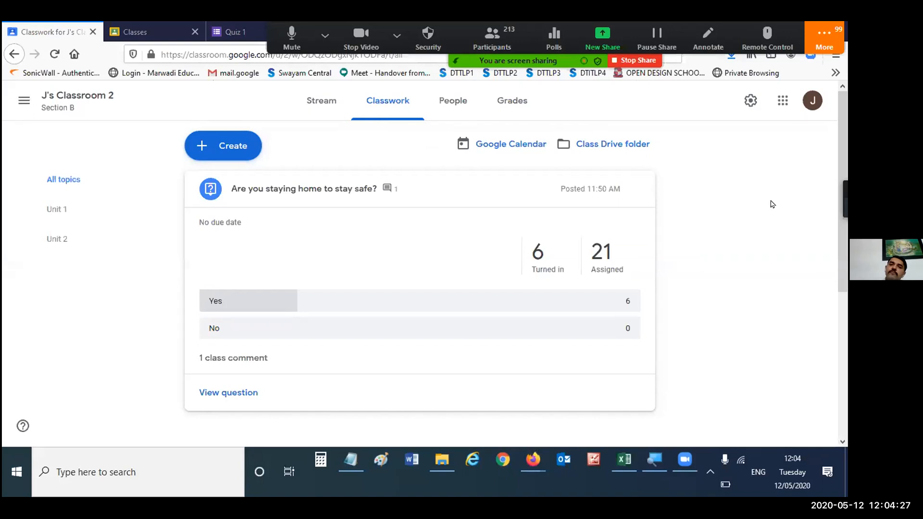
{"action": "left_click", "coordinate": [824, 38]}
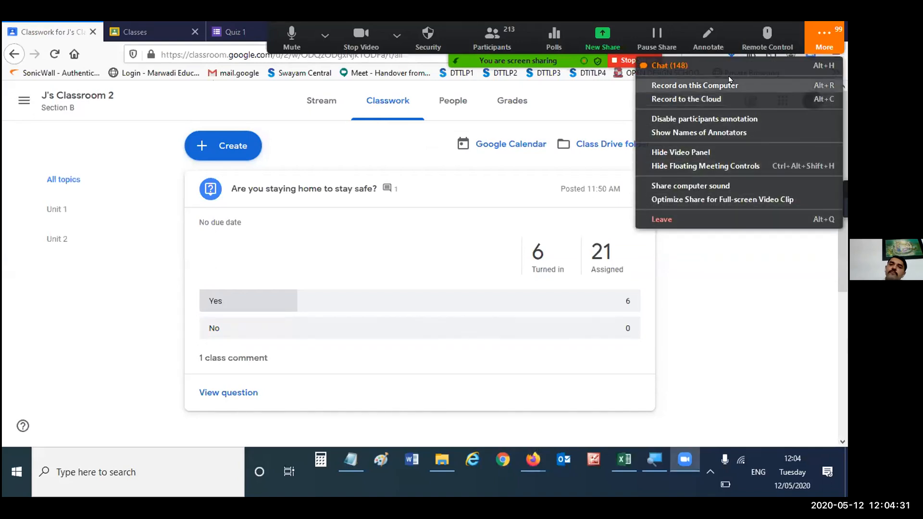
{"action": "left_click", "coordinate": [779, 268]}
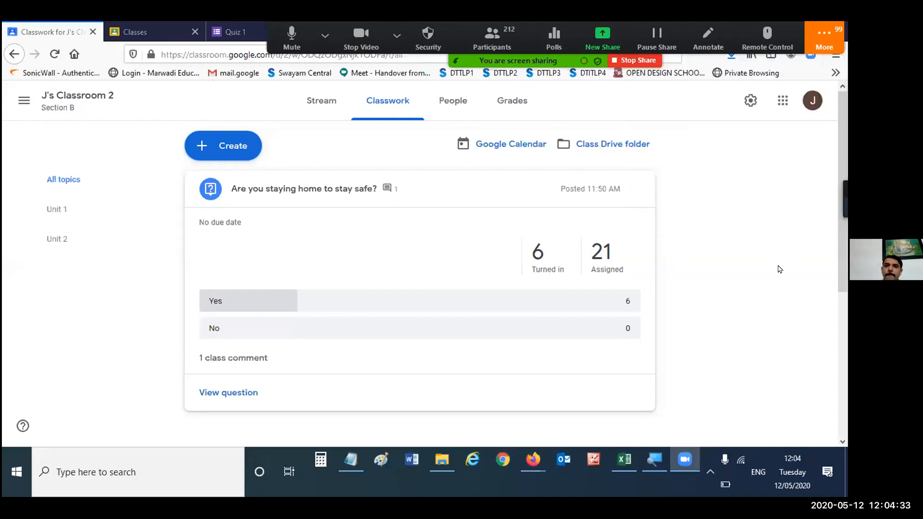